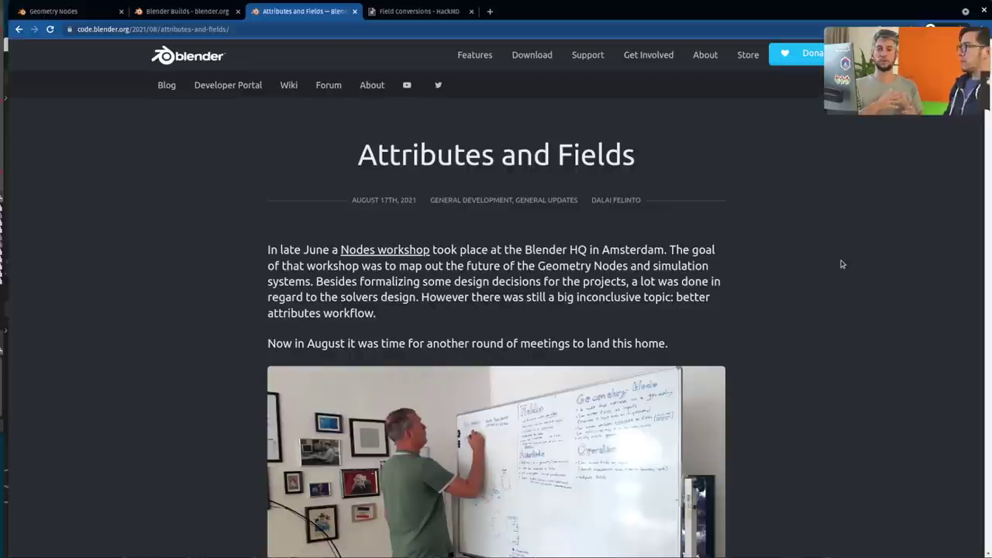
Read through the Attributes and Fields article down to the Data Flow and Function Flow diagrams
{"action": "scroll", "coordinate": [841, 264], "scroll_direction": "down", "scroll_amount": 5}
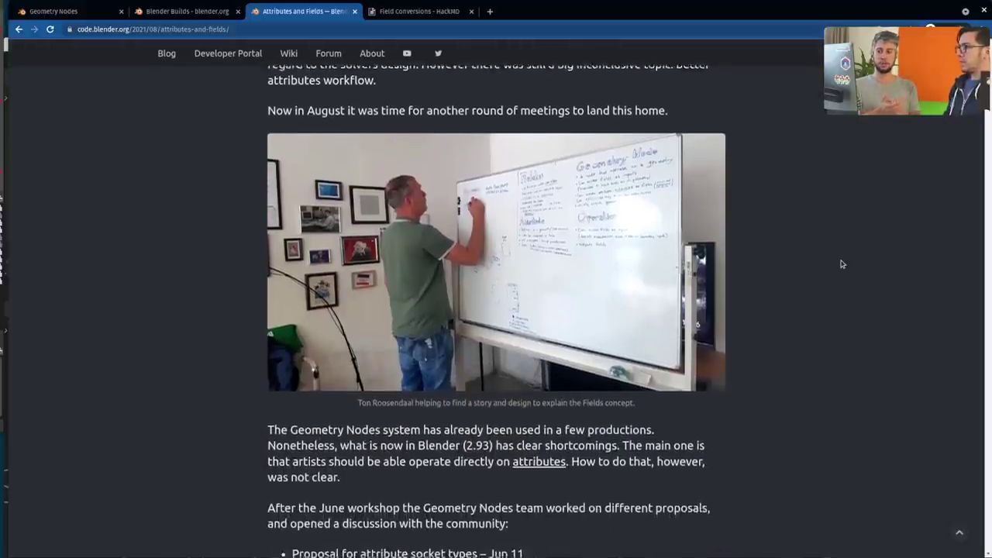
{"action": "scroll", "coordinate": [841, 265], "scroll_direction": "down", "scroll_amount": 1}
{"action": "scroll", "coordinate": [496, 310], "scroll_direction": "down", "scroll_amount": 6}
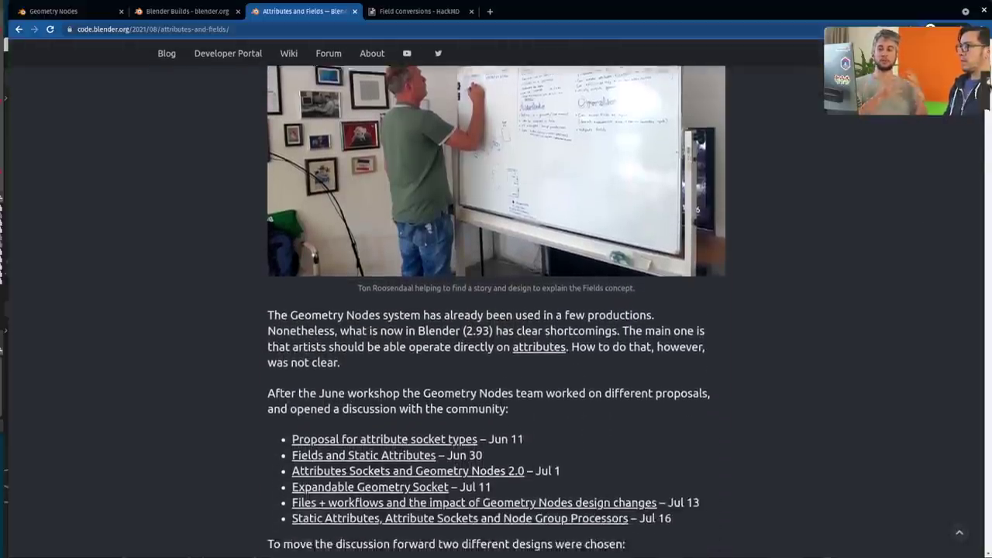
{"action": "scroll", "coordinate": [496, 310], "scroll_direction": "down", "scroll_amount": 2}
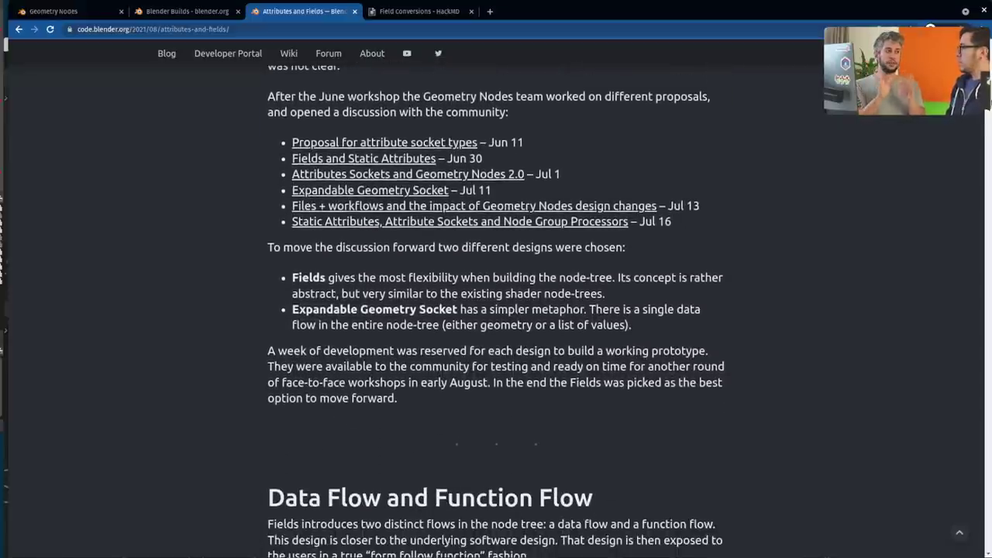
{"action": "scroll", "coordinate": [496, 310], "scroll_direction": "down", "scroll_amount": 4}
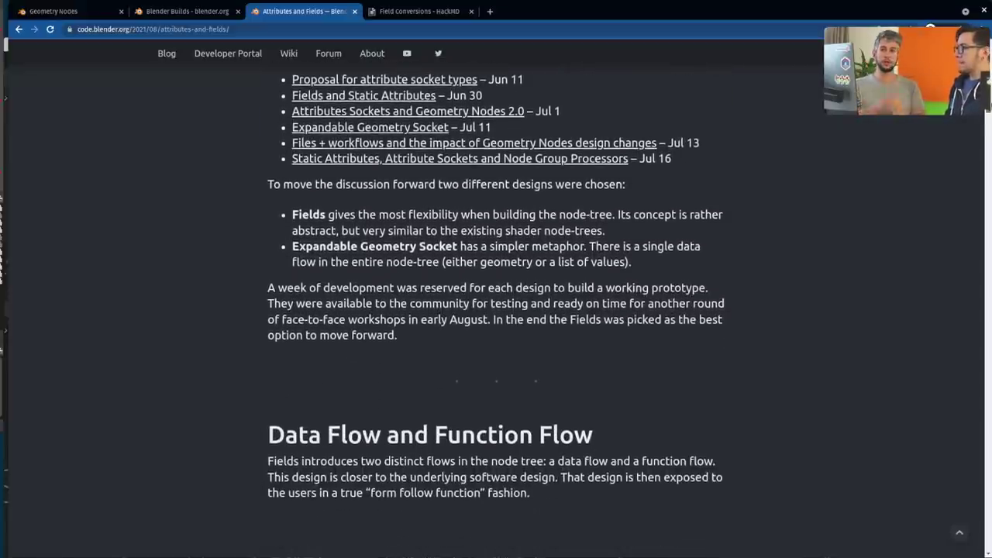
{"action": "scroll", "coordinate": [945, 138], "scroll_direction": "down", "scroll_amount": 4}
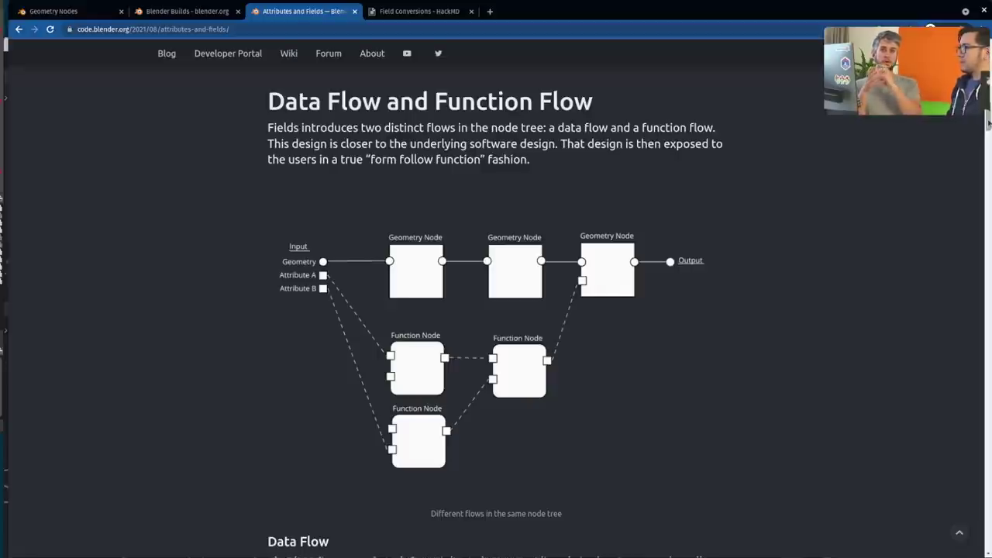
{"action": "left_click_drag", "start_coordinate": [987, 121], "coordinate": [987, 168]}
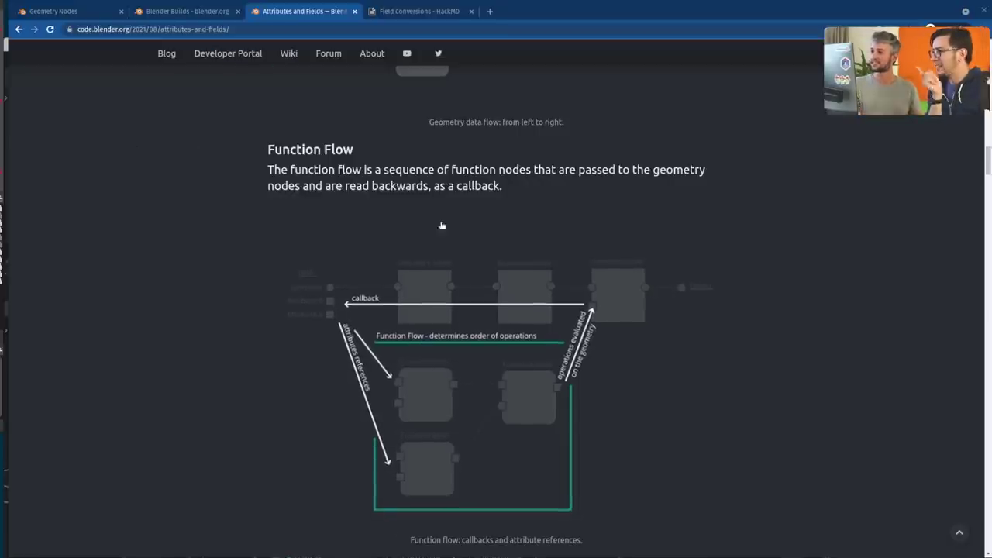
View the Blender Daily Builds page, and open the Geometry Nodes page
{"action": "left_click", "coordinate": [190, 11]}
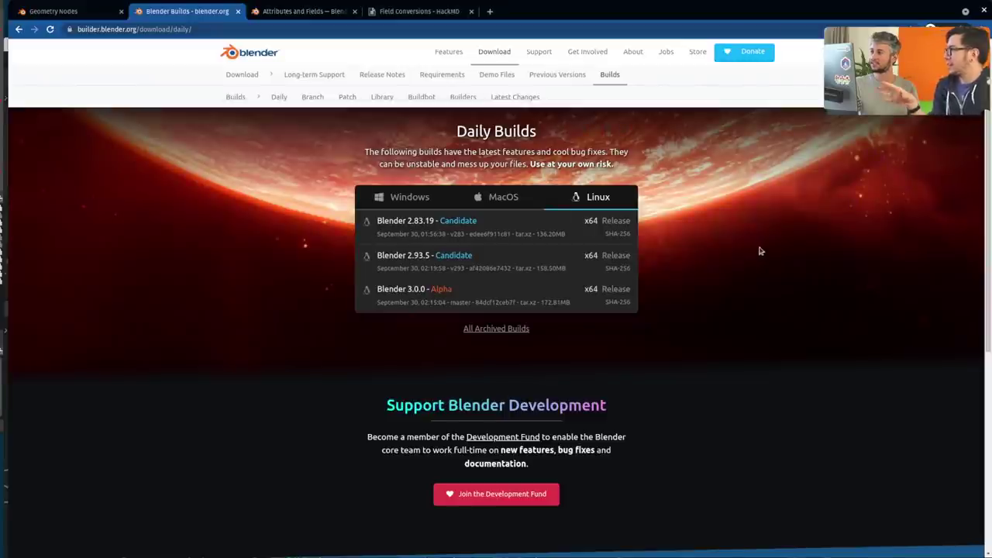
{"action": "left_click", "coordinate": [53, 11]}
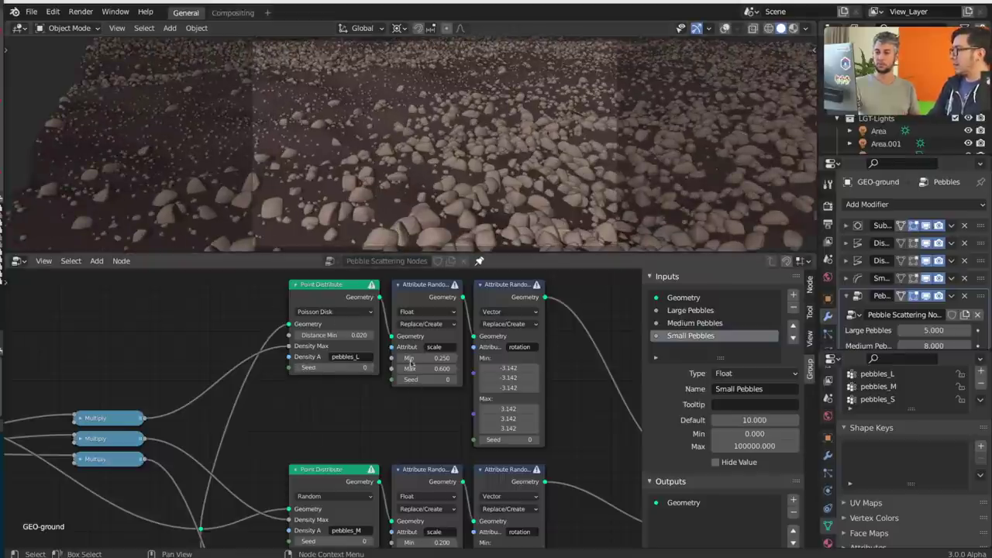
Enlarge the modifier properties area to show all Pebbles modifier settings, and inspect the legacy warning on the rotation Attribute Randomize node
{"action": "scroll", "coordinate": [391, 299], "scroll_direction": "up", "scroll_amount": 2}
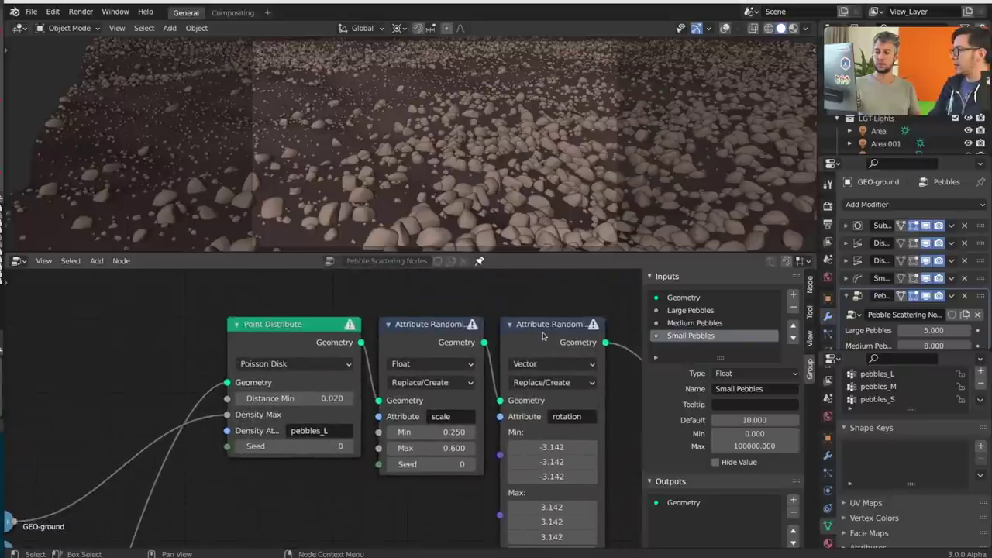
{"action": "middle_click_drag", "start_coordinate": [506, 406], "coordinate": [424, 397]}
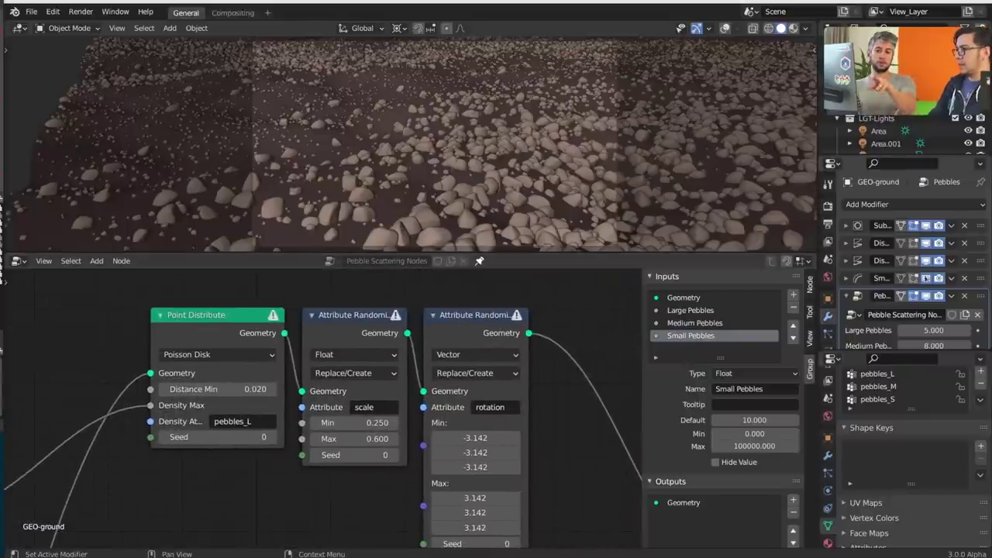
{"action": "left_click_drag", "start_coordinate": [863, 351], "coordinate": [872, 501]}
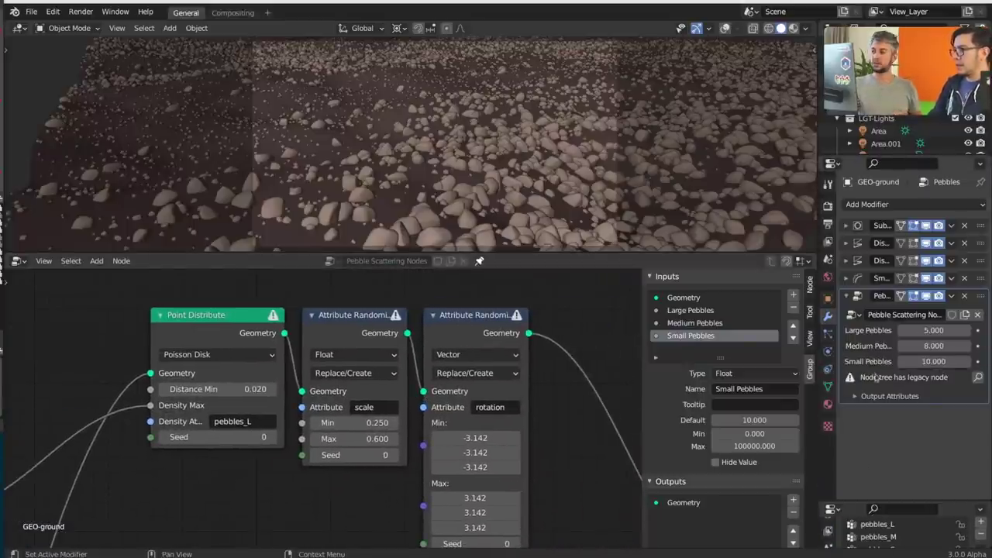
{"action": "left_click_drag", "start_coordinate": [819, 334], "coordinate": [749, 333]}
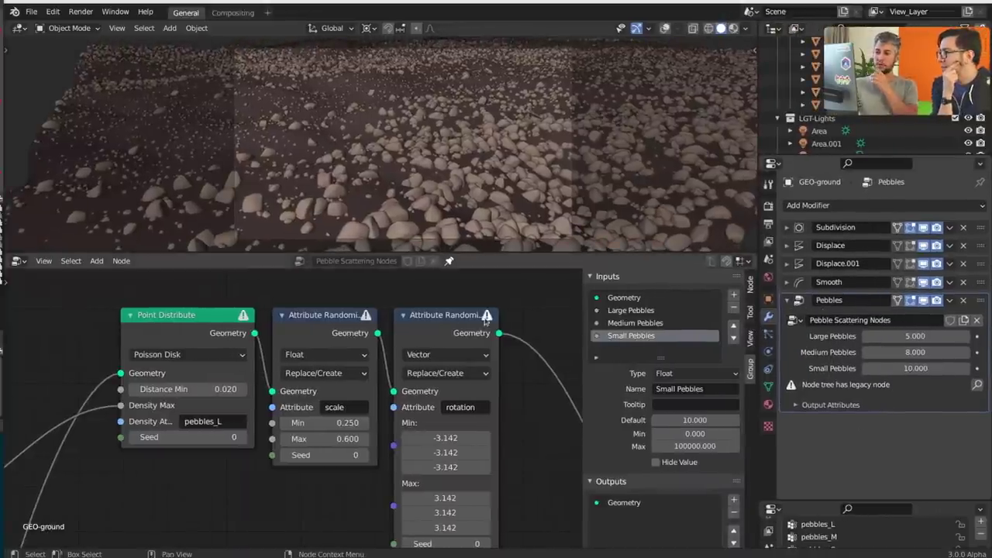
{"action": "mouse_move", "coordinate": [488, 318]}
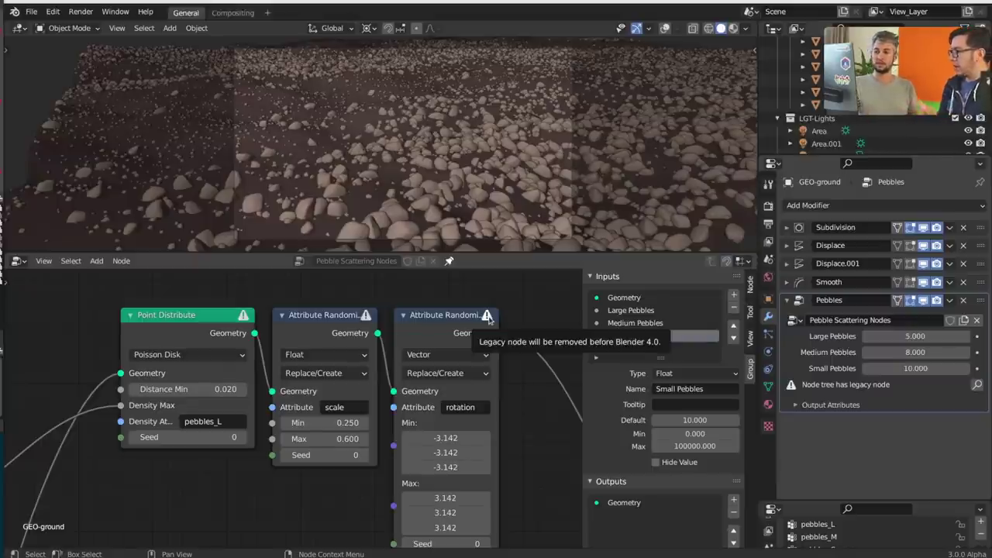
Hide the node editor's sidebar and look over the Point Distribute, Attribute Randomize and Point Instance nodes
{"action": "key", "text": "n"}
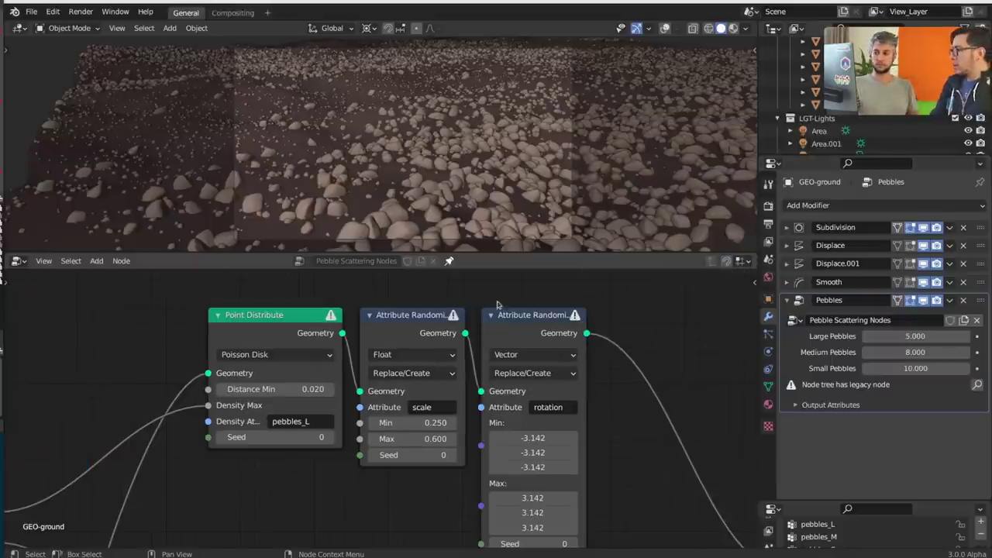
{"action": "middle_click_drag", "start_coordinate": [610, 355], "coordinate": [610, 413], "text": "ctrl"}
{"action": "middle_click_drag", "start_coordinate": [610, 413], "coordinate": [562, 322]}
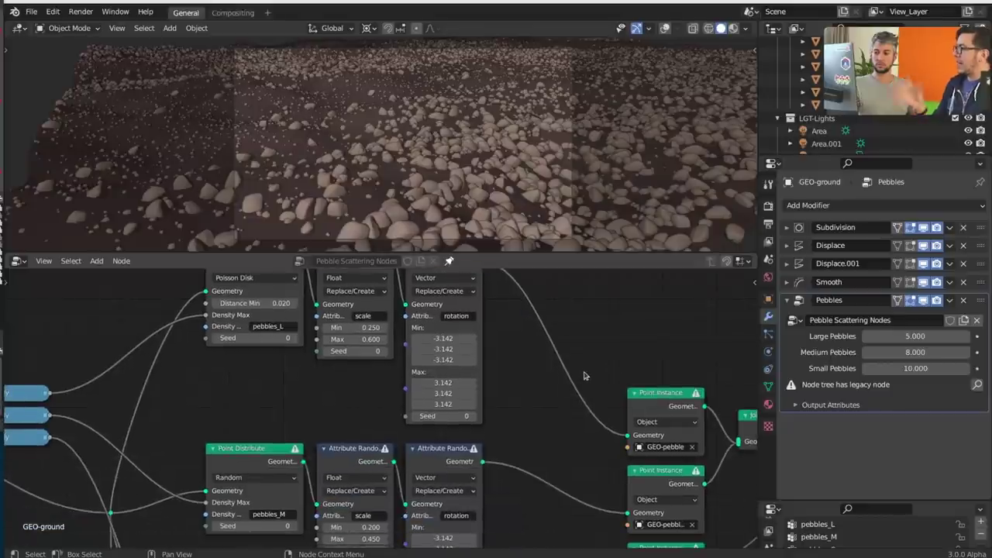
{"action": "middle_click_drag", "start_coordinate": [571, 385], "coordinate": [573, 401]}
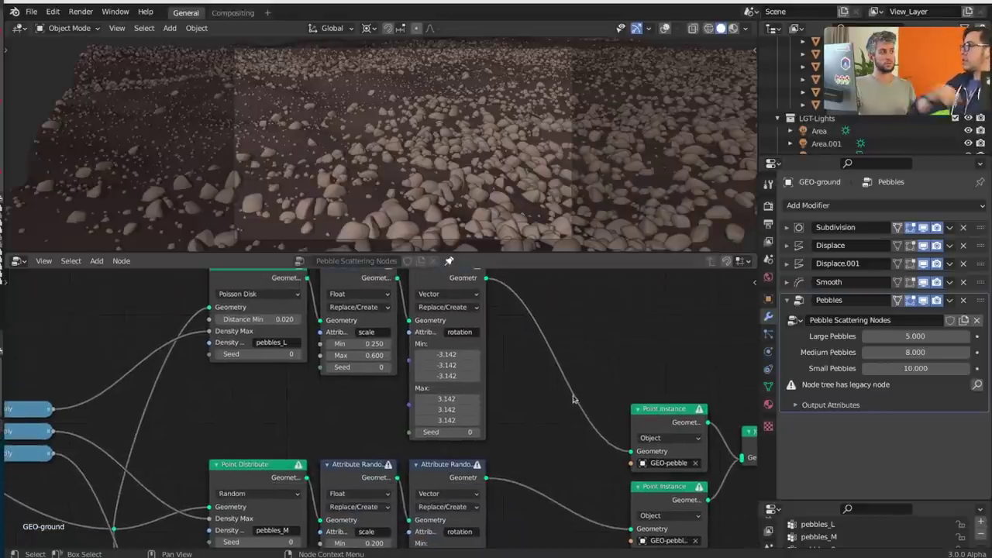
{"action": "middle_click_drag", "start_coordinate": [574, 360], "coordinate": [569, 374]}
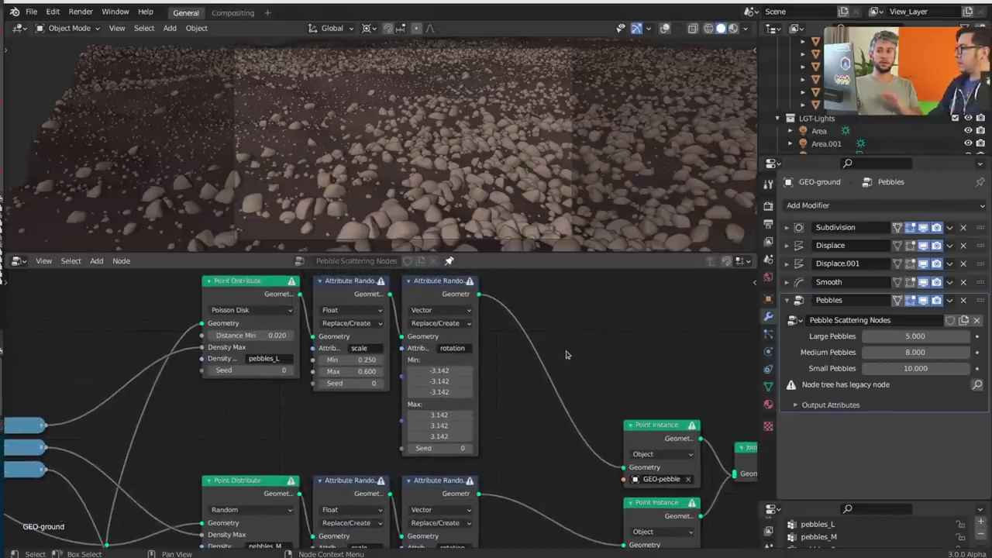
{"action": "middle_click_drag", "start_coordinate": [599, 434], "coordinate": [505, 309]}
{"action": "middle_click_drag", "start_coordinate": [494, 448], "coordinate": [548, 406]}
{"action": "scroll", "coordinate": [548, 407], "scroll_direction": "up", "scroll_amount": 15, "text": "shift"}
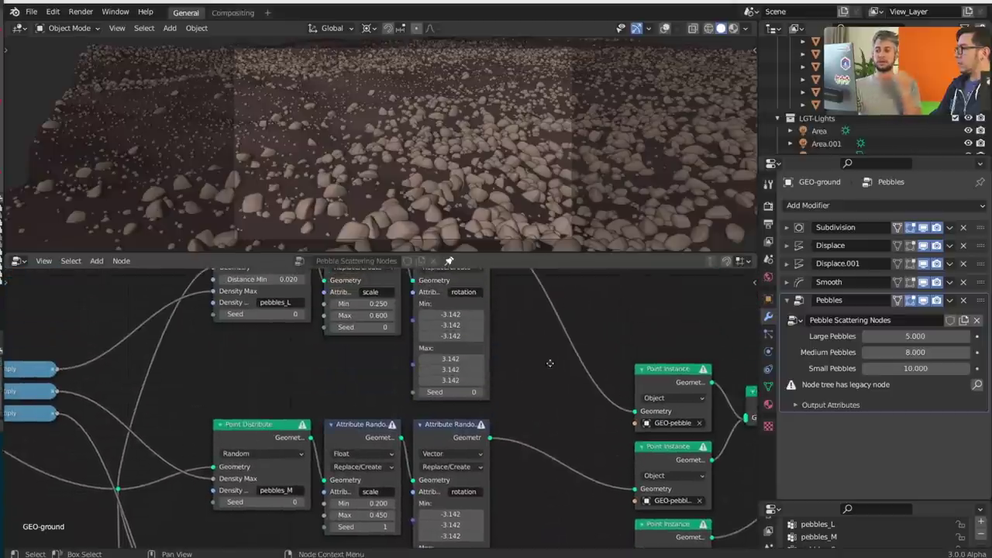
{"action": "scroll", "coordinate": [493, 427], "scroll_direction": "right", "scroll_amount": 3, "text": "ctrl"}
Look at the nodes available to add in the Attribute category, without adding any
{"action": "key", "text": "shift+a"}
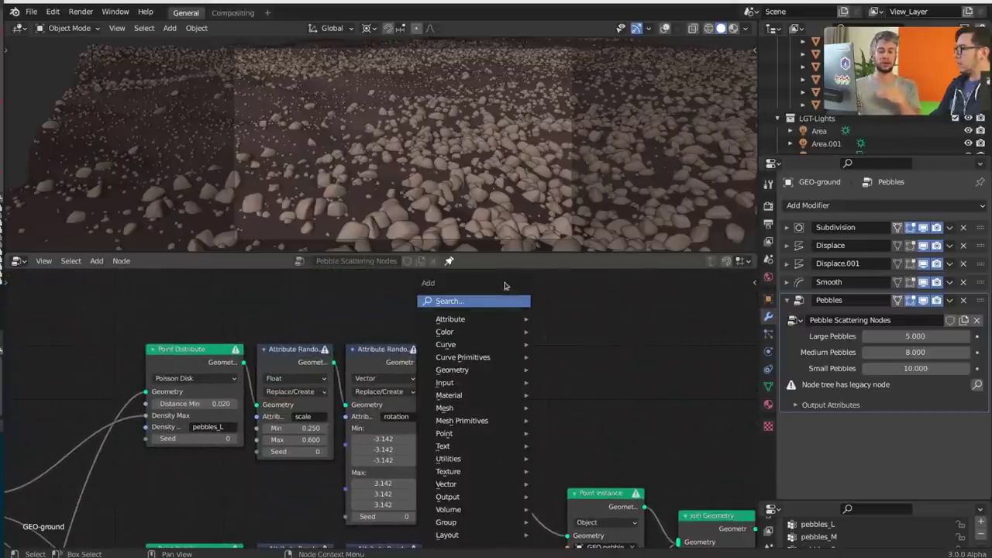
{"action": "left_click_drag", "start_coordinate": [505, 289], "coordinate": [456, 160]}
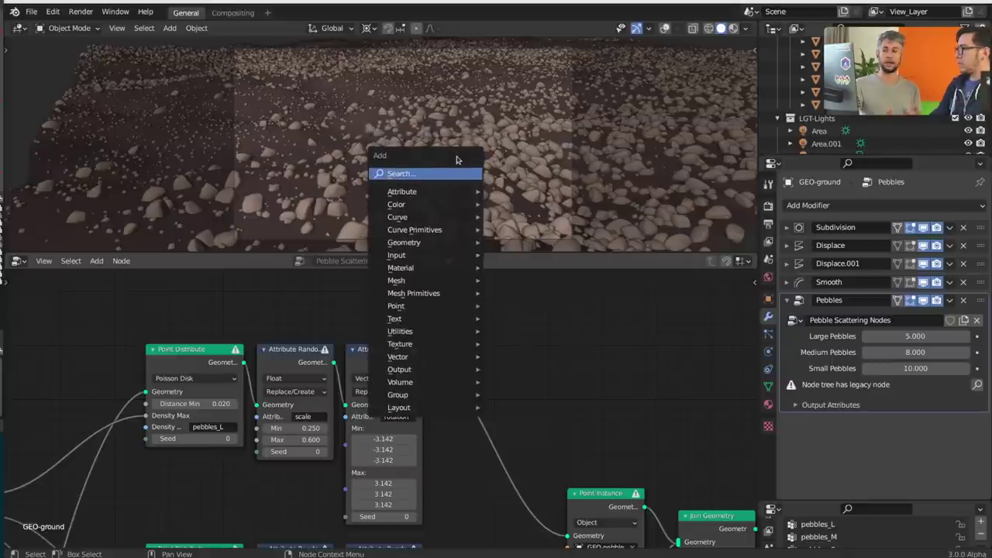
{"action": "mouse_move", "coordinate": [439, 197]}
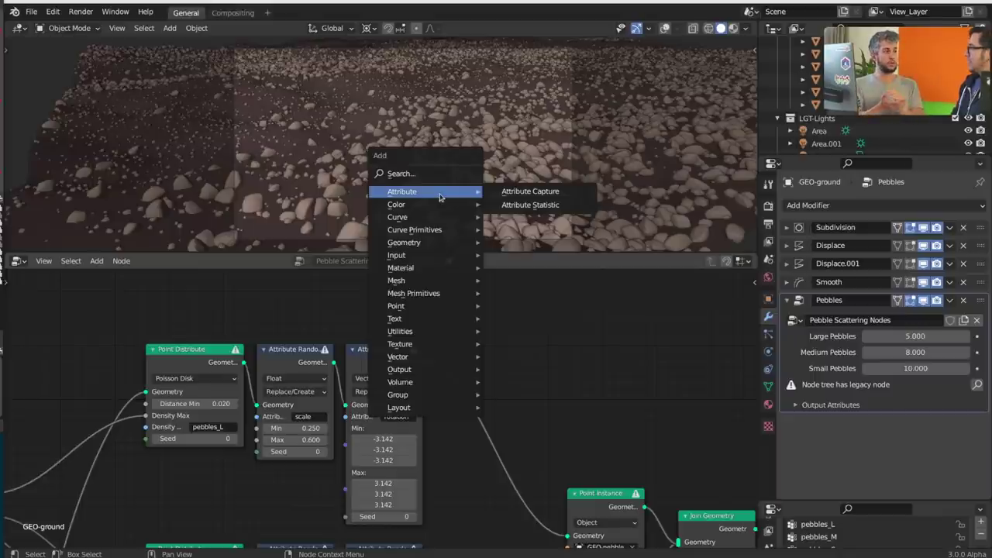
{"action": "key", "text": "Escape"}
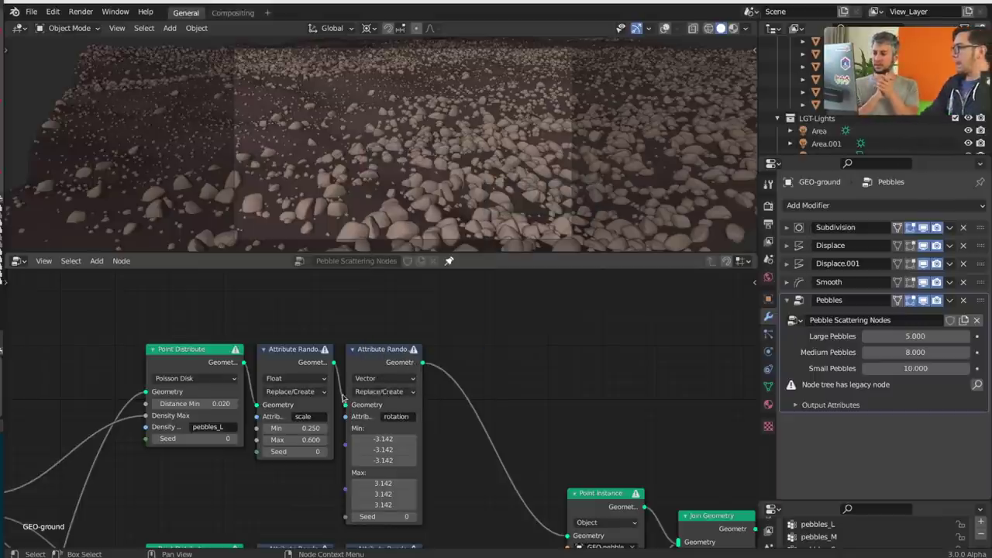
Examine the attribute names in the large-pebble nodes, and enlarge the object data properties area to show the ground's vertex groups
{"action": "scroll", "coordinate": [317, 436], "scroll_direction": "up", "scroll_amount": 3}
{"action": "middle_click_drag", "start_coordinate": [317, 436], "coordinate": [324, 410]}
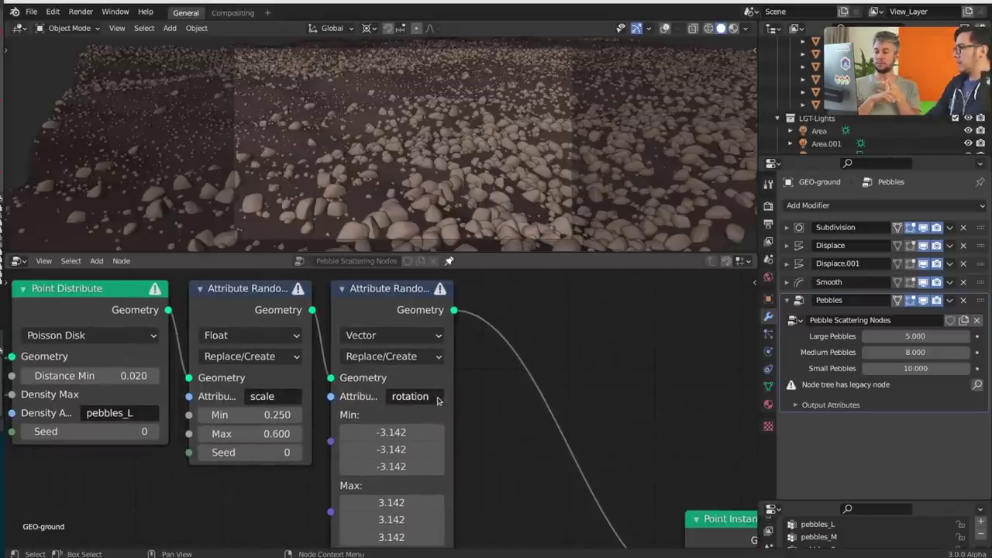
{"action": "middle_click_drag", "start_coordinate": [135, 392], "coordinate": [310, 439]}
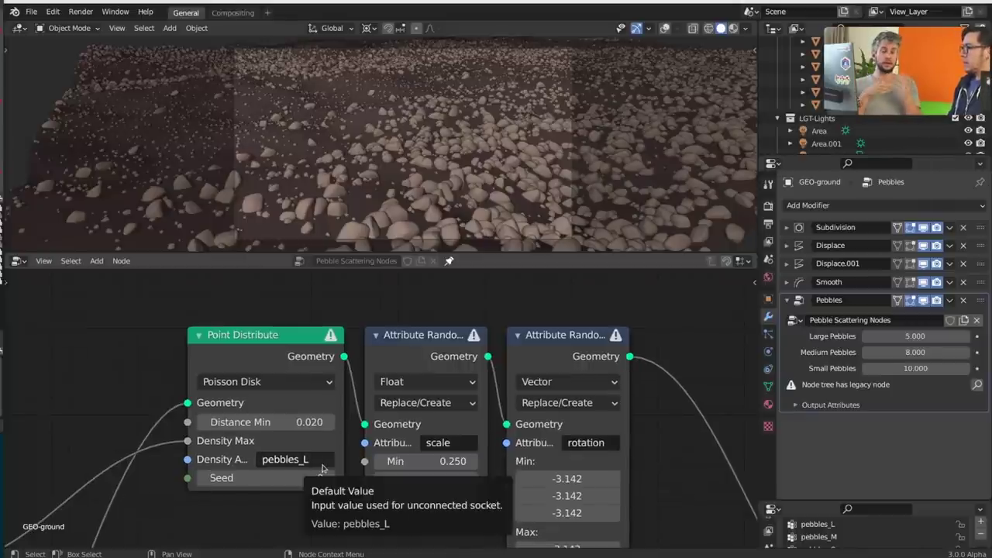
{"action": "left_click_drag", "start_coordinate": [814, 500], "coordinate": [813, 339]}
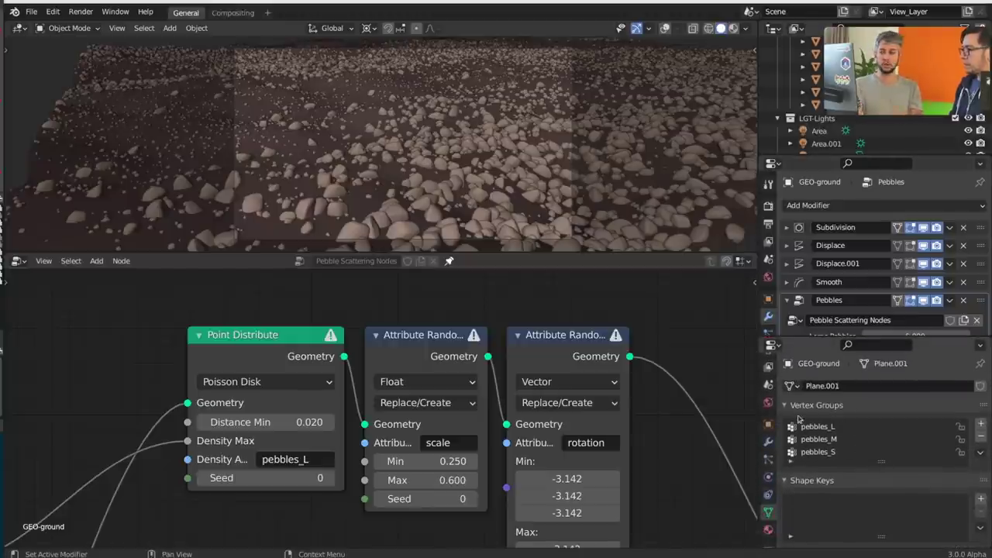
{"action": "middle_click_drag", "start_coordinate": [442, 361], "coordinate": [408, 347]}
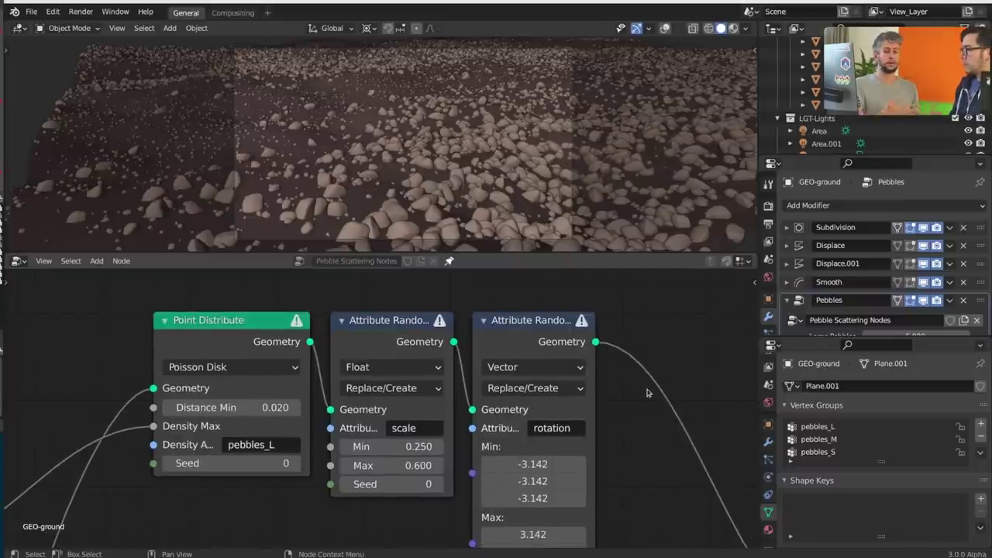
{"action": "middle_click_drag", "start_coordinate": [242, 381], "coordinate": [221, 367]}
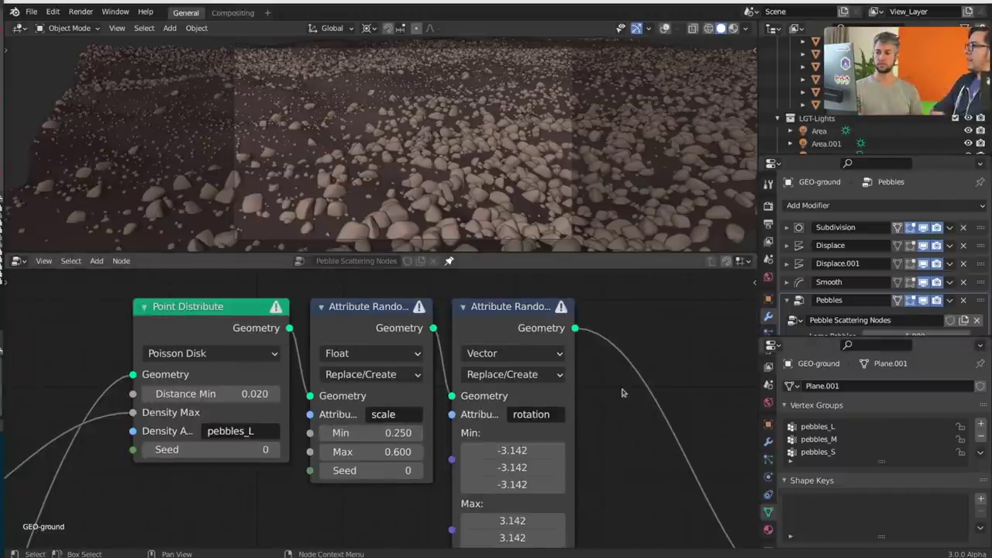
{"action": "scroll", "coordinate": [624, 395], "scroll_direction": "down", "scroll_amount": 2}
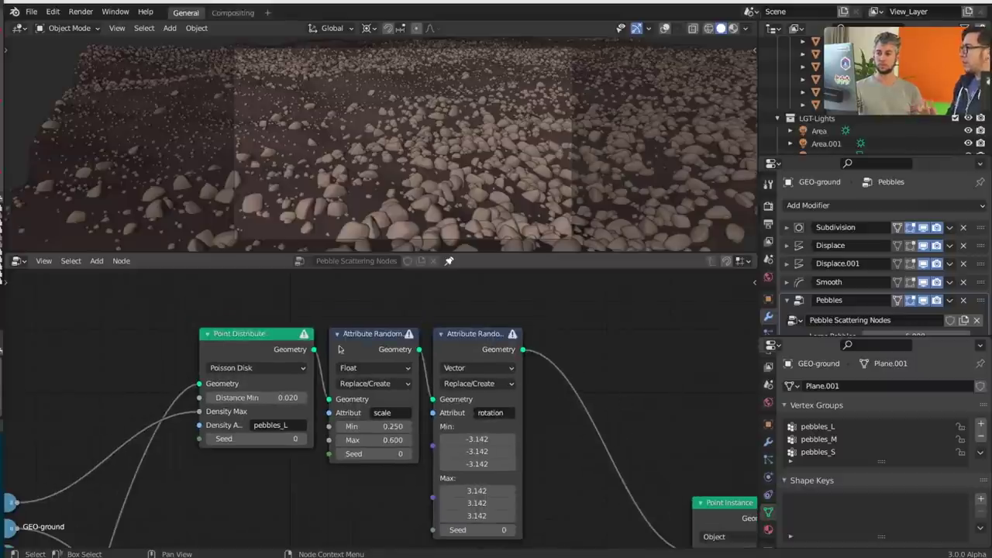
{"action": "middle_click_drag", "start_coordinate": [330, 342], "coordinate": [324, 380]}
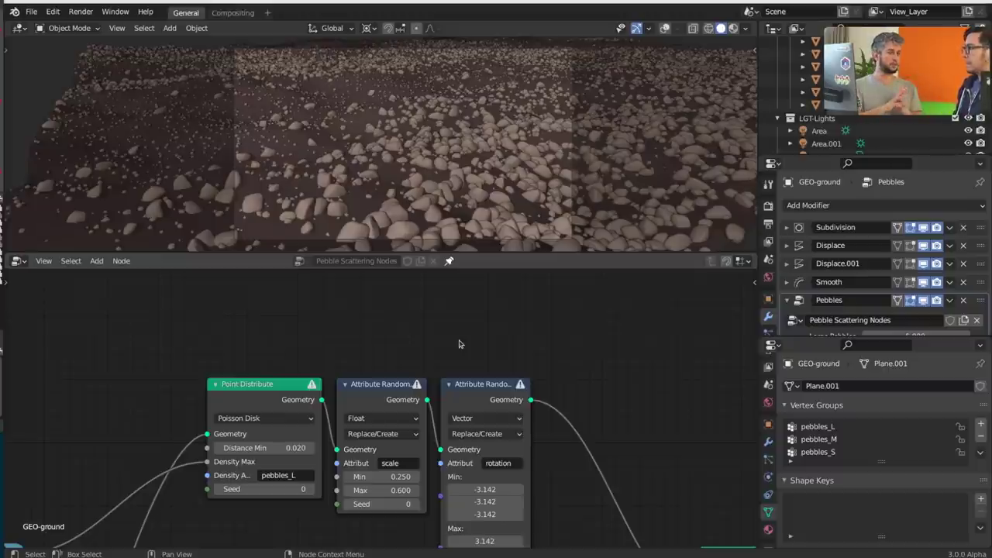
{"action": "middle_click_drag", "start_coordinate": [577, 389], "coordinate": [576, 380]}
{"action": "middle_click_drag", "start_coordinate": [568, 338], "coordinate": [561, 330]}
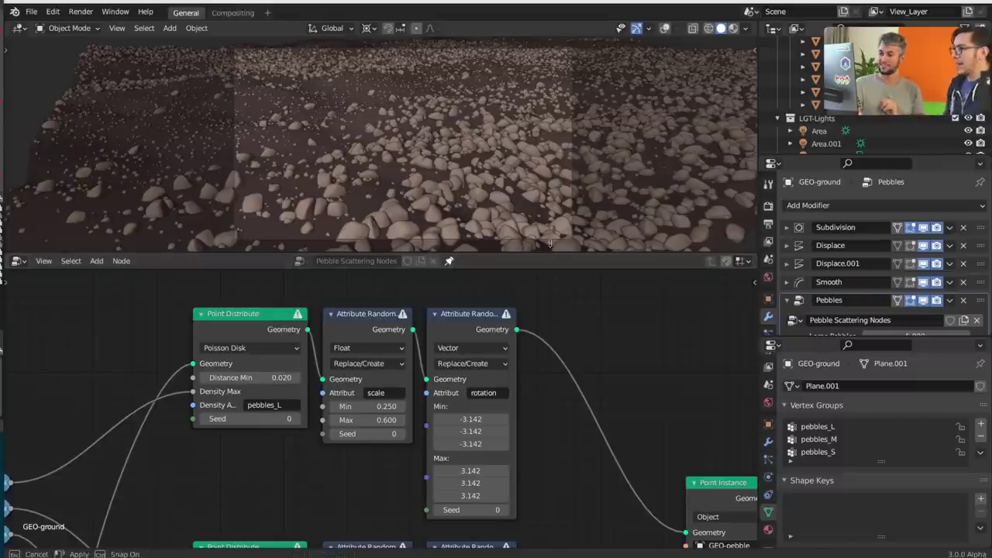
Enlarge the node editor over the 3D viewport, and move the Group Input node slightly up
{"action": "left_click_drag", "start_coordinate": [549, 258], "coordinate": [548, 169]}
{"action": "middle_click_drag", "start_coordinate": [211, 311], "coordinate": [402, 277]}
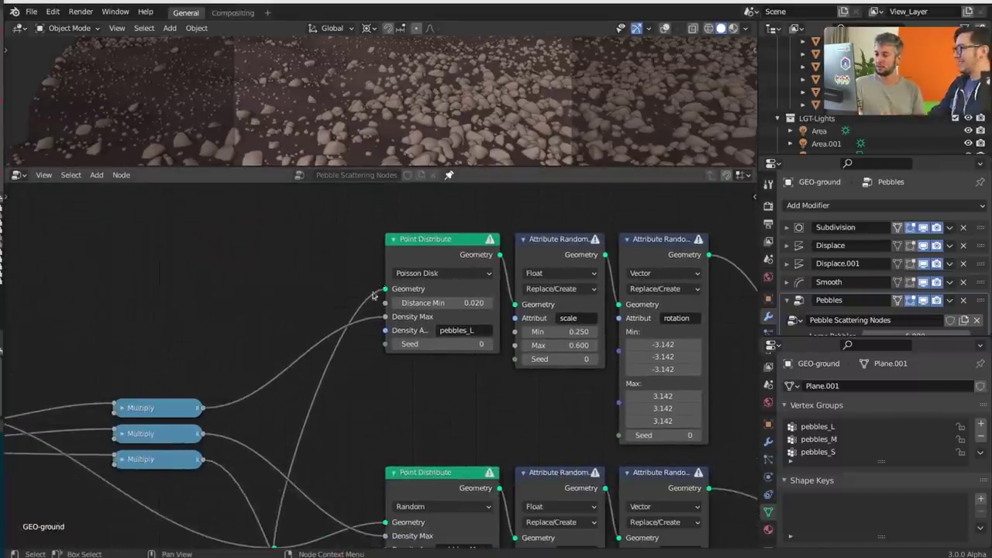
{"action": "middle_click_drag", "start_coordinate": [192, 368], "coordinate": [398, 338]}
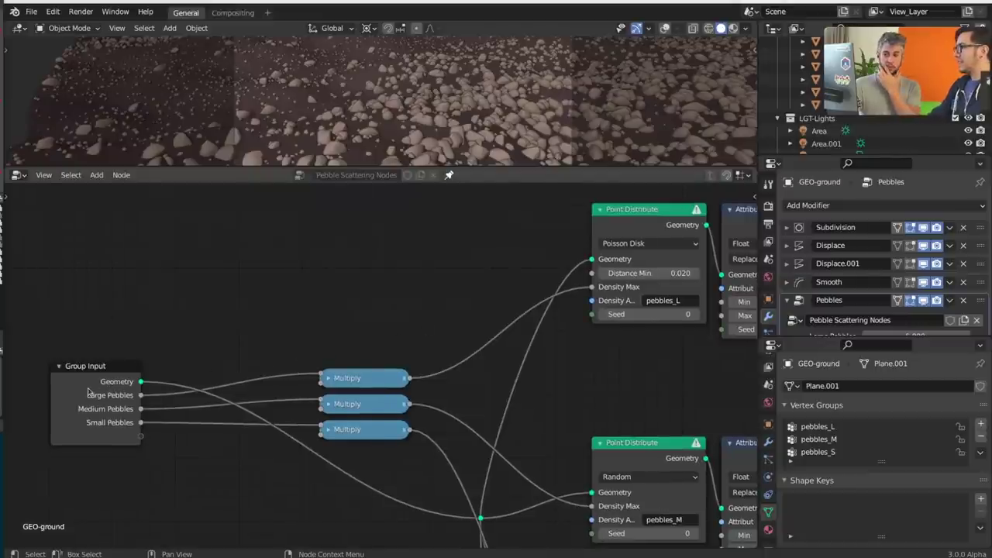
{"action": "left_click_drag", "start_coordinate": [89, 393], "coordinate": [81, 372]}
{"action": "scroll", "coordinate": [401, 318], "scroll_direction": "down", "scroll_amount": 1}
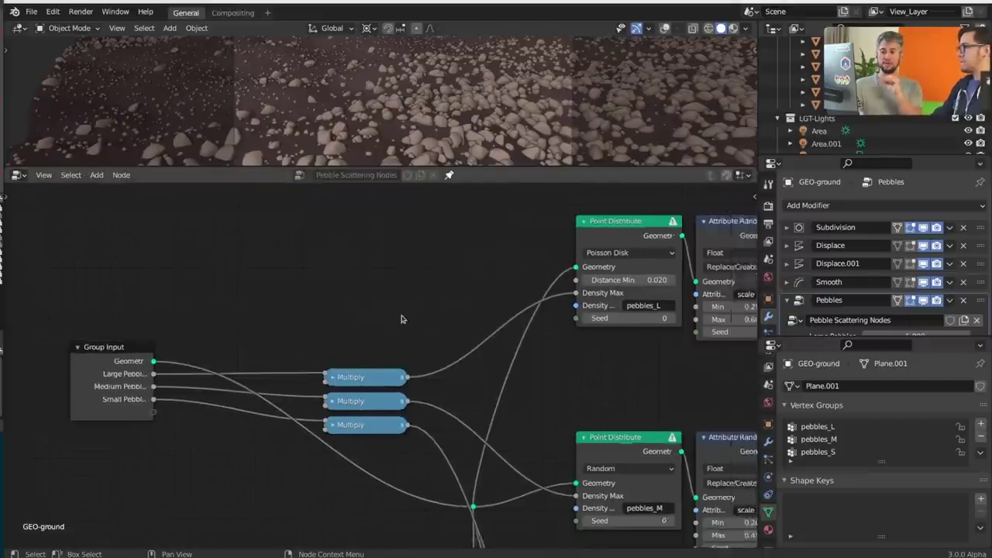
Expand the collapsed Multiply node fed by Large Pebbles and move it above the other two Multiply nodes
{"action": "scroll", "coordinate": [385, 356], "scroll_direction": "down", "scroll_amount": 1}
{"action": "left_click", "coordinate": [374, 377]}
{"action": "key", "text": "h"}
{"action": "key", "text": "g"}
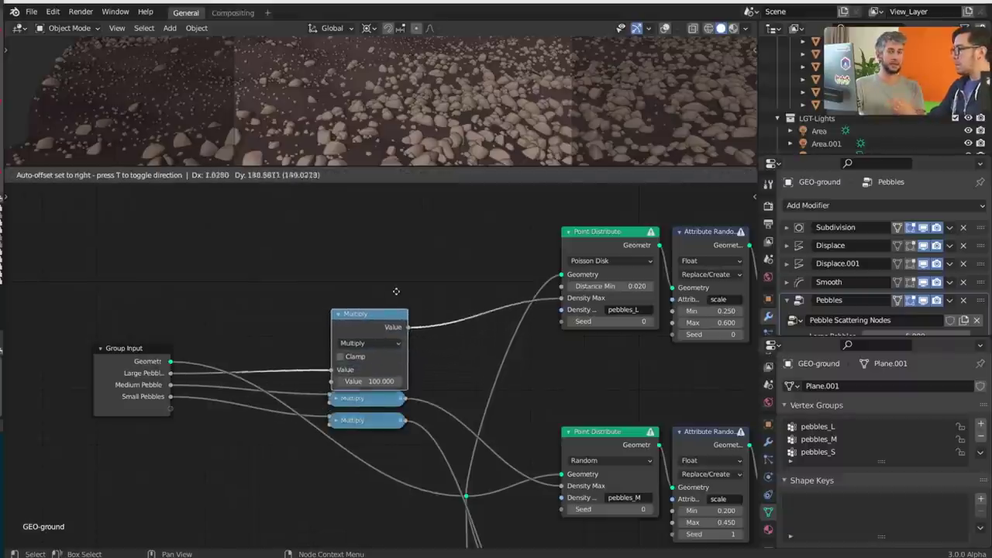
{"action": "left_click", "coordinate": [396, 281]}
{"action": "left_click", "coordinate": [128, 376]}
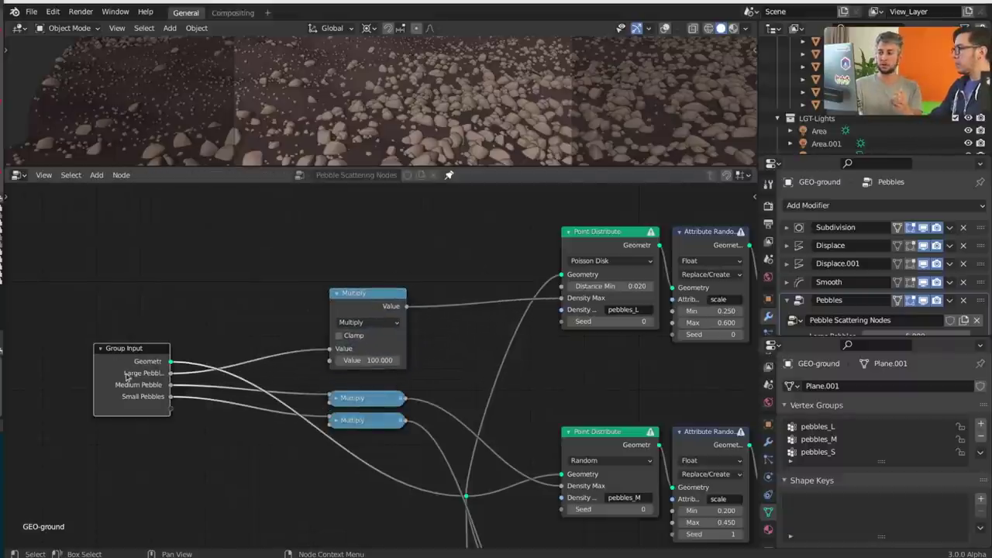
Add a Distribute Points on Faces node above the legacy Point Distribute node for the large pebbles
{"action": "scroll", "coordinate": [129, 383], "scroll_direction": "up", "scroll_amount": 1}
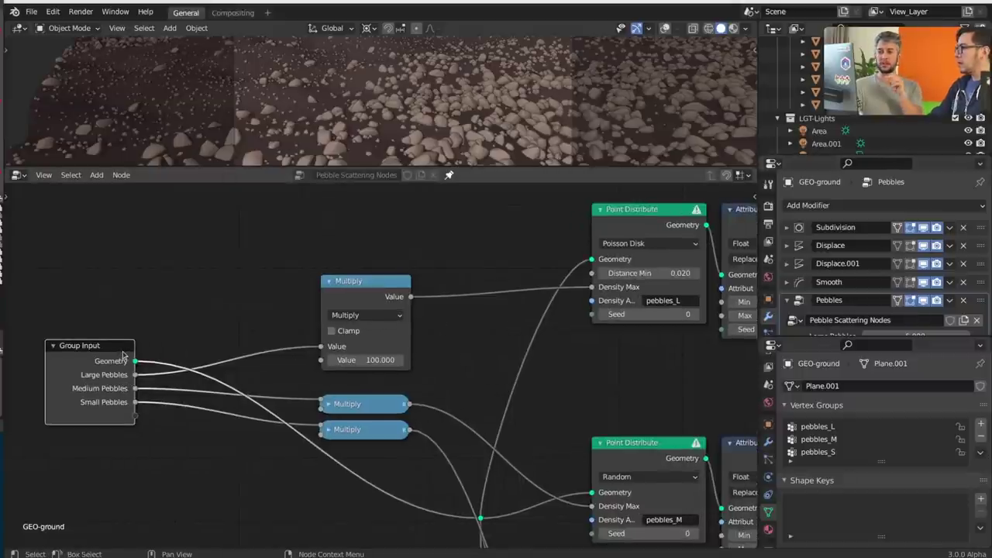
{"action": "left_click", "coordinate": [131, 317]}
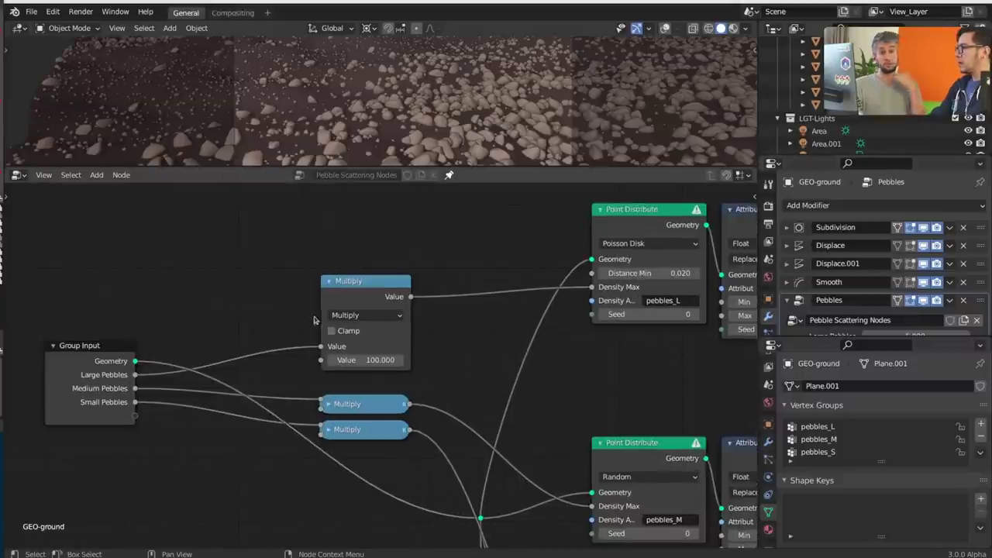
{"action": "scroll", "coordinate": [465, 310], "scroll_direction": "down", "scroll_amount": 3}
{"action": "middle_click_drag", "start_coordinate": [571, 298], "coordinate": [438, 355]}
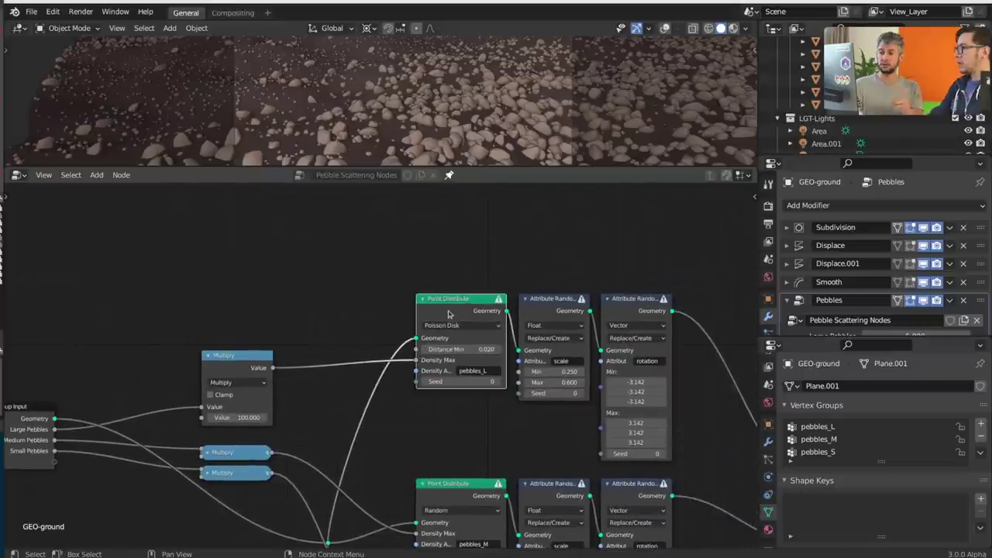
{"action": "scroll", "coordinate": [434, 341], "scroll_direction": "up", "scroll_amount": 2}
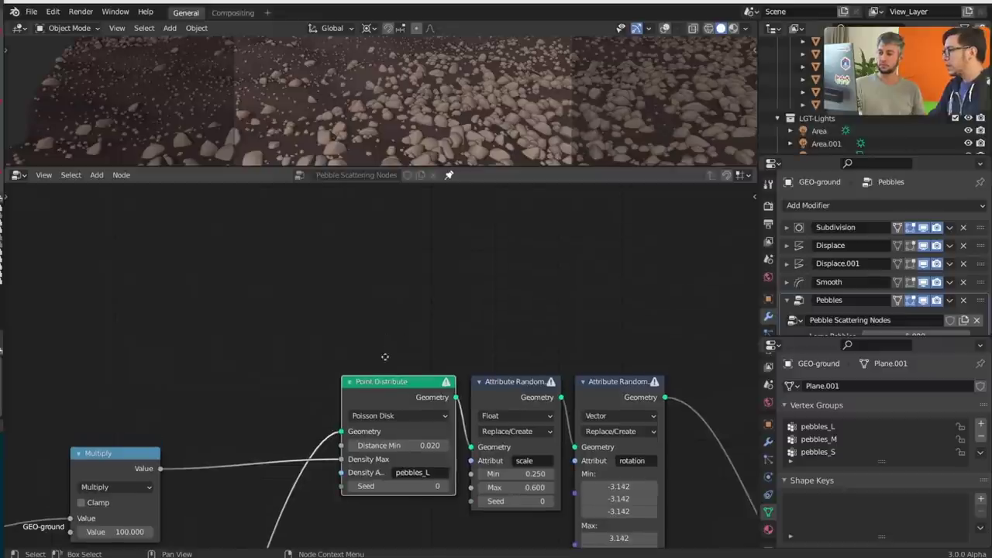
{"action": "key", "text": "shift+a"}
{"action": "left_click", "coordinate": [380, 297]}
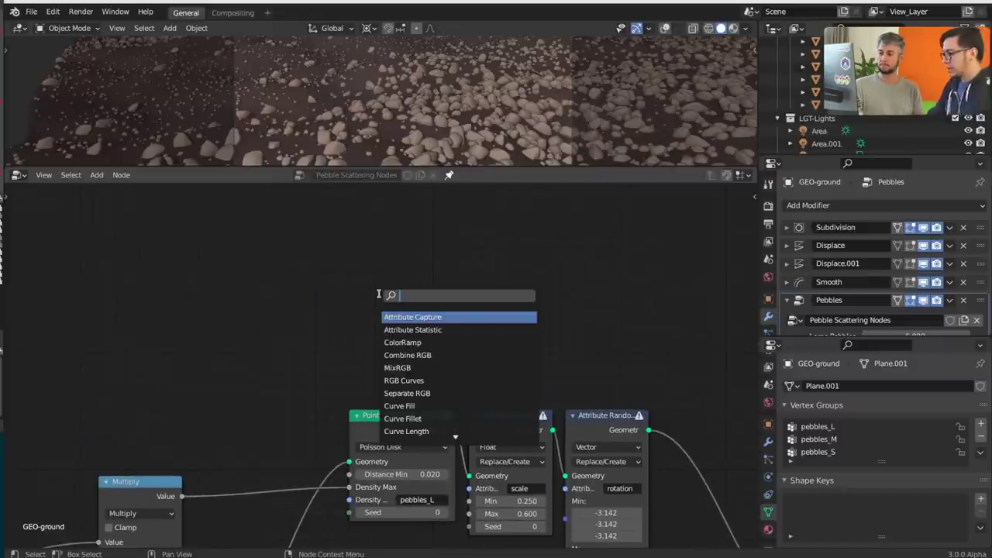
{"action": "type", "text": "dist"}
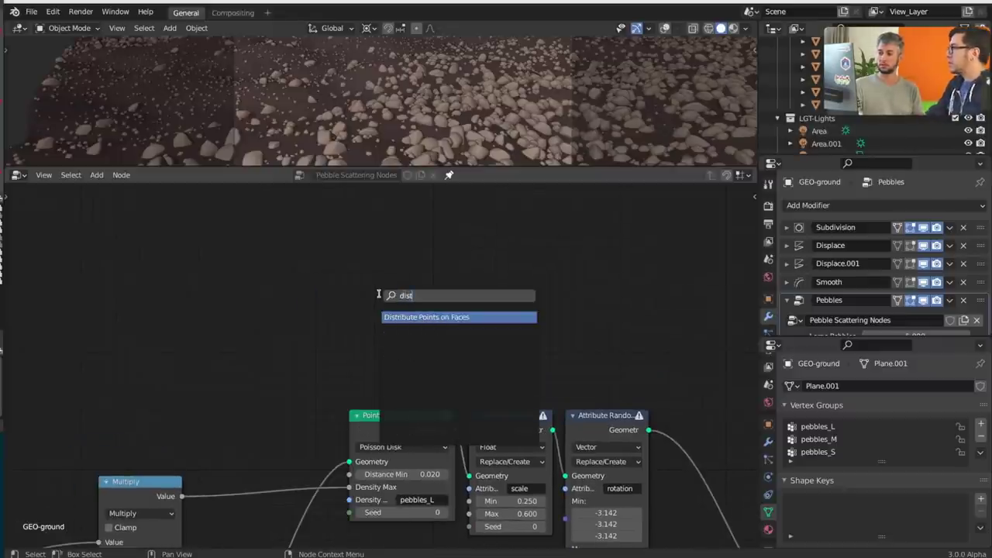
{"action": "left_click", "coordinate": [414, 320]}
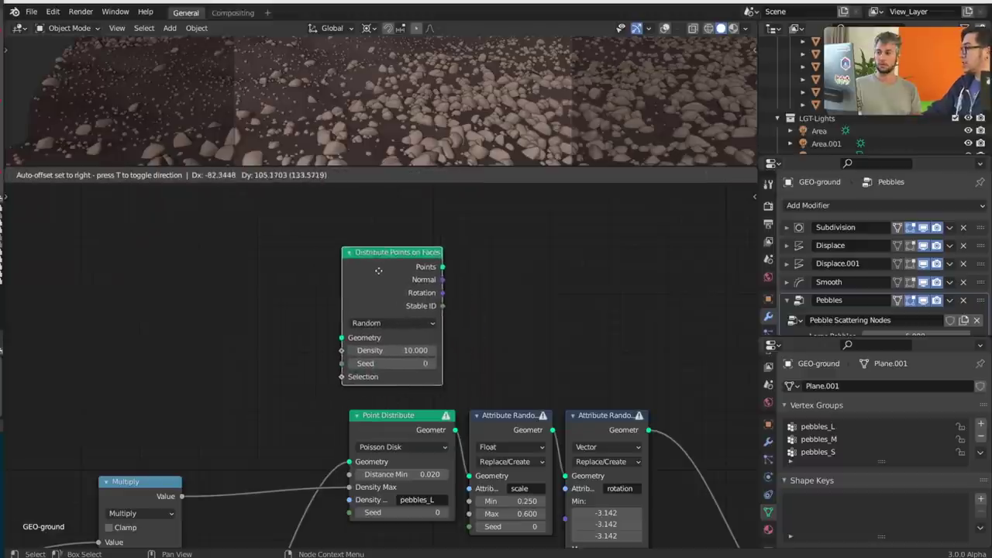
{"action": "left_click", "coordinate": [388, 272]}
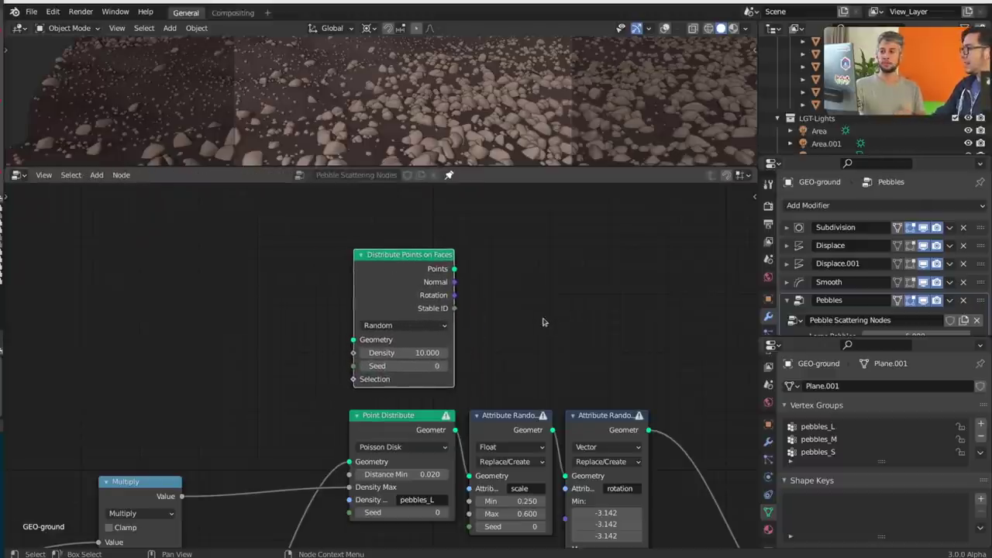
Set the Distribute Points on Faces method to Poisson Disk, and move the node up clear of the legacy Point Distribute node
{"action": "scroll", "coordinate": [516, 355], "scroll_direction": "up", "scroll_amount": 2}
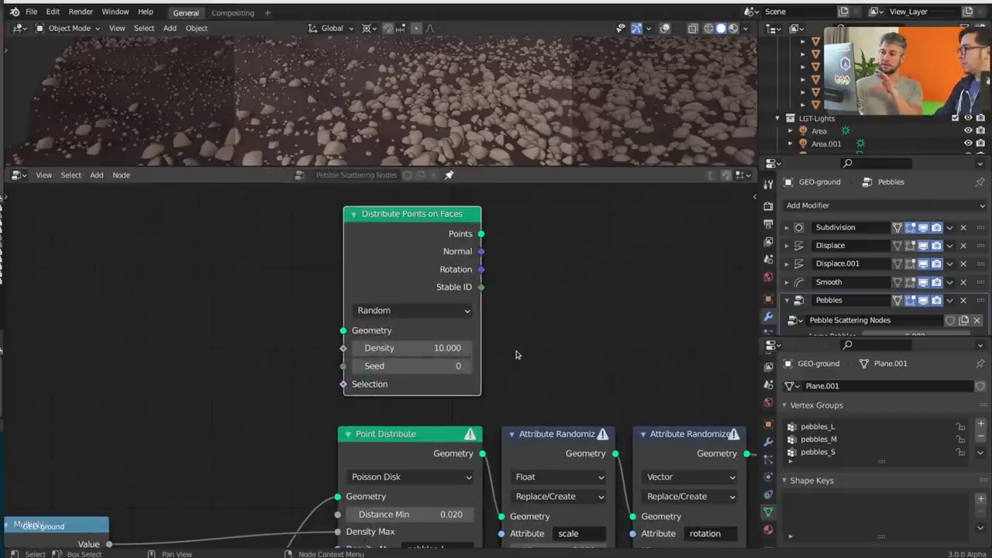
{"action": "scroll", "coordinate": [516, 355], "scroll_direction": "up", "scroll_amount": 1}
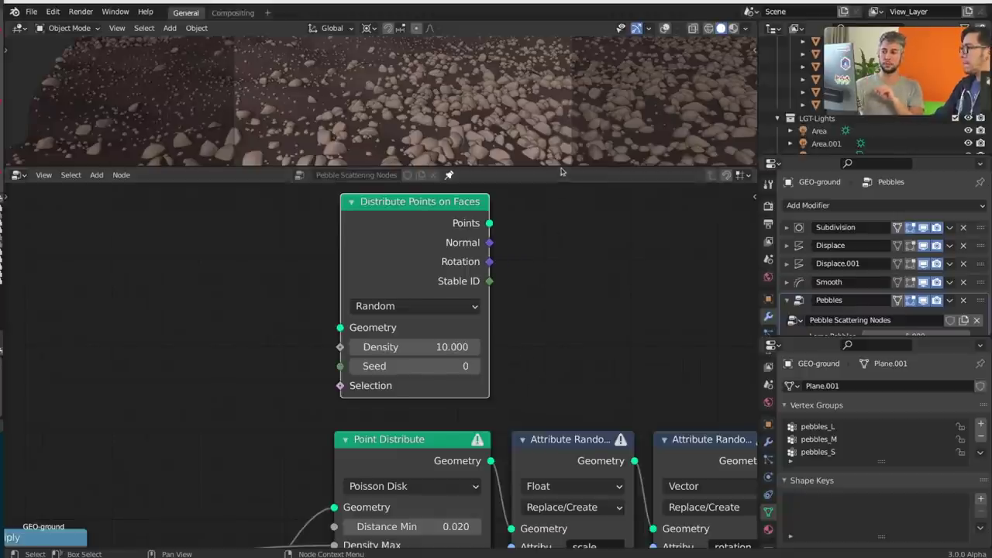
{"action": "left_click_drag", "start_coordinate": [562, 165], "coordinate": [562, 141]}
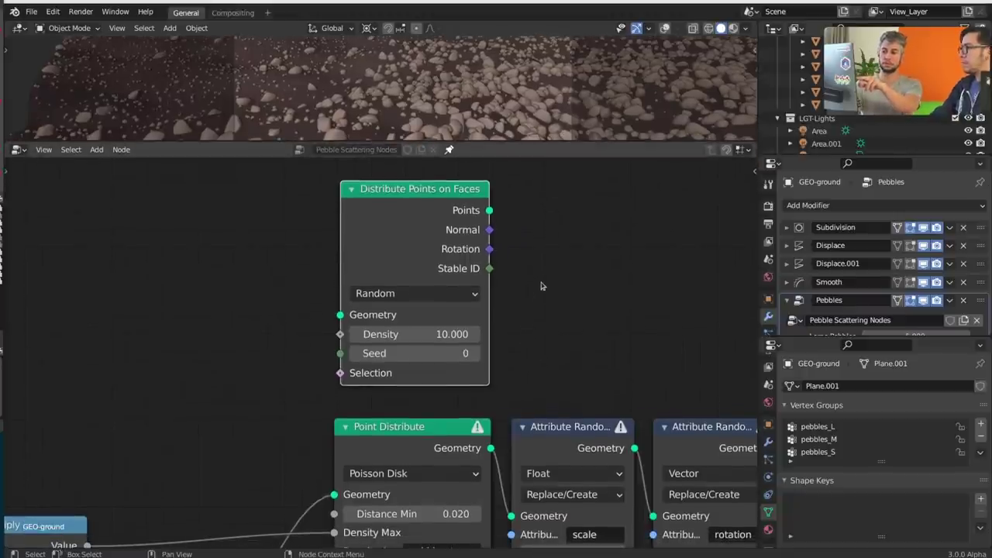
{"action": "scroll", "coordinate": [417, 294], "scroll_direction": "down", "scroll_amount": 1}
{"action": "left_click", "coordinate": [417, 298]}
{"action": "left_click", "coordinate": [419, 334]}
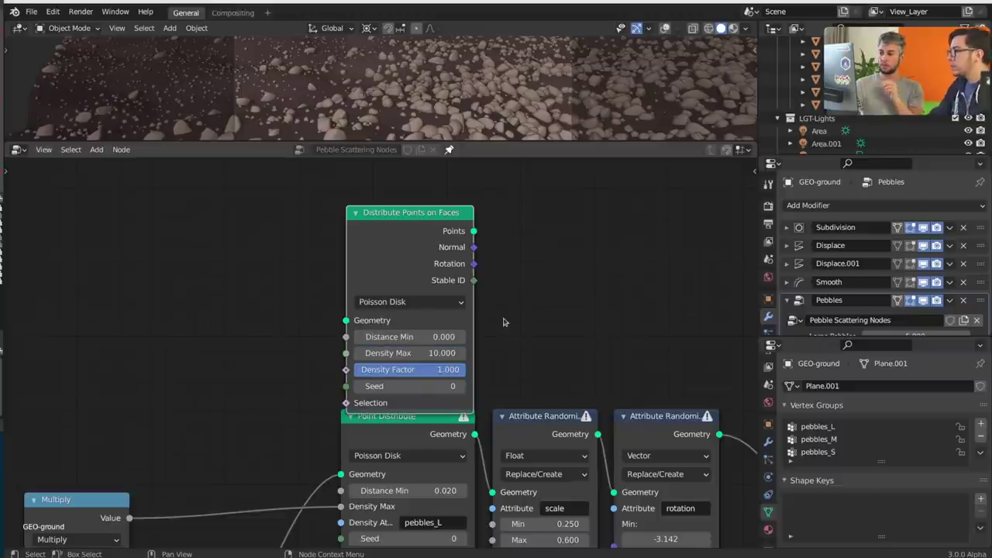
{"action": "left_click_drag", "start_coordinate": [425, 243], "coordinate": [425, 217]}
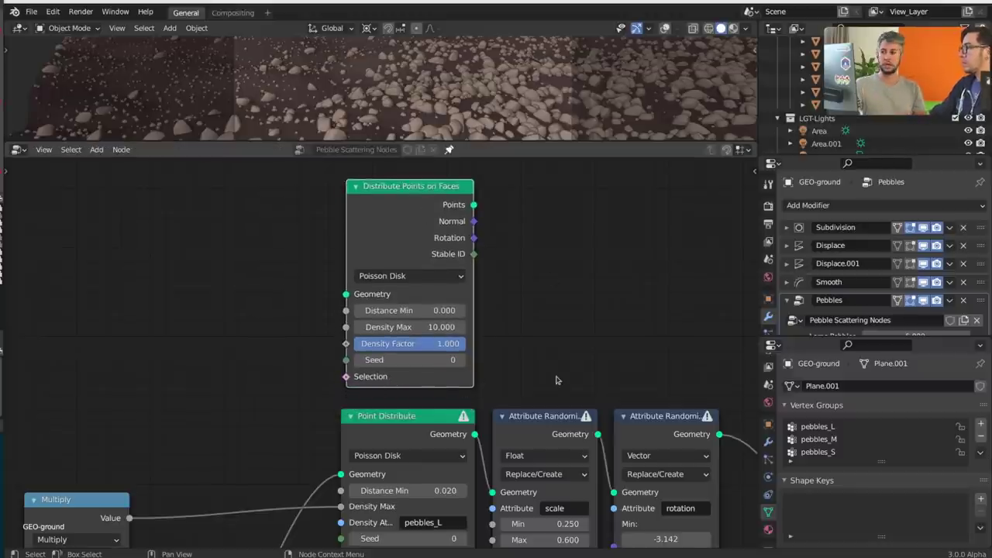
Examine the input and output socket shapes on the Distribute Points on Faces node
{"action": "middle_click_drag", "start_coordinate": [556, 377], "coordinate": [551, 352]}
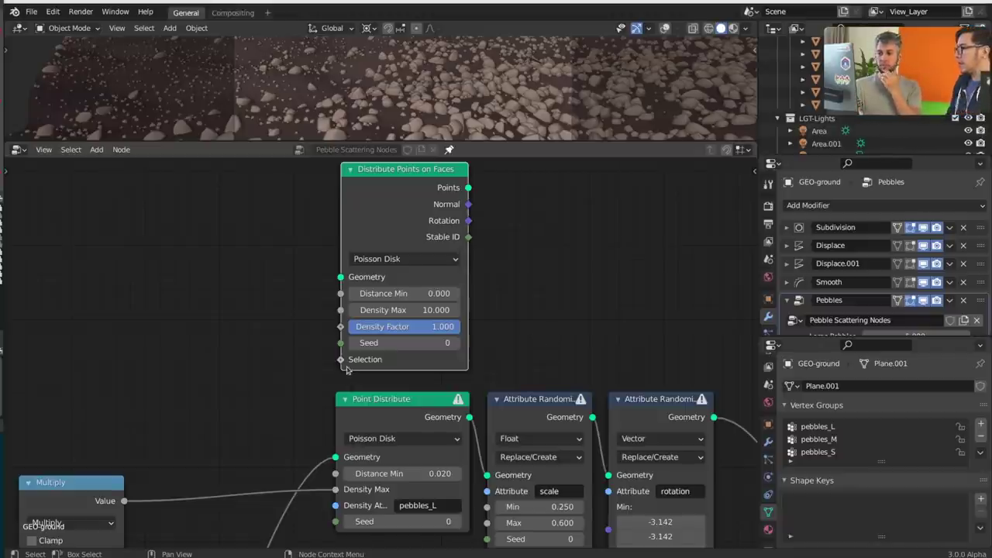
{"action": "scroll", "coordinate": [346, 370], "scroll_direction": "up", "scroll_amount": 2}
{"action": "scroll", "coordinate": [336, 381], "scroll_direction": "up", "scroll_amount": 1}
{"action": "middle_click_drag", "start_coordinate": [332, 336], "coordinate": [314, 420]}
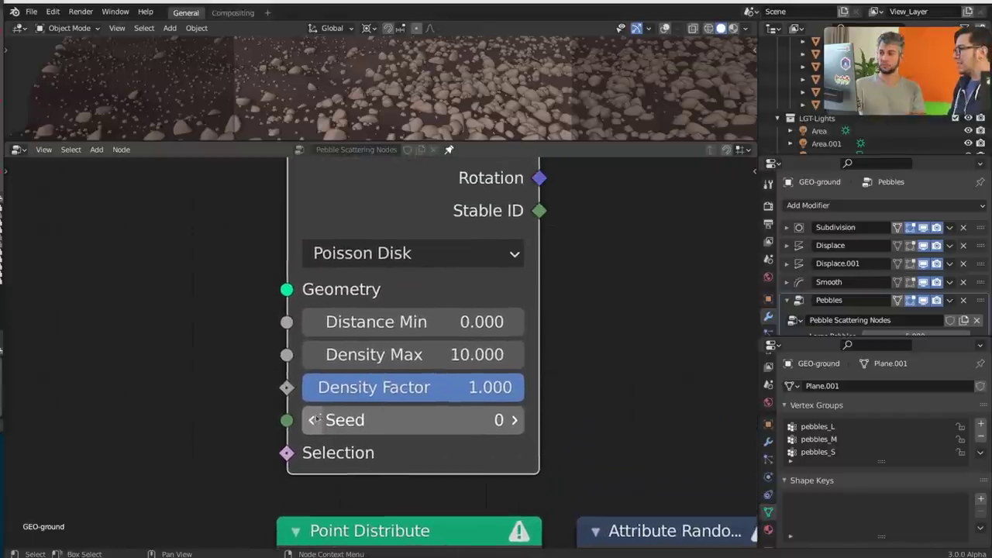
{"action": "middle_click_drag", "start_coordinate": [319, 315], "coordinate": [295, 392]}
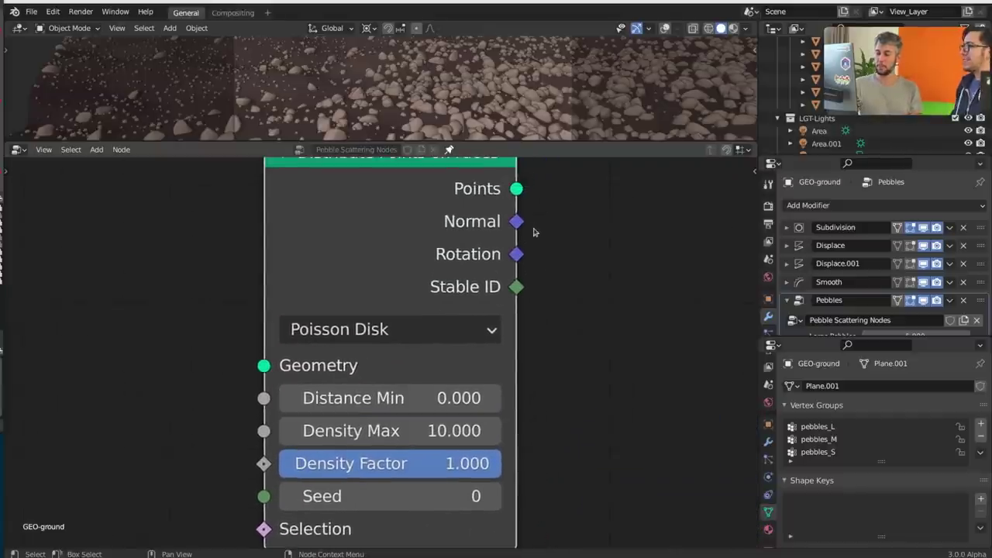
{"action": "scroll", "coordinate": [560, 395], "scroll_direction": "down", "scroll_amount": 2}
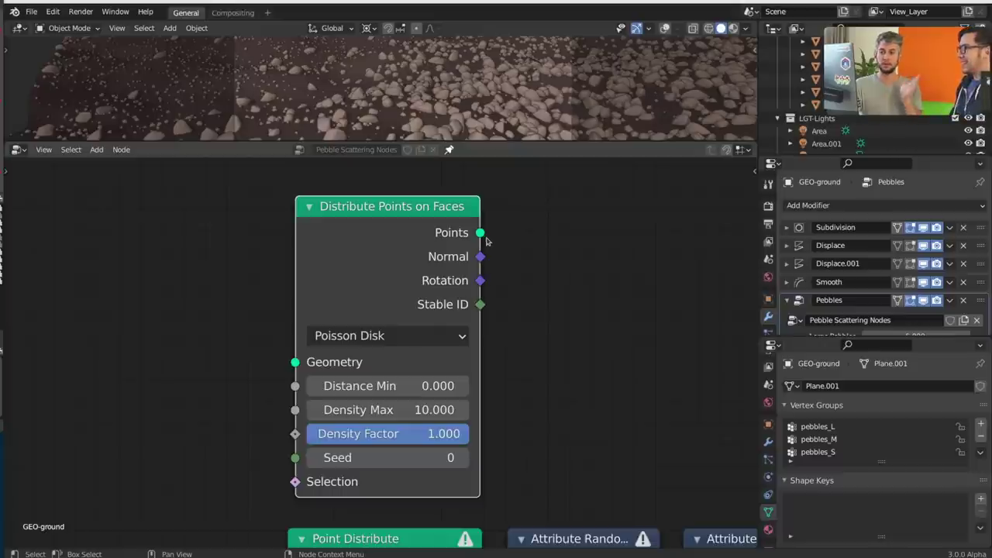
{"action": "left_click_drag", "start_coordinate": [481, 232], "coordinate": [646, 269]}
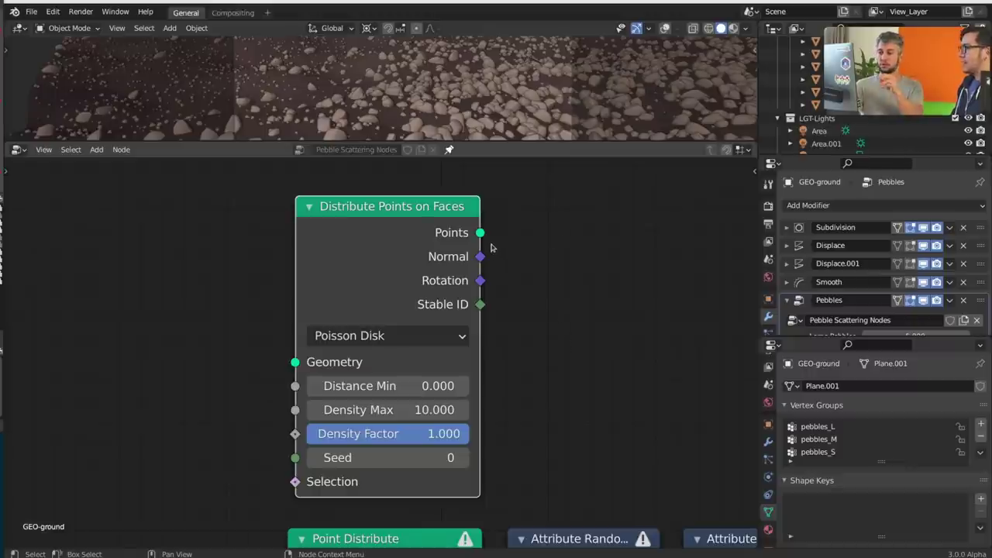
Connect the Group Input's Geometry output to the Geometry input of Distribute Points on Faces
{"action": "scroll", "coordinate": [382, 357], "scroll_direction": "down", "scroll_amount": 2}
{"action": "middle_click_drag", "start_coordinate": [290, 440], "coordinate": [387, 349]}
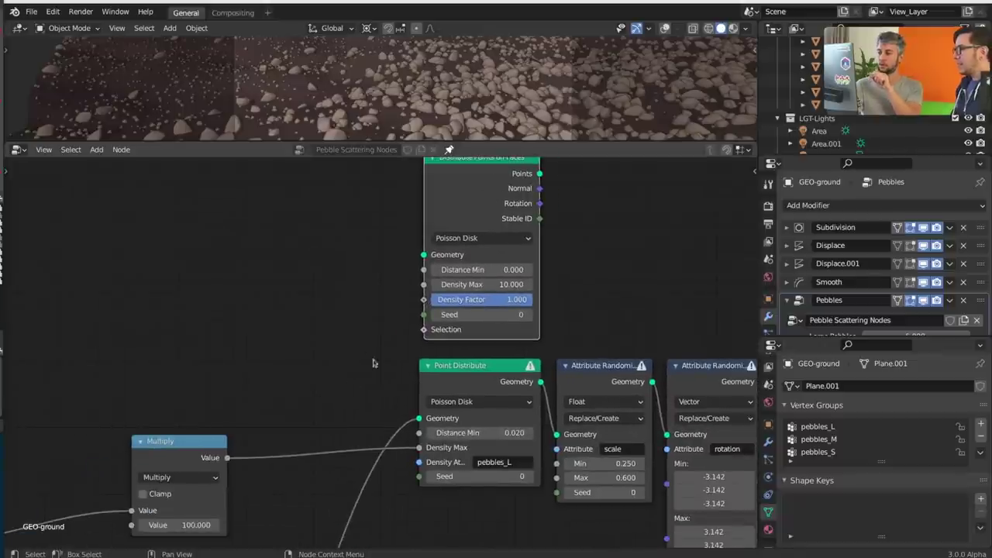
{"action": "middle_click_drag", "start_coordinate": [80, 475], "coordinate": [291, 426]}
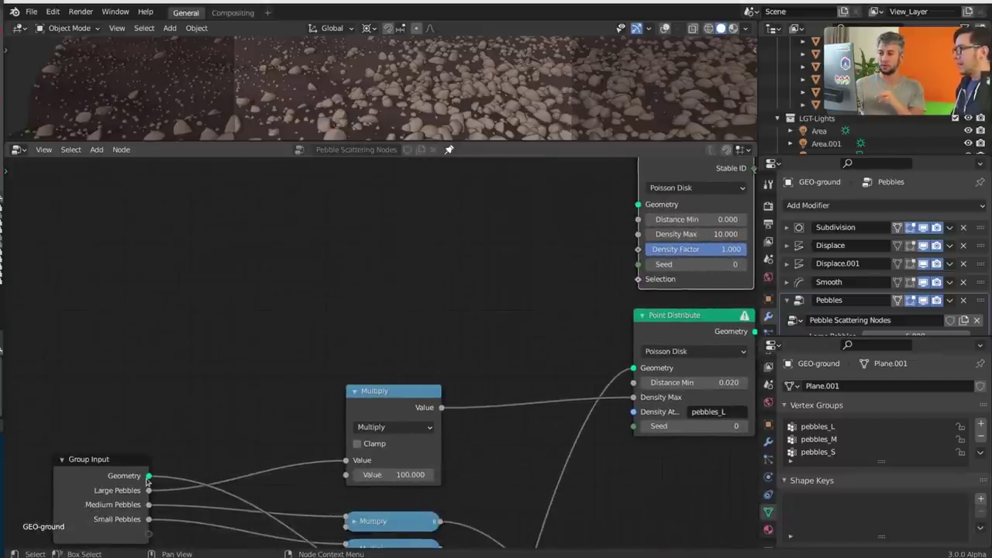
{"action": "left_click_drag", "start_coordinate": [148, 476], "coordinate": [647, 209]}
Connect the Points output of Distribute Points on Faces directly to the Group Output's geometry input
{"action": "middle_click_drag", "start_coordinate": [562, 273], "coordinate": [237, 436]}
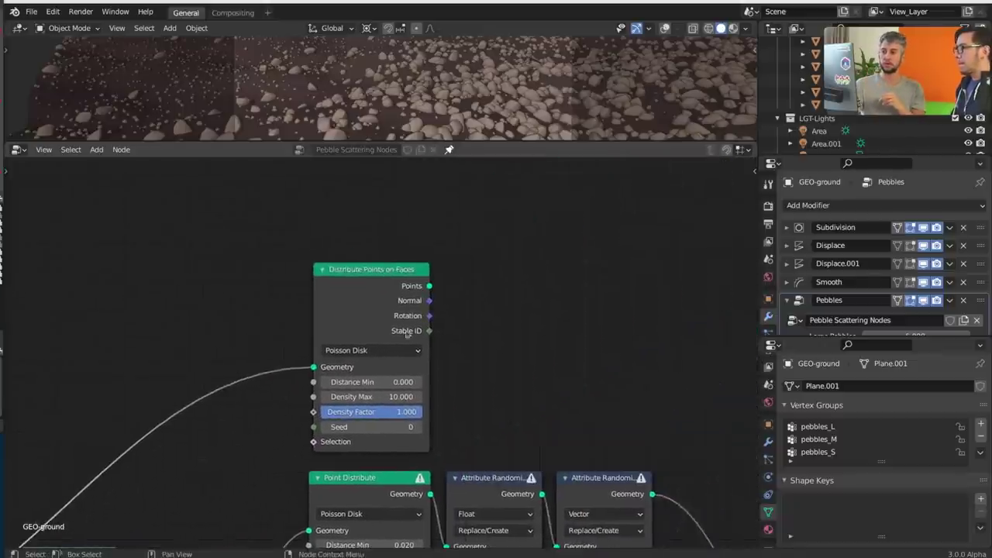
{"action": "scroll", "coordinate": [411, 337], "scroll_direction": "up", "scroll_amount": 2}
{"action": "mouse_move", "coordinate": [449, 265]}
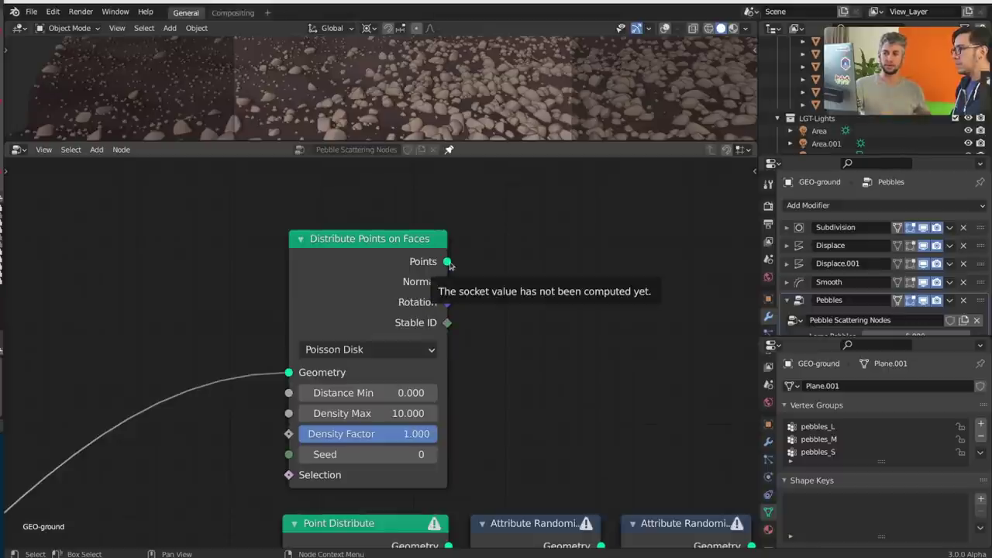
{"action": "scroll", "coordinate": [425, 279], "scroll_direction": "down", "scroll_amount": 4}
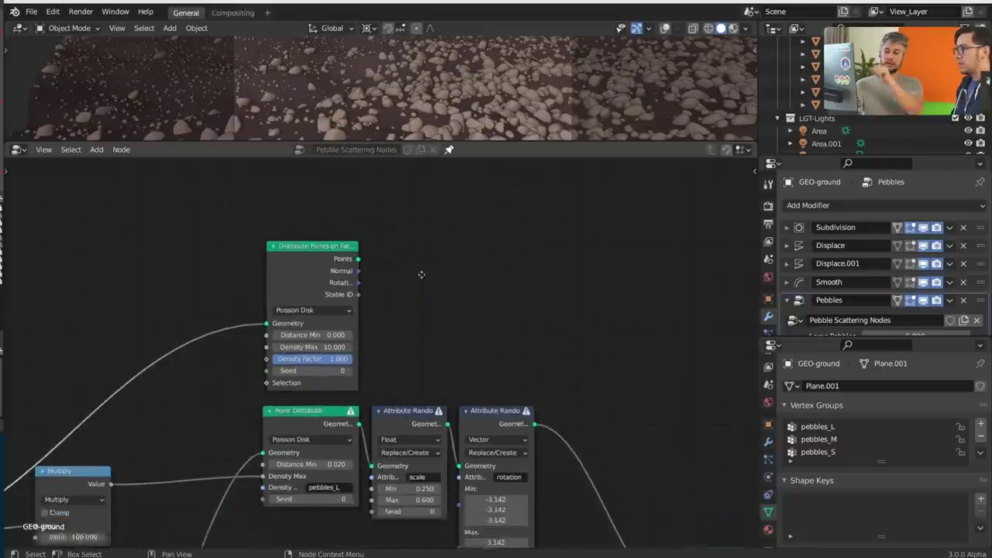
{"action": "scroll", "coordinate": [514, 377], "scroll_direction": "down", "scroll_amount": 2}
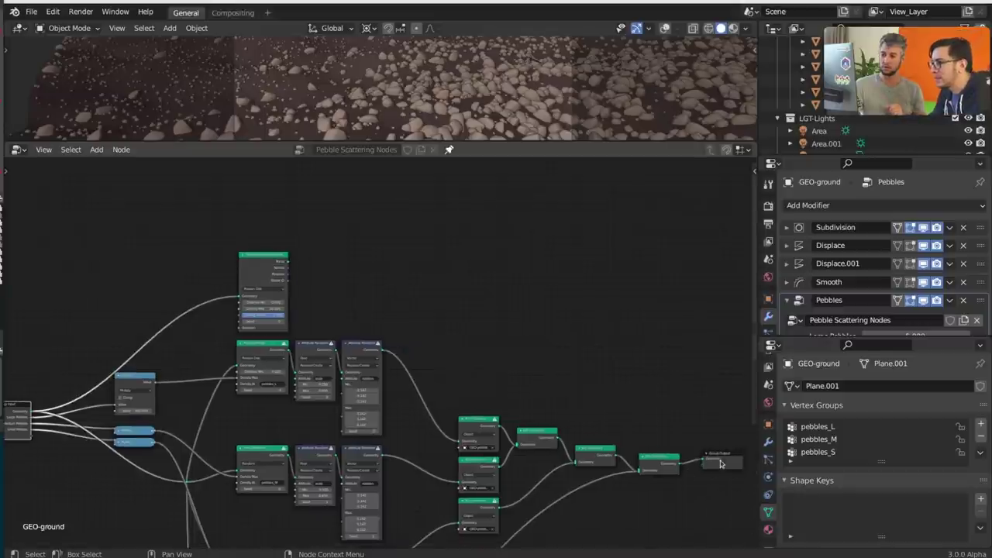
{"action": "left_click_drag", "start_coordinate": [294, 268], "coordinate": [690, 431]}
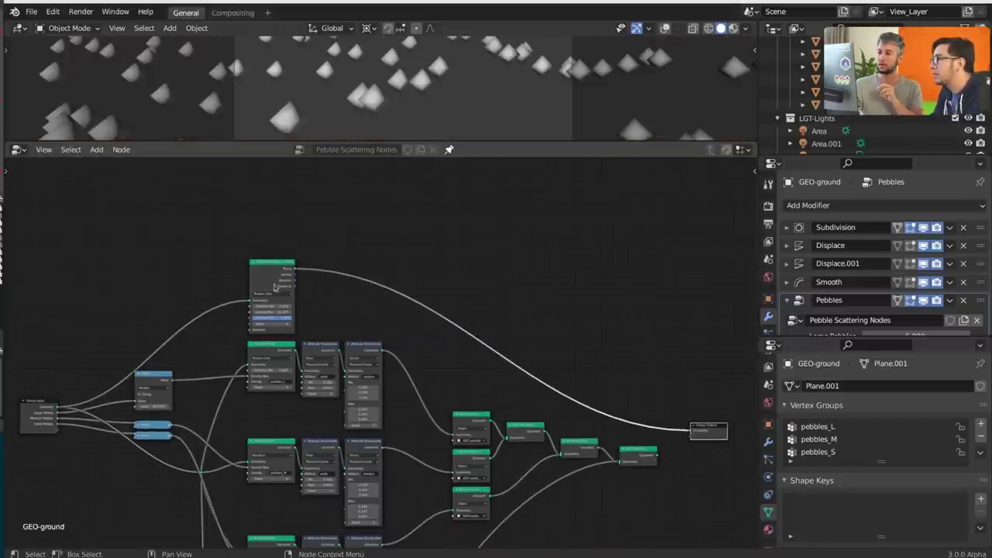
Inspect the values on the Points, Normal and Rotation output sockets of Distribute Points on Faces
{"action": "scroll", "coordinate": [274, 287], "scroll_direction": "up", "scroll_amount": 4}
{"action": "mouse_move", "coordinate": [349, 259]}
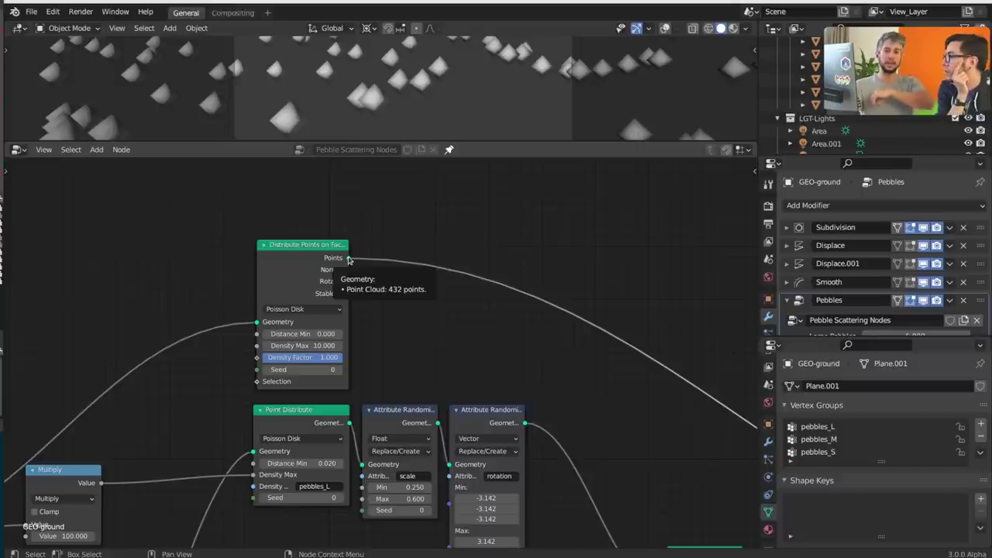
{"action": "scroll", "coordinate": [349, 259], "scroll_direction": "up", "scroll_amount": 6}
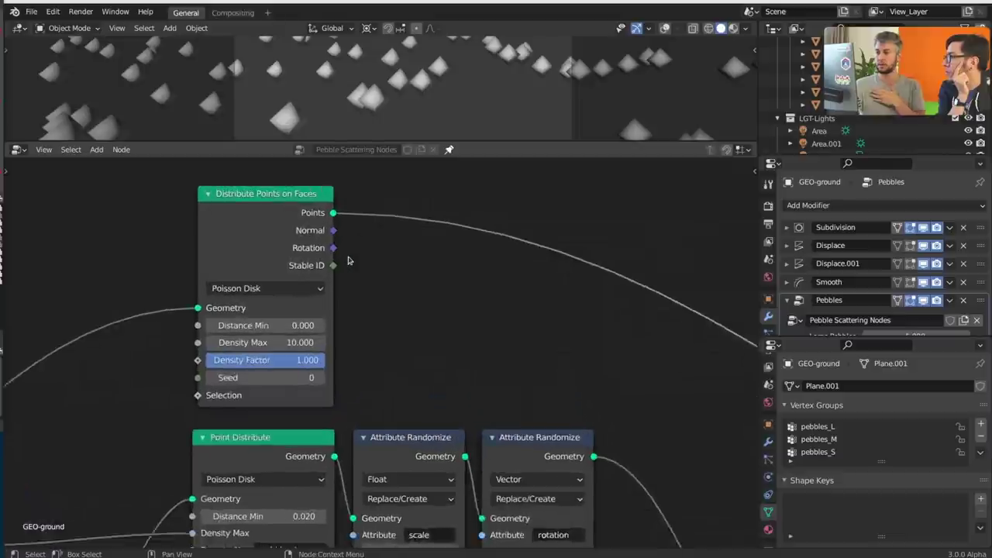
{"action": "middle_click_drag", "start_coordinate": [350, 259], "coordinate": [441, 288]}
{"action": "mouse_move", "coordinate": [418, 252]}
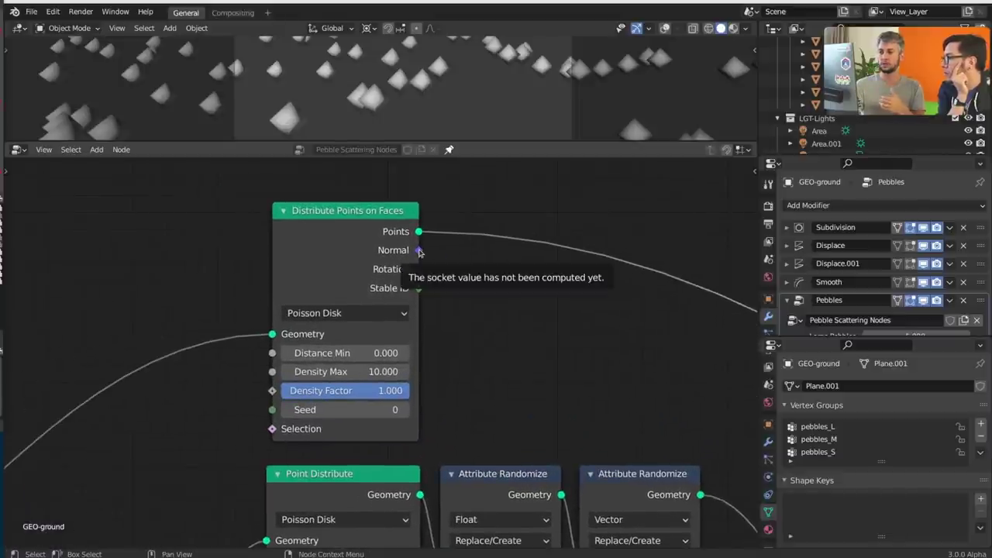
{"action": "mouse_move", "coordinate": [422, 272]}
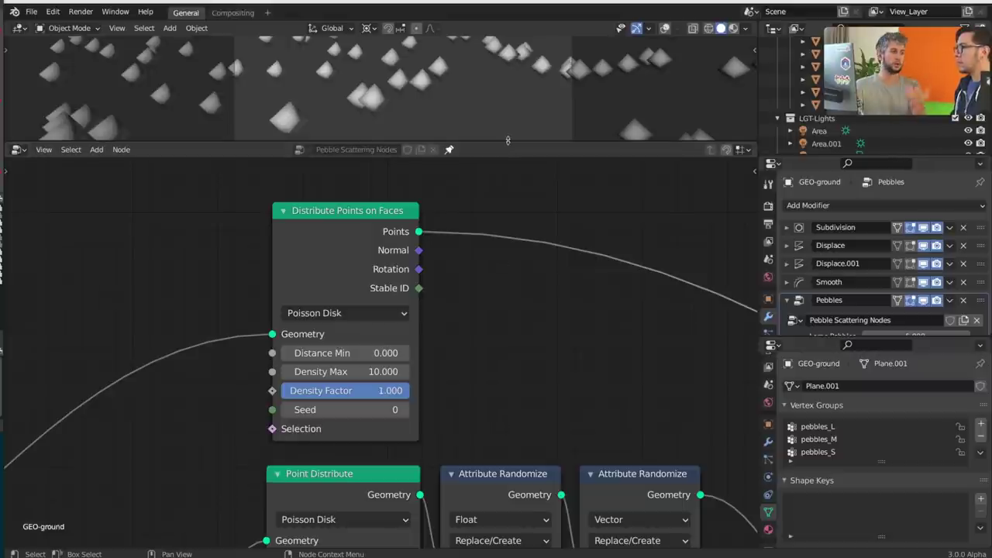
Enlarge the 3D viewport area and switch it to a Spreadsheet editor
{"action": "left_click_drag", "start_coordinate": [506, 140], "coordinate": [496, 246]}
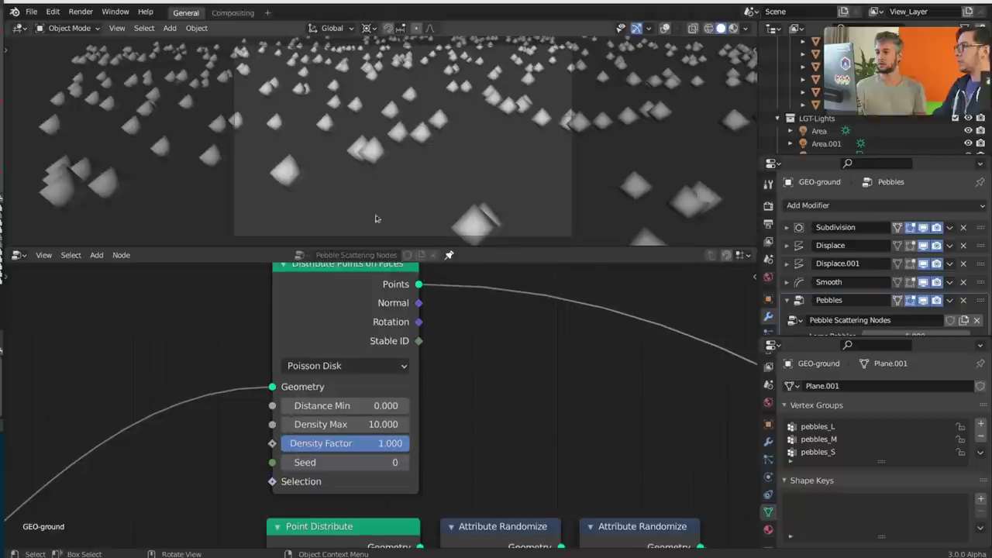
{"action": "left_click", "coordinate": [22, 28]}
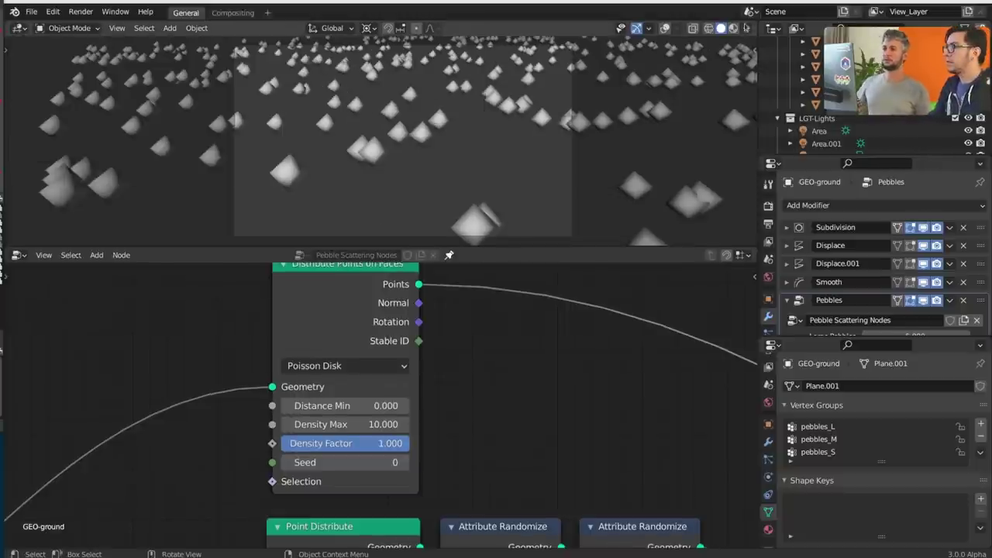
{"action": "left_click", "coordinate": [23, 29]}
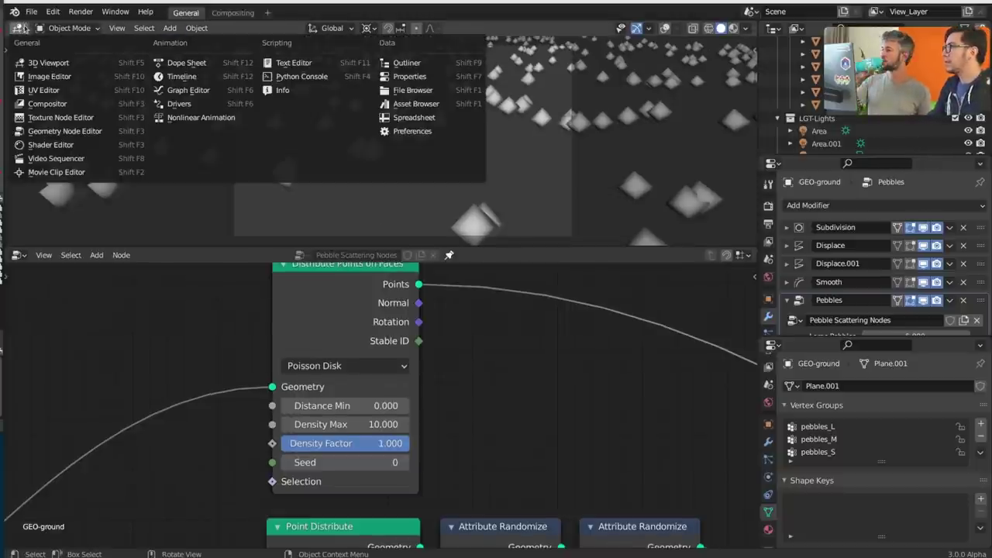
{"action": "left_click", "coordinate": [438, 118]}
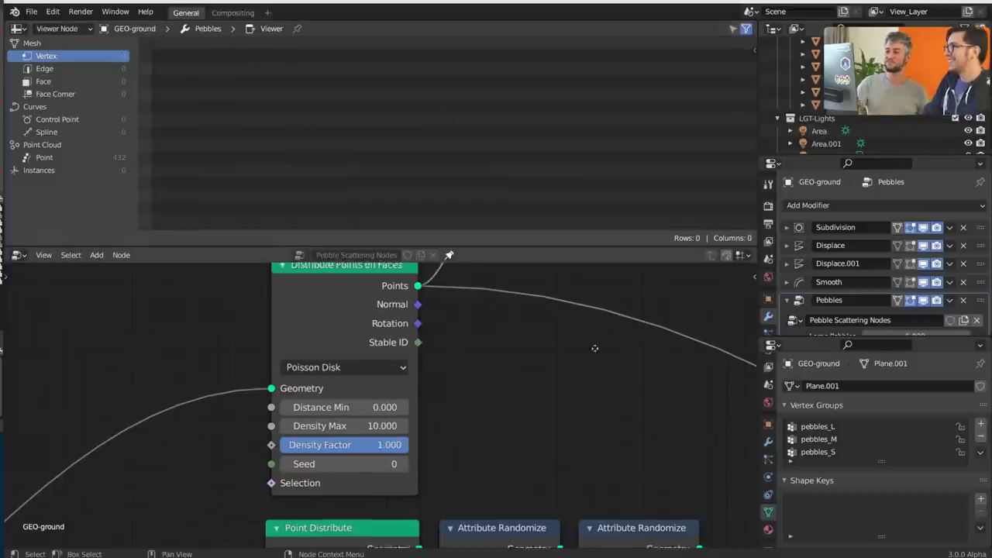
Preview the Points output through a Viewer node placed beside Distribute Points on Faces, and show the Point Cloud's point data in the spreadsheet
{"action": "middle_click_drag", "start_coordinate": [595, 348], "coordinate": [497, 467]}
{"action": "scroll", "coordinate": [497, 467], "scroll_direction": "down", "scroll_amount": 3}
{"action": "left_click_drag", "start_coordinate": [471, 348], "coordinate": [592, 383]}
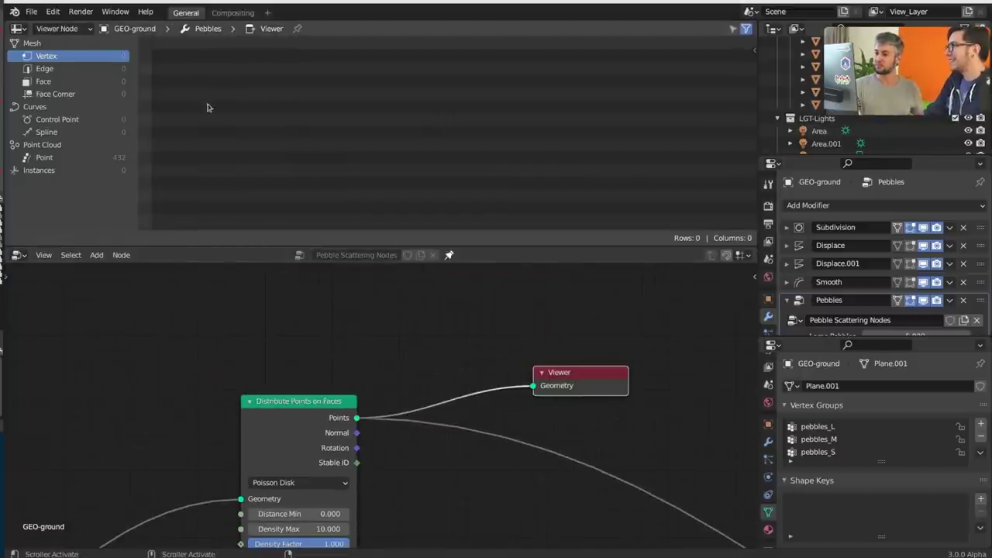
{"action": "left_click", "coordinate": [68, 158]}
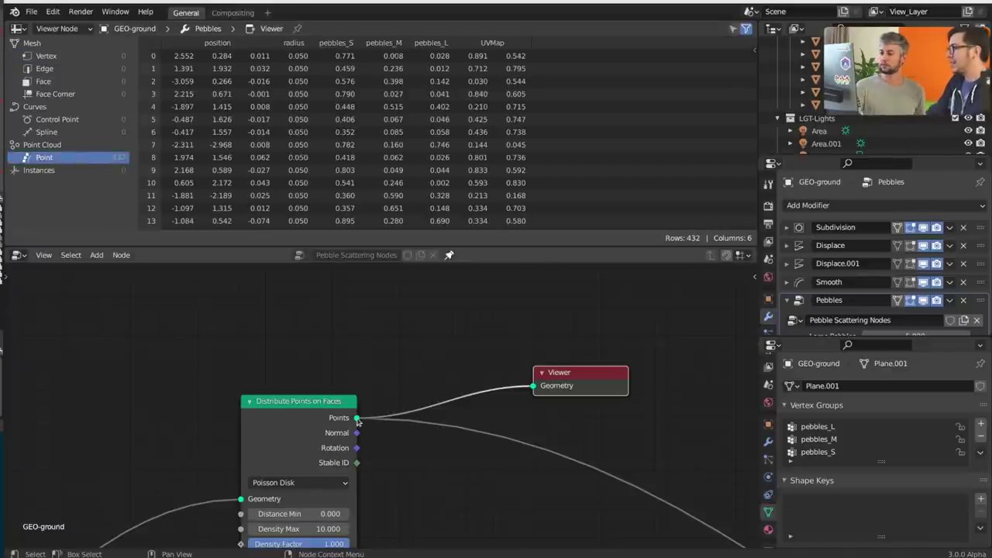
Move the Viewer node farther away from Distribute Points on Faces and examine the distribute node's Points, Normal, Rotation and Stable ID outputs
{"action": "mouse_move", "coordinate": [358, 420]}
{"action": "left_click_drag", "start_coordinate": [587, 375], "coordinate": [662, 331]}
{"action": "middle_click_drag", "start_coordinate": [541, 419], "coordinate": [546, 357]}
{"action": "scroll", "coordinate": [547, 356], "scroll_direction": "down", "scroll_amount": 2}
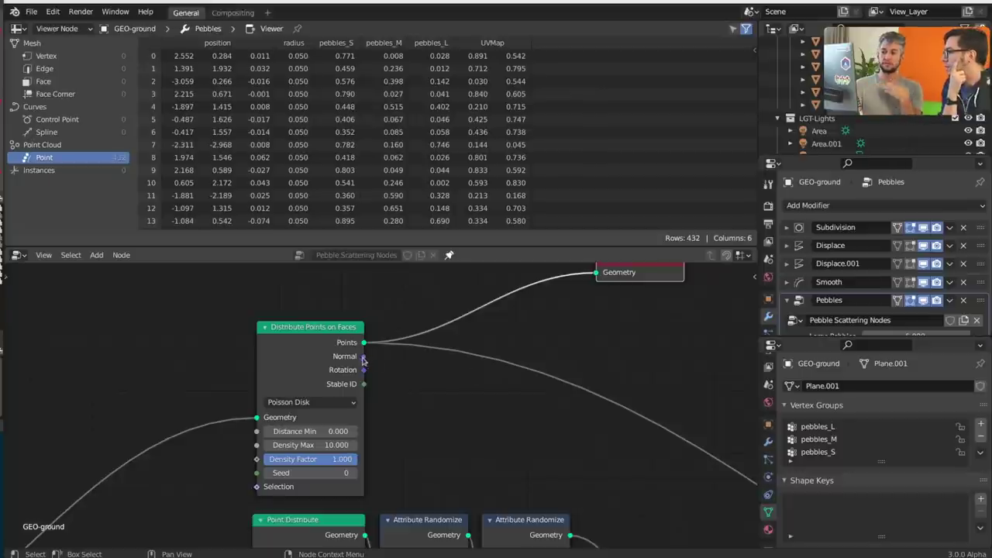
{"action": "scroll", "coordinate": [388, 392], "scroll_direction": "up", "scroll_amount": 2}
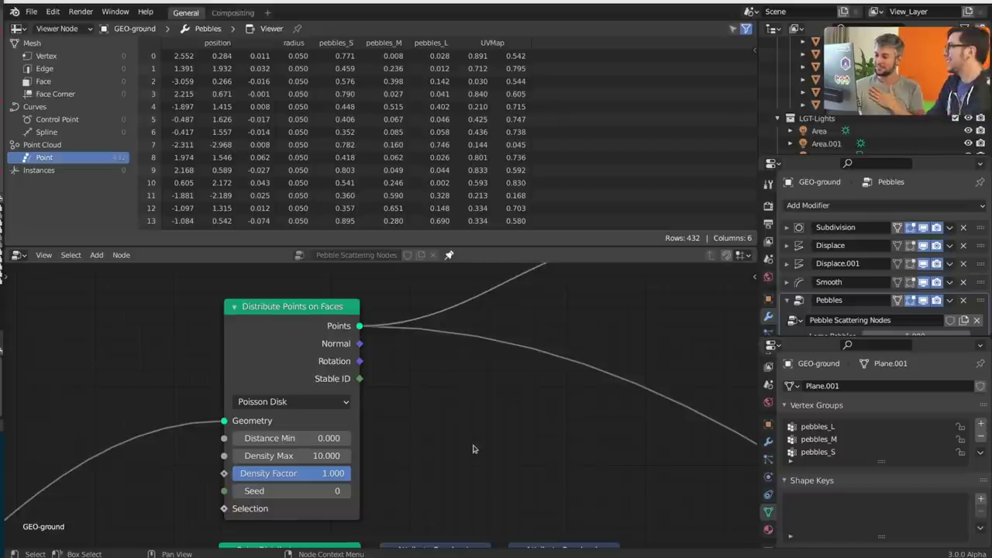
{"action": "scroll", "coordinate": [473, 449], "scroll_direction": "up", "scroll_amount": 1}
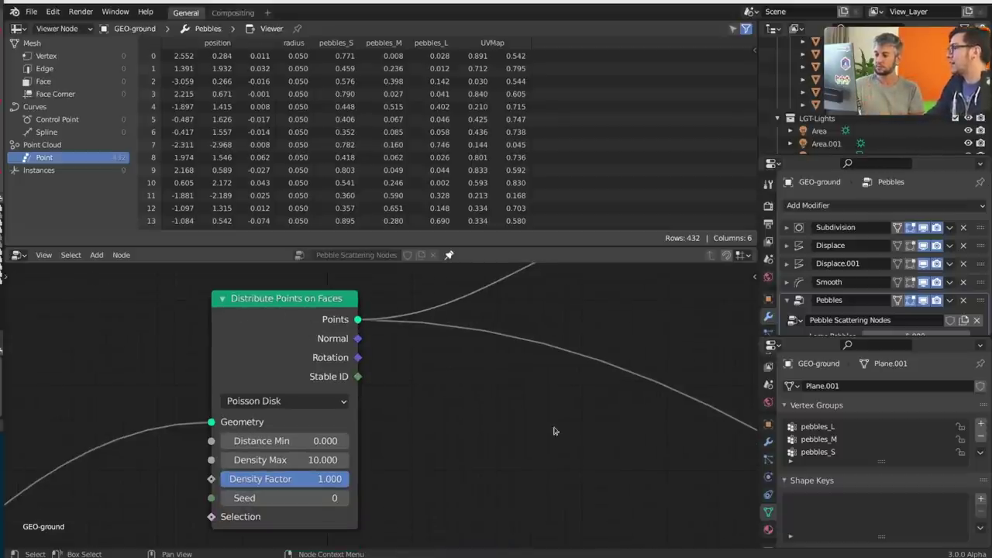
Split the Spreadsheet area in two and switch the second half to a 3D Viewport
{"action": "scroll", "coordinate": [531, 369], "scroll_direction": "down", "scroll_amount": 2}
{"action": "scroll", "coordinate": [575, 282], "scroll_direction": "down", "scroll_amount": 1}
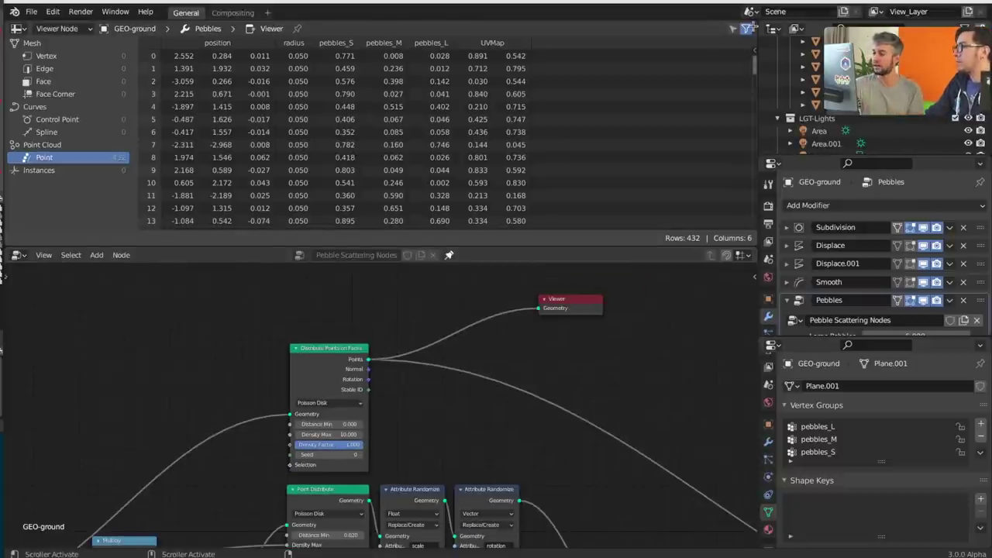
{"action": "left_click_drag", "start_coordinate": [754, 37], "coordinate": [316, 49]}
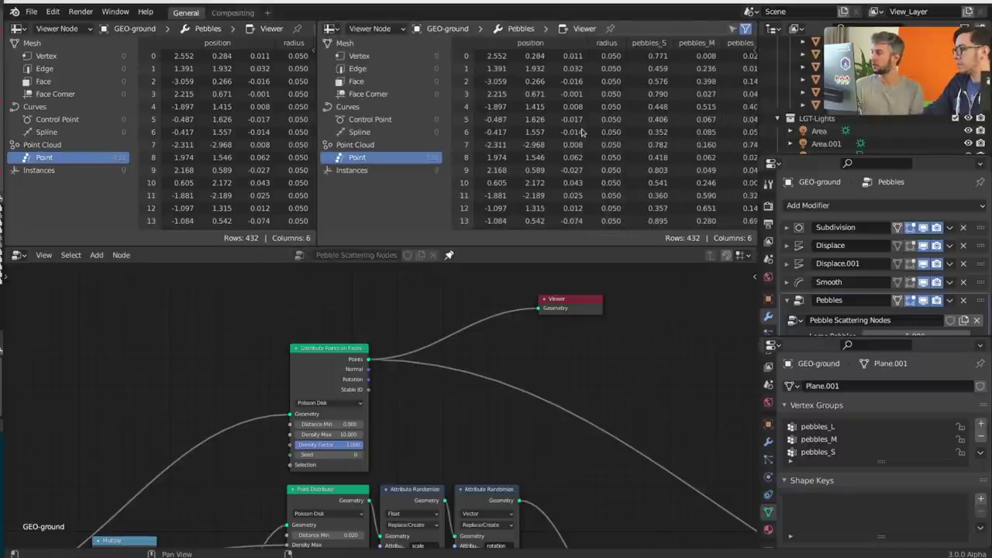
{"action": "key", "text": "shift+F5"}
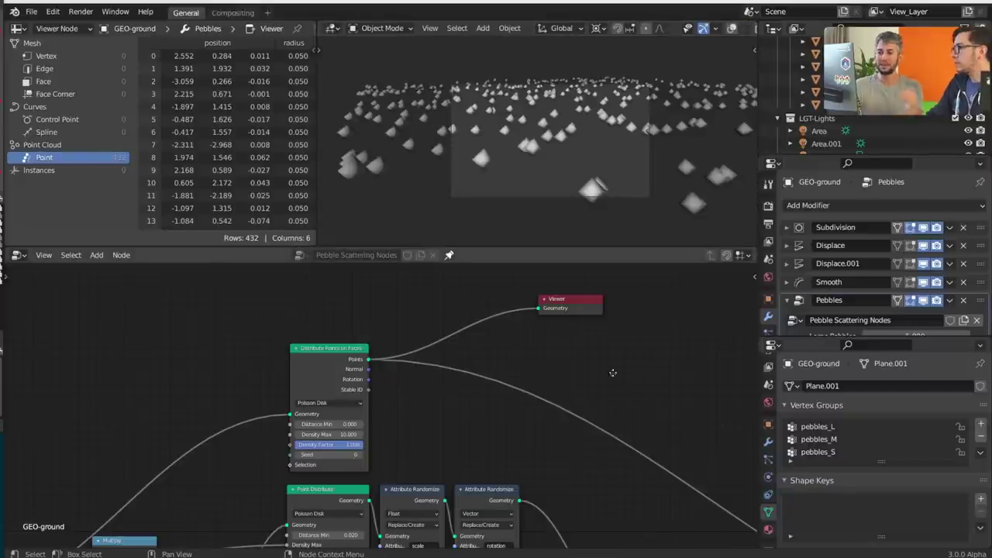
Add a Vector Math node next to Distribute Points on Faces and connect the Normal output to its first vector input
{"action": "scroll", "coordinate": [545, 389], "scroll_direction": "down", "scroll_amount": 1}
{"action": "scroll", "coordinate": [544, 389], "scroll_direction": "down", "scroll_amount": 1}
{"action": "scroll", "coordinate": [580, 394], "scroll_direction": "down", "scroll_amount": 2}
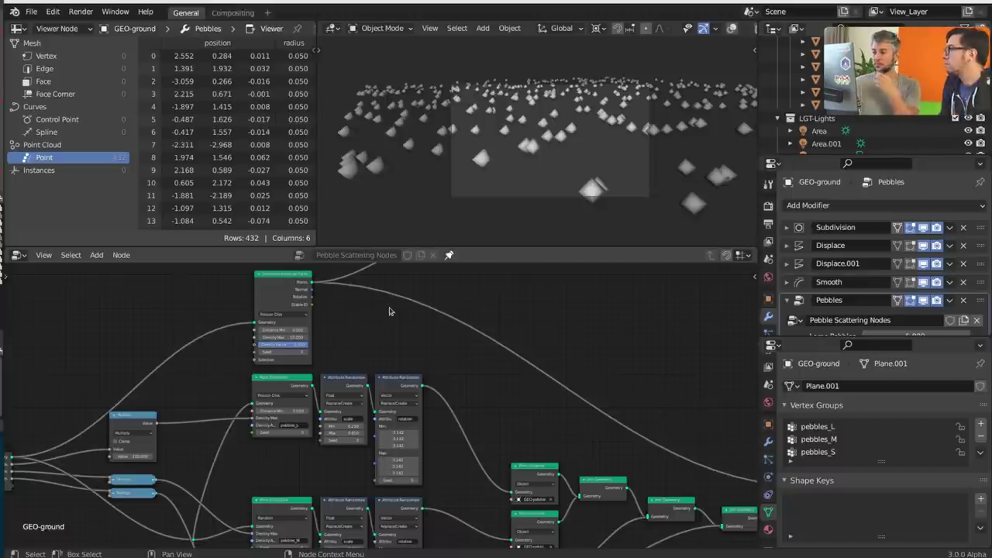
{"action": "middle_click_drag", "start_coordinate": [399, 328], "coordinate": [398, 365]}
{"action": "scroll", "coordinate": [375, 351], "scroll_direction": "up", "scroll_amount": 2}
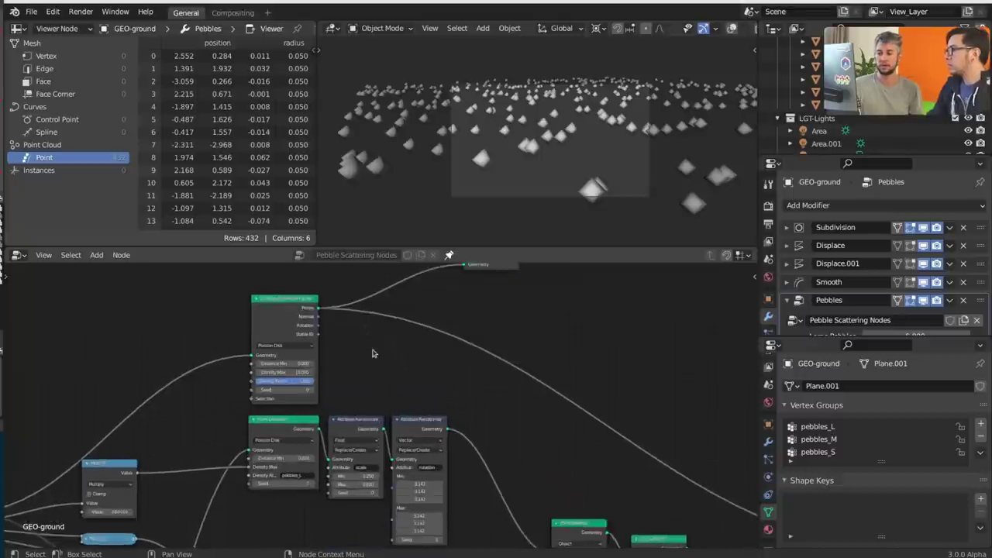
{"action": "scroll", "coordinate": [352, 406], "scroll_direction": "up", "scroll_amount": 2}
{"action": "key", "text": "shift+a"}
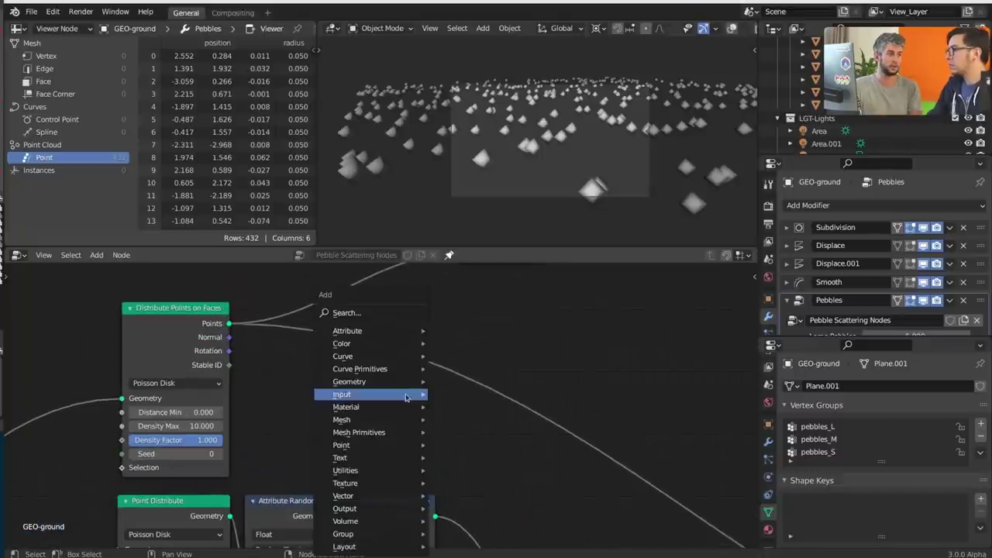
{"action": "left_click", "coordinate": [377, 311]}
{"action": "type", "text": "math"}
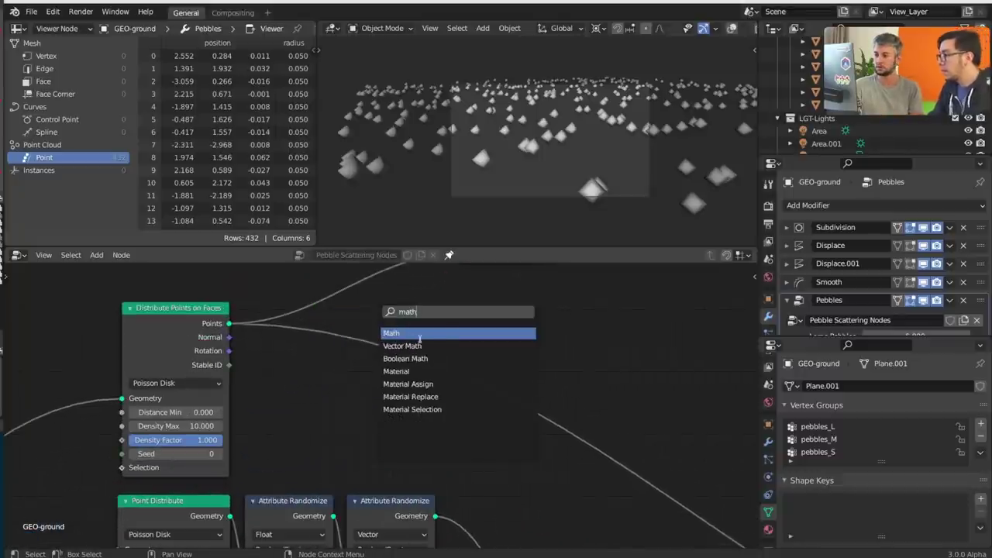
{"action": "left_click", "coordinate": [423, 345]}
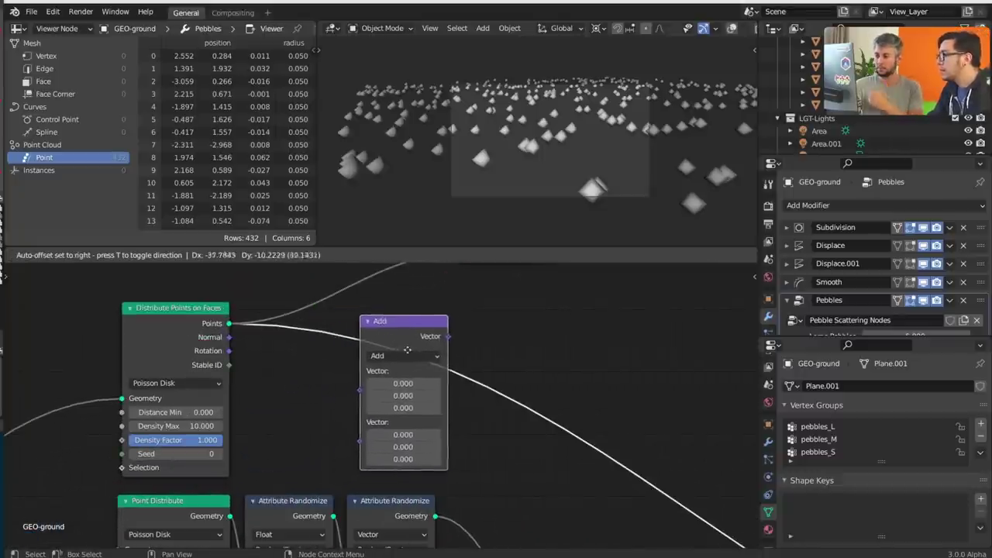
{"action": "left_click", "coordinate": [431, 346]}
{"action": "left_click_drag", "start_coordinate": [229, 337], "coordinate": [269, 368]}
{"action": "left_click_drag", "start_coordinate": [374, 377], "coordinate": [373, 377]}
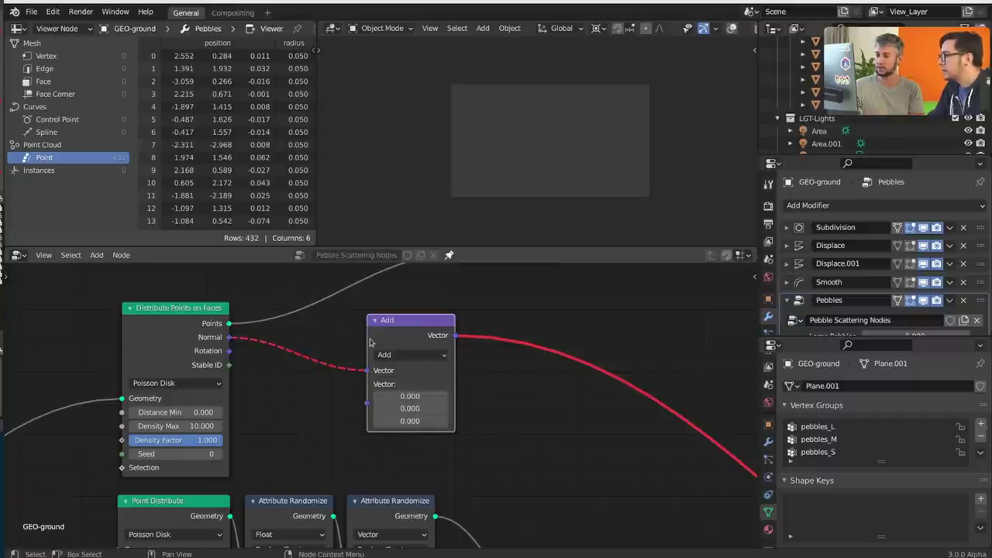
Shift the Viewer node aside and insert an Instance on Points node on the link after the Vector Math node
{"action": "scroll", "coordinate": [463, 362], "scroll_direction": "down", "scroll_amount": 5}
{"action": "middle_click_drag", "start_coordinate": [520, 386], "coordinate": [463, 330]}
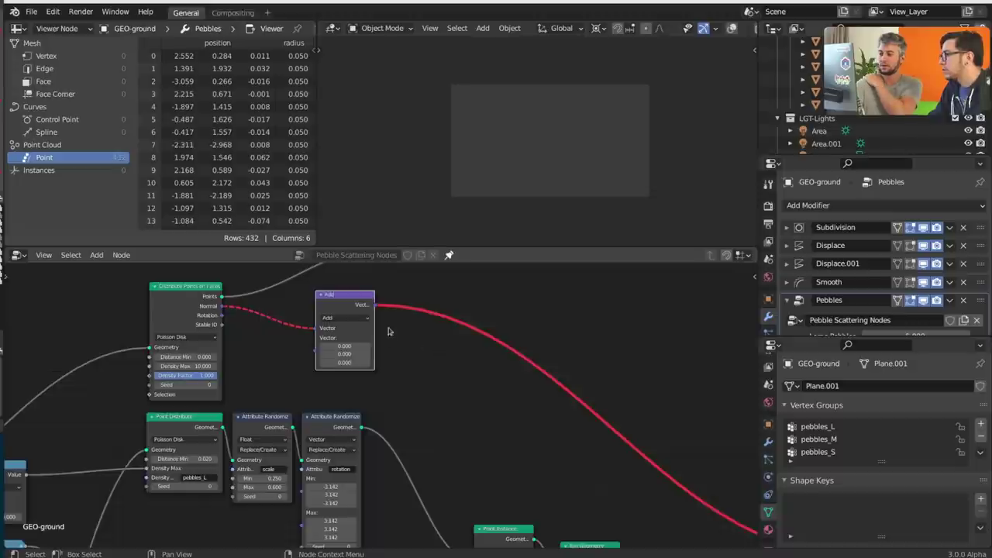
{"action": "middle_click_drag", "start_coordinate": [389, 330], "coordinate": [395, 381]}
{"action": "left_click_drag", "start_coordinate": [442, 302], "coordinate": [521, 308]}
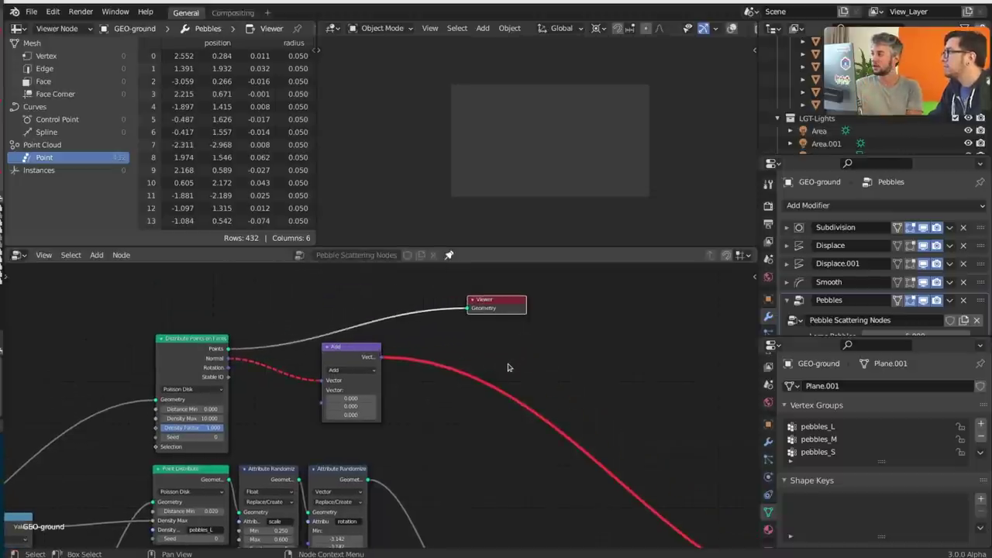
{"action": "key", "text": "shift+a"}
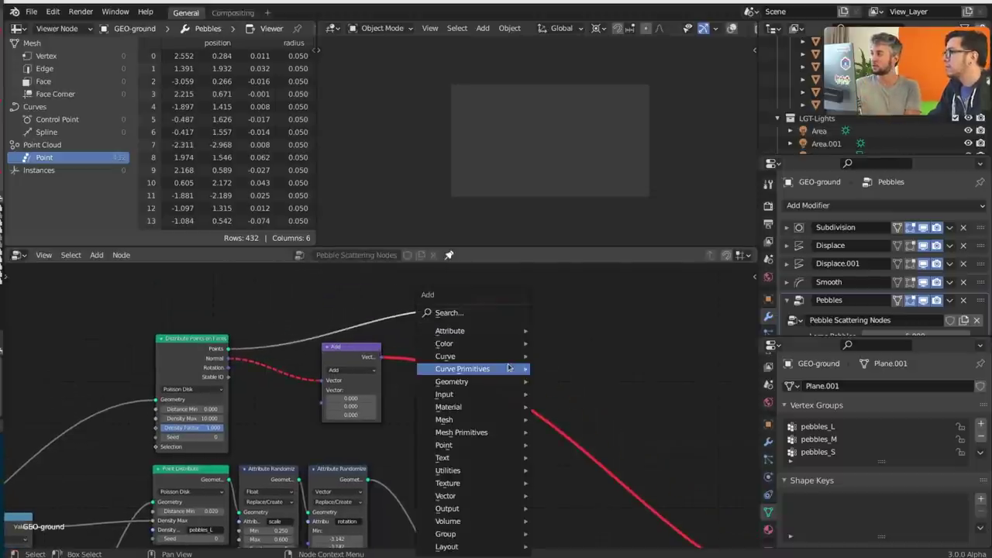
{"action": "left_click", "coordinate": [472, 312]}
{"action": "type", "text": "instan"}
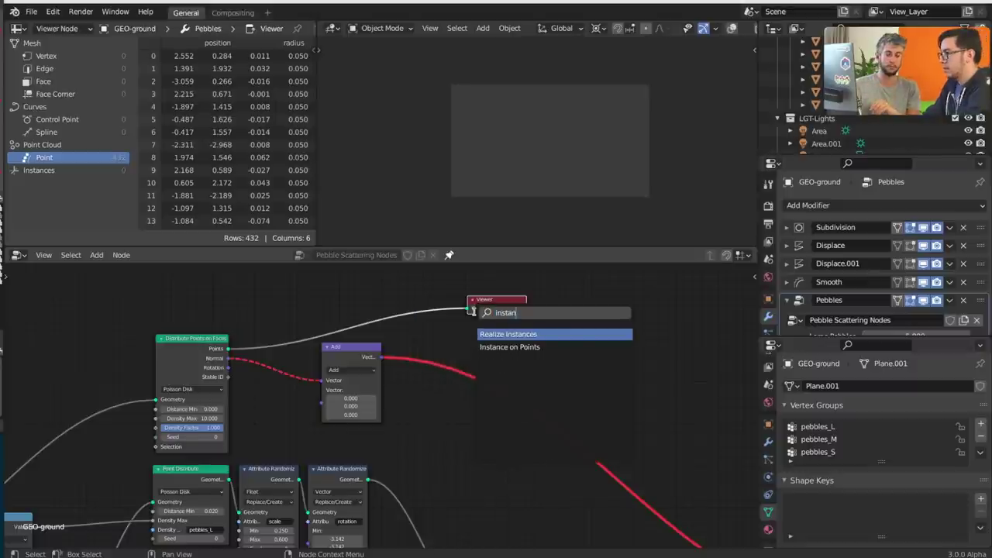
{"action": "key", "text": "Down"}
{"action": "key", "text": "Return"}
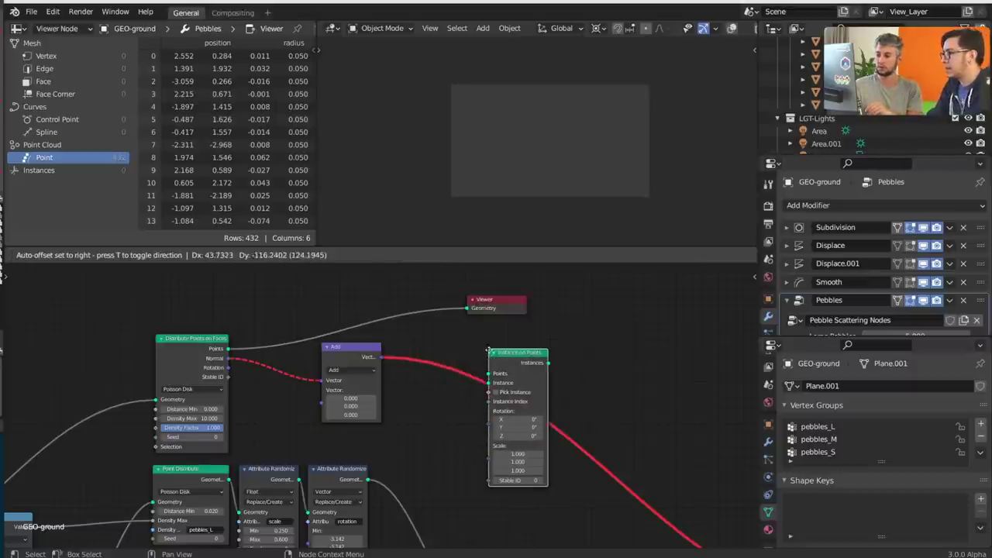
{"action": "left_click", "coordinate": [565, 427]}
Reroute the Vector Math result to the Rotation input of Instance on Points and connect the distributed Points to its Points input
{"action": "scroll", "coordinate": [565, 427], "scroll_direction": "up", "scroll_amount": 2}
{"action": "left_click_drag", "start_coordinate": [539, 358], "coordinate": [539, 441]}
{"action": "left_click_drag", "start_coordinate": [155, 321], "coordinate": [540, 358]}
Preview the Instance on Points output through the Viewer node and move the Viewer beyond Instance on Points
{"action": "left_click", "coordinate": [569, 341], "text": "ctrl+shift"}
{"action": "middle_click_drag", "start_coordinate": [684, 345], "coordinate": [529, 377]}
{"action": "left_click_drag", "start_coordinate": [396, 290], "coordinate": [671, 335]}
{"action": "middle_click_drag", "start_coordinate": [558, 426], "coordinate": [599, 414]}
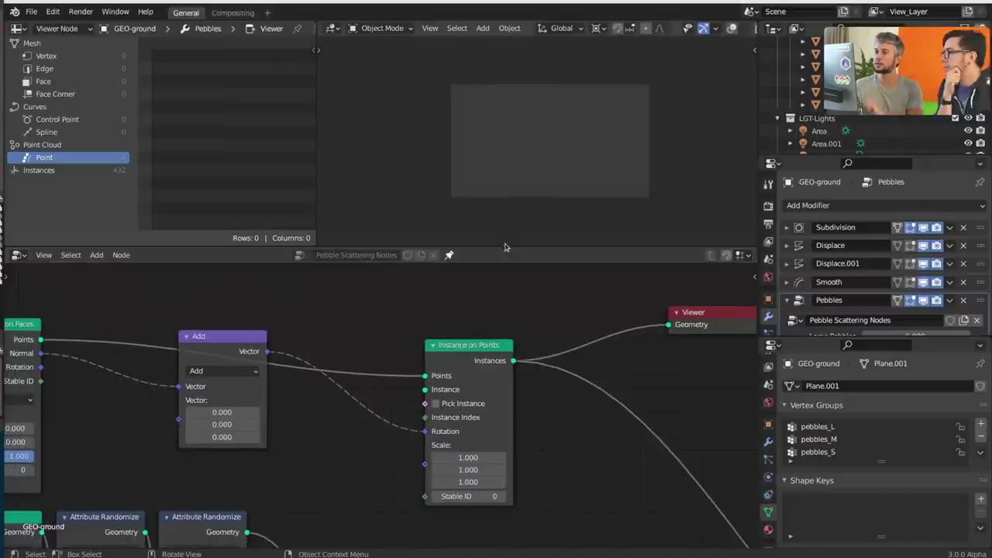
Move the last Join Geometry node of the old node chain closer to the Group Output
{"action": "scroll", "coordinate": [395, 386], "scroll_direction": "down", "scroll_amount": 3}
{"action": "middle_click_drag", "start_coordinate": [571, 463], "coordinate": [420, 358]}
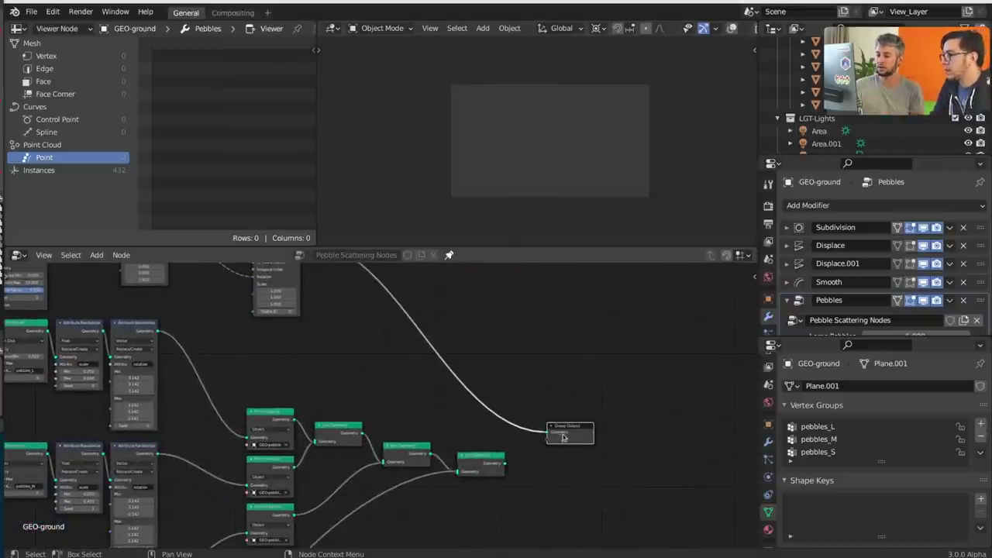
{"action": "middle_click_drag", "start_coordinate": [503, 448], "coordinate": [505, 454]}
{"action": "left_click_drag", "start_coordinate": [480, 475], "coordinate": [508, 467]}
{"action": "middle_click_drag", "start_coordinate": [424, 392], "coordinate": [482, 445]}
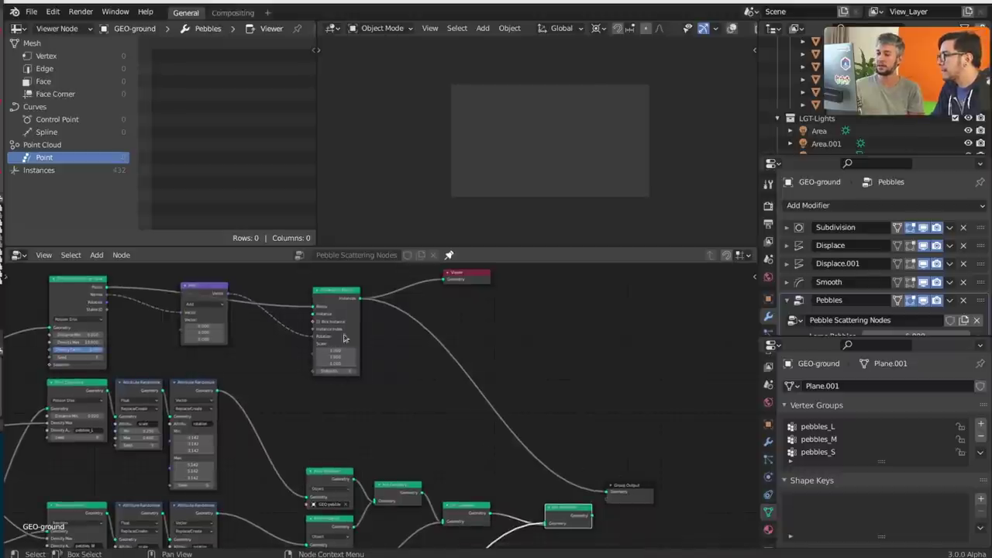
{"action": "scroll", "coordinate": [338, 327], "scroll_direction": "up", "scroll_amount": 1}
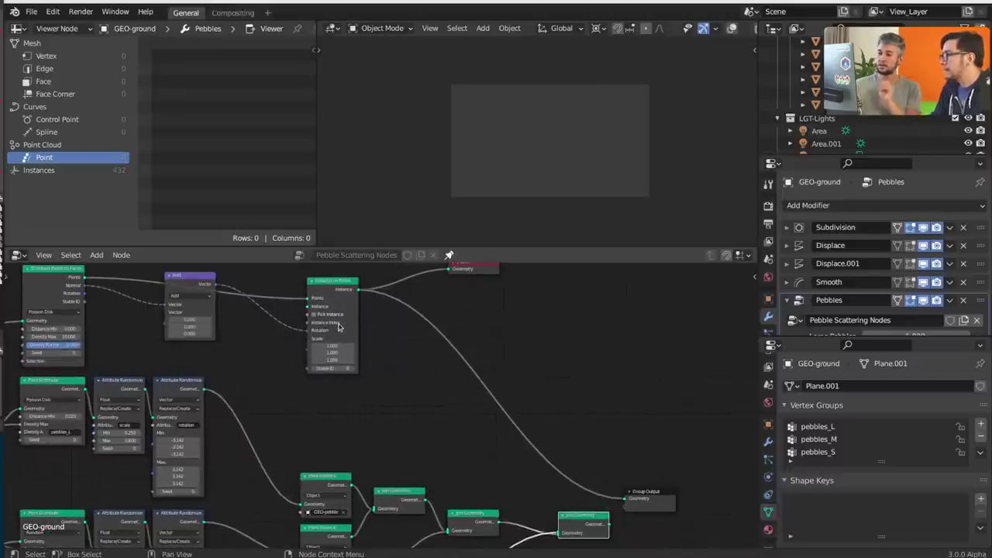
Duplicate the large-pebble Point Instance node that uses the GEO-pebble object and place the copy just below Instance on Points
{"action": "left_click", "coordinate": [333, 485]}
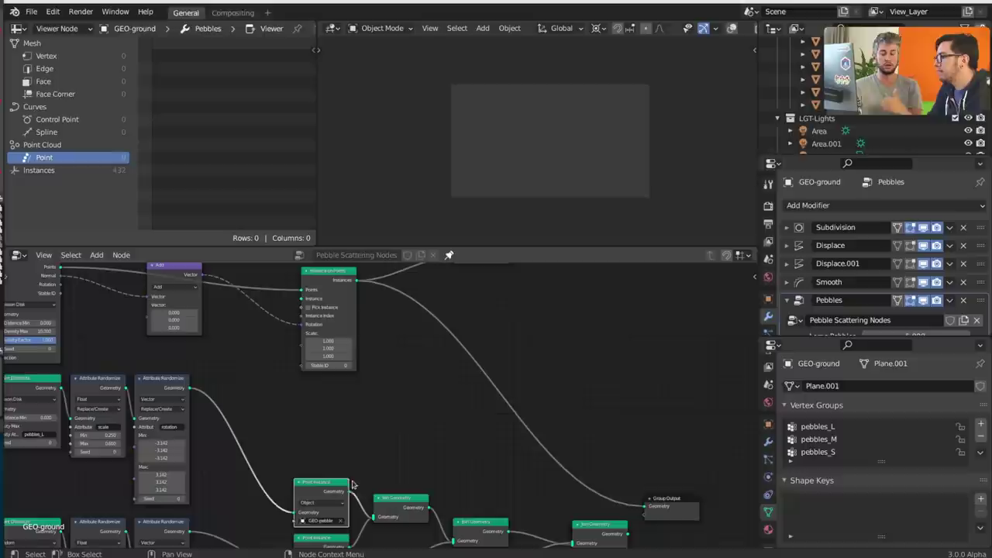
{"action": "middle_click_drag", "start_coordinate": [376, 465], "coordinate": [427, 487]}
{"action": "scroll", "coordinate": [423, 493], "scroll_direction": "up", "scroll_amount": 2}
{"action": "key", "text": "shift+d"}
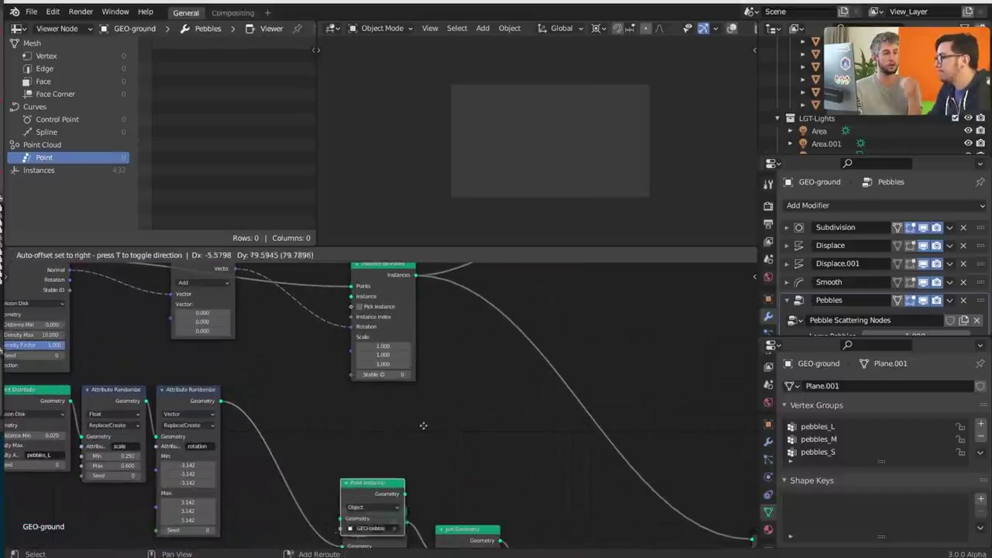
{"action": "left_click", "coordinate": [431, 365]}
{"action": "scroll", "coordinate": [401, 407], "scroll_direction": "up", "scroll_amount": 1}
{"action": "middle_click_drag", "start_coordinate": [440, 416], "coordinate": [449, 444]}
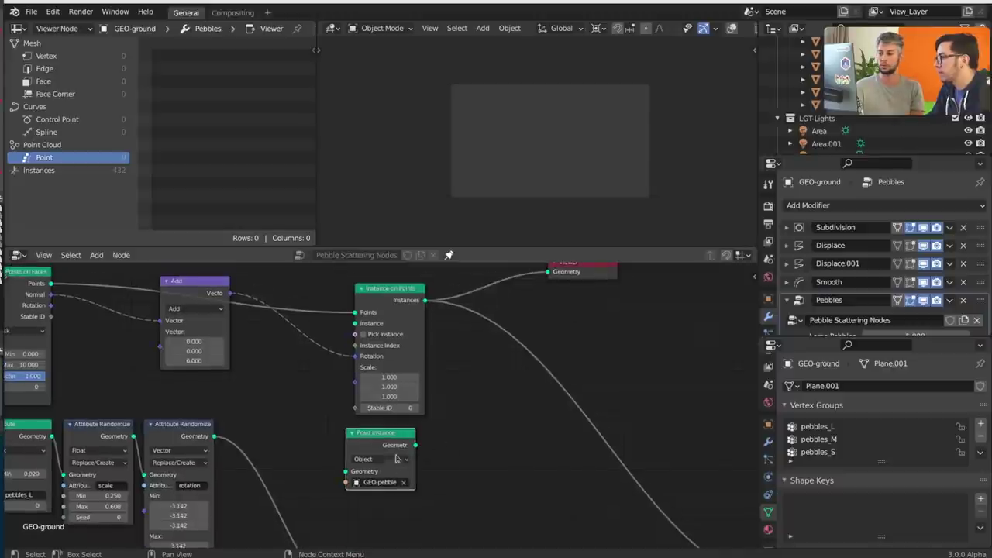
Bring Instance on Points and the Point Instance copy closer to vertical alignment by scaling their layout along the X axis
{"action": "left_click", "coordinate": [396, 304]}
{"action": "left_click", "coordinate": [394, 438], "text": "shift"}
{"action": "key", "text": "s"}
{"action": "key", "text": "x"}
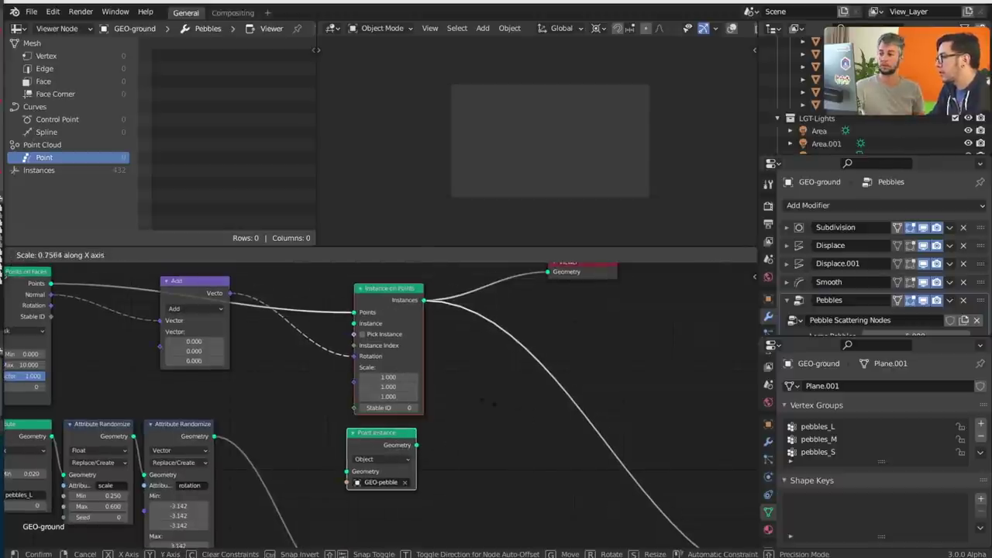
{"action": "left_click", "coordinate": [406, 391]}
Check the instance type options of the copied Point Instance node, keeping it on Object
{"action": "left_click", "coordinate": [399, 460]}
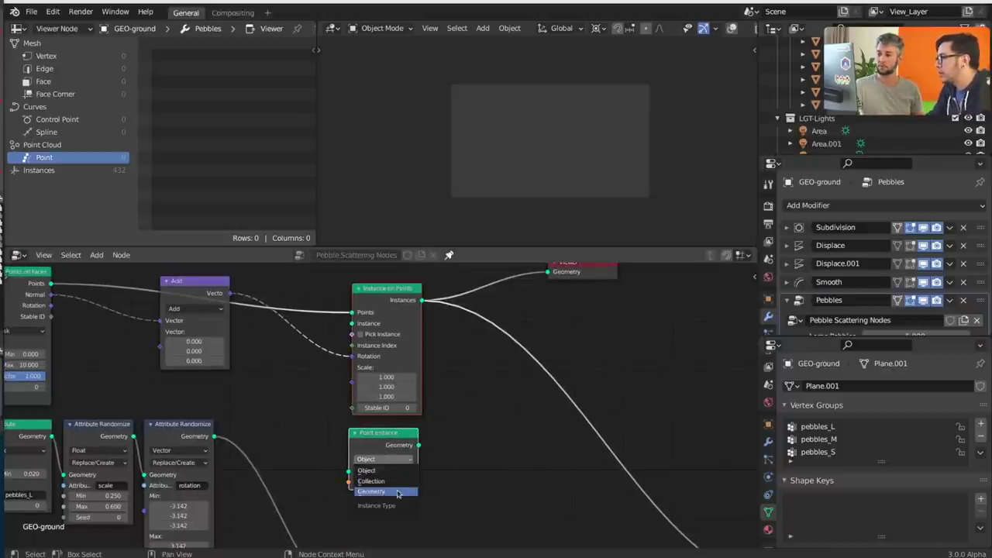
{"action": "left_click", "coordinate": [402, 468]}
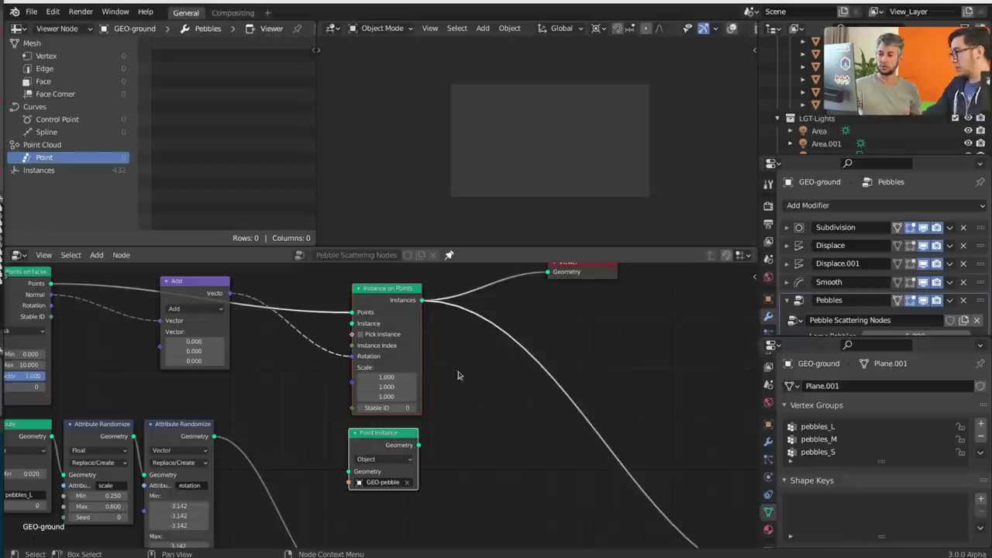
{"action": "left_click", "coordinate": [387, 466]}
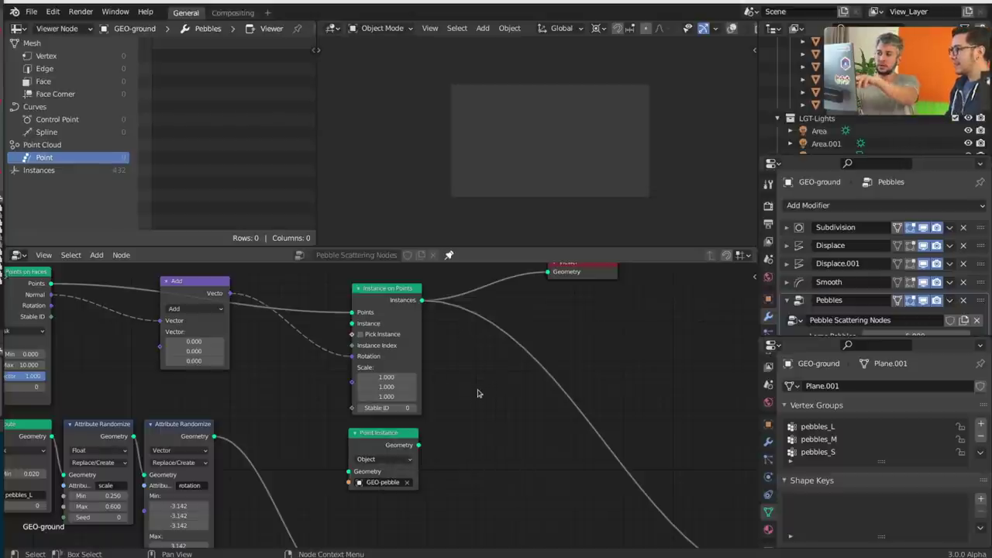
Add a Cube mesh primitive node, connect its geometry to the Instance input of Instance on Points, and inspect the instances in the viewport
{"action": "key", "text": "shift+a"}
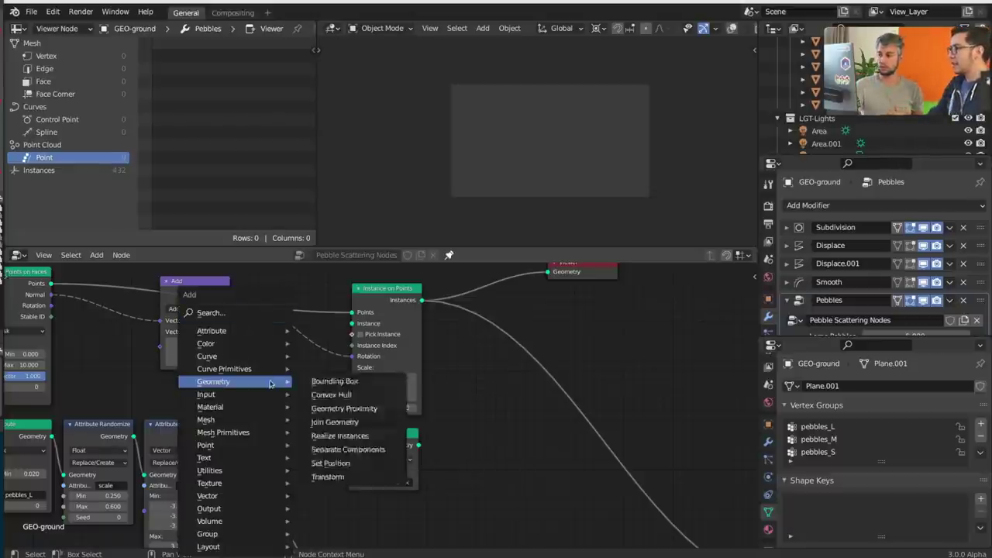
{"action": "mouse_move", "coordinate": [232, 431]}
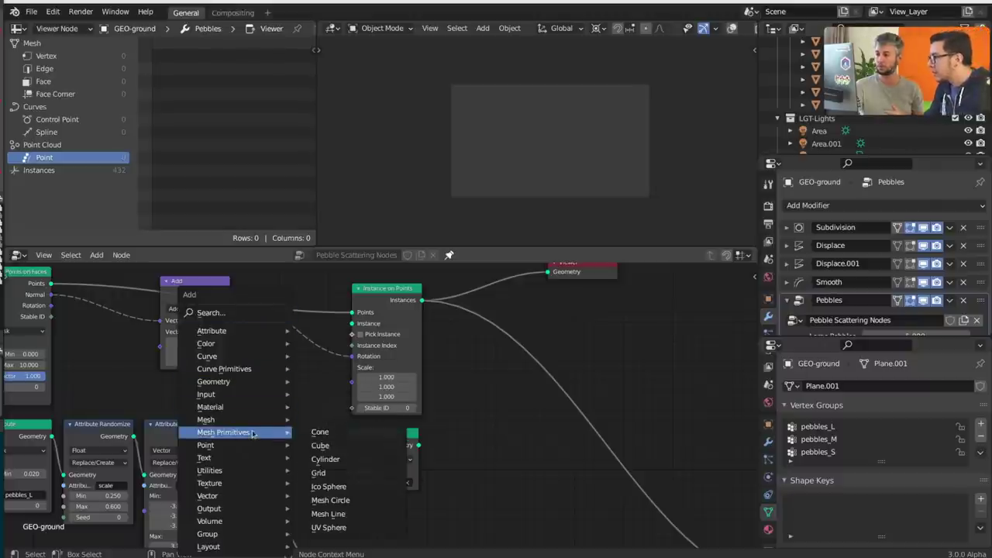
{"action": "left_click", "coordinate": [334, 445]}
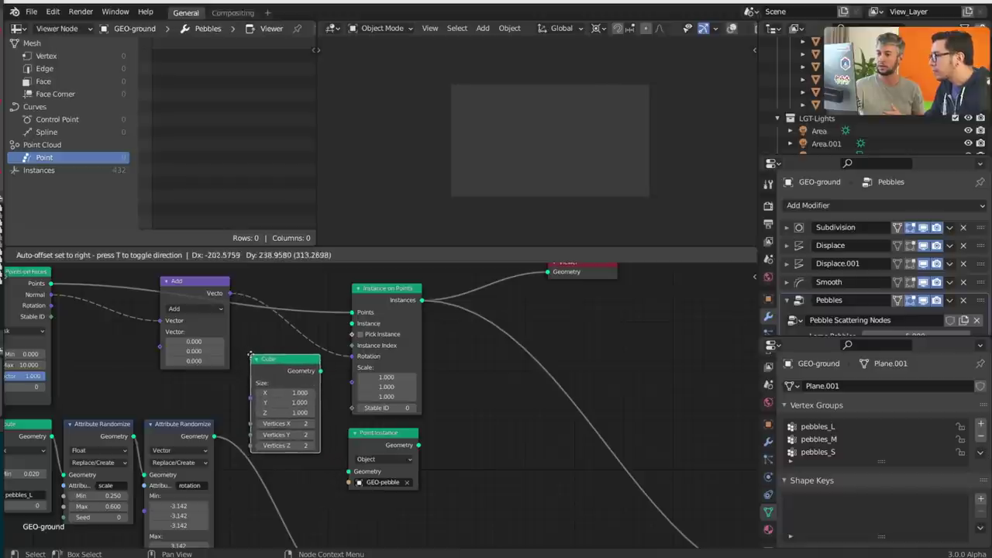
{"action": "left_click", "coordinate": [251, 353]}
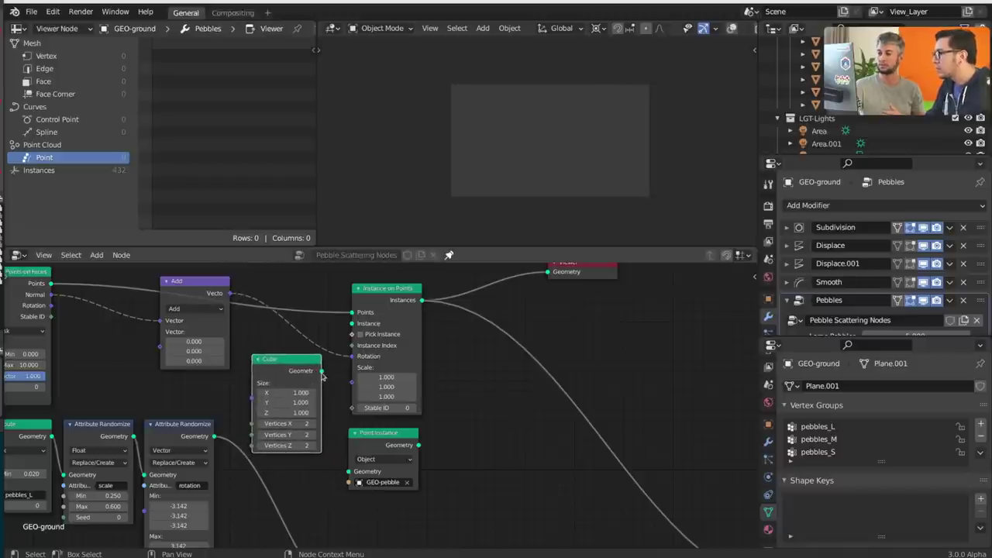
{"action": "left_click_drag", "start_coordinate": [322, 376], "coordinate": [352, 323]}
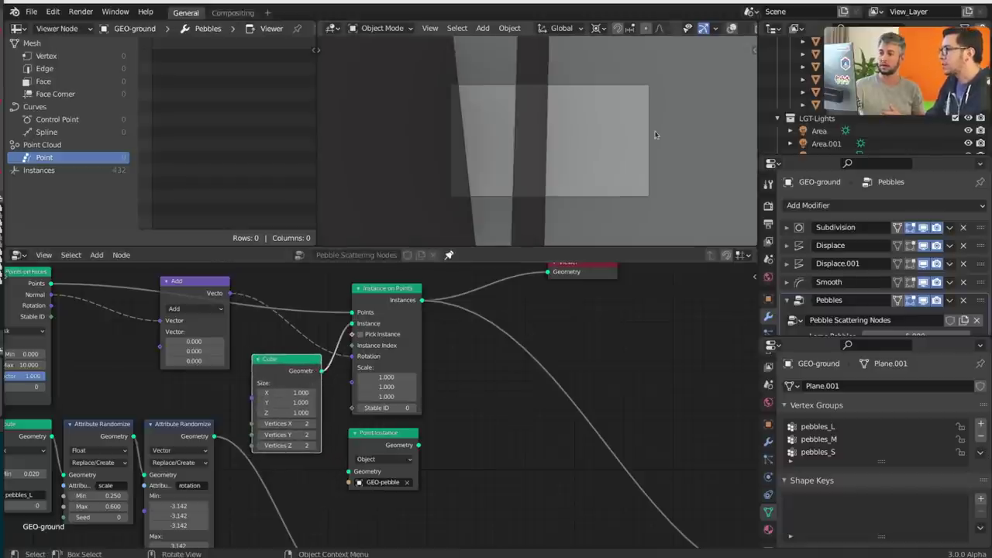
{"action": "scroll", "coordinate": [645, 134], "scroll_direction": "down", "scroll_amount": 12}
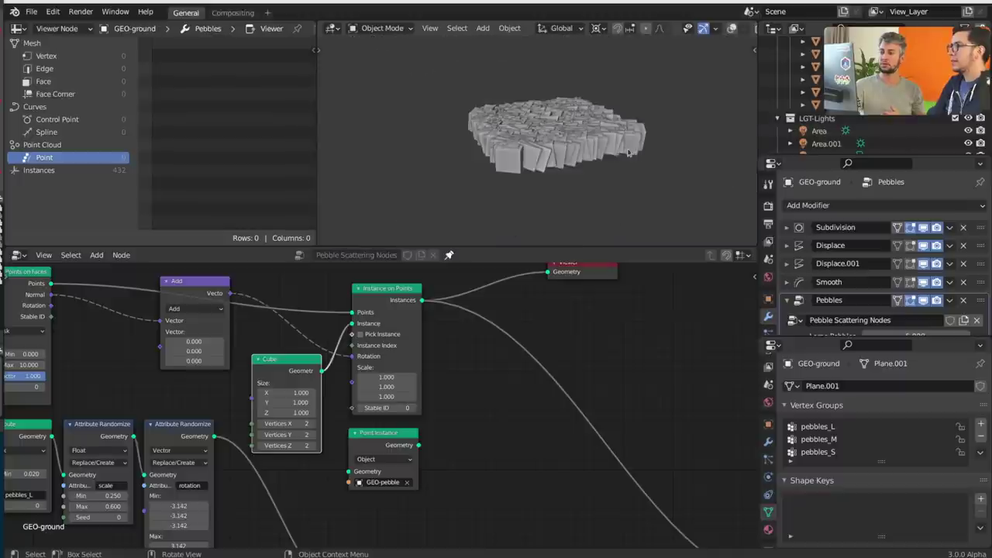
{"action": "middle_click_drag", "start_coordinate": [645, 133], "coordinate": [605, 186]}
{"action": "scroll", "coordinate": [588, 201], "scroll_direction": "up", "scroll_amount": 5}
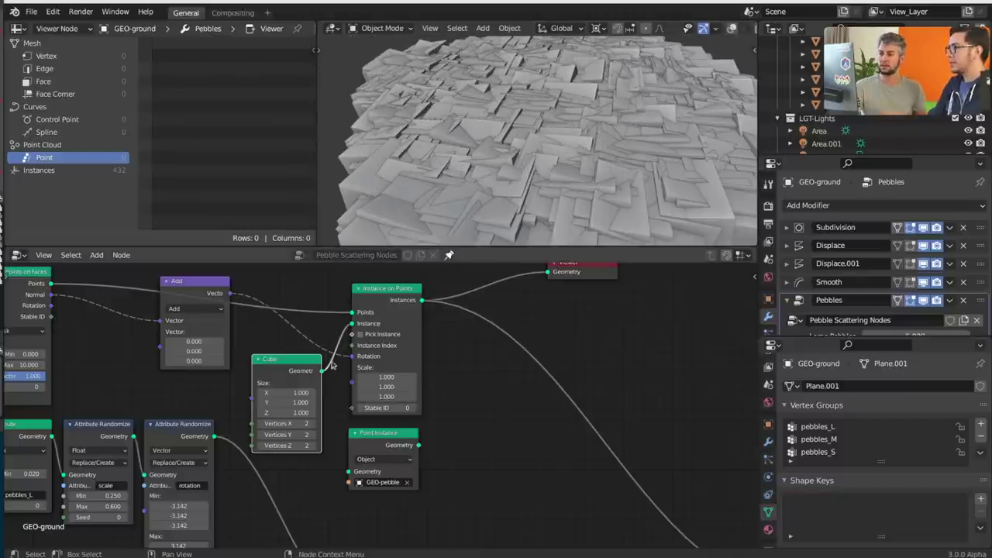
Set the Cube node's size to 0.17 on the X, Y and Z axes
{"action": "scroll", "coordinate": [341, 379], "scroll_direction": "up", "scroll_amount": 2}
{"action": "left_click_drag", "start_coordinate": [252, 388], "coordinate": [187, 414]}
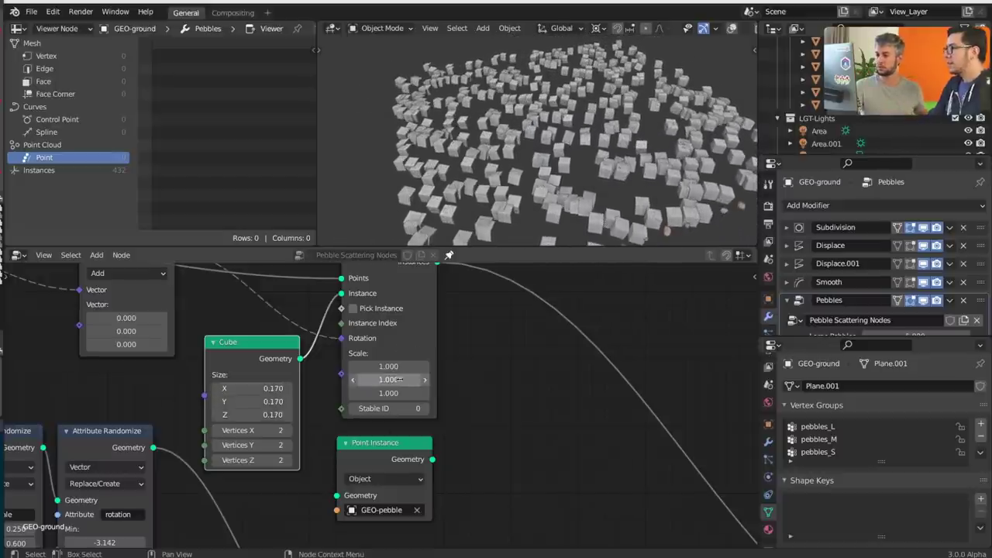
Set the Add node's vector to -0.43, 1.15 and 0.62 to offset the instance rotation
{"action": "scroll", "coordinate": [506, 343], "scroll_direction": "down", "scroll_amount": 1}
{"action": "scroll", "coordinate": [505, 344], "scroll_direction": "down", "scroll_amount": 1}
{"action": "middle_click_drag", "start_coordinate": [534, 335], "coordinate": [535, 365]}
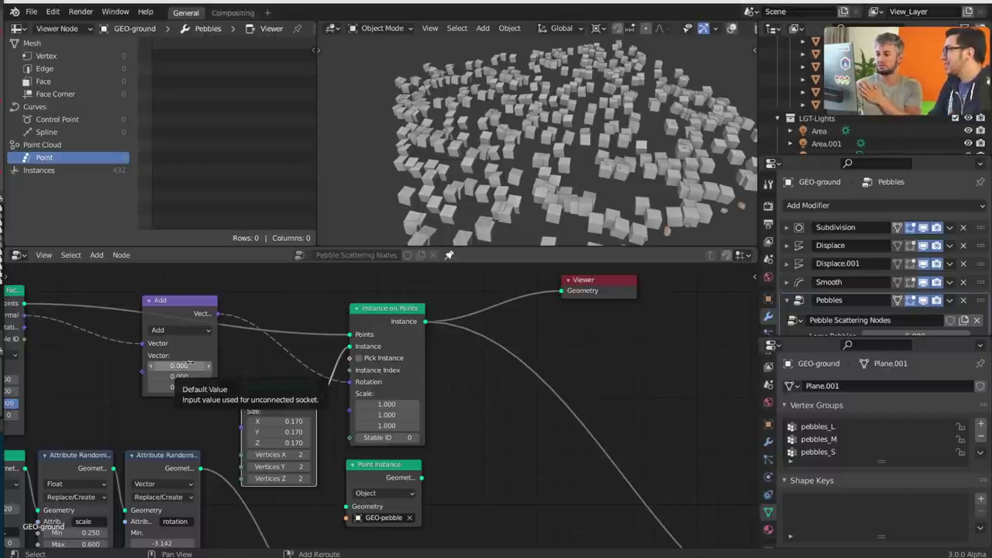
{"action": "left_click_drag", "start_coordinate": [179, 365], "coordinate": [193, 387]}
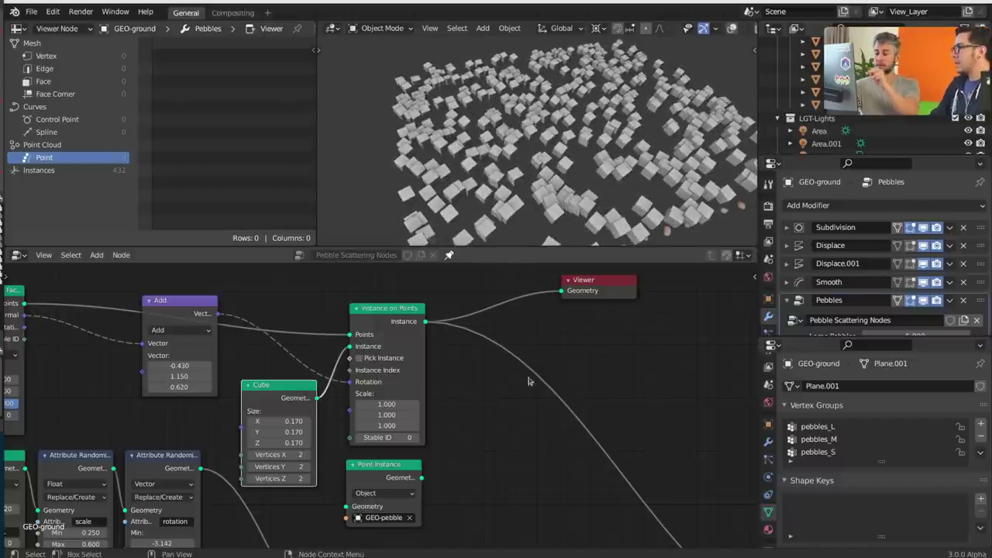
Feed the Add node from the Rotation output of Distribute Points on Faces instead of Normal, and set its vector's X to -2.23
{"action": "middle_click_drag", "start_coordinate": [270, 376], "coordinate": [444, 395]}
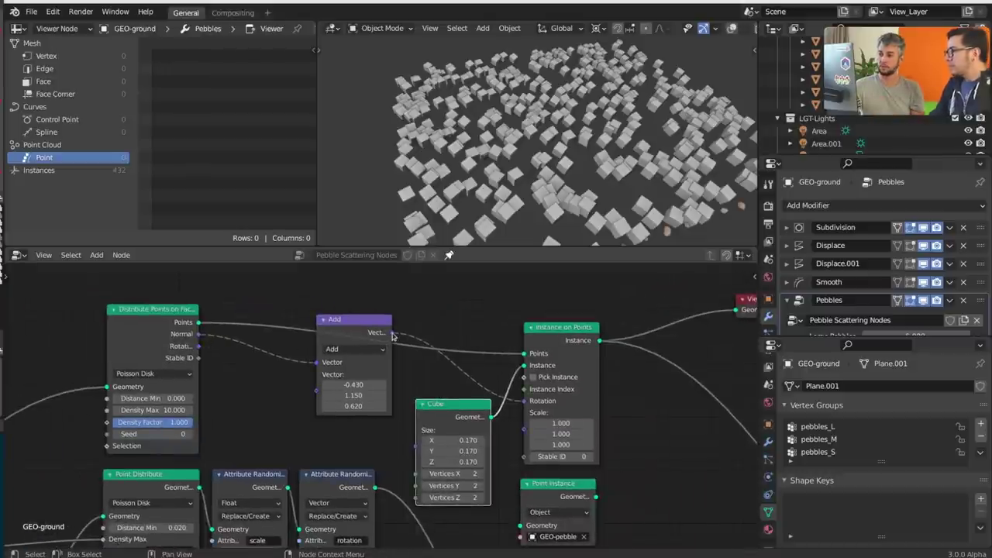
{"action": "mouse_move", "coordinate": [392, 335]}
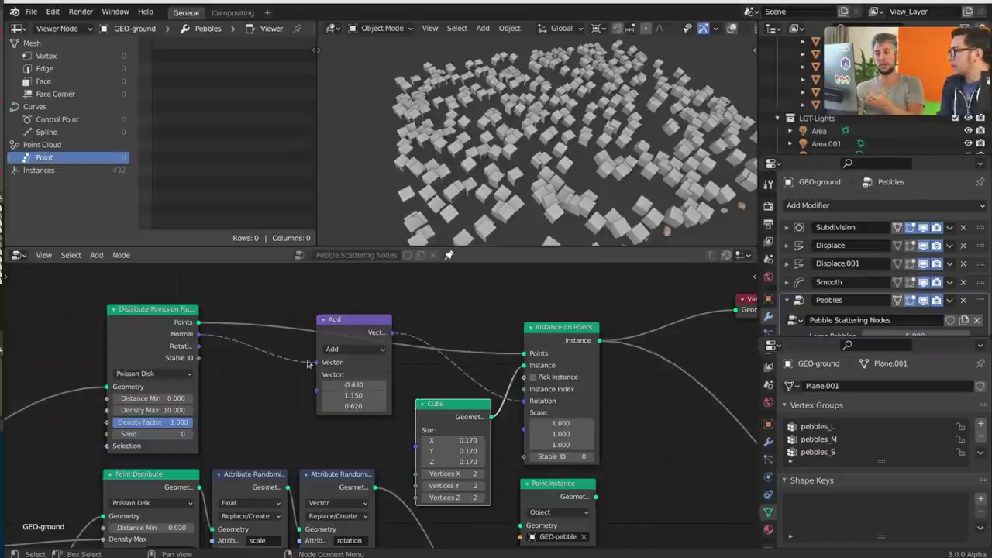
{"action": "mouse_move", "coordinate": [197, 336]}
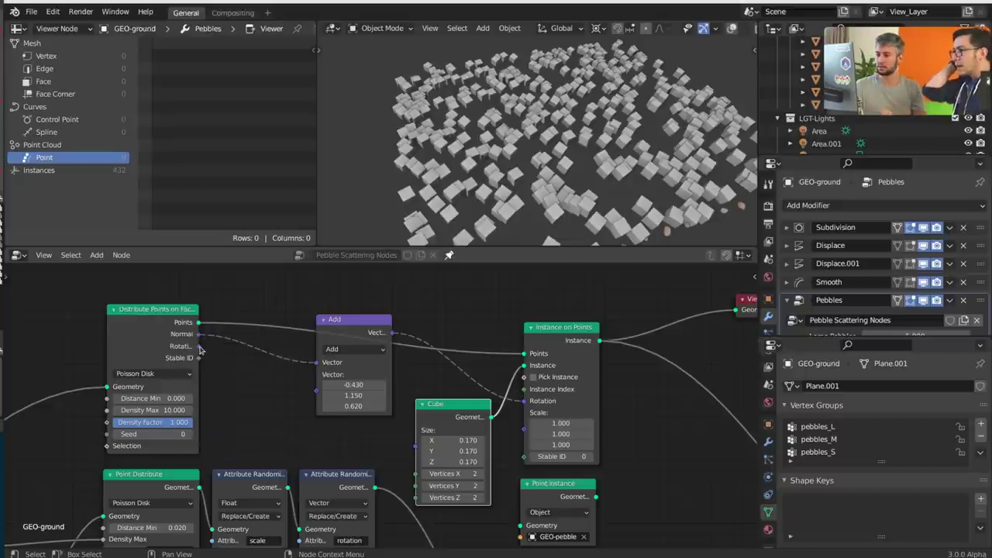
{"action": "left_click_drag", "start_coordinate": [199, 345], "coordinate": [362, 395]}
Tidy the new node chain by raising Instance on Points, shifting the Viewer away from it, and placing the Cube node above the chain
{"action": "left_click_drag", "start_coordinate": [564, 327], "coordinate": [578, 301]}
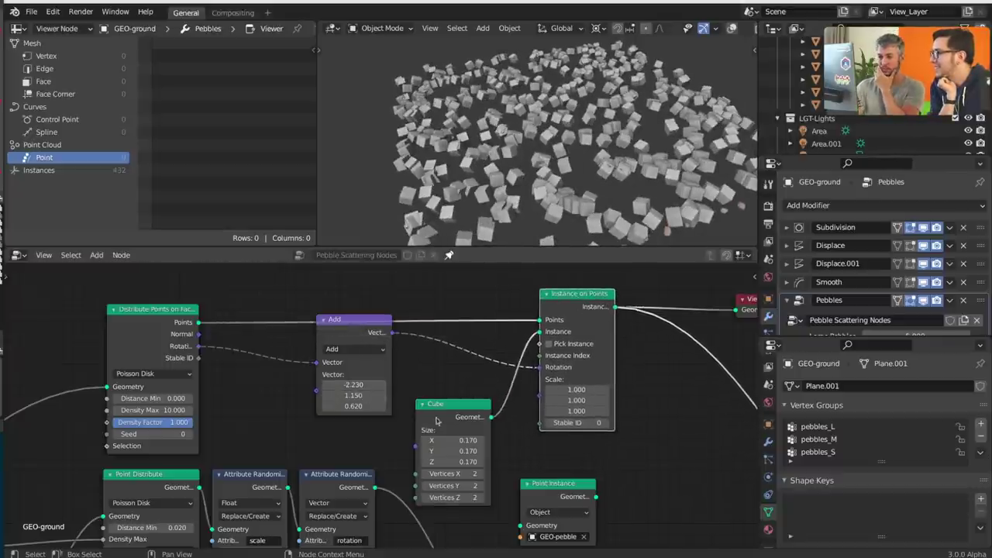
{"action": "left_click_drag", "start_coordinate": [444, 409], "coordinate": [437, 394]}
{"action": "scroll", "coordinate": [634, 402], "scroll_direction": "down", "scroll_amount": 1}
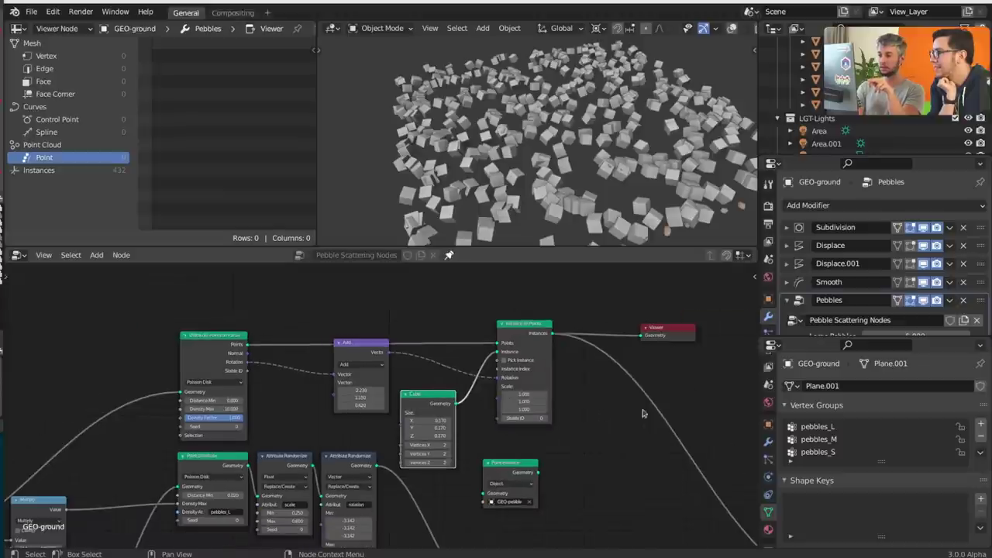
{"action": "scroll", "coordinate": [633, 402], "scroll_direction": "down", "scroll_amount": 1}
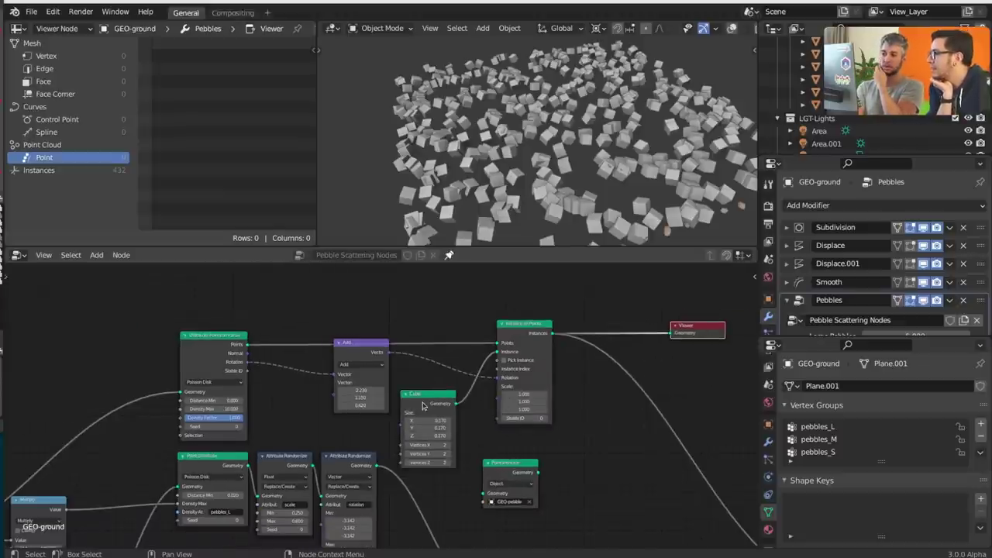
{"action": "middle_click_drag", "start_coordinate": [432, 407], "coordinate": [450, 426]}
{"action": "left_click_drag", "start_coordinate": [450, 426], "coordinate": [443, 338]}
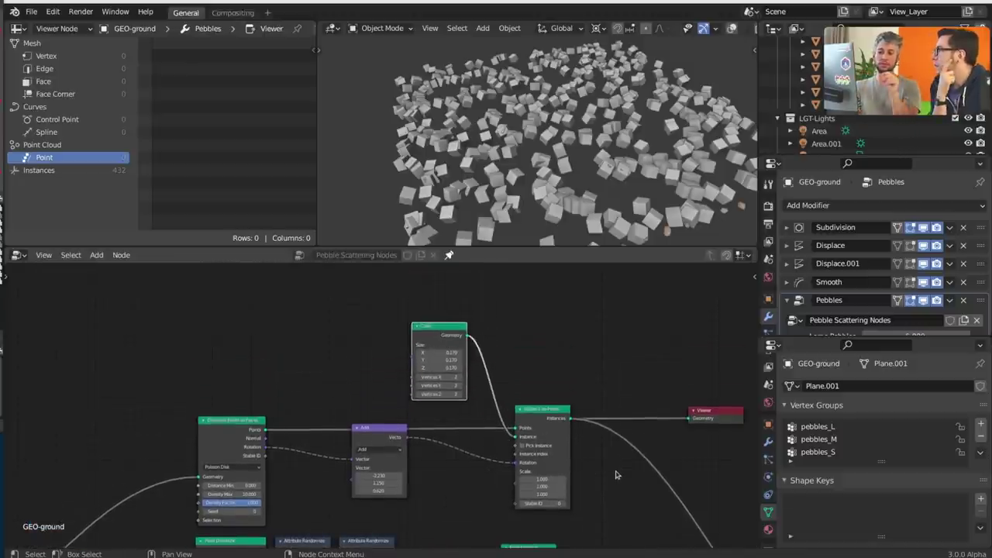
Add a Random Value node and place it between the Add node and Instance on Points, just below their link
{"action": "scroll", "coordinate": [612, 477], "scroll_direction": "up", "scroll_amount": 4}
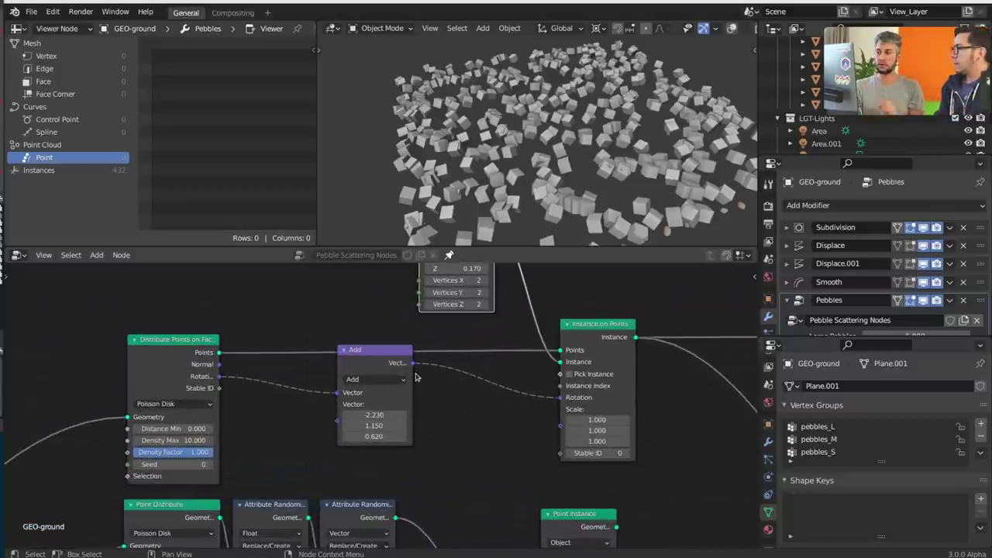
{"action": "middle_click_drag", "start_coordinate": [433, 502], "coordinate": [456, 440]}
{"action": "left_click", "coordinate": [299, 461]}
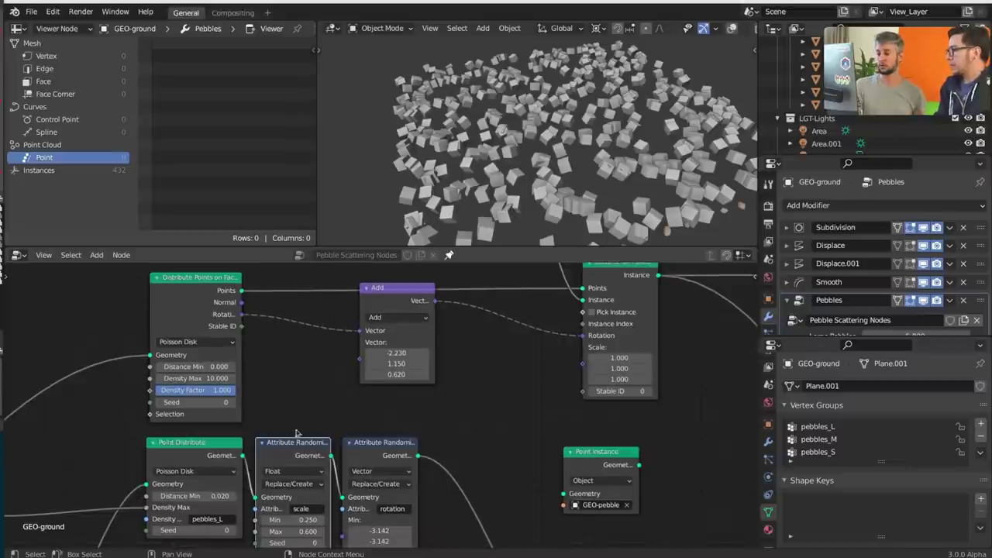
{"action": "scroll", "coordinate": [394, 436], "scroll_direction": "down", "scroll_amount": 1}
{"action": "key", "text": "shift+a"}
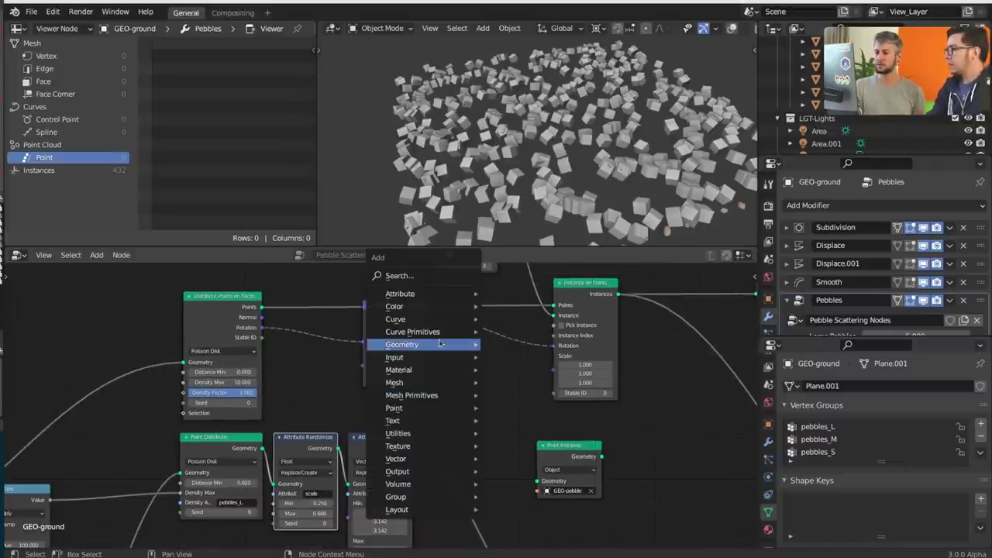
{"action": "mouse_move", "coordinate": [430, 298]}
{"action": "mouse_move", "coordinate": [422, 360]}
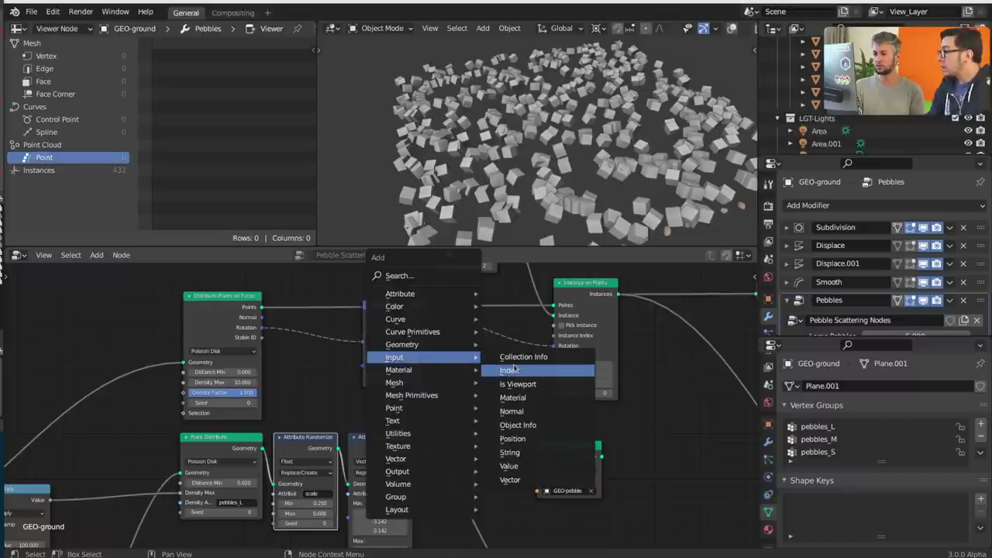
{"action": "left_click", "coordinate": [403, 276]}
{"action": "type", "text": "ra"}
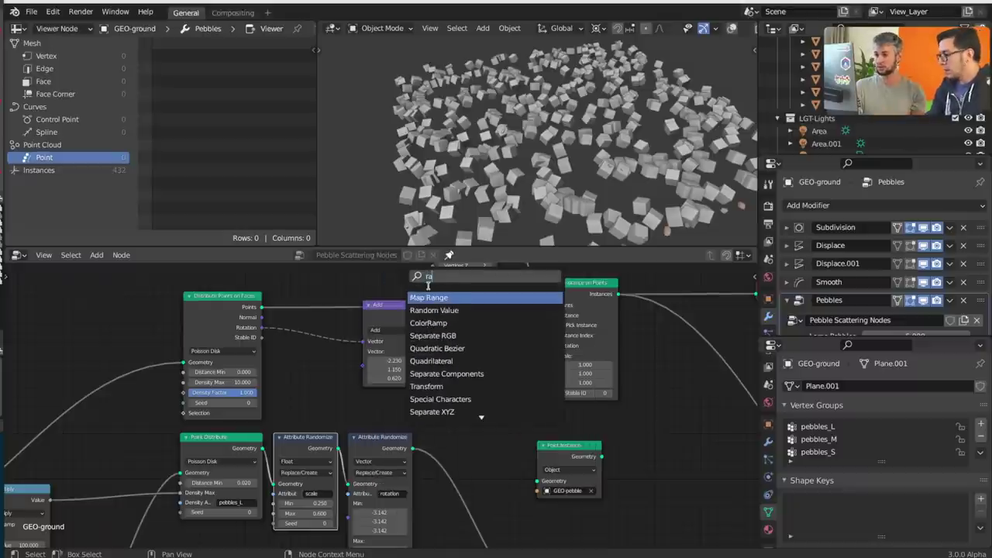
{"action": "type", "text": "nd"}
{"action": "left_click", "coordinate": [443, 302]}
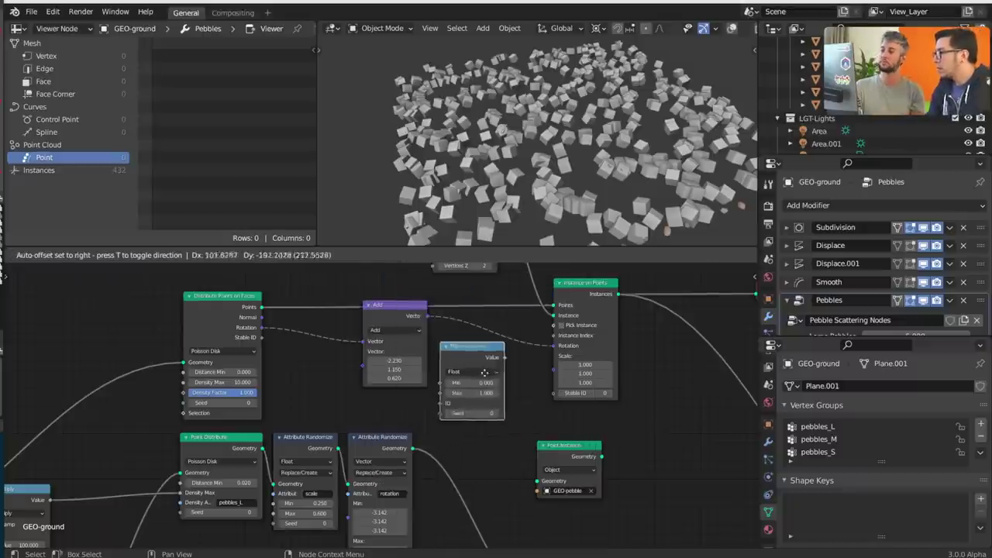
{"action": "left_click", "coordinate": [521, 402]}
{"action": "scroll", "coordinate": [521, 404], "scroll_direction": "up", "scroll_amount": 1}
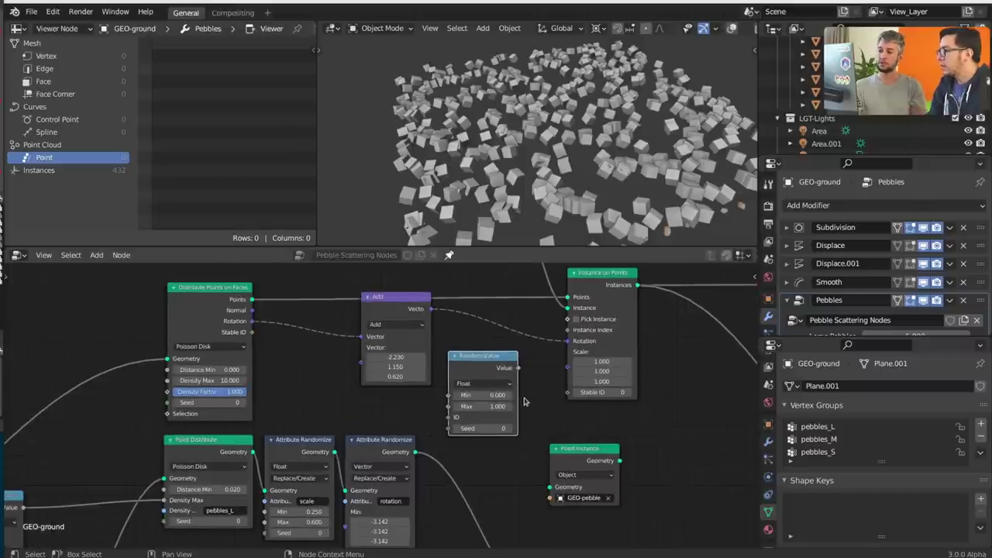
Keep Random Value on Float, connect its Value to the Scale of Instance on Points, and set Min 0.1 and Max 1.75
{"action": "mouse_move", "coordinate": [518, 369]}
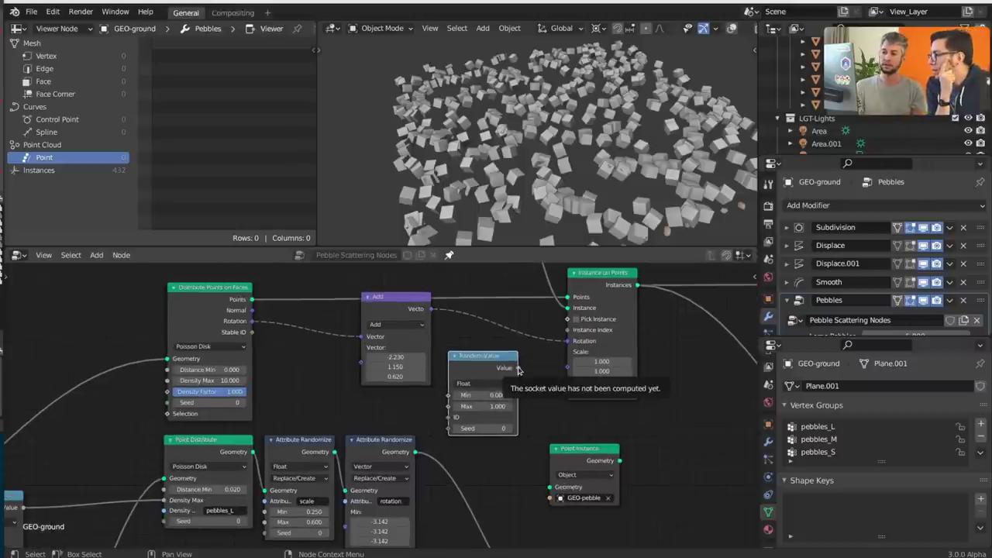
{"action": "left_click", "coordinate": [481, 383]}
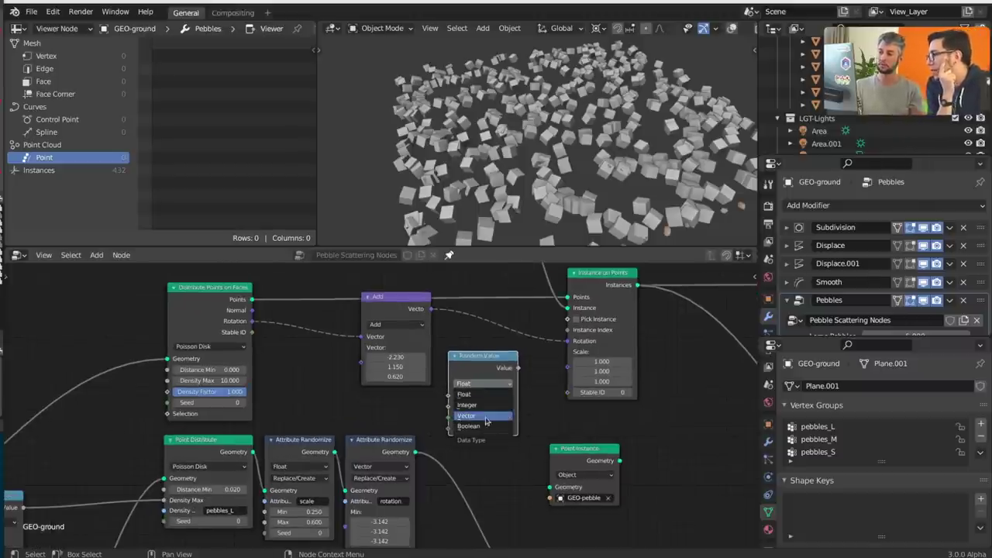
{"action": "left_click", "coordinate": [480, 418]}
{"action": "left_click", "coordinate": [482, 383]}
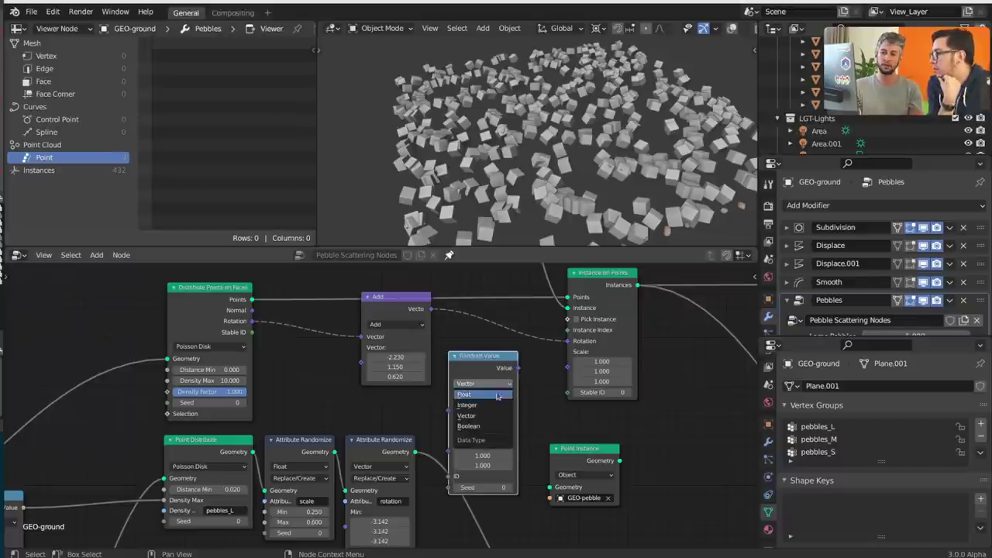
{"action": "left_click", "coordinate": [480, 393]}
{"action": "left_click_drag", "start_coordinate": [517, 367], "coordinate": [567, 369]}
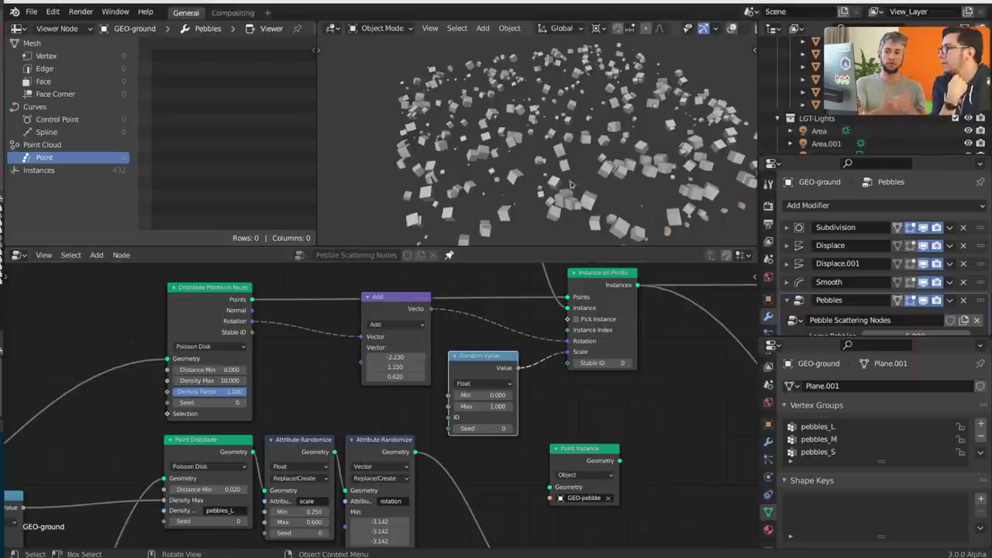
{"action": "mouse_move", "coordinate": [489, 395]}
{"action": "left_mouse_down", "text": "shift"}
{"action": "mouse_move", "coordinate": [497, 396]}
{"action": "mouse_move", "coordinate": [489, 406]}
{"action": "mouse_move", "coordinate": [535, 406]}
{"action": "mouse_move", "coordinate": [500, 406]}
{"action": "mouse_move", "coordinate": [535, 406]}
{"action": "mouse_move", "coordinate": [470, 395]}
{"action": "mouse_move", "coordinate": [476, 387]}
{"action": "left_mouse_up", "text": "shift"}
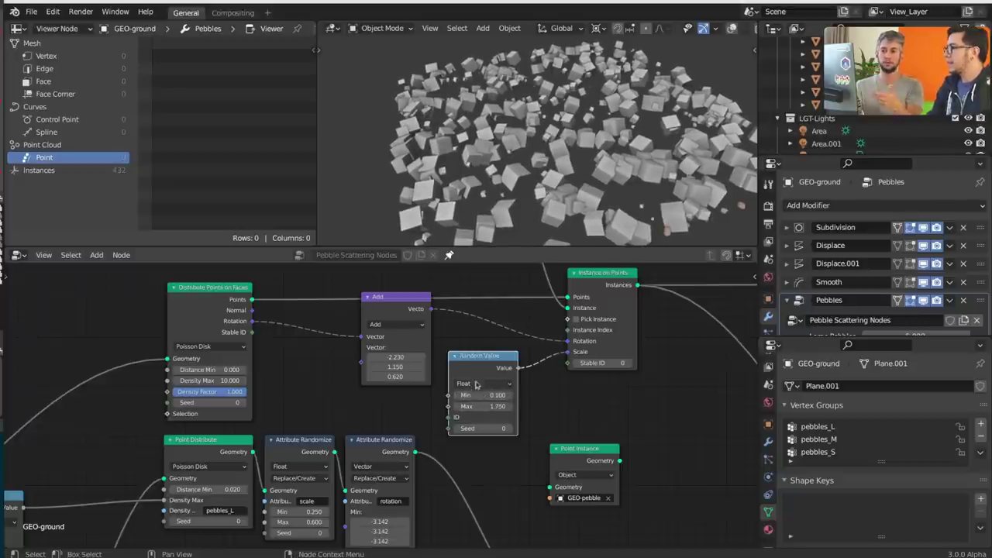
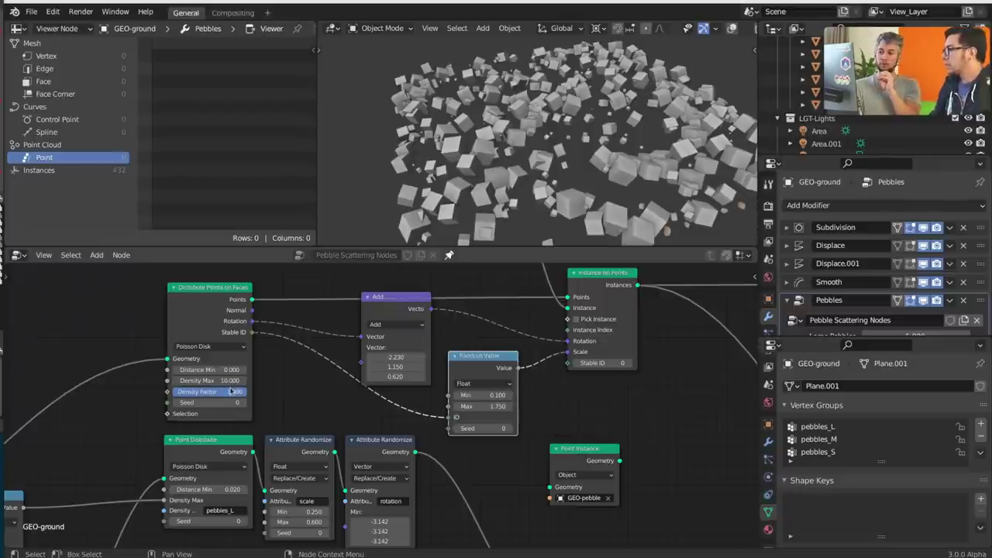
Vary the Density Factor of Distribute Points on Faces and return it to 1 to examine how stable the instance scales are
{"action": "left_click_drag", "start_coordinate": [231, 391], "coordinate": [325, 402]}
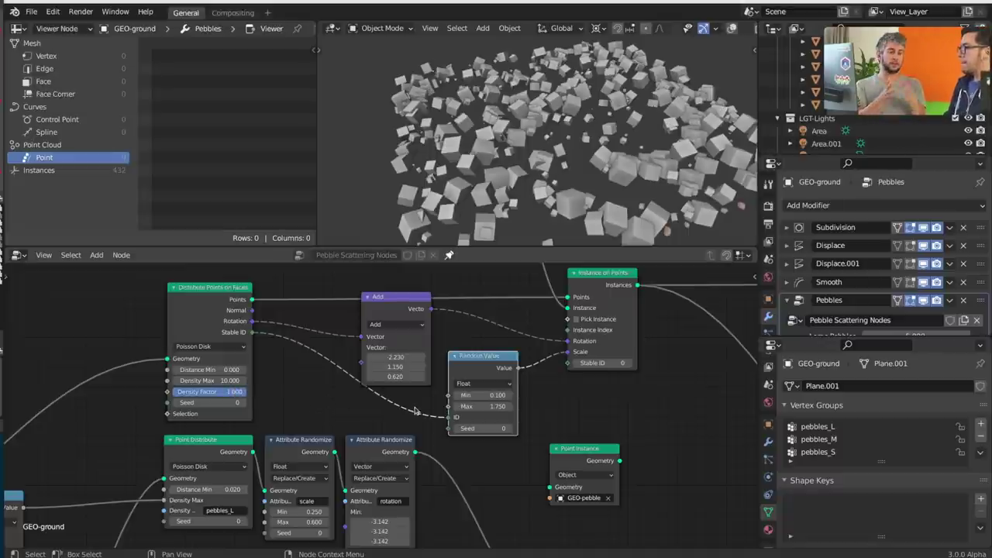
{"action": "middle_click_drag", "start_coordinate": [416, 401], "coordinate": [405, 413]}
{"action": "mouse_move", "coordinate": [392, 318]}
{"action": "left_mouse_down"}
{"action": "mouse_move", "coordinate": [396, 308]}
{"action": "mouse_move", "coordinate": [400, 317]}
{"action": "left_mouse_up"}
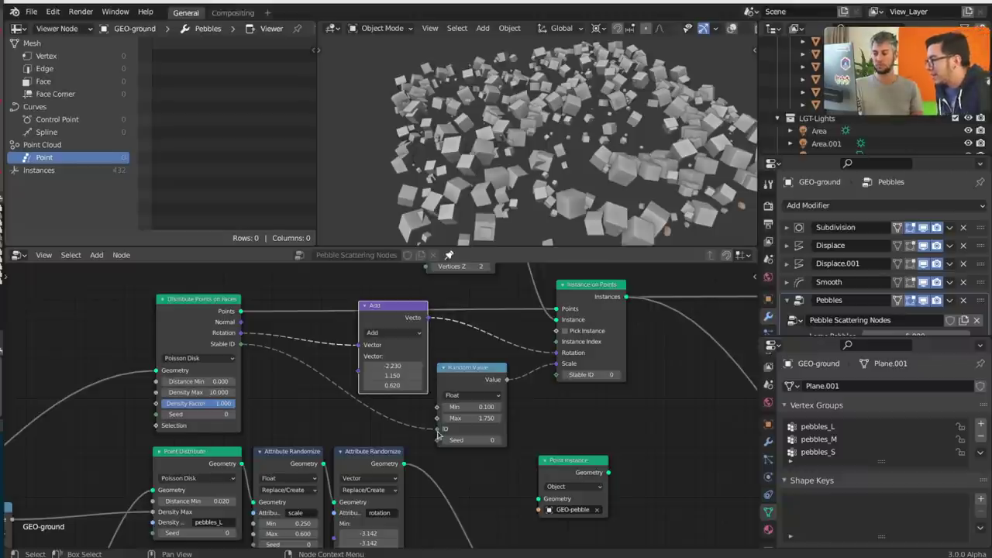
{"action": "mouse_move", "coordinate": [438, 433]}
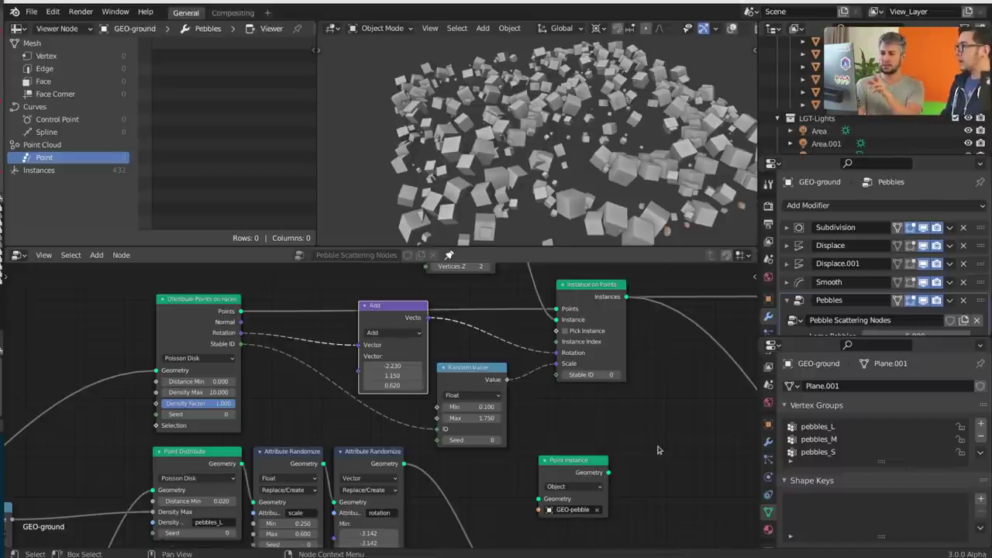
{"action": "left_click_drag", "start_coordinate": [203, 404], "coordinate": [305, 418]}
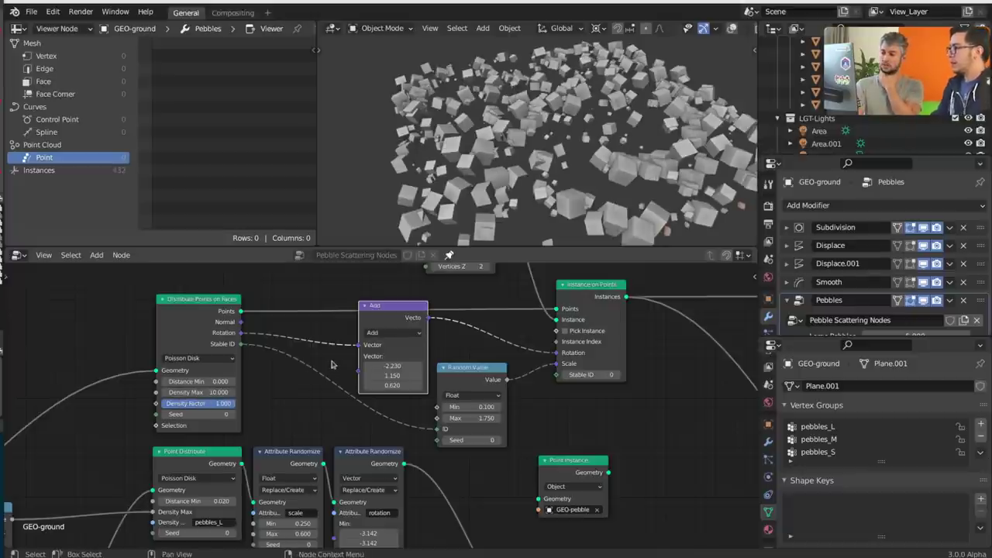
Add a reroute on the link from Stable ID to Random Value's ID, cut the link, and delete the reroute
{"action": "right_click_drag", "start_coordinate": [332, 361], "coordinate": [327, 415], "text": "shift"}
{"action": "right_click_drag", "start_coordinate": [325, 348], "coordinate": [309, 411], "text": "ctrl"}
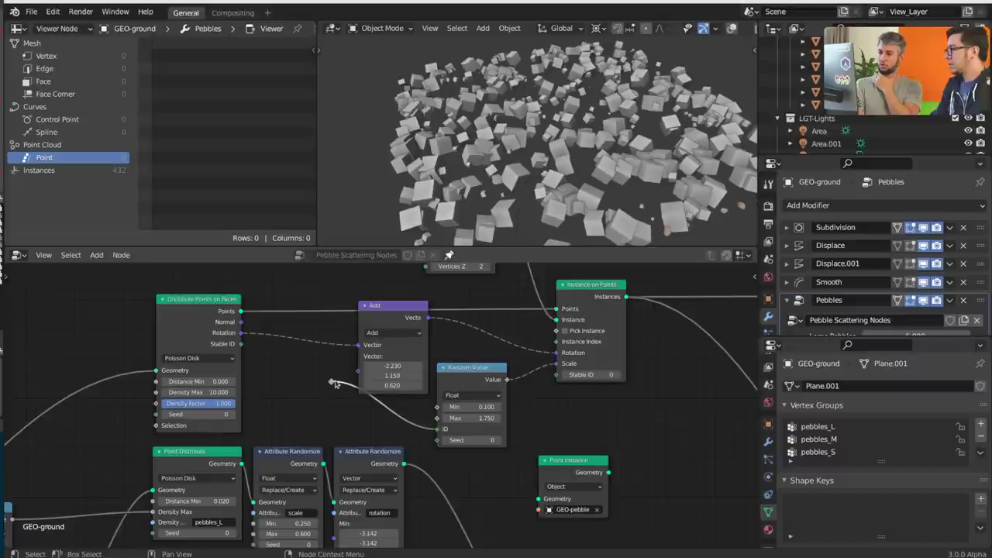
{"action": "key", "text": "x"}
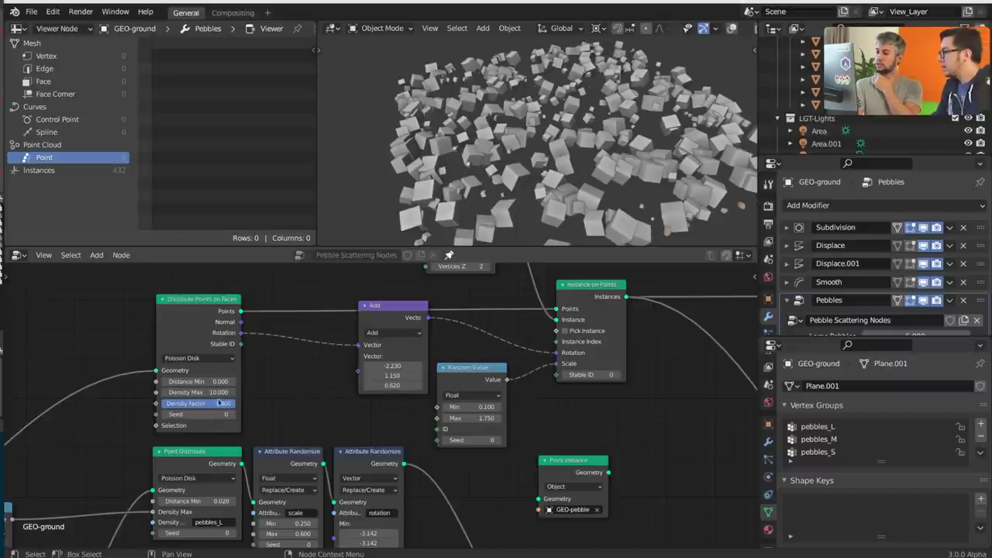
Try a lower Density Factor without the ID link, undo it, and reconnect Stable ID to the ID input of Random Value
{"action": "left_click_drag", "start_coordinate": [206, 403], "coordinate": [187, 403]}
{"action": "key", "text": "ctrl+z"}
{"action": "left_click_drag", "start_coordinate": [241, 343], "coordinate": [437, 430]}
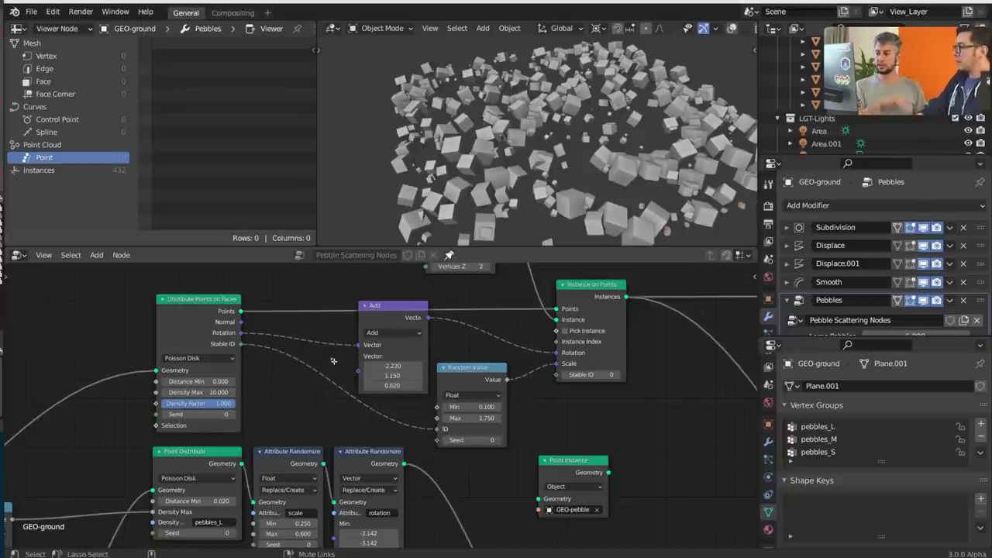
Mute the link between Stable ID and Random Value's ID, and unmute it again
{"action": "right_click_drag", "start_coordinate": [329, 358], "coordinate": [325, 410], "text": "ctrl+shift"}
{"action": "right_click_drag", "start_coordinate": [335, 375], "coordinate": [328, 412], "text": "ctrl+alt"}
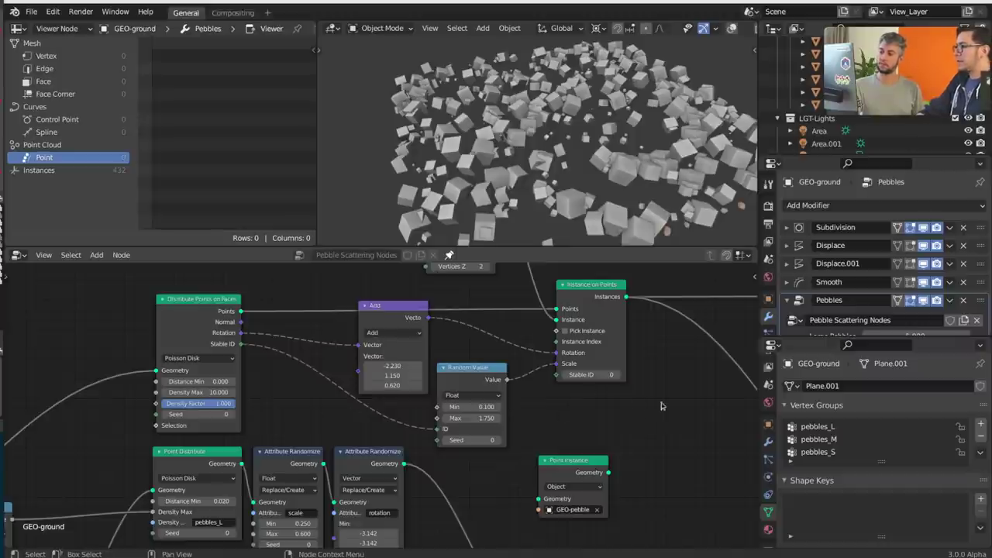
Move the whole group of old attribute-based pebble nodes straight down to free space beneath the new scattering setup
{"action": "middle_click_drag", "start_coordinate": [661, 406], "coordinate": [634, 411]}
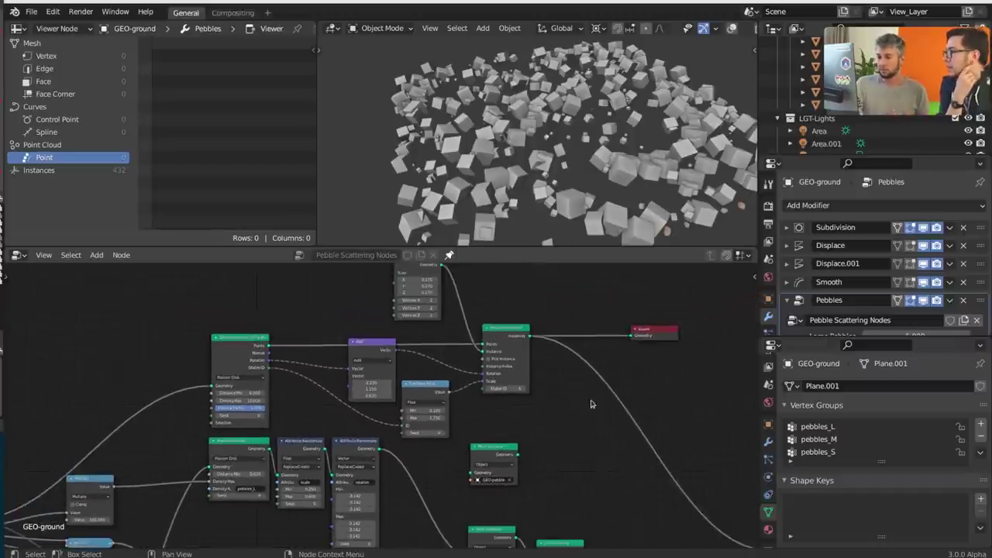
{"action": "scroll", "coordinate": [604, 422], "scroll_direction": "down", "scroll_amount": 2}
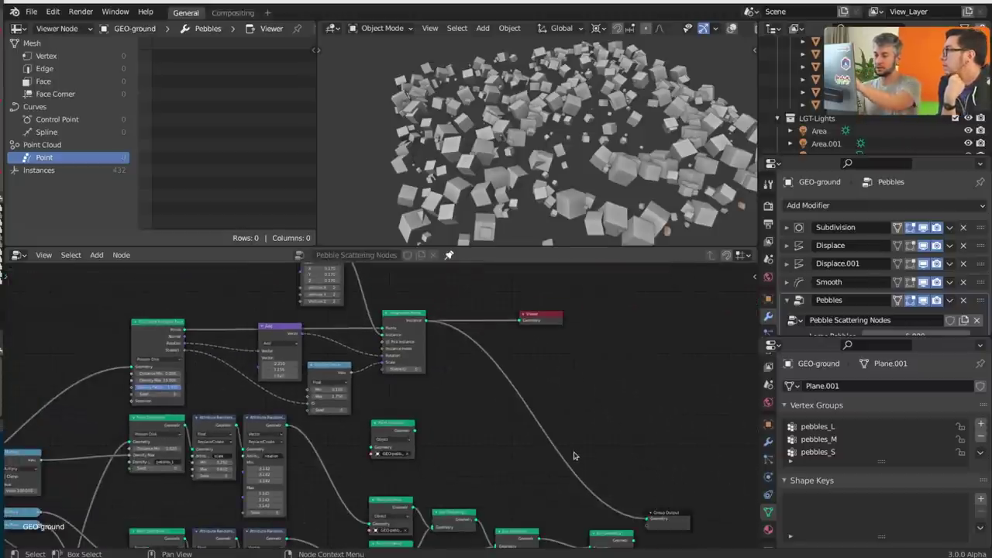
{"action": "middle_click_drag", "start_coordinate": [431, 441], "coordinate": [582, 385]}
{"action": "scroll", "coordinate": [582, 385], "scroll_direction": "down", "scroll_amount": 6}
{"action": "middle_click_drag", "start_coordinate": [626, 480], "coordinate": [633, 370]}
{"action": "scroll", "coordinate": [629, 360], "scroll_direction": "down", "scroll_amount": 1}
{"action": "key", "text": "b"}
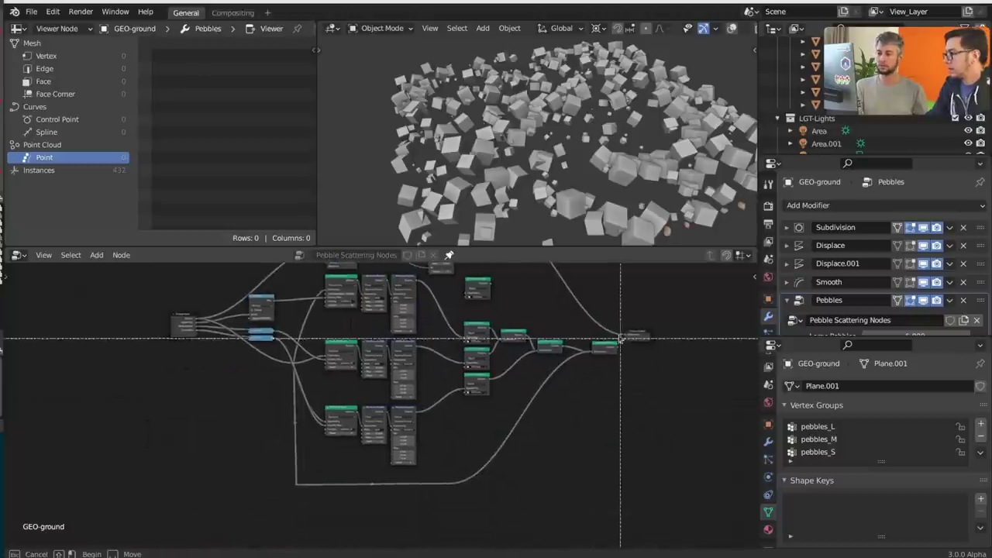
{"action": "left_click_drag", "start_coordinate": [597, 279], "coordinate": [255, 527]}
{"action": "key", "text": "g"}
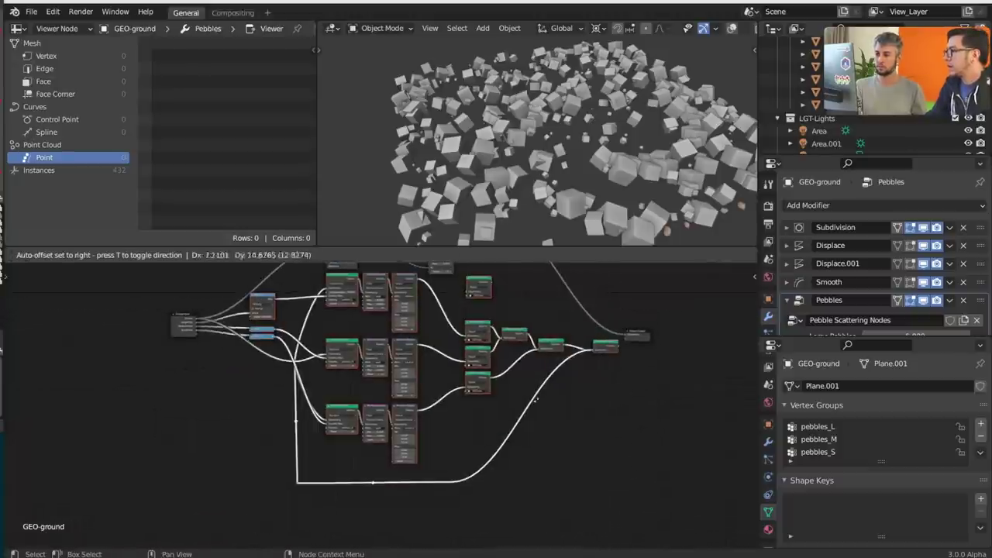
{"action": "key", "text": "y"}
{"action": "left_click", "coordinate": [521, 506]}
Duplicate the Instance on Points node and place the copy directly below the original
{"action": "middle_click_drag", "start_coordinate": [484, 346], "coordinate": [499, 461]}
{"action": "scroll", "coordinate": [498, 460], "scroll_direction": "up", "scroll_amount": 10}
{"action": "middle_click_drag", "start_coordinate": [491, 388], "coordinate": [443, 447]}
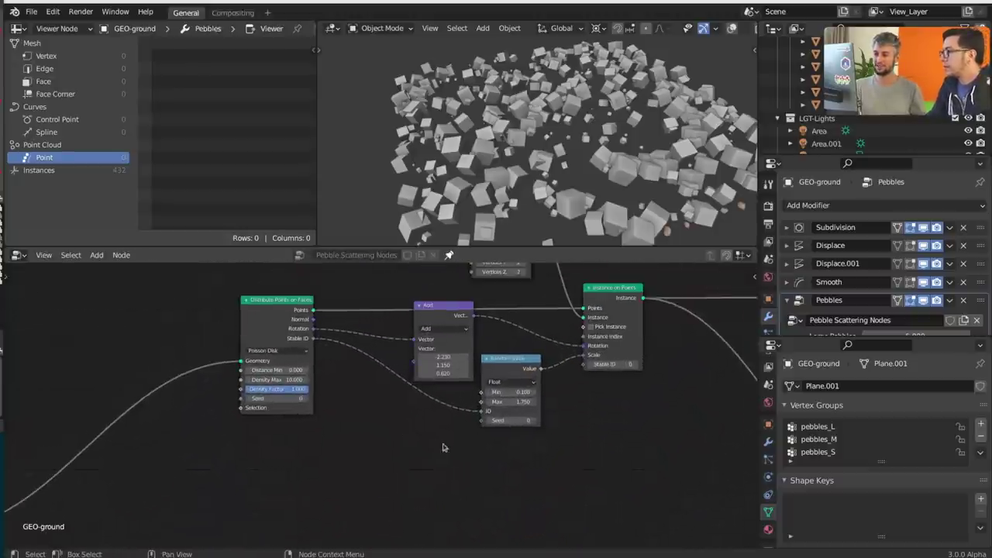
{"action": "left_click", "coordinate": [616, 309]}
{"action": "middle_click_drag", "start_coordinate": [616, 308], "coordinate": [555, 293]}
{"action": "key", "text": "shift+d"}
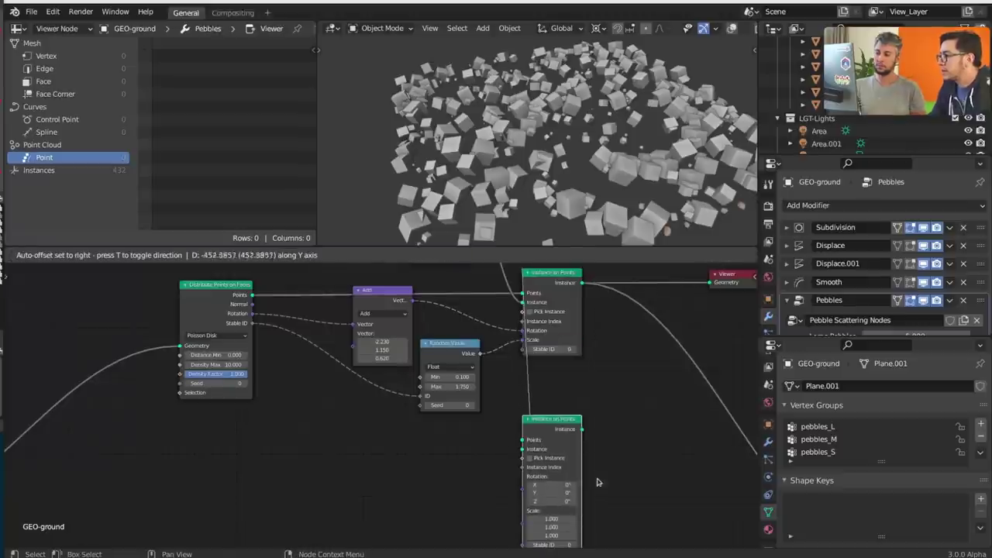
{"action": "left_click", "coordinate": [523, 434]}
{"action": "middle_click_drag", "start_coordinate": [545, 431], "coordinate": [532, 402]}
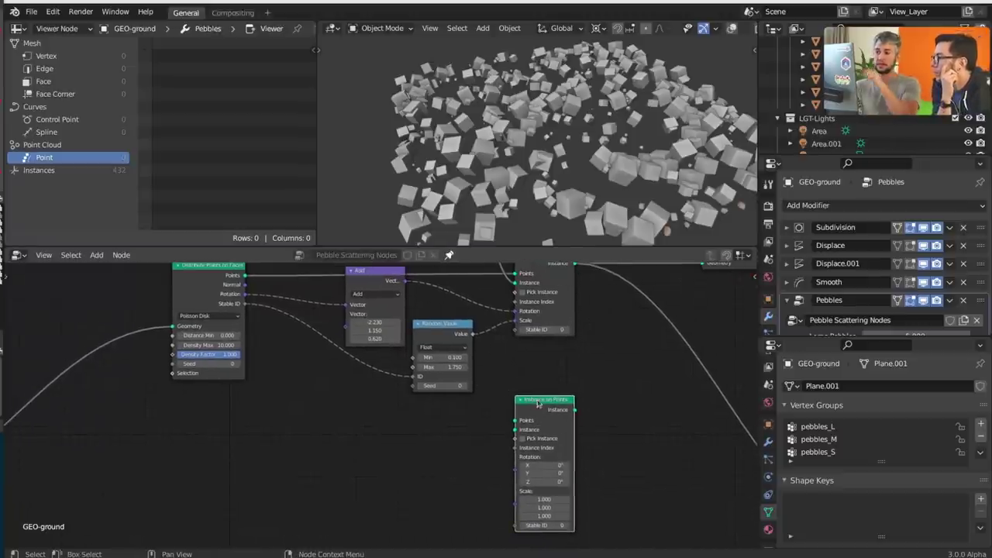
{"action": "middle_click_drag", "start_coordinate": [537, 367], "coordinate": [546, 398]}
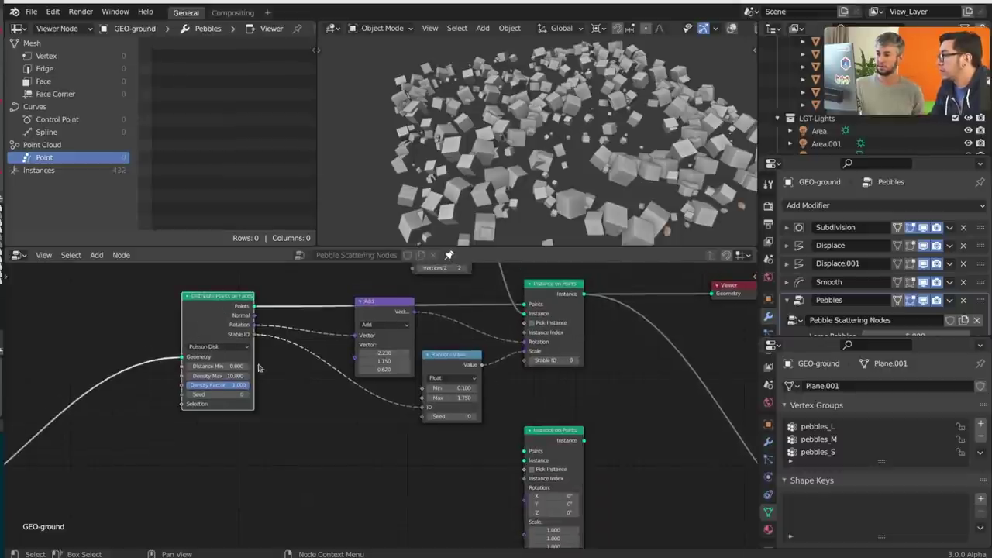
Duplicate Distribute Points on Faces straight below the original and feed the copy with the Group Input's Geometry
{"action": "middle_click_drag", "start_coordinate": [336, 393], "coordinate": [376, 366]}
{"action": "key", "text": "shift+d"}
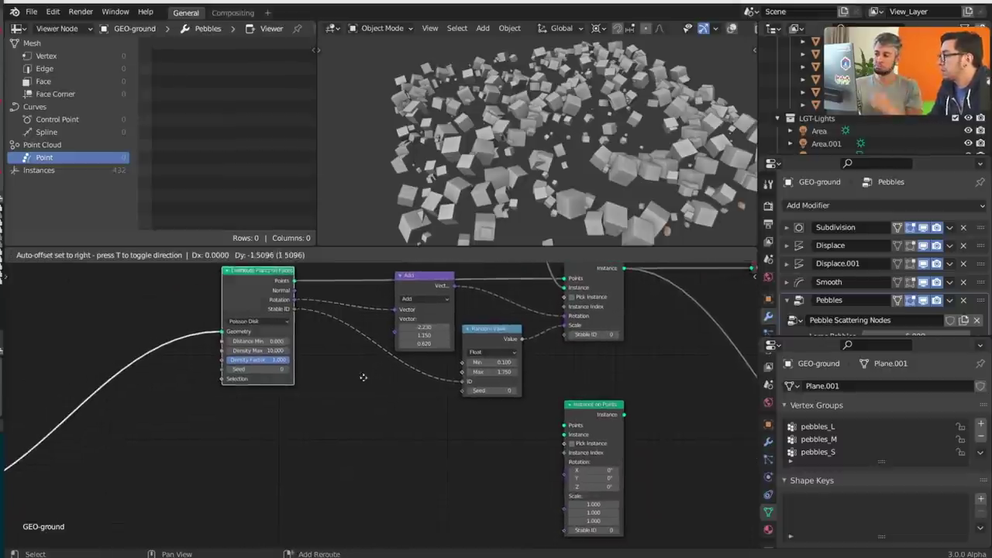
{"action": "key", "text": "y"}
{"action": "left_click", "coordinate": [383, 516]}
{"action": "middle_click_drag", "start_coordinate": [396, 484], "coordinate": [466, 427]}
{"action": "scroll", "coordinate": [109, 469], "scroll_direction": "down", "scroll_amount": 2}
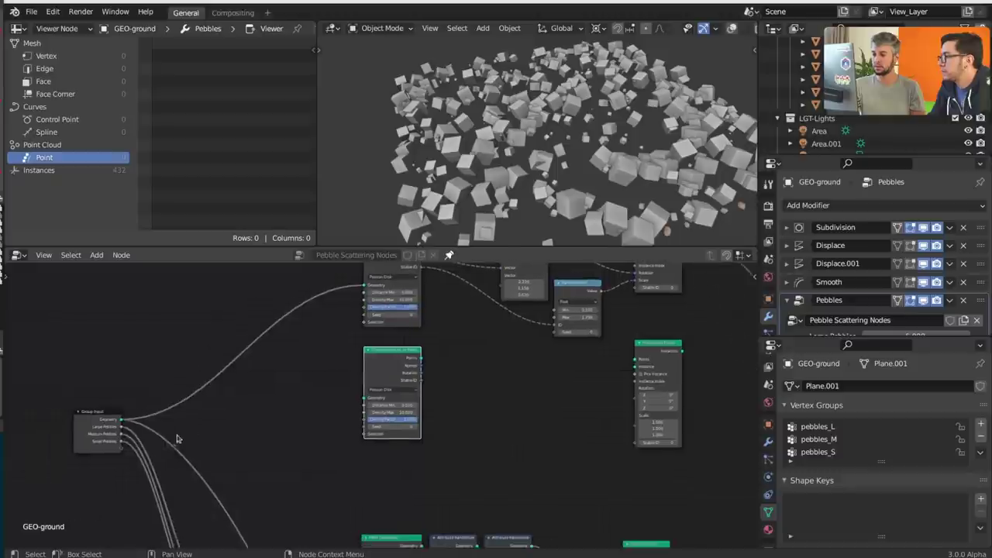
{"action": "left_click_drag", "start_coordinate": [140, 418], "coordinate": [370, 400]}
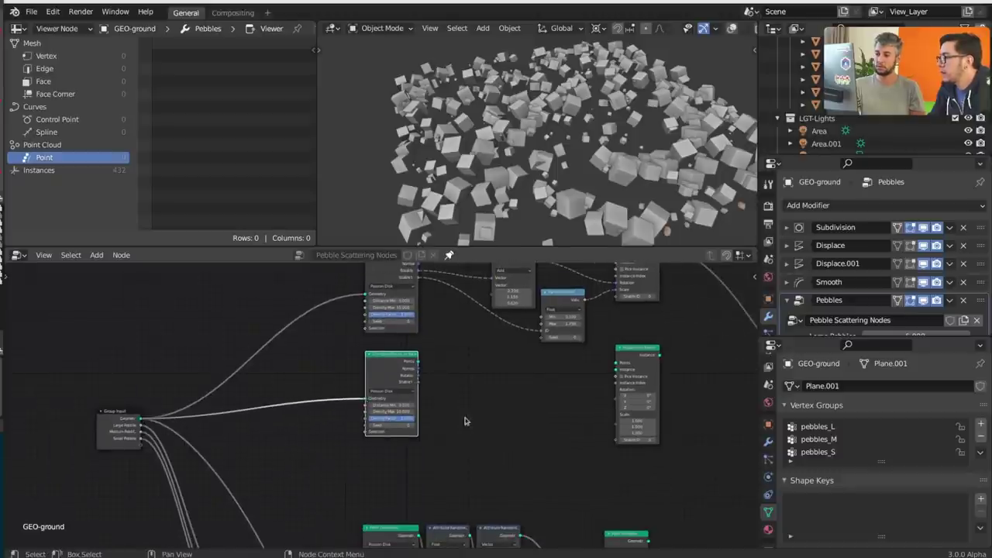
Give the copied Distribute Points on Faces Density Max 9.580, Density Factor 0.591 and Seed 23, and link its Points to the second Instance on Points
{"action": "scroll", "coordinate": [465, 417], "scroll_direction": "up", "scroll_amount": 2}
{"action": "mouse_move", "coordinate": [431, 425]}
{"action": "left_mouse_down"}
{"action": "mouse_move", "coordinate": [391, 415]}
{"action": "mouse_move", "coordinate": [418, 436]}
{"action": "left_mouse_up"}
{"action": "scroll", "coordinate": [562, 423], "scroll_direction": "down", "scroll_amount": 4}
{"action": "middle_click_drag", "start_coordinate": [618, 410], "coordinate": [545, 412]}
{"action": "scroll", "coordinate": [401, 384], "scroll_direction": "up", "scroll_amount": 4}
{"action": "middle_click_drag", "start_coordinate": [409, 379], "coordinate": [348, 400]}
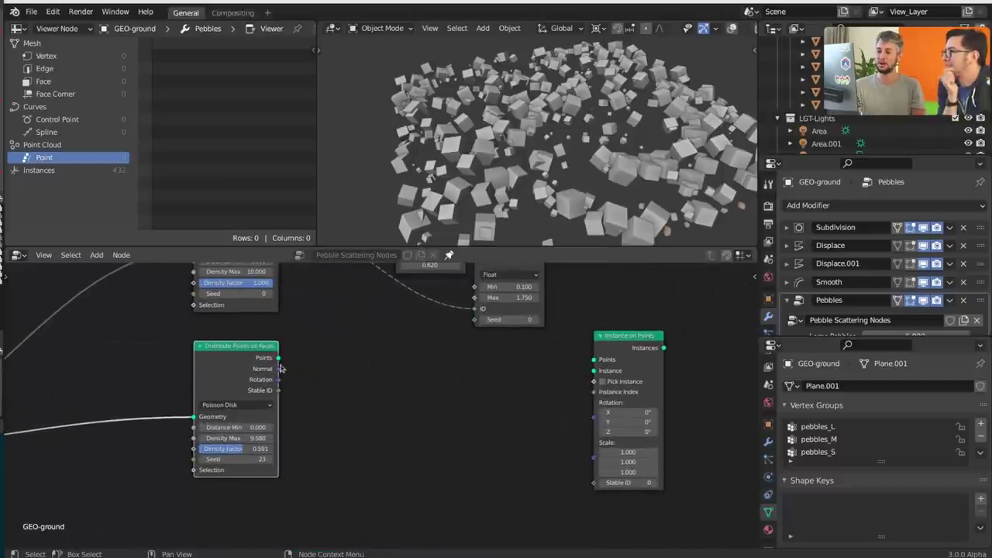
{"action": "left_click_drag", "start_coordinate": [278, 358], "coordinate": [575, 350]}
{"action": "scroll", "coordinate": [623, 365], "scroll_direction": "down", "scroll_amount": 5}
{"action": "middle_click_drag", "start_coordinate": [593, 401], "coordinate": [515, 450]}
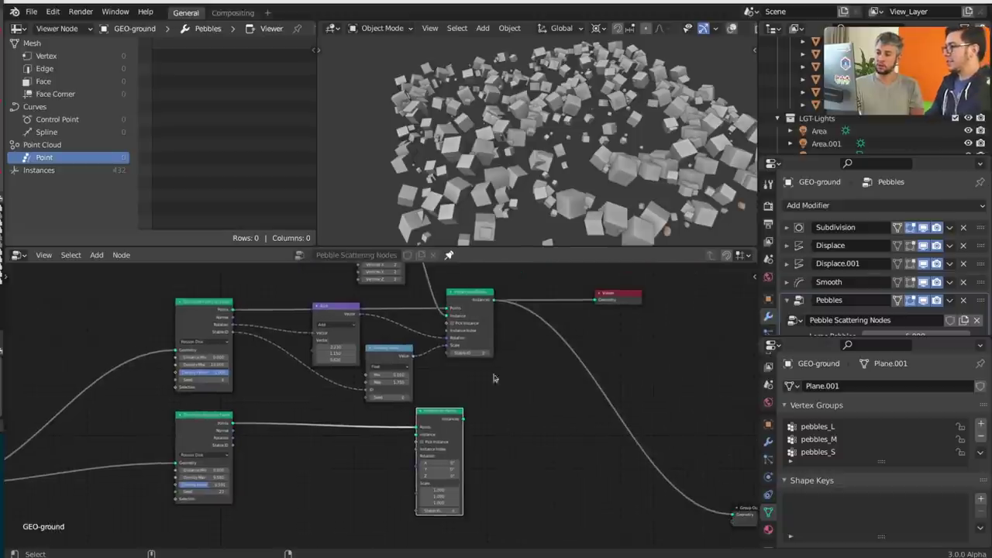
{"action": "left_click_drag", "start_coordinate": [445, 421], "coordinate": [472, 421]}
{"action": "key", "text": "shift+a"}
{"action": "left_click", "coordinate": [566, 313]}
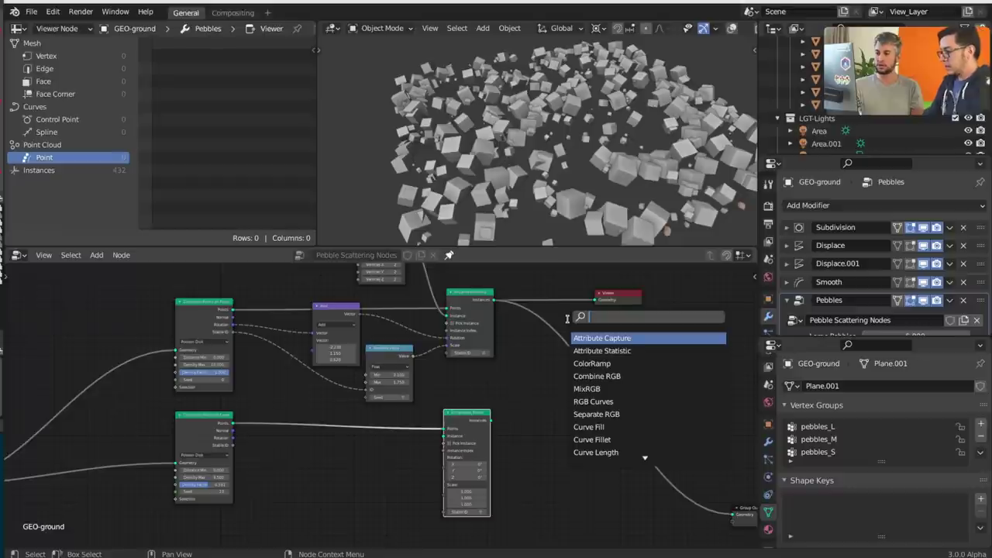
{"action": "type", "text": "join"}
{"action": "key", "text": "Return"}
{"action": "left_click", "coordinate": [527, 414]}
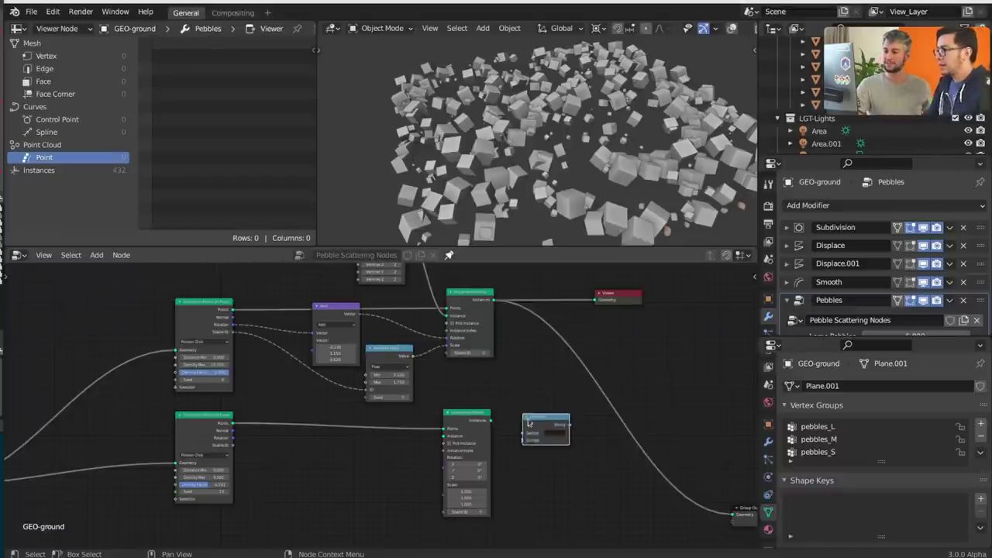
{"action": "key", "text": "x"}
Insert a Join Geometry node on the link to the Group Output and connect the second Instance on Points to it
{"action": "key", "text": "shift+a"}
{"action": "mouse_move", "coordinate": [550, 424]}
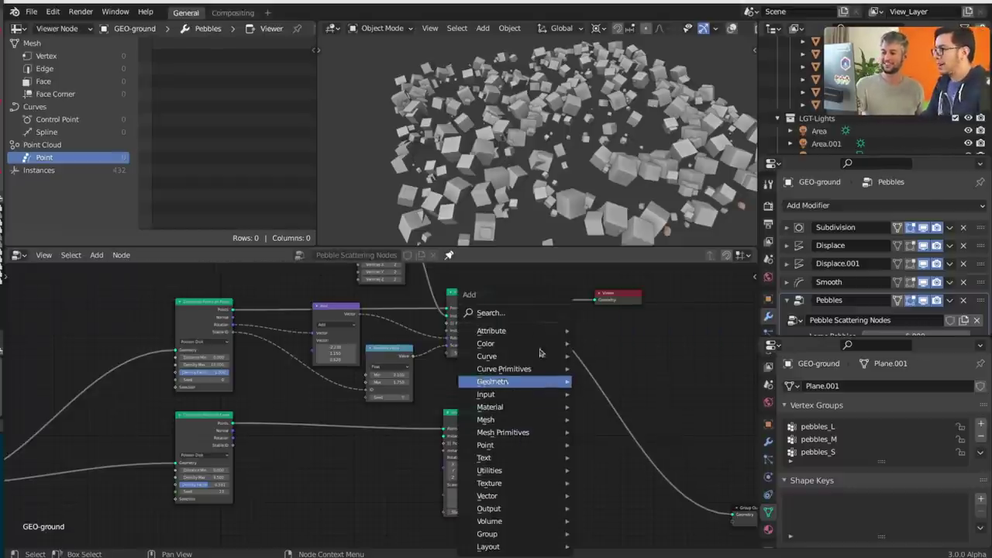
{"action": "left_click", "coordinate": [534, 313]}
{"action": "type", "text": "join"}
{"action": "key", "text": "Down"}
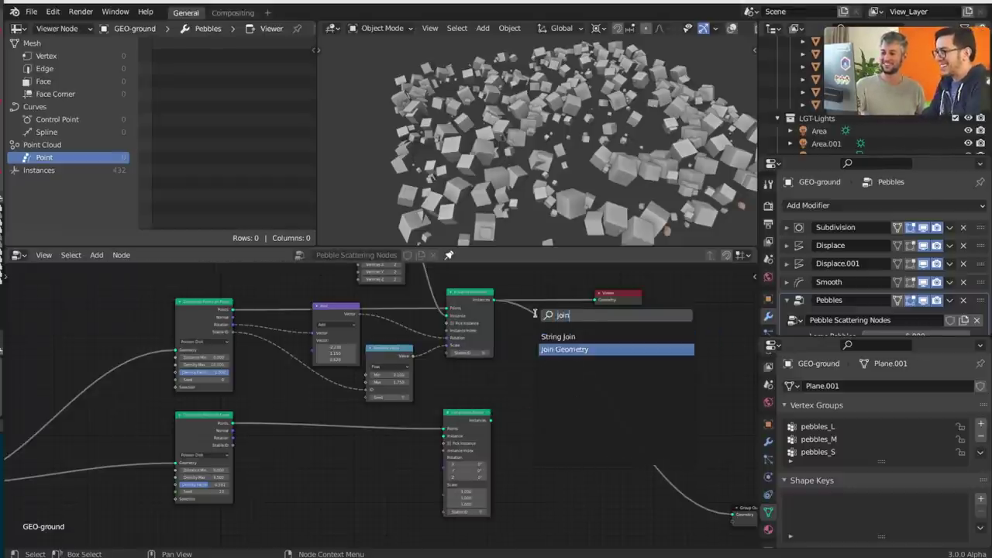
{"action": "key", "text": "Return"}
{"action": "left_click", "coordinate": [561, 351]}
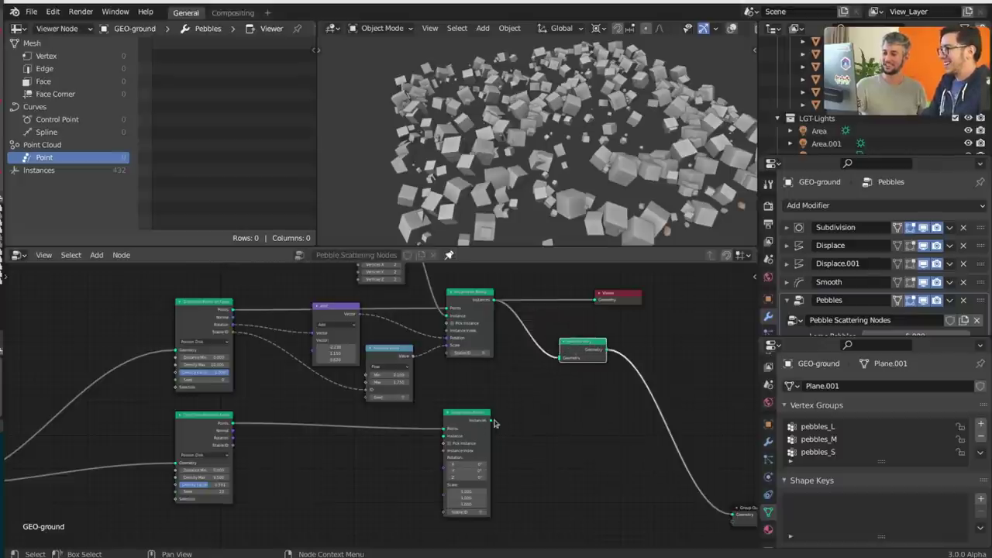
{"action": "left_click_drag", "start_coordinate": [491, 419], "coordinate": [560, 357]}
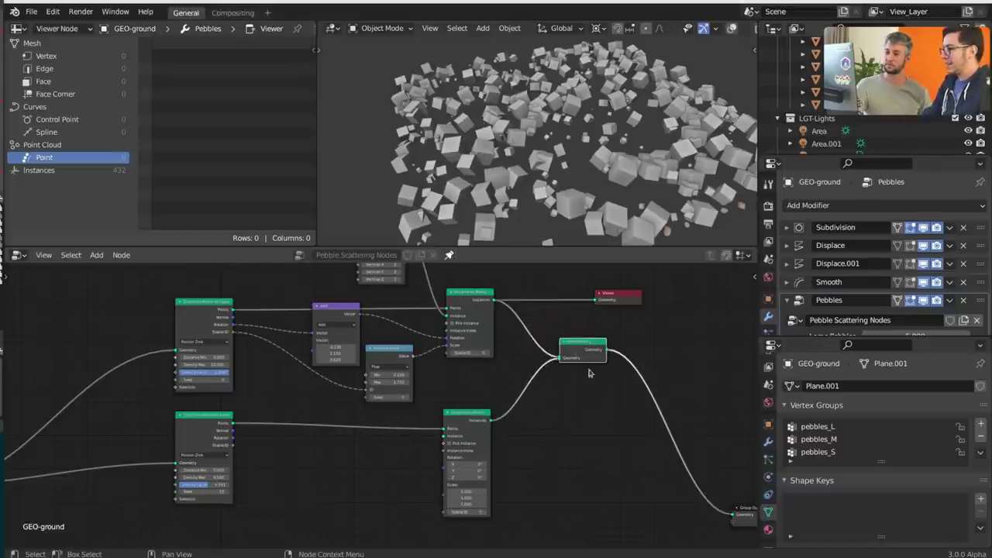
{"action": "scroll", "coordinate": [487, 456], "scroll_direction": "up", "scroll_amount": 2}
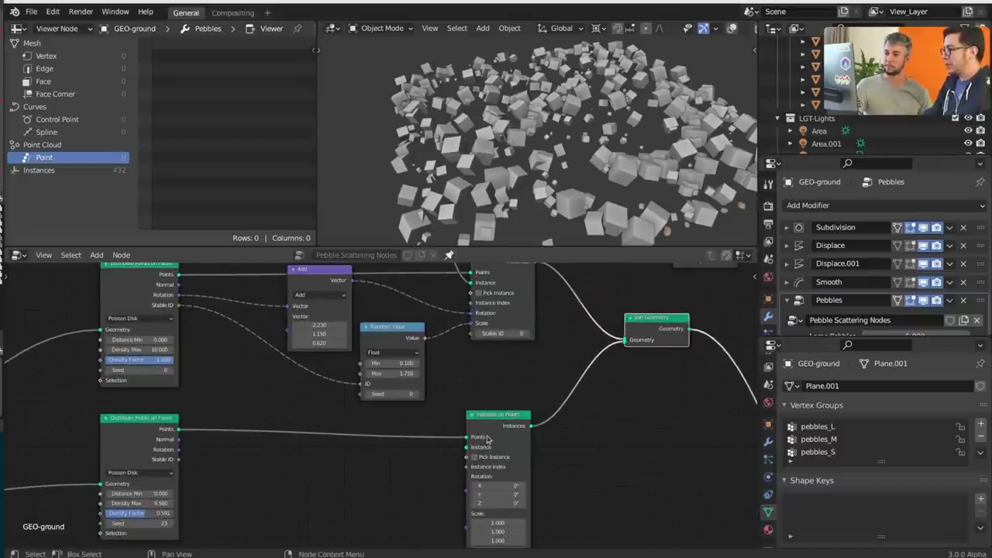
{"action": "scroll", "coordinate": [485, 436], "scroll_direction": "down", "scroll_amount": 1}
{"action": "middle_click_drag", "start_coordinate": [407, 308], "coordinate": [448, 376]}
{"action": "scroll", "coordinate": [439, 299], "scroll_direction": "down", "scroll_amount": 4}
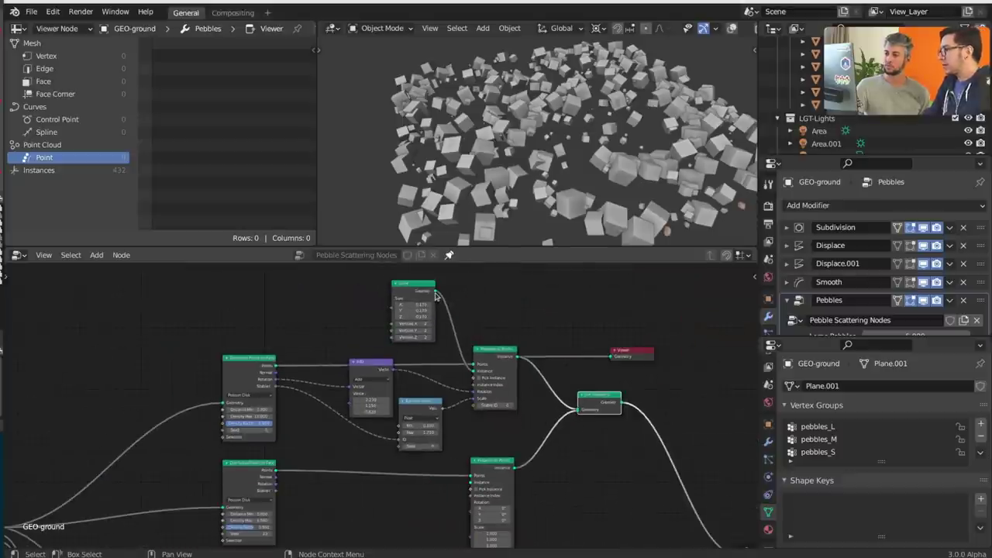
{"action": "left_click_drag", "start_coordinate": [436, 293], "coordinate": [438, 297]}
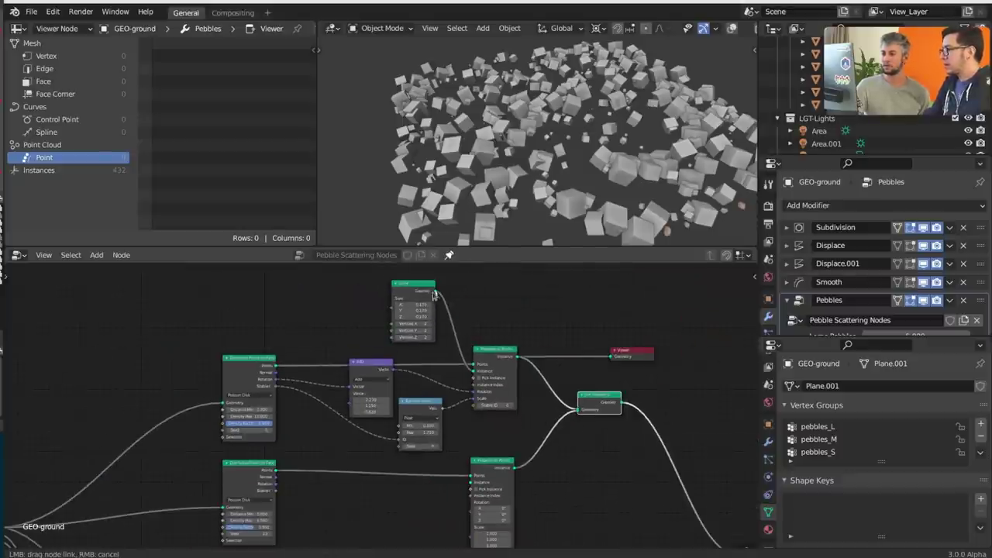
{"action": "left_click", "coordinate": [410, 290]}
Add an Ico Sphere node and connect its Geometry to the Instance input of the second Instance on Points
{"action": "scroll", "coordinate": [441, 347], "scroll_direction": "down", "scroll_amount": 3}
{"action": "middle_click_drag", "start_coordinate": [463, 451], "coordinate": [465, 412]}
{"action": "scroll", "coordinate": [374, 478], "scroll_direction": "up", "scroll_amount": 5}
{"action": "key", "text": "shift+a"}
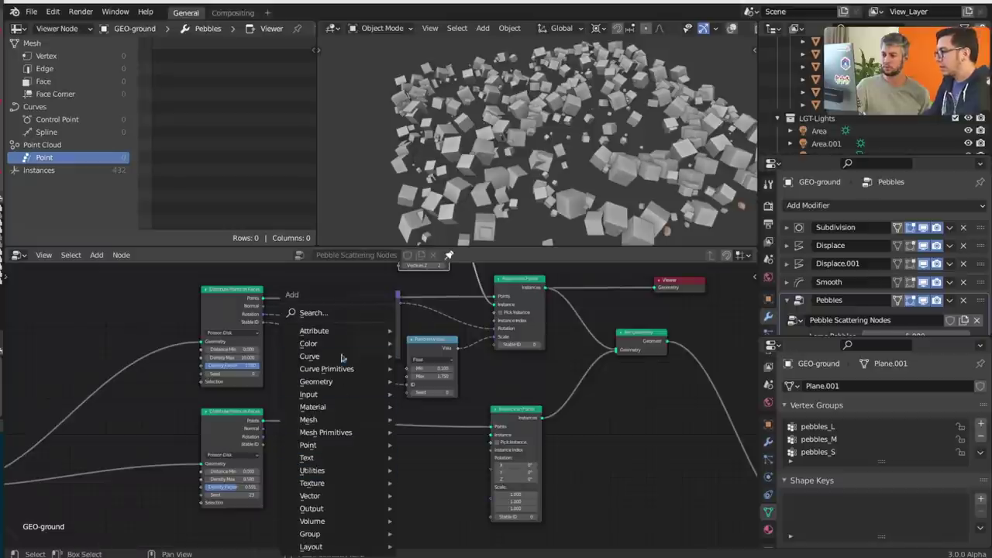
{"action": "mouse_move", "coordinate": [339, 432]}
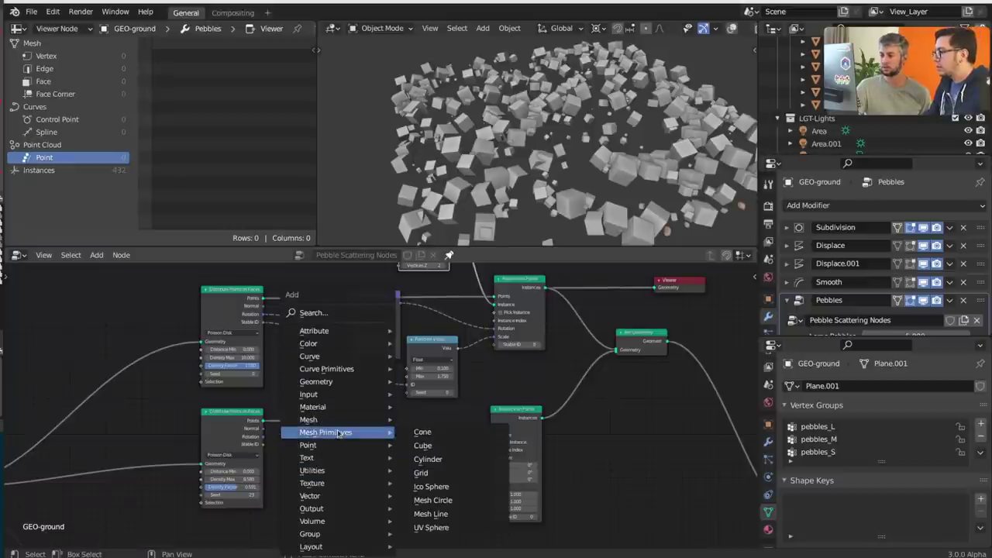
{"action": "left_click", "coordinate": [445, 493]}
{"action": "left_click", "coordinate": [442, 481]}
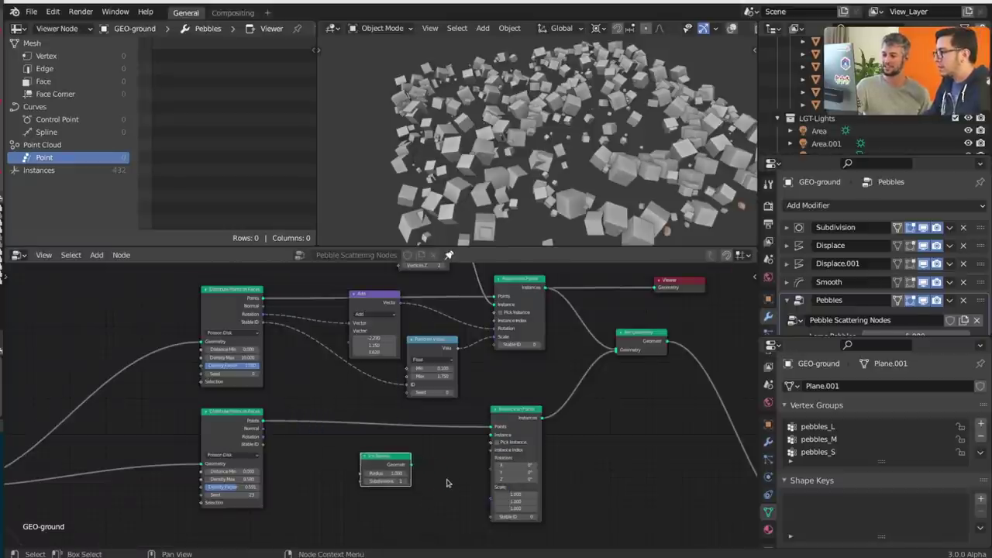
{"action": "scroll", "coordinate": [442, 482], "scroll_direction": "up", "scroll_amount": 2}
{"action": "left_click_drag", "start_coordinate": [422, 486], "coordinate": [530, 446]}
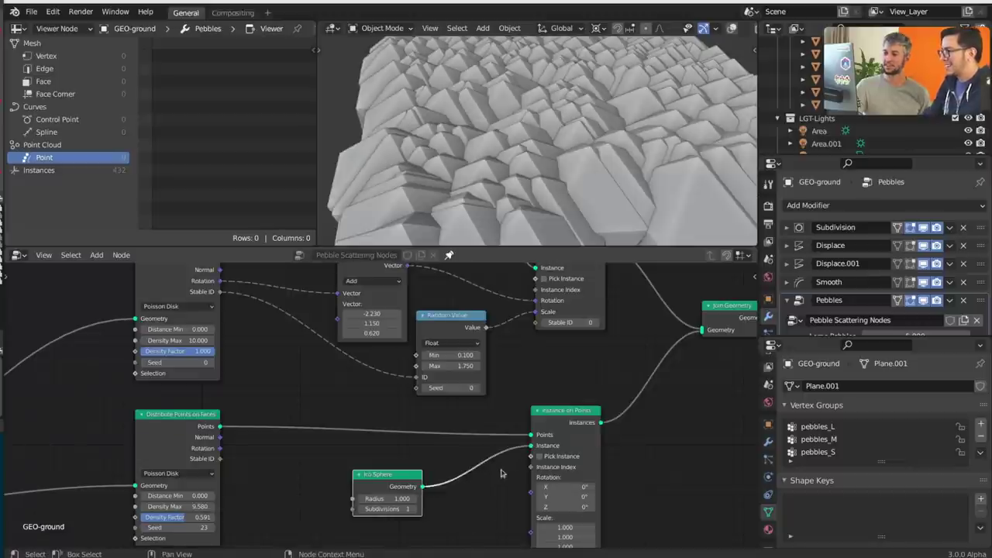
Set the Ico Sphere's Subdivisions to 3 and the second Instance on Points' Scale to 0.100 on all axes
{"action": "scroll", "coordinate": [521, 194], "scroll_direction": "down", "scroll_amount": 3}
{"action": "middle_click_drag", "start_coordinate": [567, 507], "coordinate": [555, 460]}
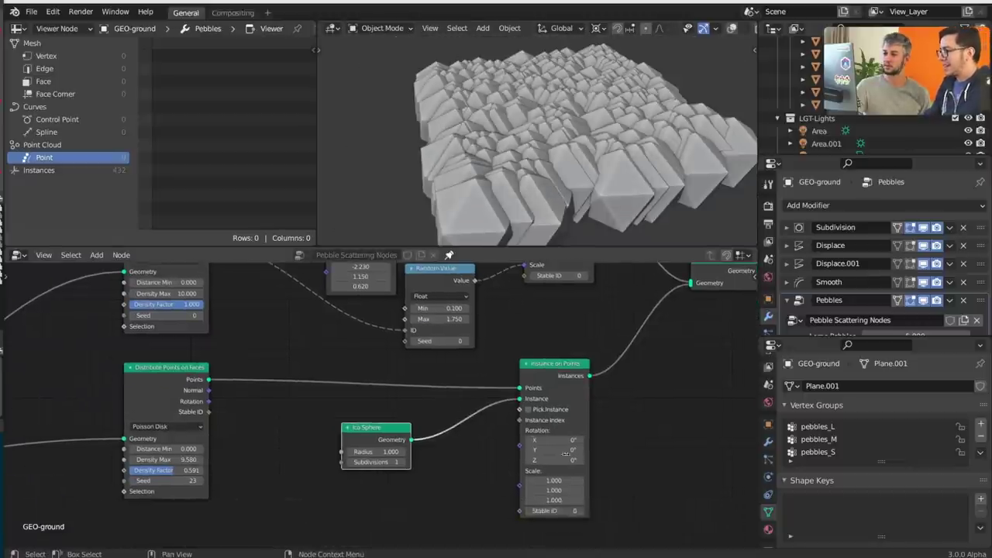
{"action": "left_click_drag", "start_coordinate": [568, 480], "coordinate": [503, 499]}
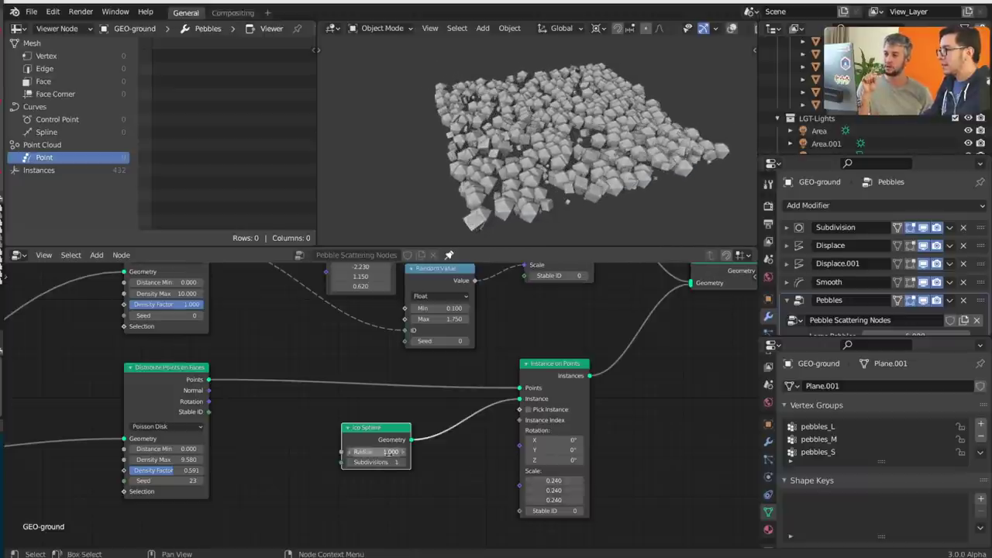
{"action": "left_click", "coordinate": [402, 463]}
{"action": "left_click", "coordinate": [402, 463]}
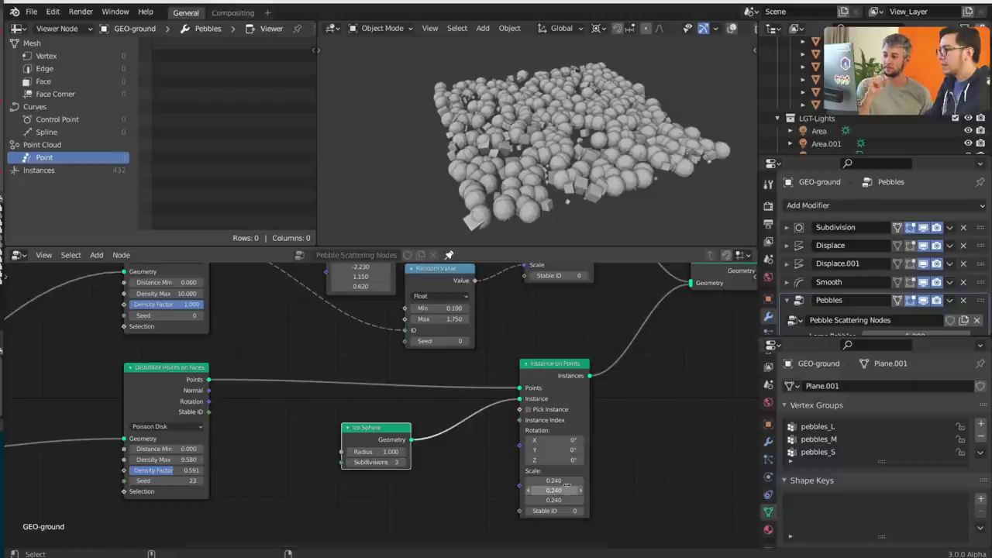
{"action": "left_click_drag", "start_coordinate": [553, 480], "coordinate": [516, 481]}
Cut the Stable ID link to Random Value and connect its Value to the second Instance on Points' Scale as well
{"action": "middle_click_drag", "start_coordinate": [447, 383], "coordinate": [470, 423]}
{"action": "left_click_drag", "start_coordinate": [488, 324], "coordinate": [430, 355]}
{"action": "middle_click_drag", "start_coordinate": [430, 355], "coordinate": [419, 335]}
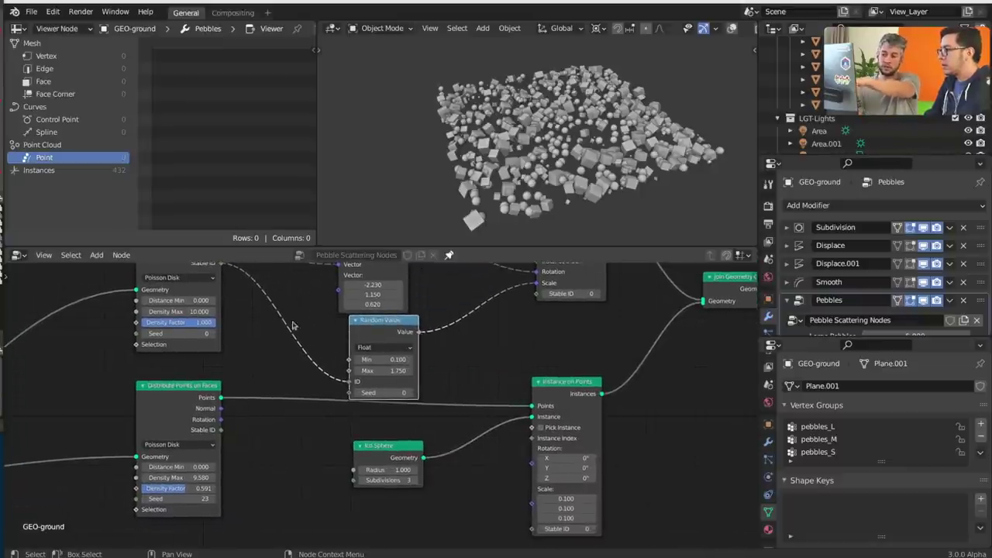
{"action": "right_click_drag", "start_coordinate": [301, 311], "coordinate": [282, 380], "text": "ctrl"}
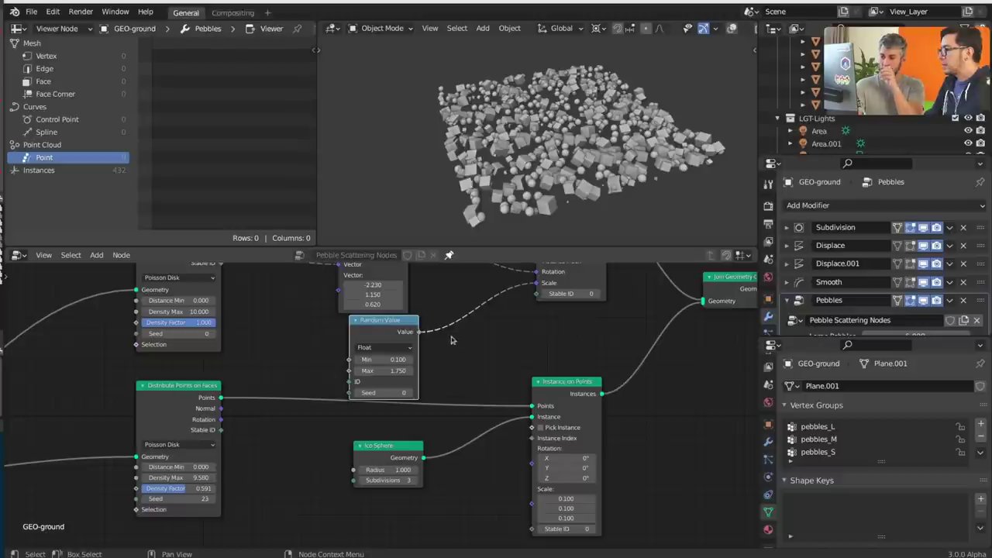
{"action": "left_click_drag", "start_coordinate": [421, 333], "coordinate": [533, 489]}
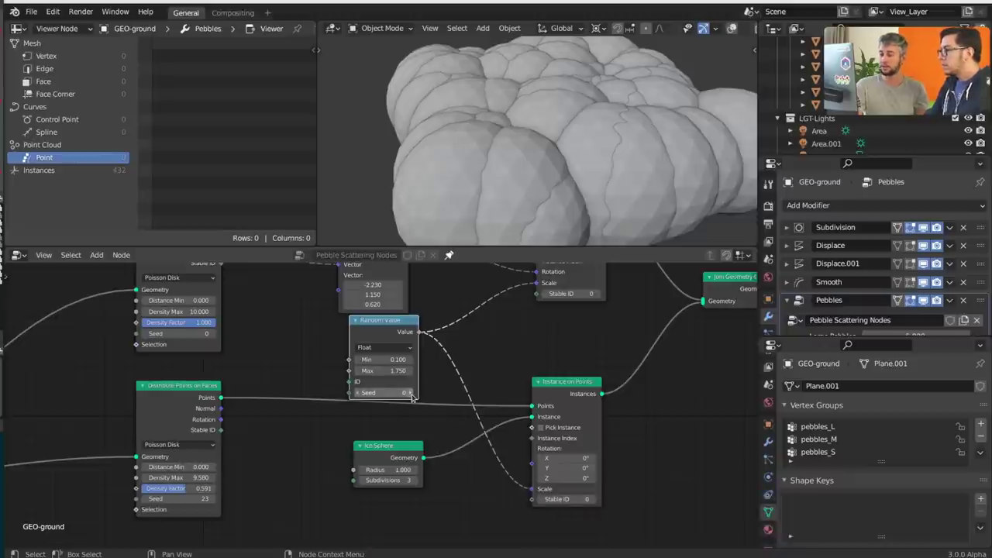
Set the Ico Sphere's Radius to 0.100 and reposition the Ico Sphere and Random Value nodes between the two branches
{"action": "left_click_drag", "start_coordinate": [401, 462], "coordinate": [346, 475]}
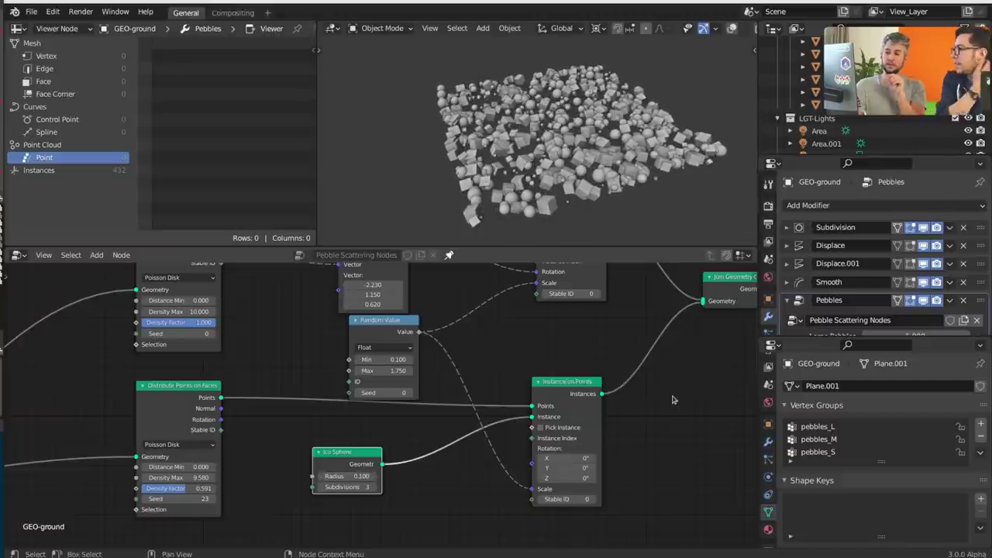
{"action": "left_click_drag", "start_coordinate": [394, 336], "coordinate": [377, 356]}
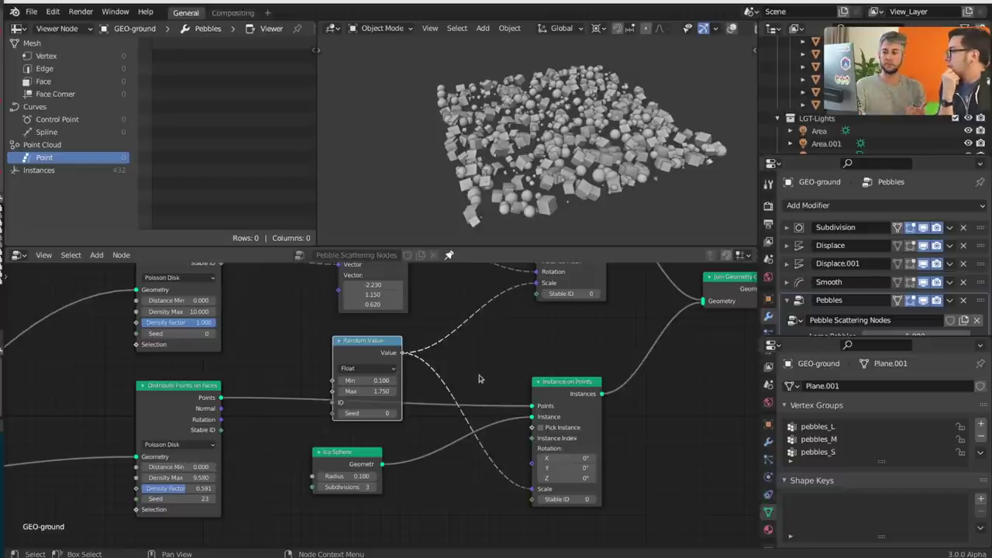
{"action": "left_click_drag", "start_coordinate": [373, 348], "coordinate": [367, 348]}
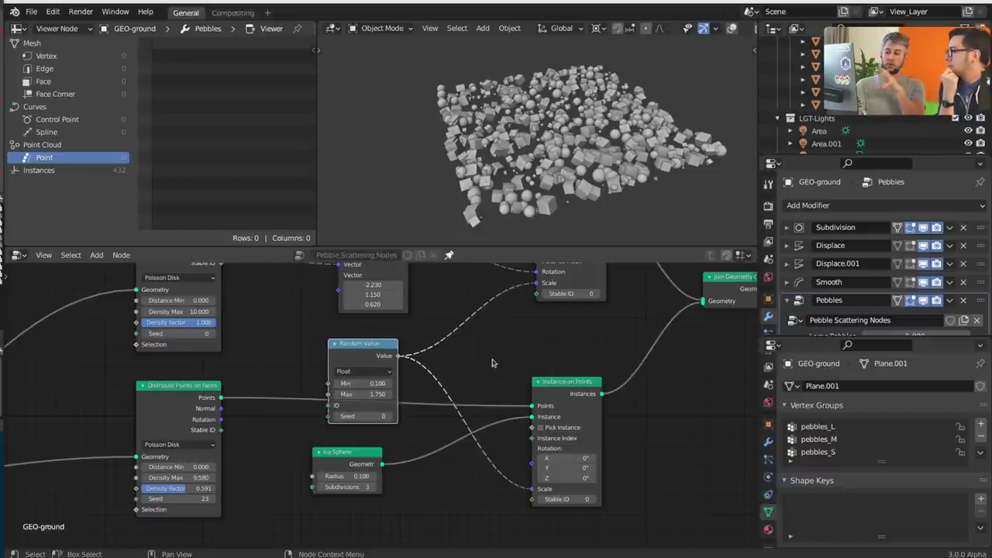
Examine which inputs the Random Value node's field output depends on and how the vector Add node feeds the instances' Rotation
{"action": "scroll", "coordinate": [491, 363], "scroll_direction": "down", "scroll_amount": 1}
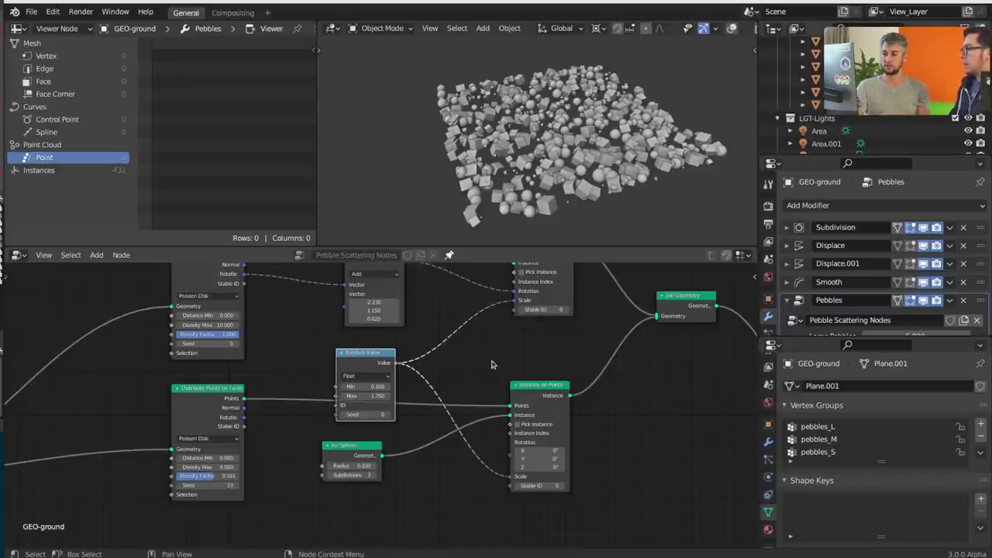
{"action": "middle_click_drag", "start_coordinate": [496, 335], "coordinate": [498, 395]}
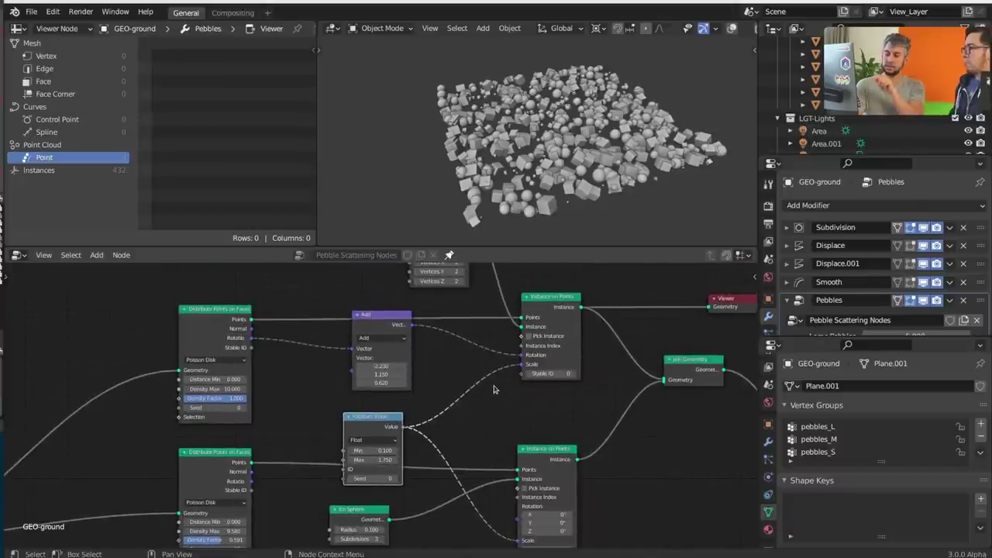
{"action": "mouse_move", "coordinate": [402, 428]}
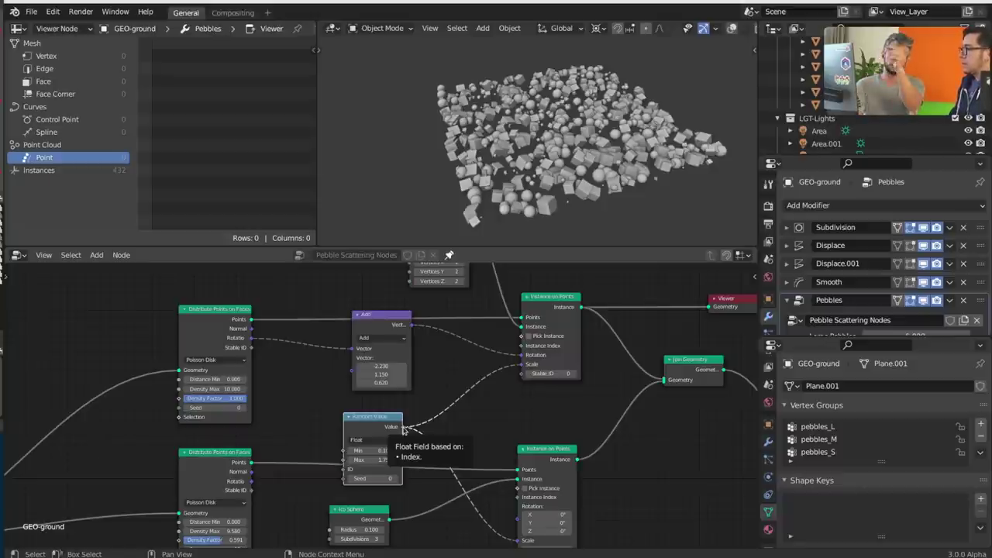
{"action": "scroll", "coordinate": [478, 391], "scroll_direction": "up", "scroll_amount": 1}
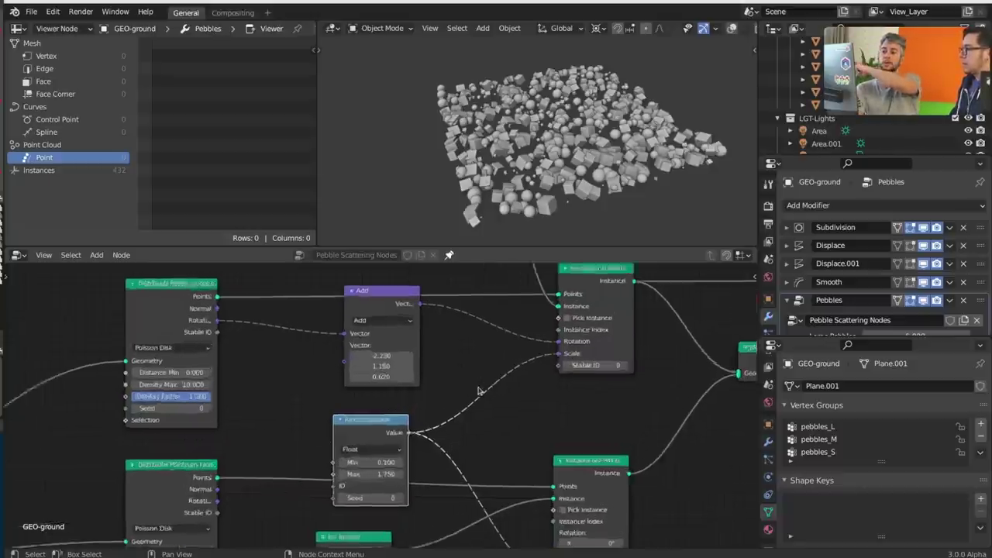
{"action": "scroll", "coordinate": [478, 391], "scroll_direction": "up", "scroll_amount": 1}
{"action": "middle_click_drag", "start_coordinate": [463, 366], "coordinate": [476, 413]}
{"action": "left_click_drag", "start_coordinate": [394, 334], "coordinate": [381, 355]}
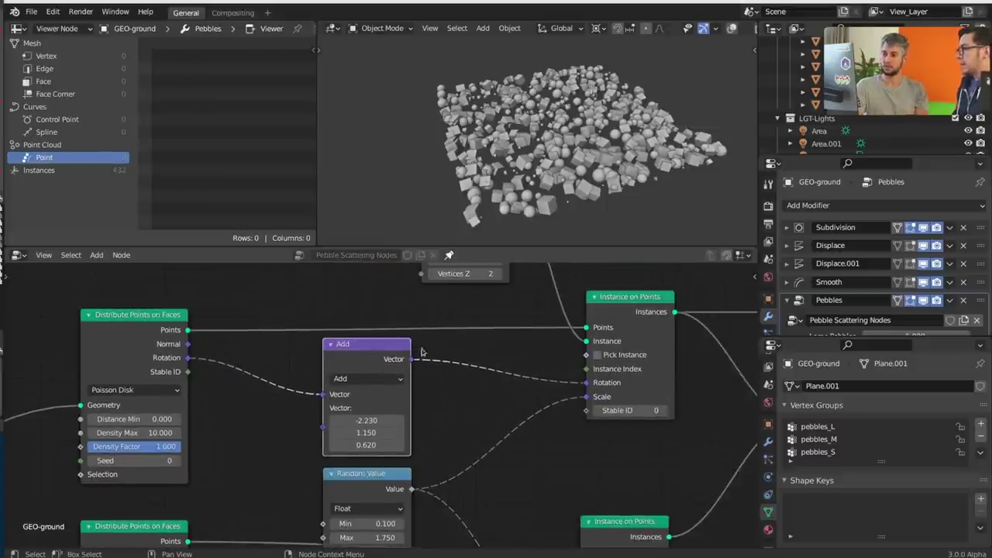
{"action": "scroll", "coordinate": [413, 359], "scroll_direction": "up", "scroll_amount": 4}
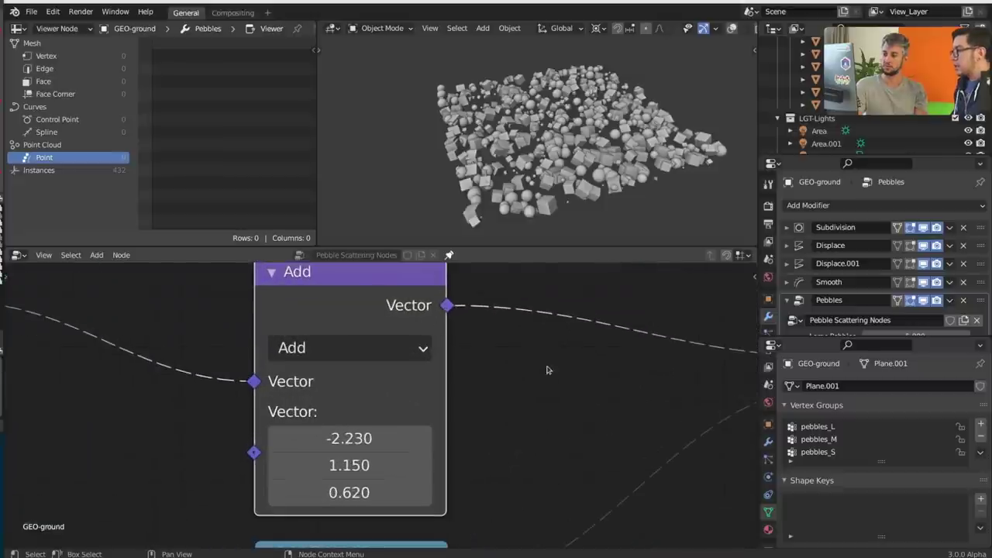
{"action": "scroll", "coordinate": [546, 369], "scroll_direction": "down", "scroll_amount": 4}
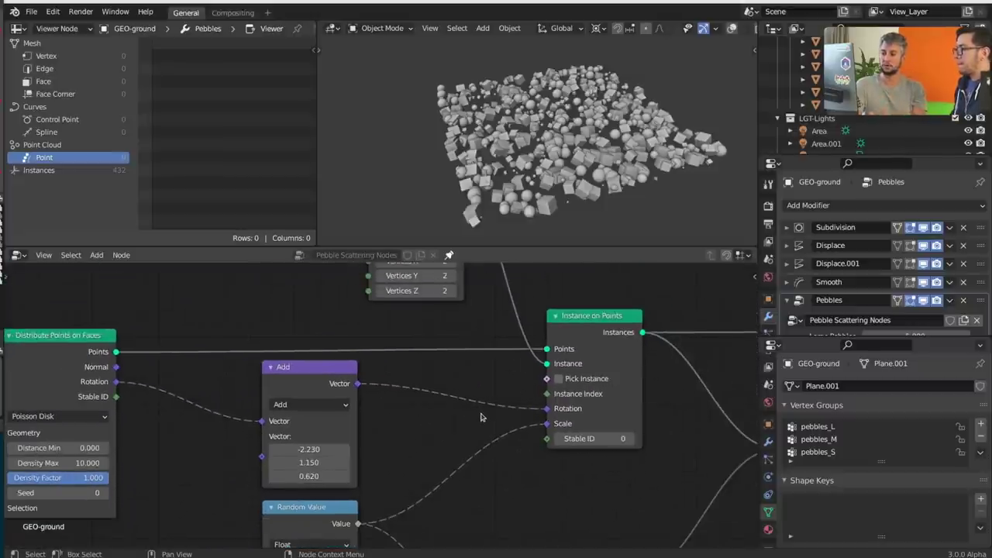
Add a Math node and insert it on the link between Random Value and the first Instance on Points' Scale
{"action": "key", "text": "shift+a"}
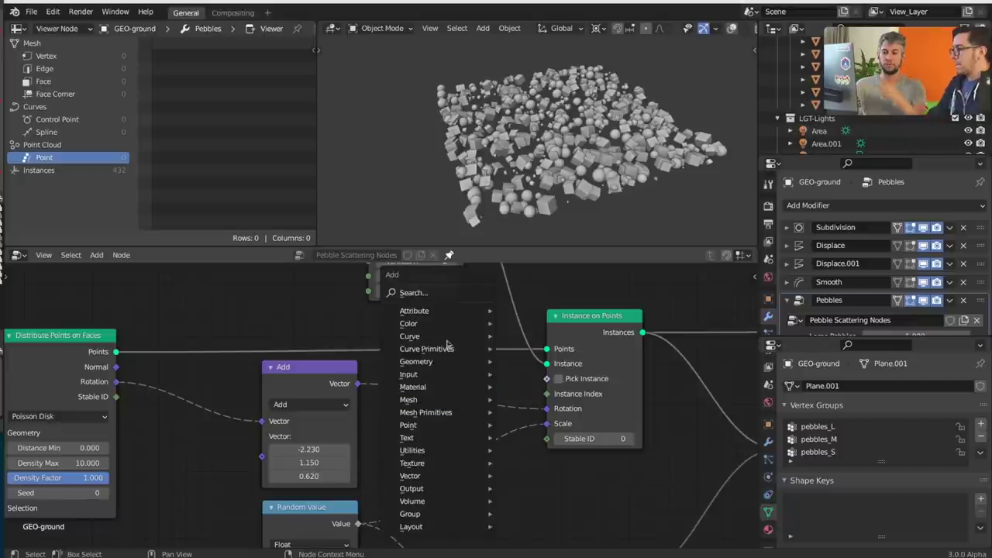
{"action": "left_click", "coordinate": [436, 292]}
{"action": "type", "text": "math"}
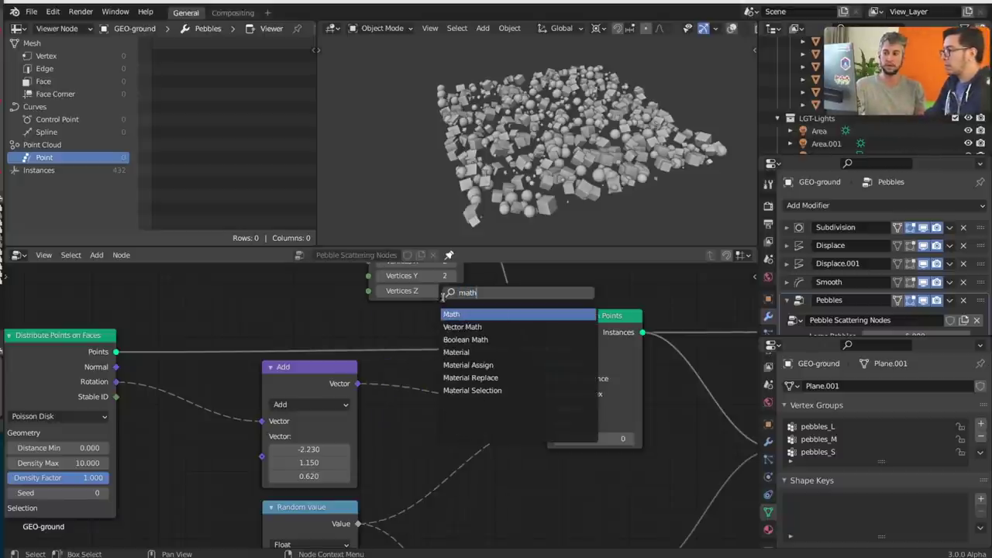
{"action": "left_click", "coordinate": [478, 314]}
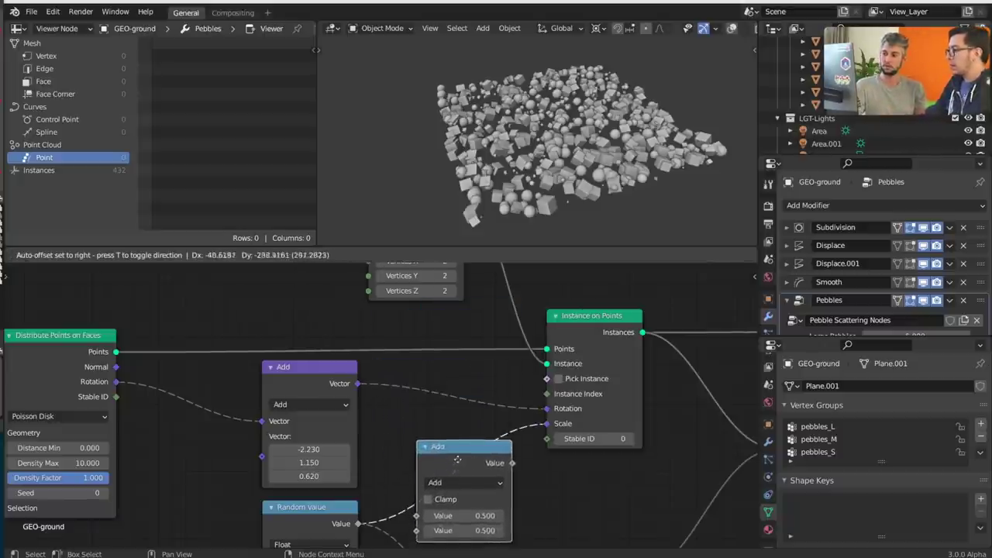
{"action": "left_click", "coordinate": [533, 444]}
{"action": "middle_click_drag", "start_coordinate": [533, 444], "coordinate": [519, 355]}
Set the Math node's operation to Multiply with a value of 1.410, and reposition the Multiply and Random Value nodes
{"action": "left_click", "coordinate": [473, 387]}
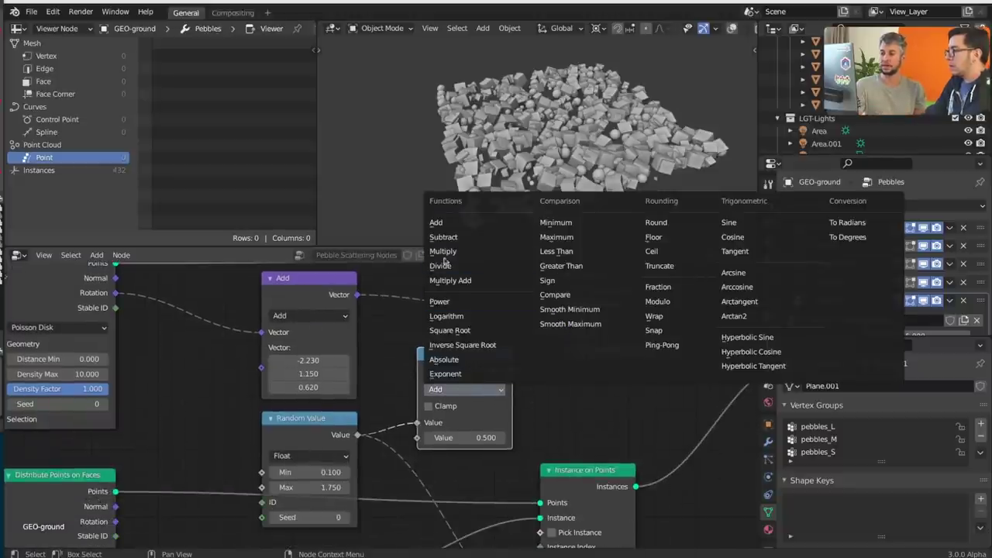
{"action": "left_click", "coordinate": [443, 251]}
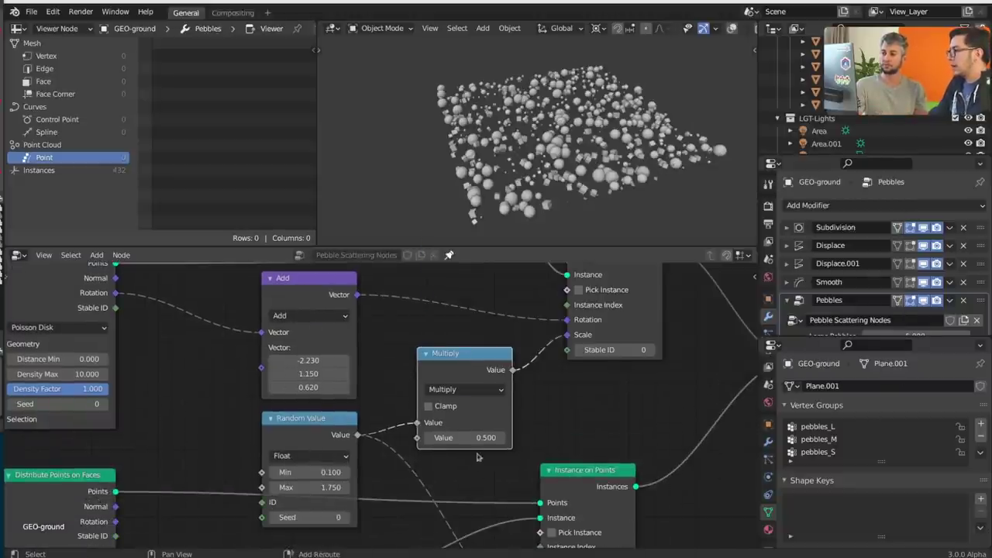
{"action": "left_click_drag", "start_coordinate": [477, 438], "coordinate": [604, 439]}
{"action": "left_click_drag", "start_coordinate": [449, 349], "coordinate": [445, 333]}
{"action": "left_click_drag", "start_coordinate": [465, 419], "coordinate": [435, 419]}
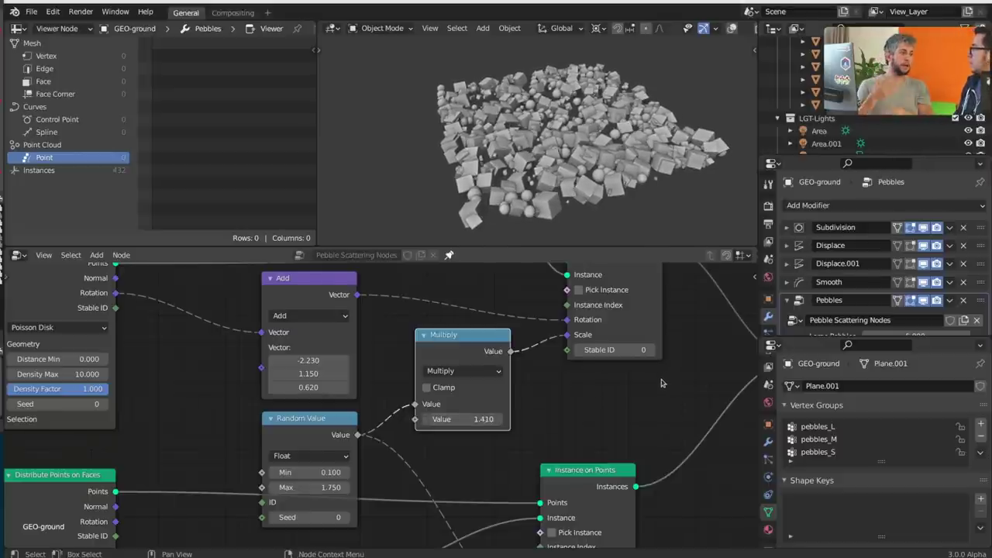
{"action": "scroll", "coordinate": [600, 392], "scroll_direction": "down", "scroll_amount": 2}
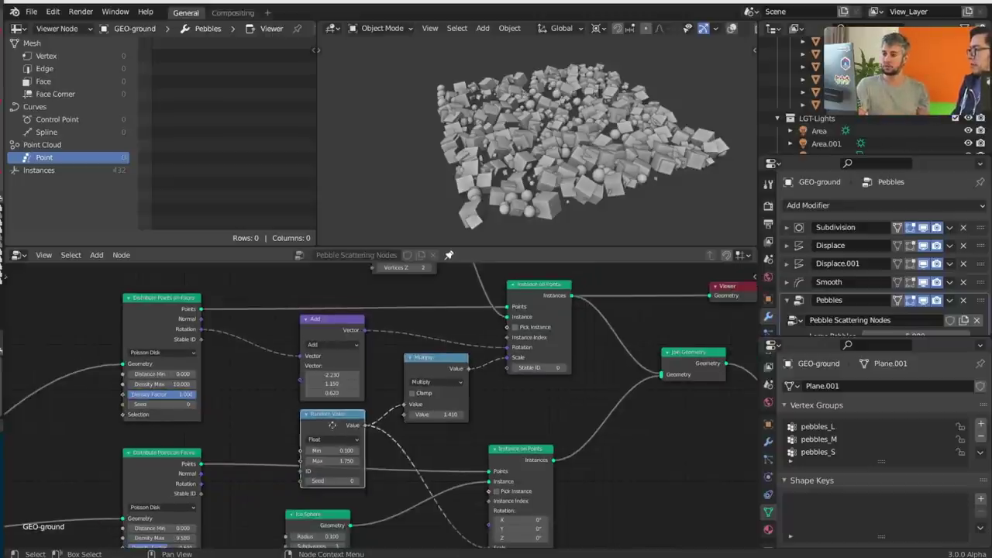
{"action": "left_click_drag", "start_coordinate": [333, 420], "coordinate": [325, 429]}
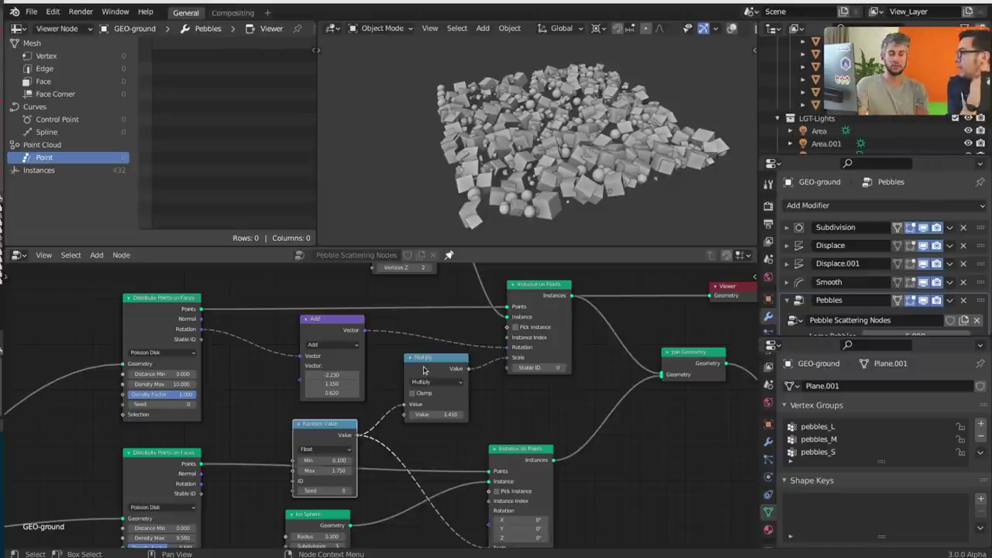
{"action": "left_click", "coordinate": [587, 397]}
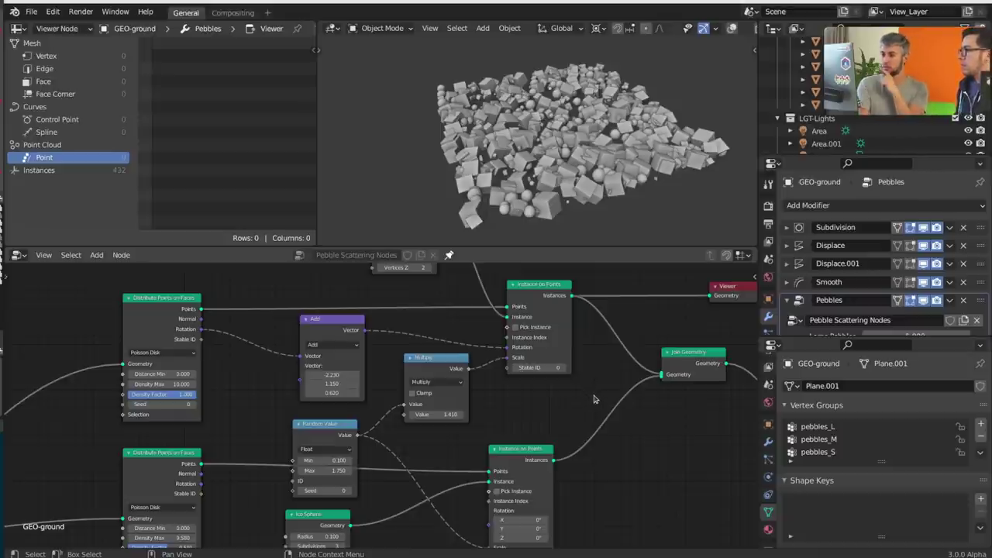
Delete the second instancing branch with its Random Value, Ico Sphere and Multiply nodes, and delete the Cube node of the first branch
{"action": "scroll", "coordinate": [594, 399], "scroll_direction": "down", "scroll_amount": 7}
{"action": "middle_click_drag", "start_coordinate": [530, 435], "coordinate": [561, 342]}
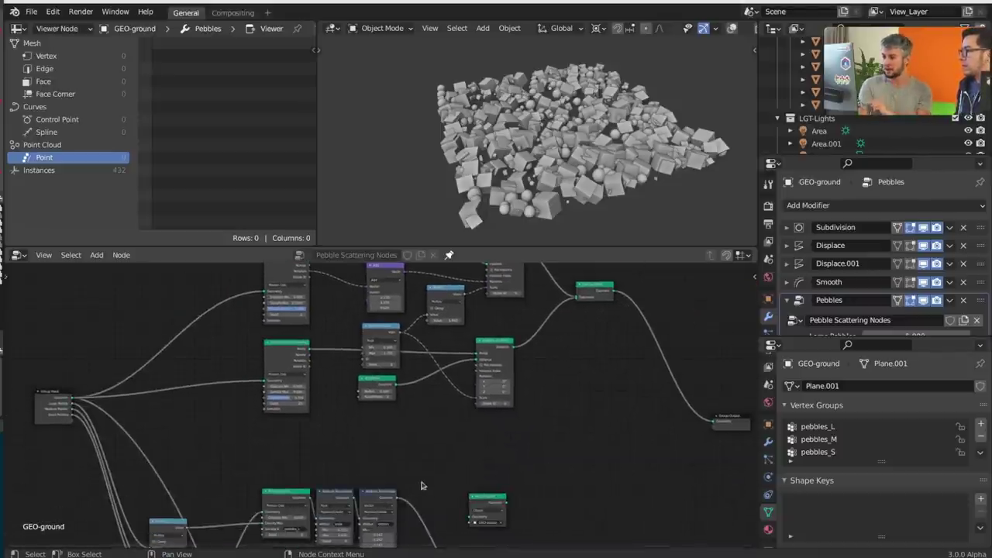
{"action": "middle_click_drag", "start_coordinate": [443, 451], "coordinate": [482, 488]}
{"action": "middle_click_drag", "start_coordinate": [390, 492], "coordinate": [406, 516]}
{"action": "middle_click_drag", "start_coordinate": [565, 495], "coordinate": [569, 520]}
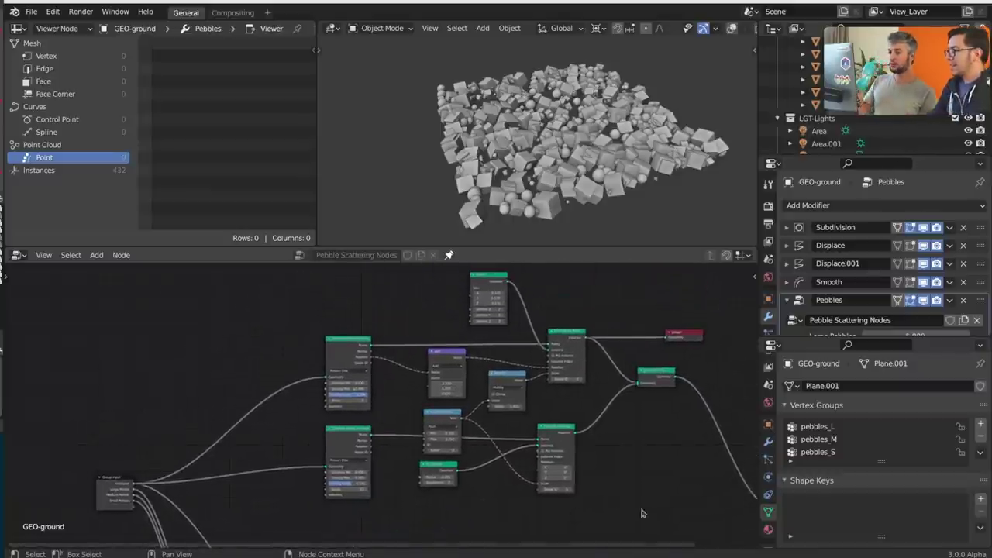
{"action": "left_click_drag", "start_coordinate": [702, 531], "coordinate": [277, 285]}
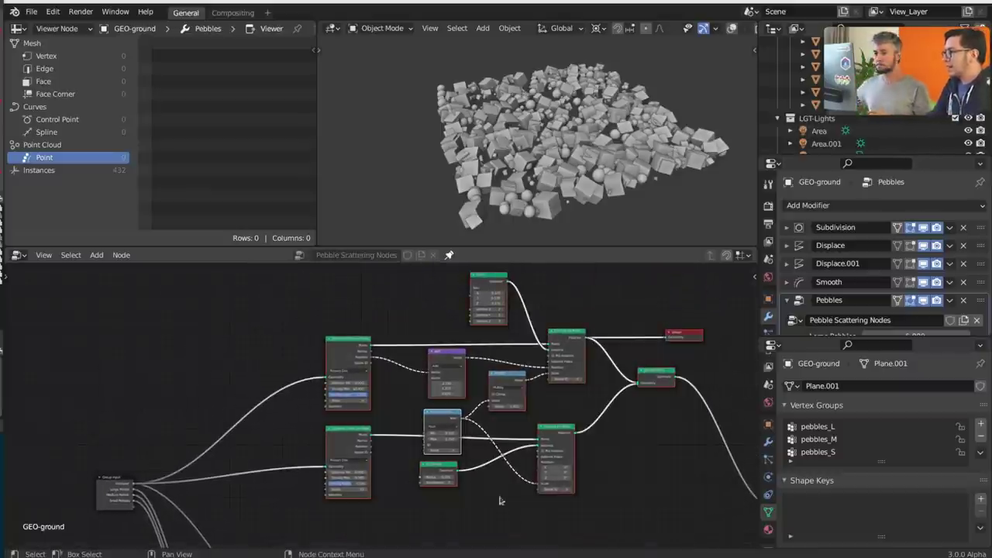
{"action": "middle_click_drag", "start_coordinate": [500, 501], "coordinate": [522, 483]}
{"action": "left_click_drag", "start_coordinate": [617, 494], "coordinate": [304, 400]}
{"action": "left_click", "coordinate": [500, 356], "text": "shift"}
{"action": "key", "text": "g"}
{"action": "right_click", "coordinate": [570, 404]}
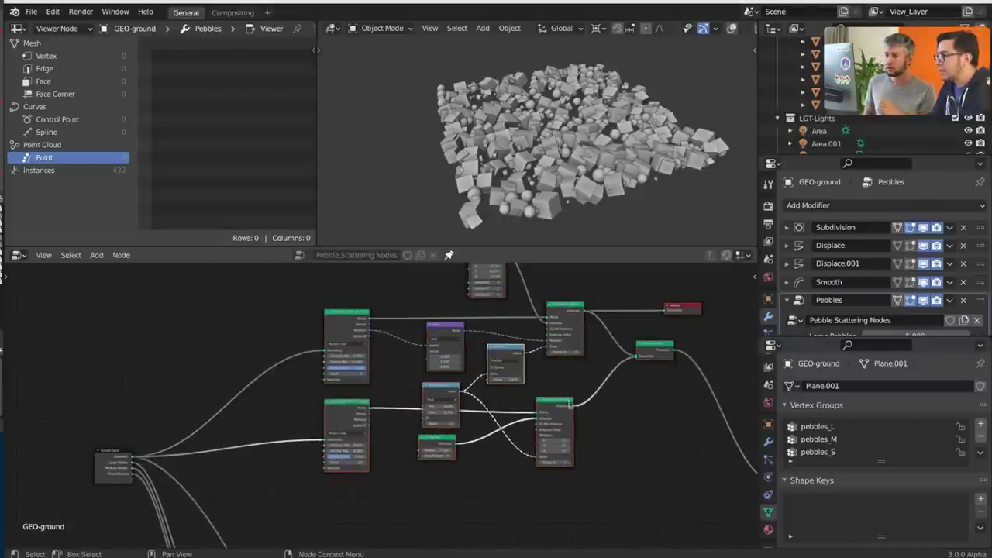
{"action": "key", "text": "x"}
{"action": "middle_click_drag", "start_coordinate": [595, 372], "coordinate": [599, 416]}
{"action": "left_click", "coordinate": [492, 304]}
{"action": "key", "text": "x"}
Remove the vector Add node while keeping the Rotation link to Instance on Points, and delete the Viewer node
{"action": "scroll", "coordinate": [502, 417], "scroll_direction": "up", "scroll_amount": 2}
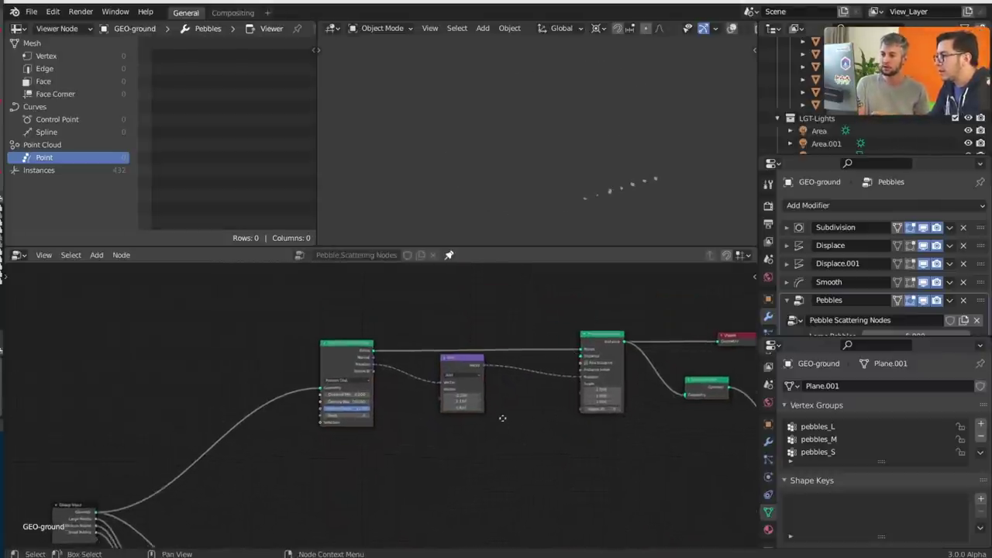
{"action": "middle_click_drag", "start_coordinate": [502, 418], "coordinate": [502, 402]}
{"action": "scroll", "coordinate": [502, 411], "scroll_direction": "up", "scroll_amount": 4}
{"action": "middle_click_drag", "start_coordinate": [524, 525], "coordinate": [477, 329]}
{"action": "scroll", "coordinate": [323, 478], "scroll_direction": "up", "scroll_amount": 1}
{"action": "middle_click_drag", "start_coordinate": [314, 534], "coordinate": [340, 482]}
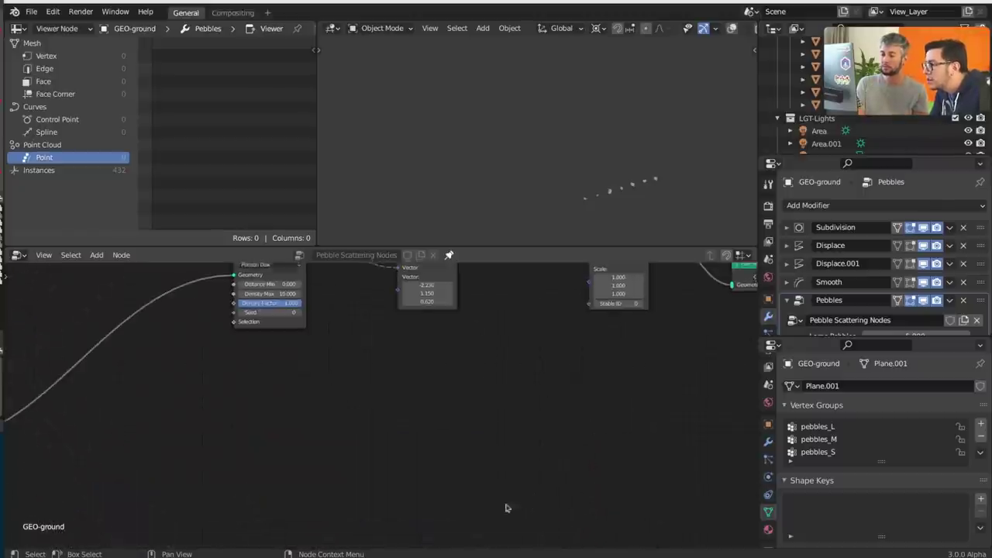
{"action": "middle_click_drag", "start_coordinate": [506, 419], "coordinate": [511, 542]}
{"action": "middle_click_drag", "start_coordinate": [549, 176], "coordinate": [543, 186]}
{"action": "middle_click_drag", "start_coordinate": [646, 354], "coordinate": [535, 311]}
{"action": "left_click", "coordinate": [659, 353]}
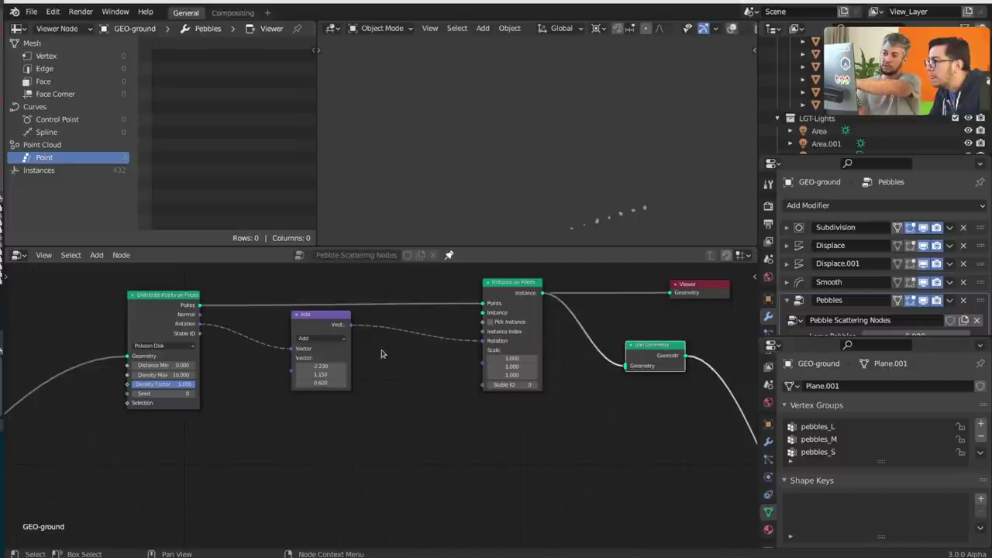
{"action": "left_click", "coordinate": [347, 330]}
{"action": "key", "text": "ctrl+x"}
{"action": "left_click", "coordinate": [681, 298]}
{"action": "key", "text": "x"}
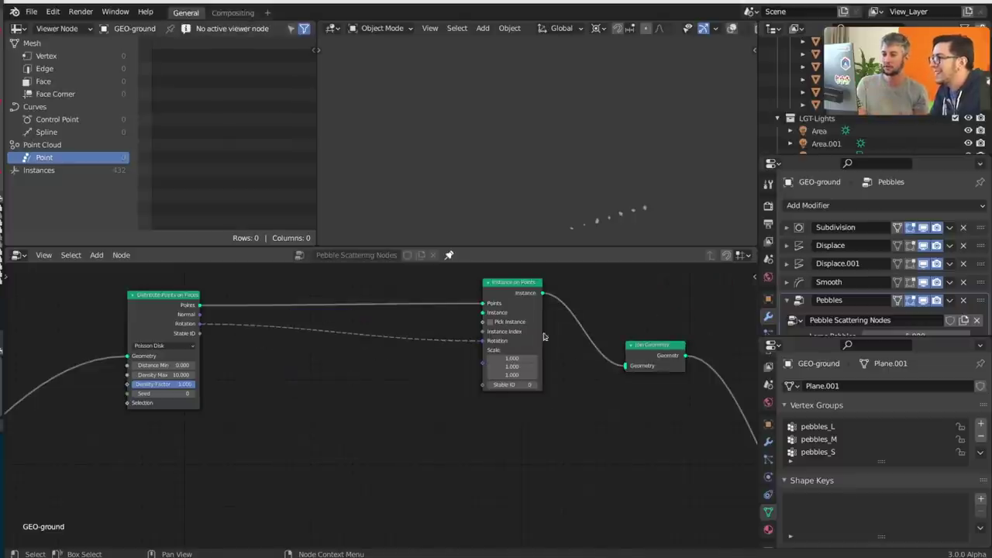
Add an Object Info node for the GEO-pebble object and connect its Geometry to the Instance input of Instance on Points
{"action": "scroll", "coordinate": [806, 93], "scroll_direction": "up", "scroll_amount": 5}
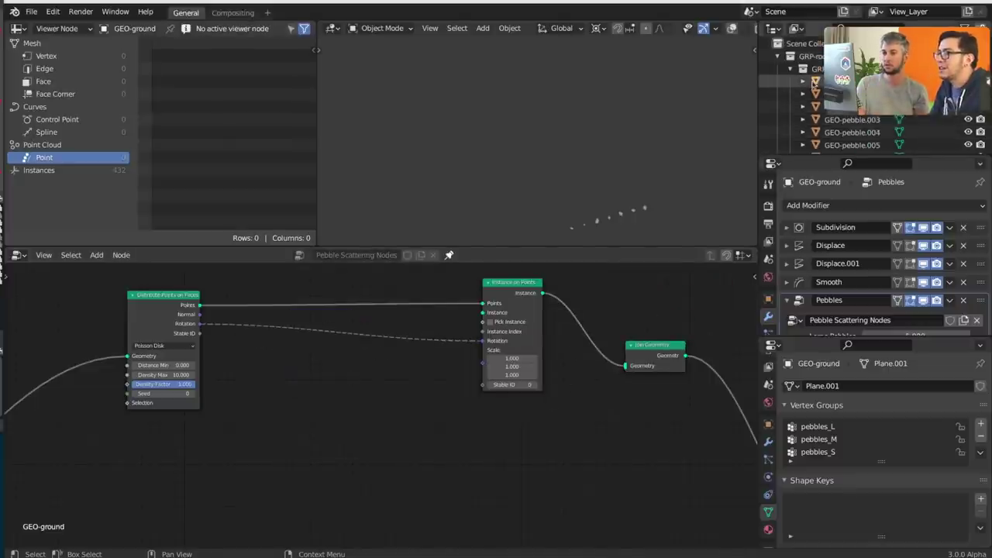
{"action": "left_click_drag", "start_coordinate": [814, 80], "coordinate": [325, 419]}
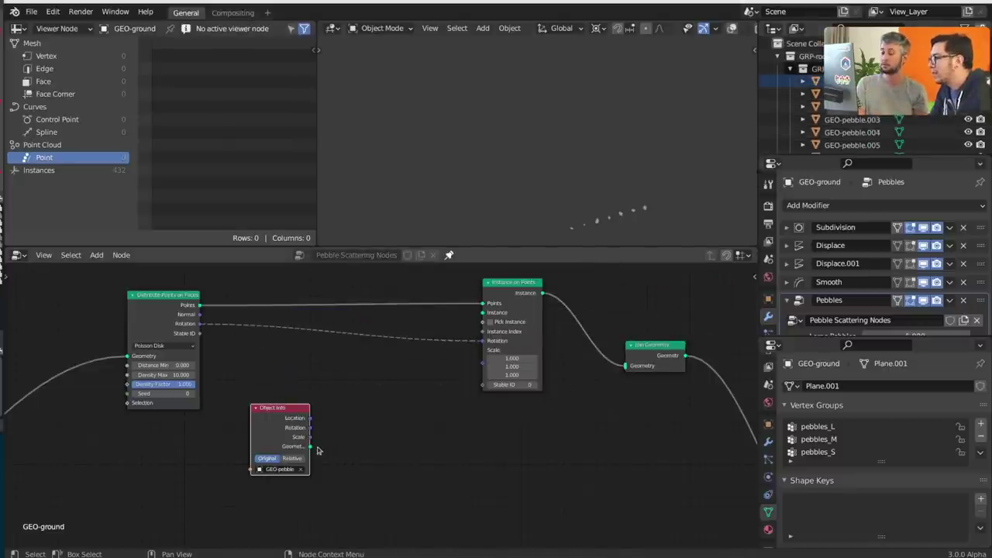
{"action": "scroll", "coordinate": [317, 450], "scroll_direction": "up", "scroll_amount": 1}
{"action": "left_click_drag", "start_coordinate": [303, 465], "coordinate": [491, 305]}
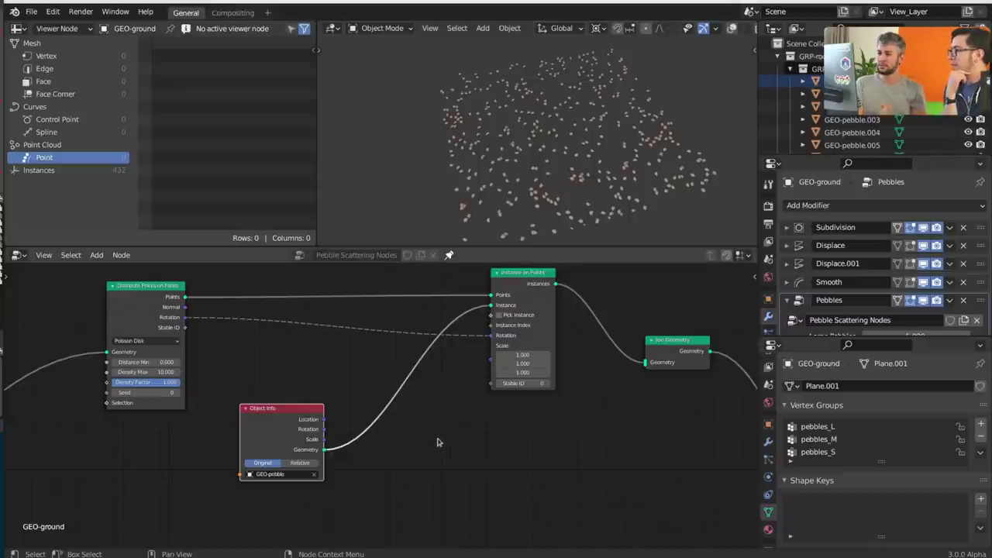
{"action": "left_click", "coordinate": [463, 467]}
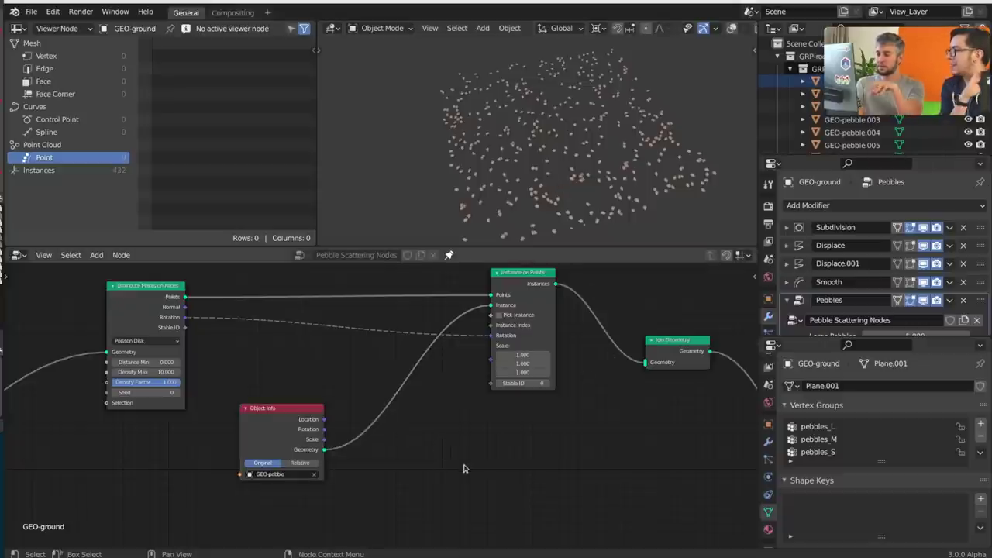
Copy the Distance Min of 0.020 from the old Point Distribute node to the Distribute Points on Faces node
{"action": "middle_click_drag", "start_coordinate": [322, 457], "coordinate": [587, 331]}
{"action": "middle_click_drag", "start_coordinate": [458, 536], "coordinate": [468, 415]}
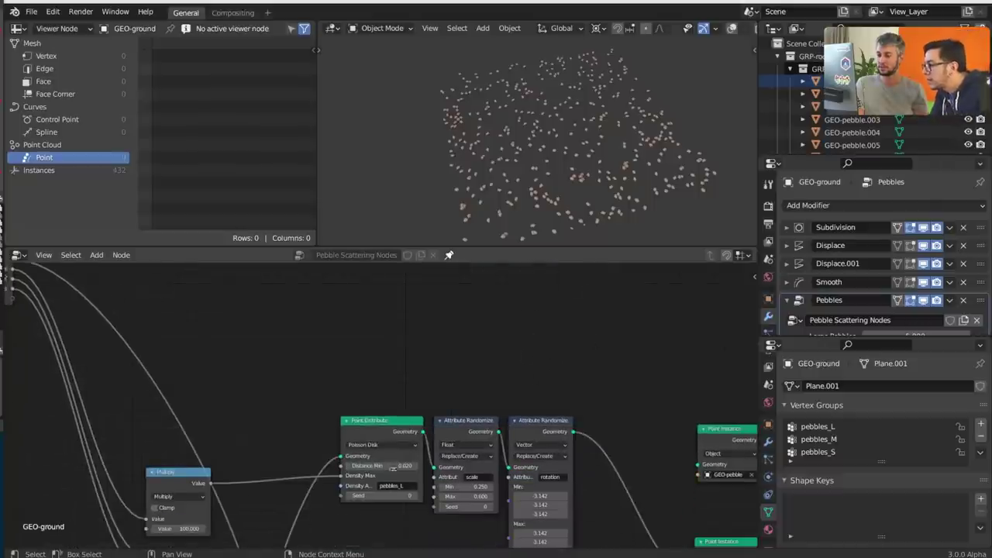
{"action": "middle_click_drag", "start_coordinate": [410, 316], "coordinate": [410, 460]}
{"action": "middle_click_drag", "start_coordinate": [416, 265], "coordinate": [407, 369]}
{"action": "scroll", "coordinate": [408, 368], "scroll_direction": "down", "scroll_amount": 1}
{"action": "scroll", "coordinate": [389, 370], "scroll_direction": "up", "scroll_amount": 4}
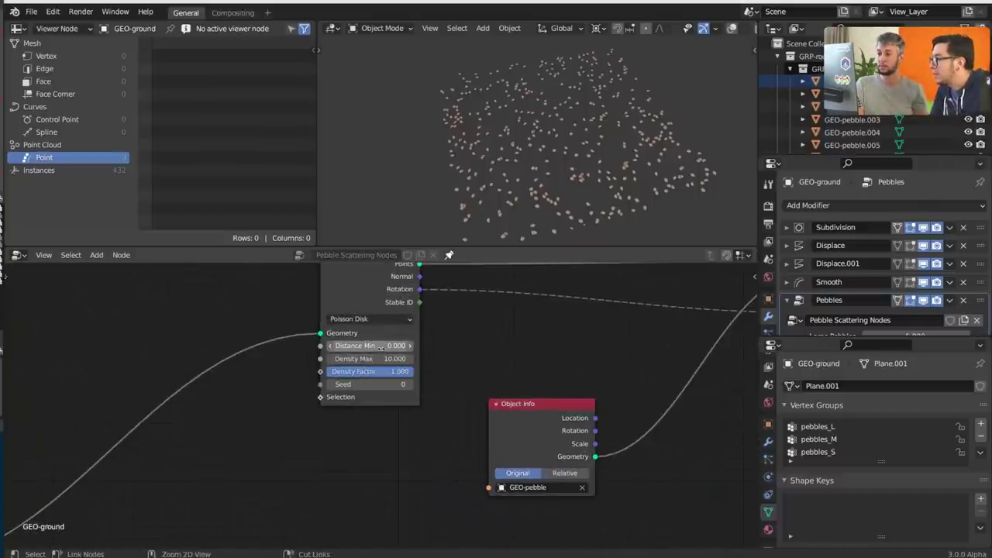
Move the Large Pebbles Multiply node up beside Group Input and connect its Value to Distribute Points on Faces' Density Max
{"action": "scroll", "coordinate": [393, 393], "scroll_direction": "down", "scroll_amount": 10, "text": "shift"}
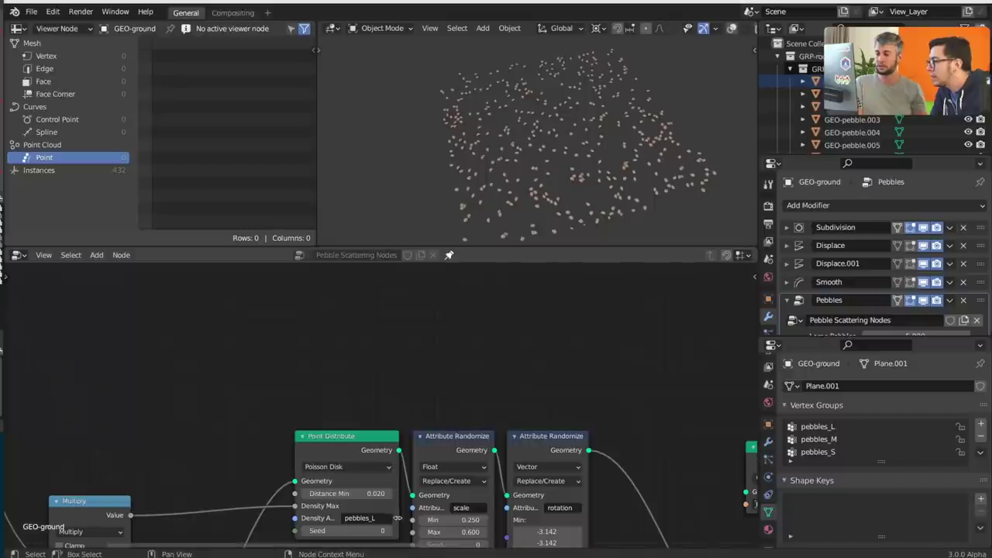
{"action": "middle_click_drag", "start_coordinate": [134, 523], "coordinate": [238, 447]}
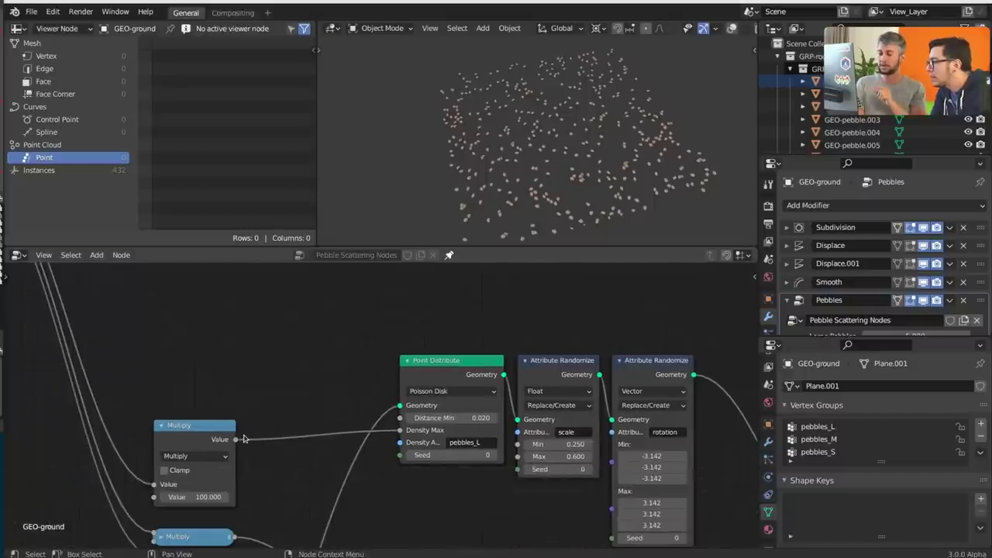
{"action": "scroll", "coordinate": [244, 439], "scroll_direction": "down", "scroll_amount": 3}
{"action": "middle_click_drag", "start_coordinate": [214, 350], "coordinate": [268, 419]}
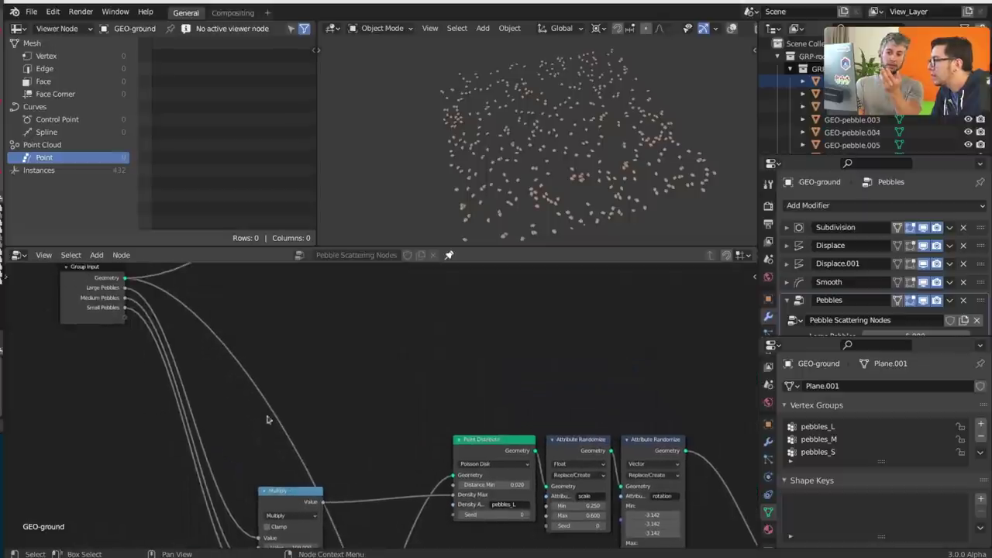
{"action": "left_click_drag", "start_coordinate": [101, 291], "coordinate": [90, 298]}
{"action": "left_click_drag", "start_coordinate": [280, 492], "coordinate": [272, 278]}
{"action": "middle_click_drag", "start_coordinate": [405, 289], "coordinate": [381, 459]}
{"action": "left_click_drag", "start_coordinate": [293, 460], "coordinate": [436, 329]}
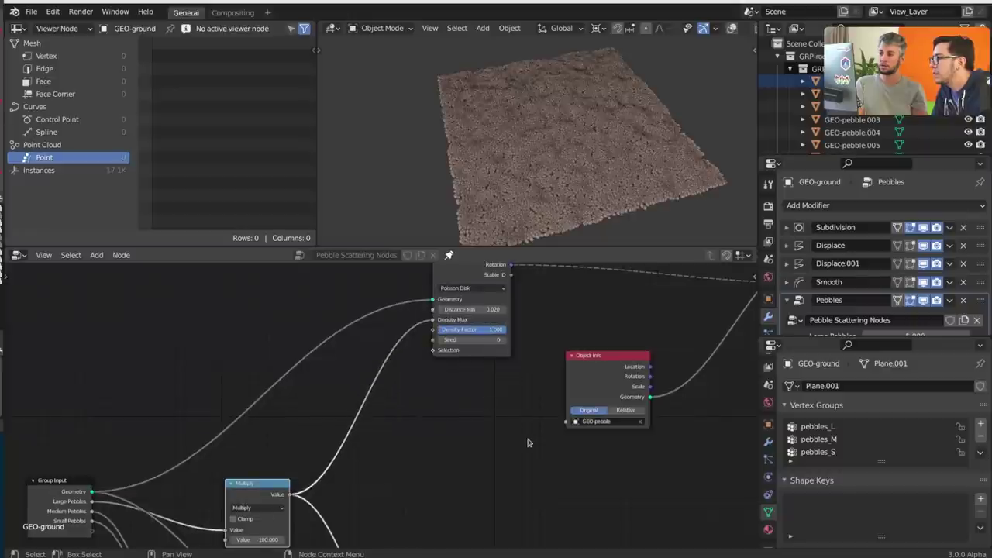
{"action": "middle_click_drag", "start_coordinate": [530, 446], "coordinate": [509, 444]}
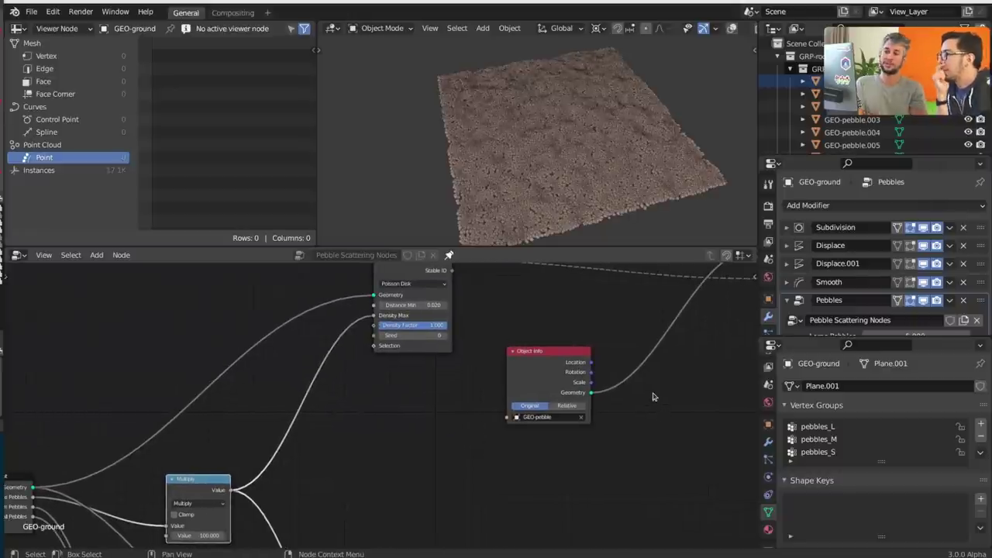
{"action": "middle_click_drag", "start_coordinate": [541, 480], "coordinate": [527, 277]}
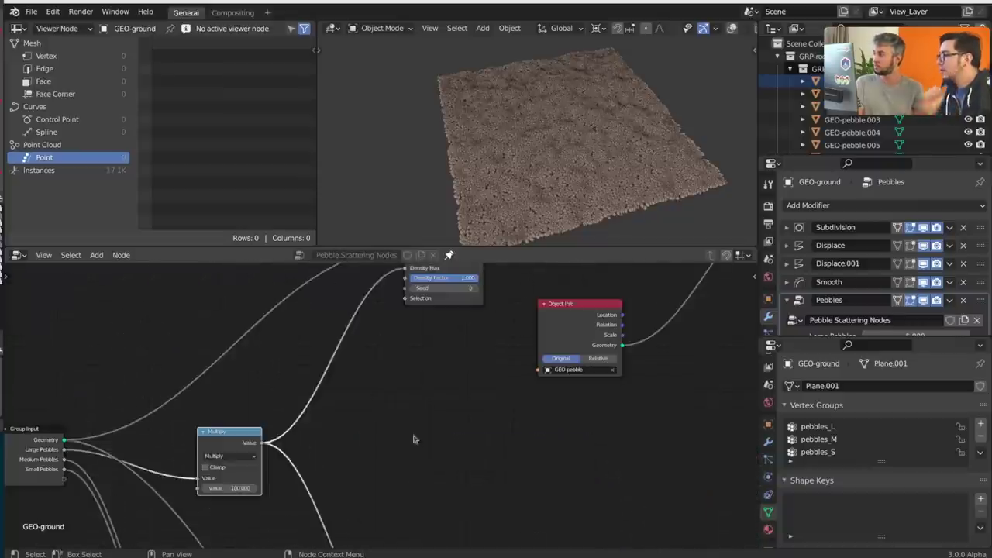
Examine the density inputs of the Poisson Disk distribution node and the scattered pebbles up close in the viewport
{"action": "middle_click_drag", "start_coordinate": [416, 436], "coordinate": [457, 421]}
{"action": "key", "text": "shift+a"}
{"action": "key", "text": "Escape"}
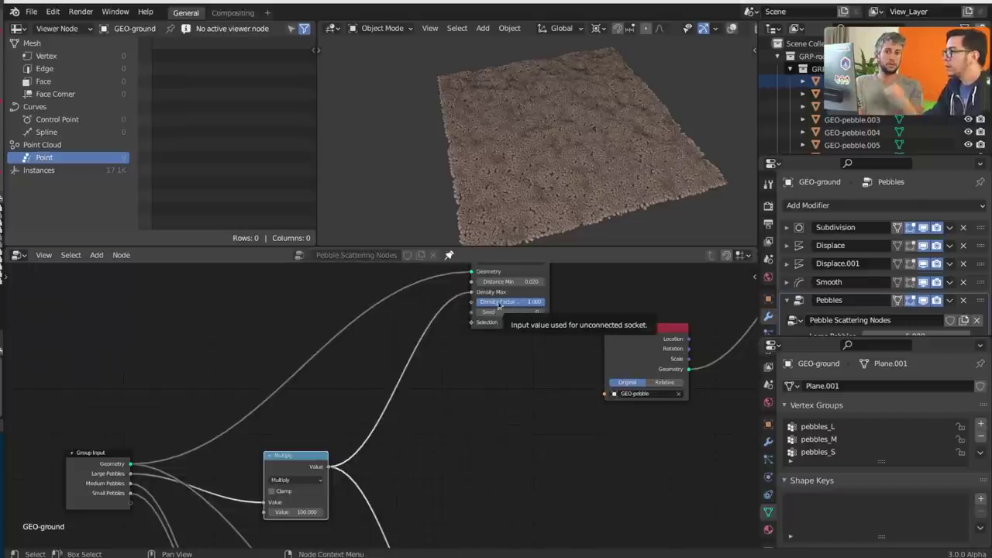
{"action": "scroll", "coordinate": [519, 307], "scroll_direction": "up", "scroll_amount": 6}
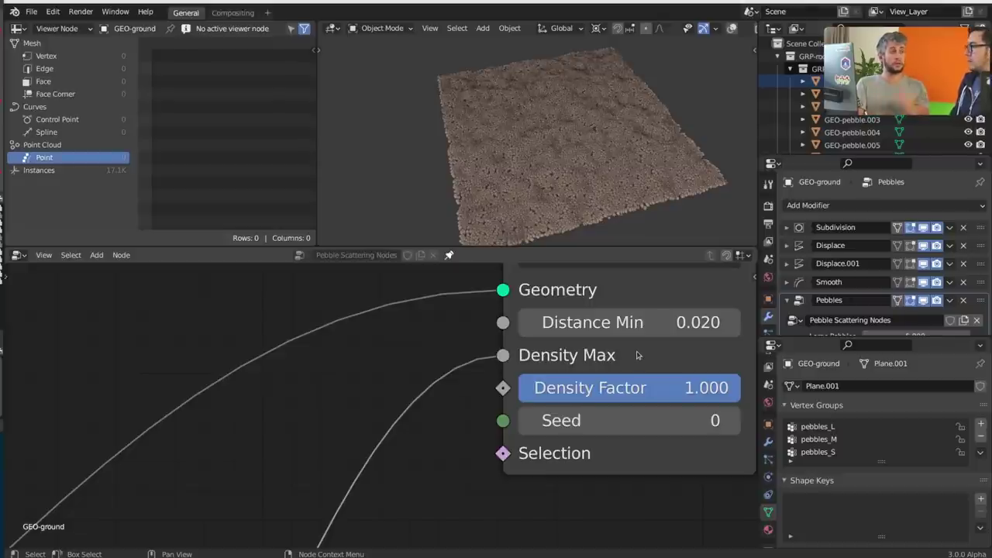
{"action": "middle_click_drag", "start_coordinate": [570, 374], "coordinate": [462, 508]}
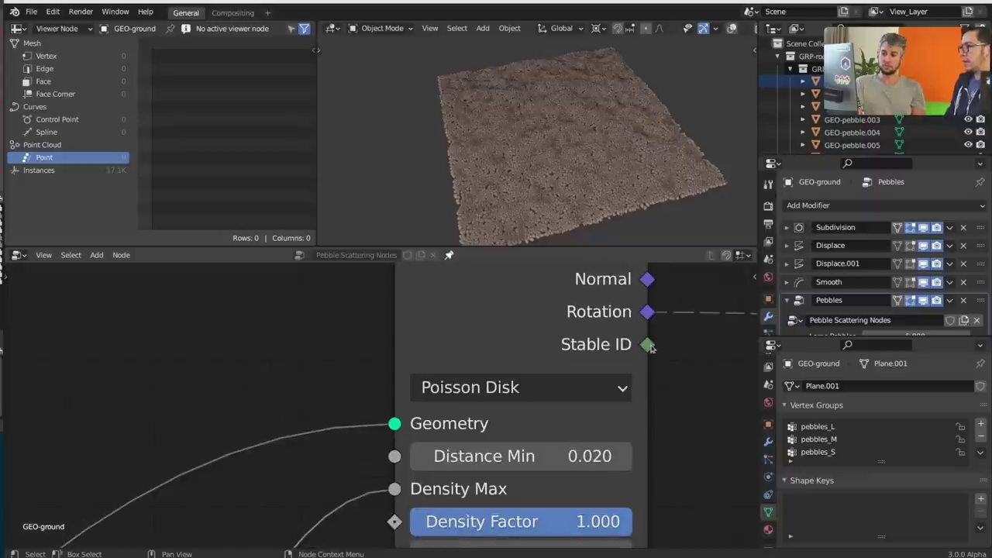
{"action": "middle_click_drag", "start_coordinate": [540, 423], "coordinate": [586, 345]}
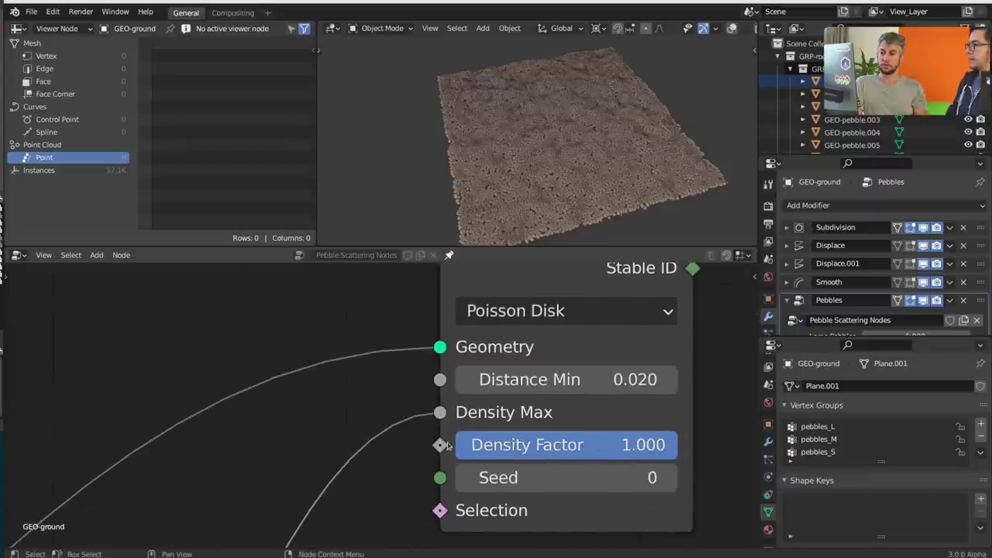
{"action": "mouse_move", "coordinate": [447, 445]}
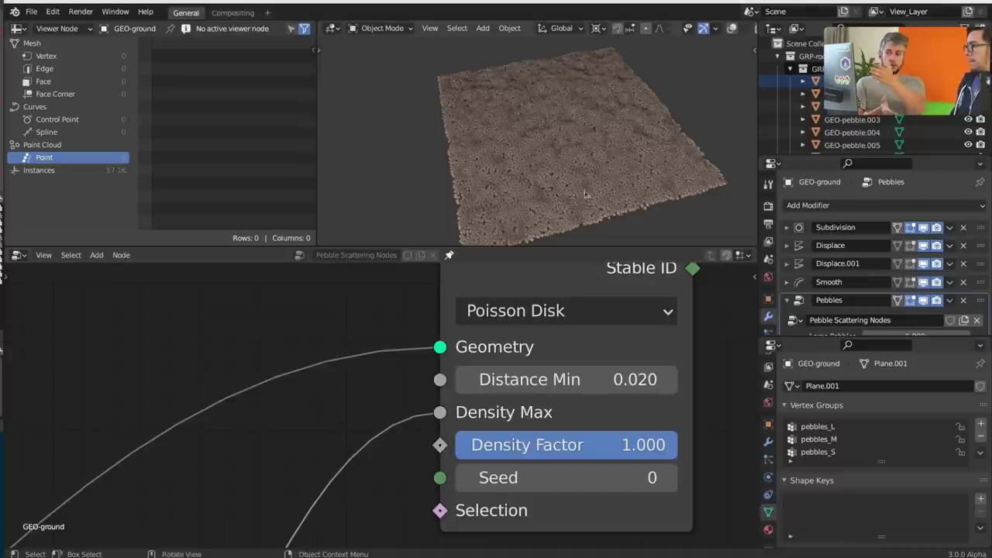
{"action": "scroll", "coordinate": [606, 144], "scroll_direction": "up", "scroll_amount": 8}
{"action": "middle_click_drag", "start_coordinate": [607, 144], "coordinate": [554, 166]}
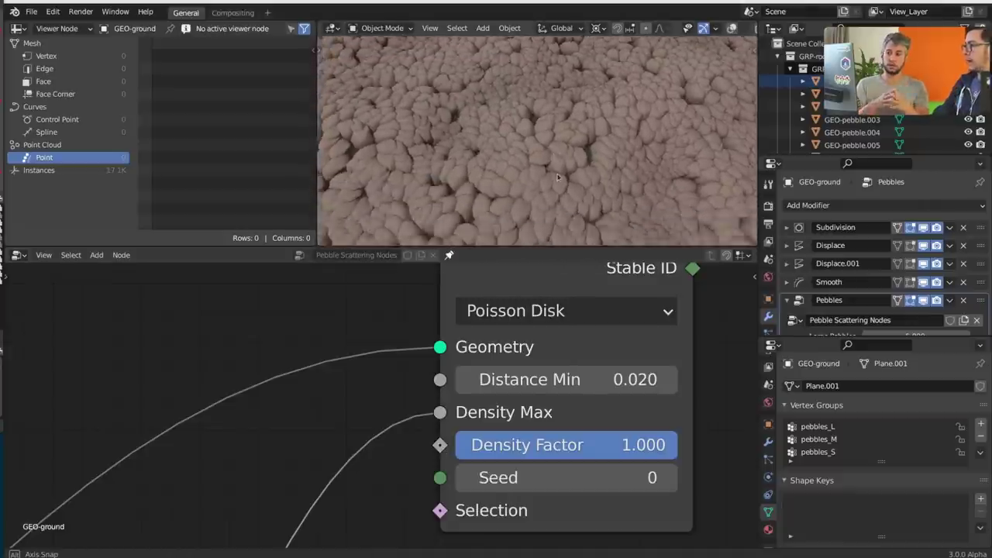
{"action": "scroll", "coordinate": [551, 161], "scroll_direction": "down", "scroll_amount": 6}
{"action": "scroll", "coordinate": [551, 161], "scroll_direction": "down", "scroll_amount": 4}
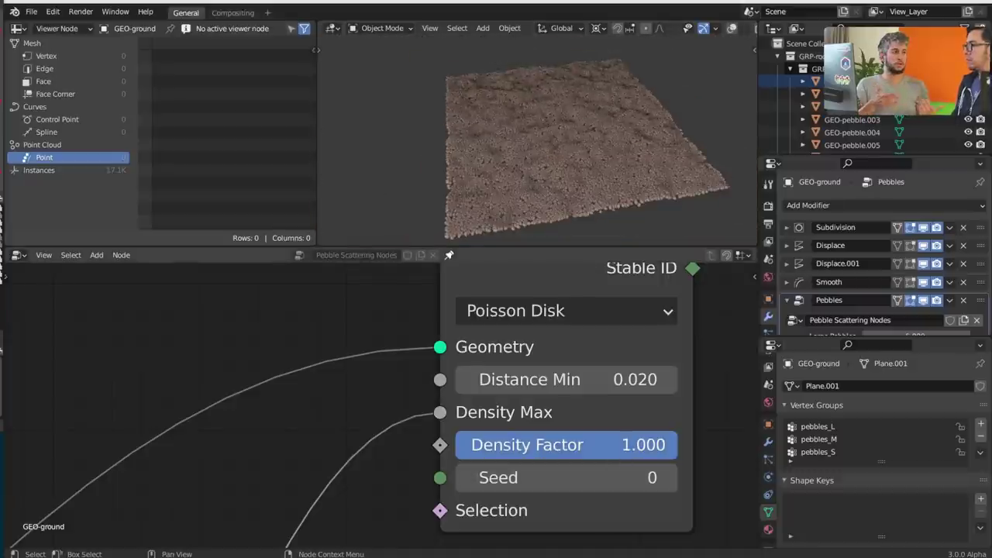
{"action": "left_click_drag", "start_coordinate": [565, 445], "coordinate": [540, 419]}
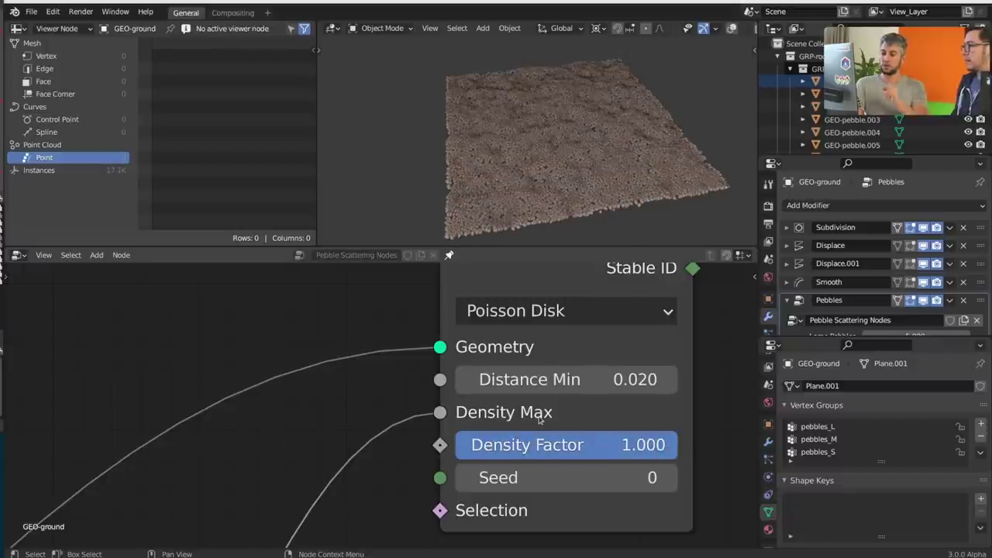
Expose the Density Factor of the Poisson Disk distribution node as a new socket on the Group Input node
{"action": "scroll", "coordinate": [540, 419], "scroll_direction": "down", "scroll_amount": 6}
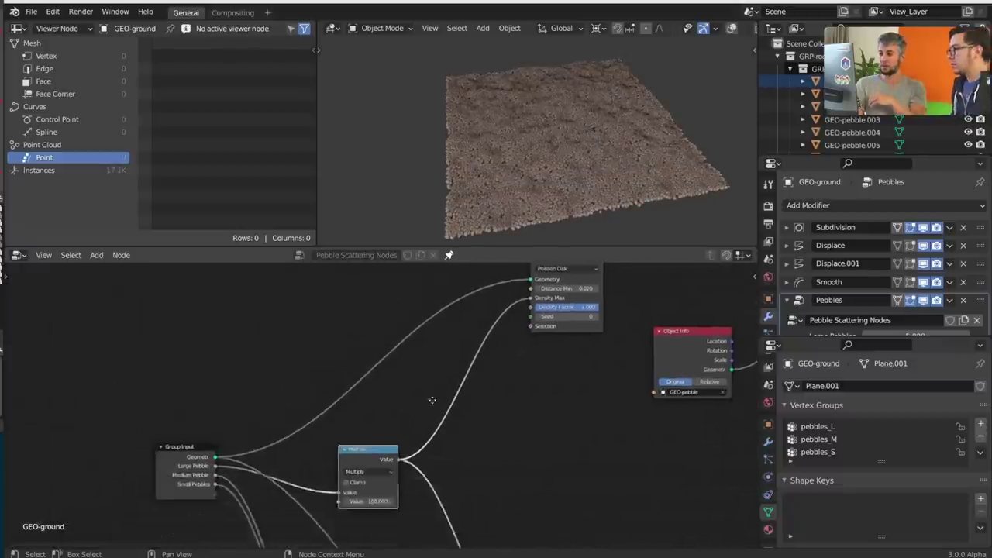
{"action": "middle_click_drag", "start_coordinate": [431, 400], "coordinate": [452, 381]}
{"action": "left_click_drag", "start_coordinate": [185, 466], "coordinate": [162, 472]}
{"action": "middle_click_drag", "start_coordinate": [573, 316], "coordinate": [580, 335]}
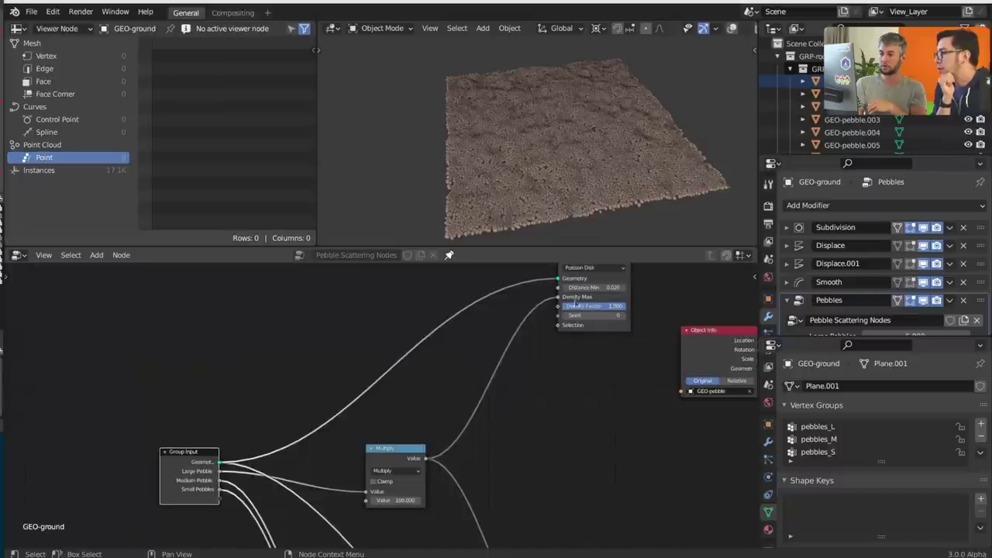
{"action": "left_click_drag", "start_coordinate": [557, 306], "coordinate": [220, 502]}
{"action": "scroll", "coordinate": [869, 313], "scroll_direction": "down", "scroll_amount": 3}
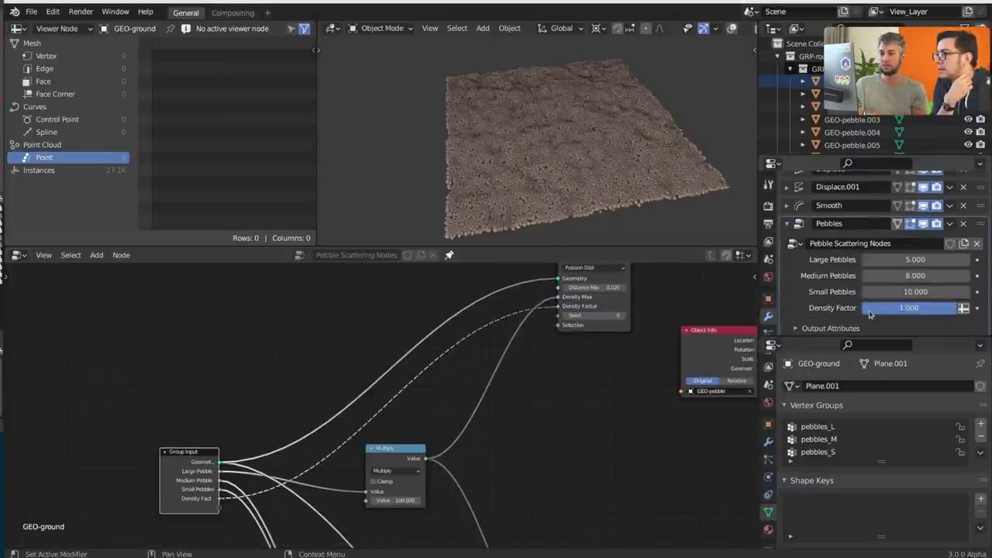
Rename the Density Factor group input to LargePebbleMask
{"action": "key", "text": "n"}
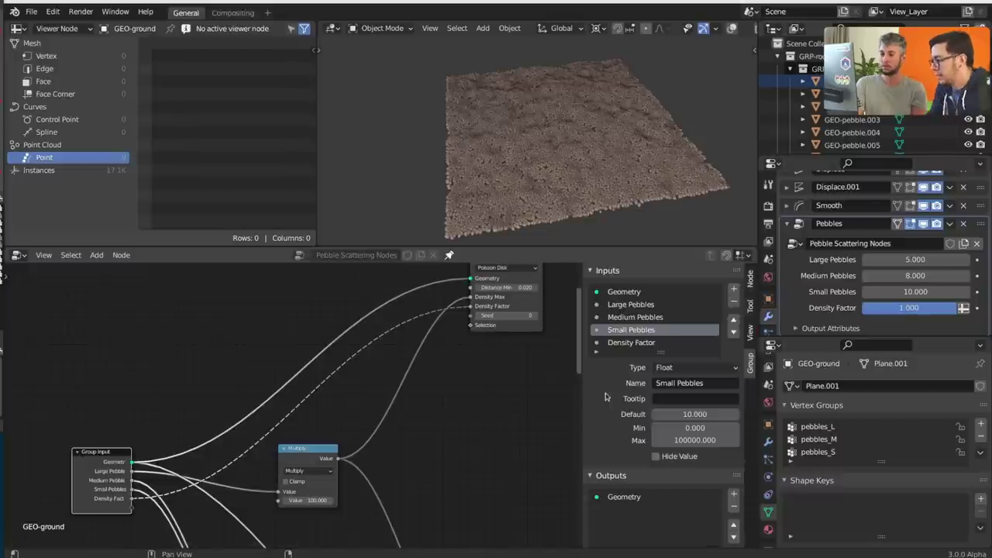
{"action": "left_click", "coordinate": [640, 343]}
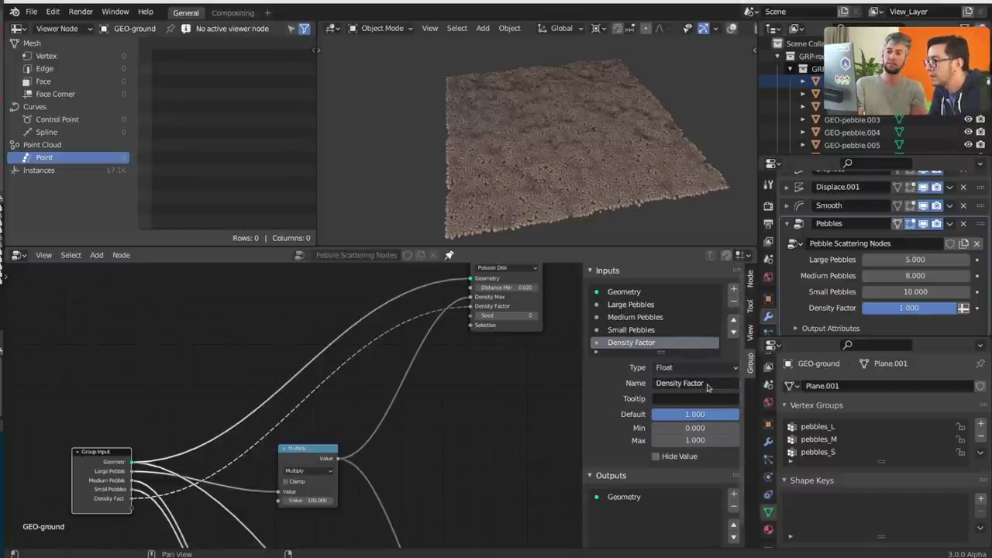
{"action": "left_click", "coordinate": [711, 385]}
{"action": "type", "text": "La"}
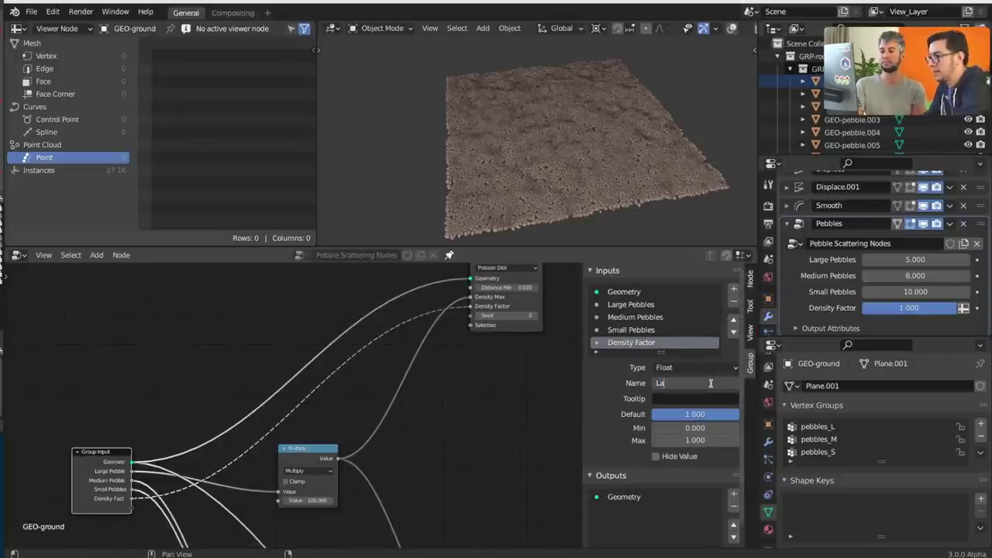
{"action": "type", "text": "rgePebbleM"}
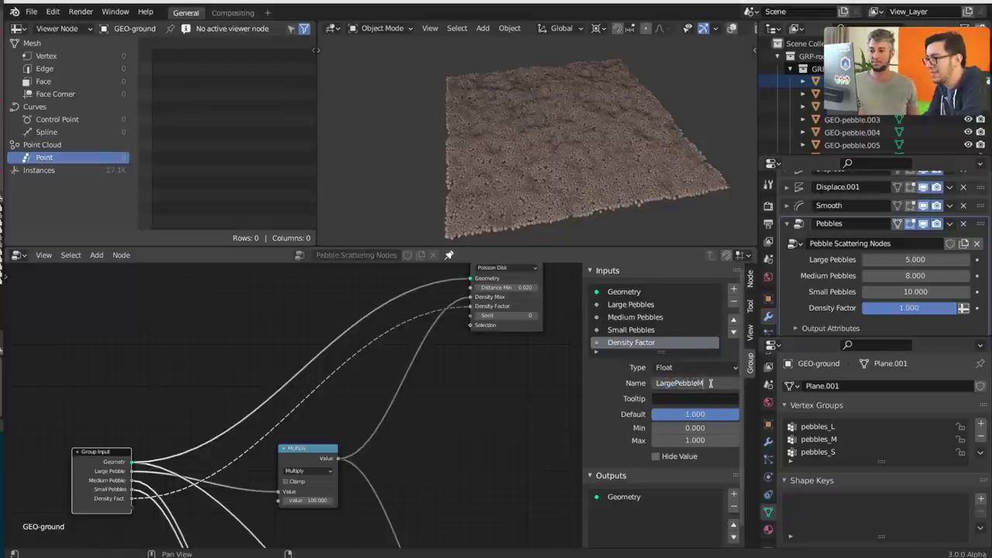
{"action": "type", "text": "ask"}
{"action": "key", "text": "Return"}
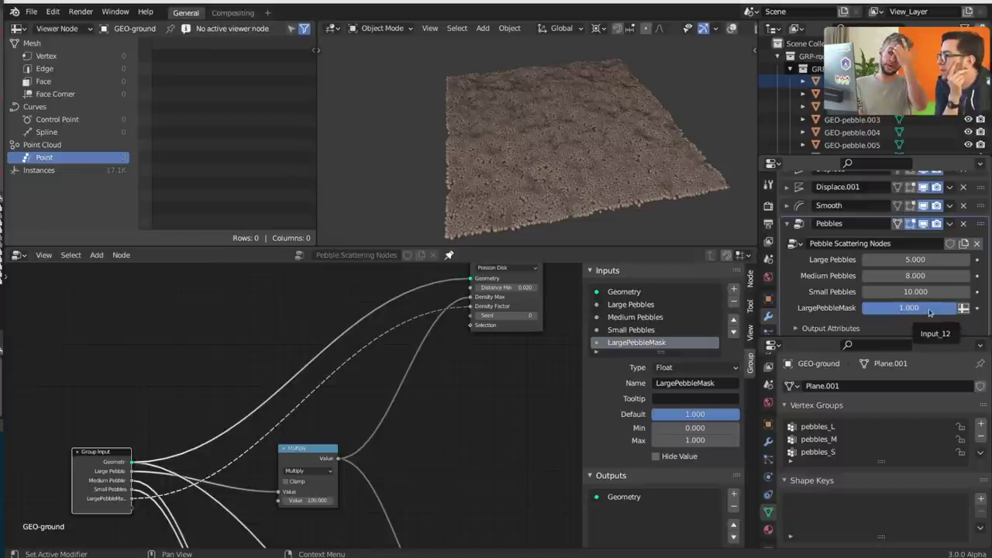
Switch the Pebbles modifier's LargePebbleMask input to an attribute and assign the vertex group pebbles_L
{"action": "mouse_move", "coordinate": [933, 312]}
{"action": "left_mouse_down"}
{"action": "mouse_move", "coordinate": [874, 313]}
{"action": "mouse_move", "coordinate": [937, 312]}
{"action": "left_mouse_up"}
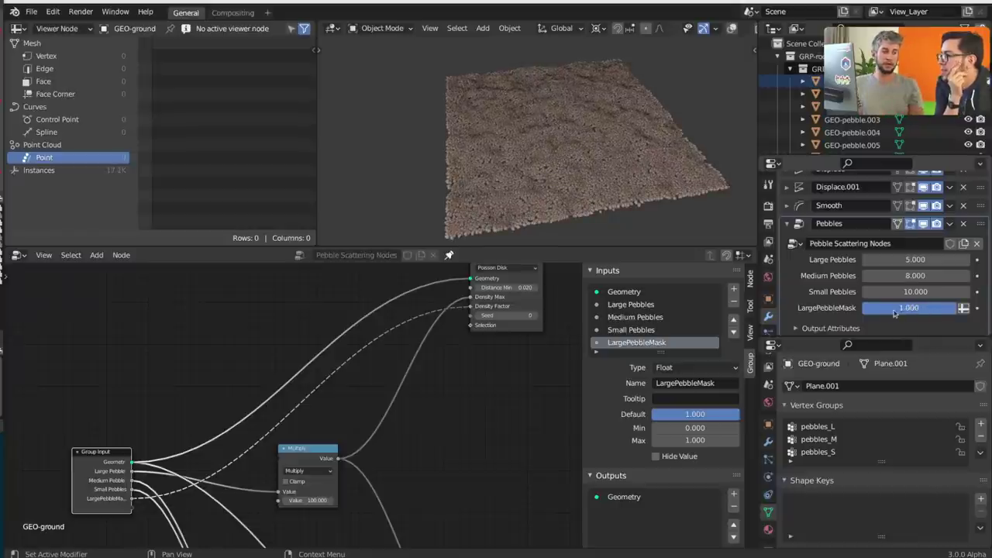
{"action": "left_click", "coordinate": [963, 308]}
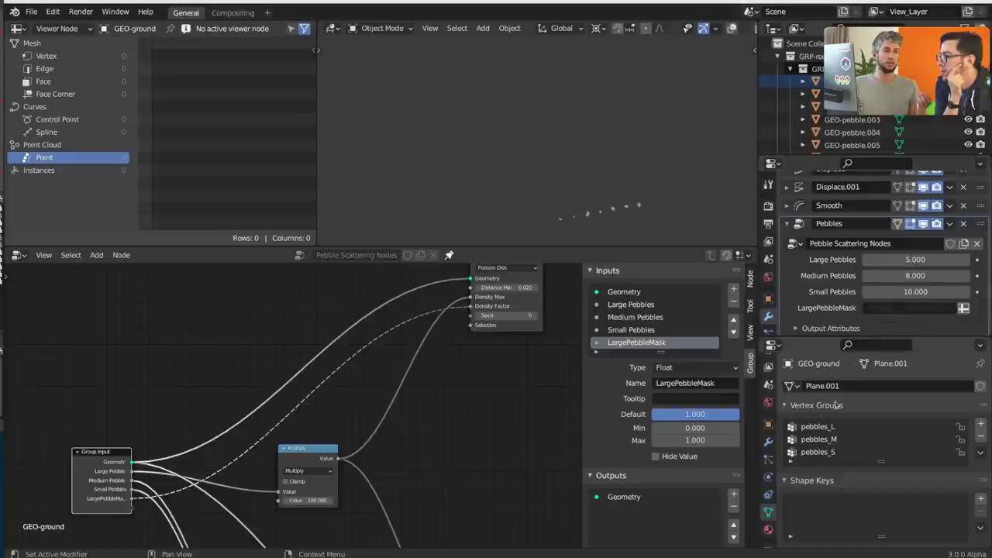
{"action": "left_click", "coordinate": [831, 428]}
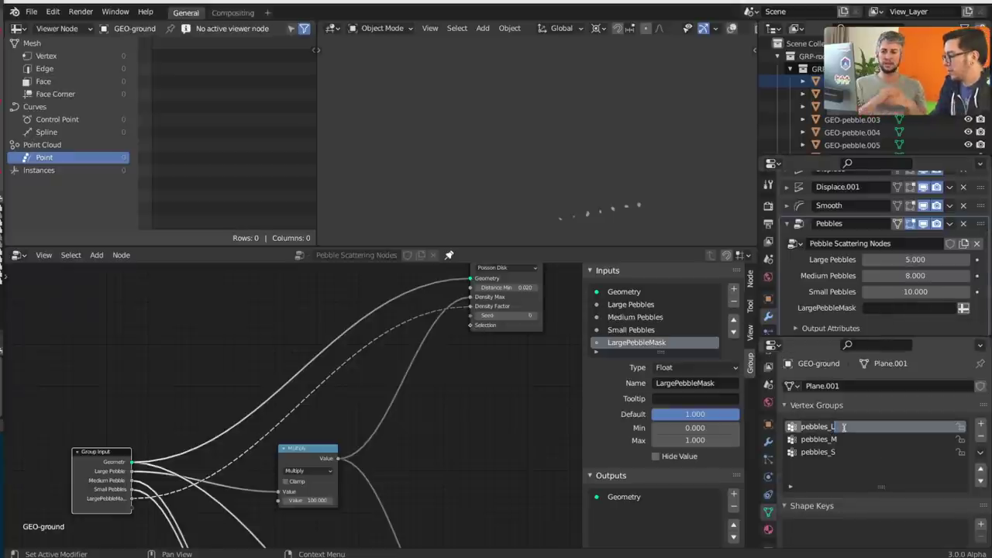
{"action": "left_click", "coordinate": [908, 308]}
{"action": "type", "text": "pebbles_L"}
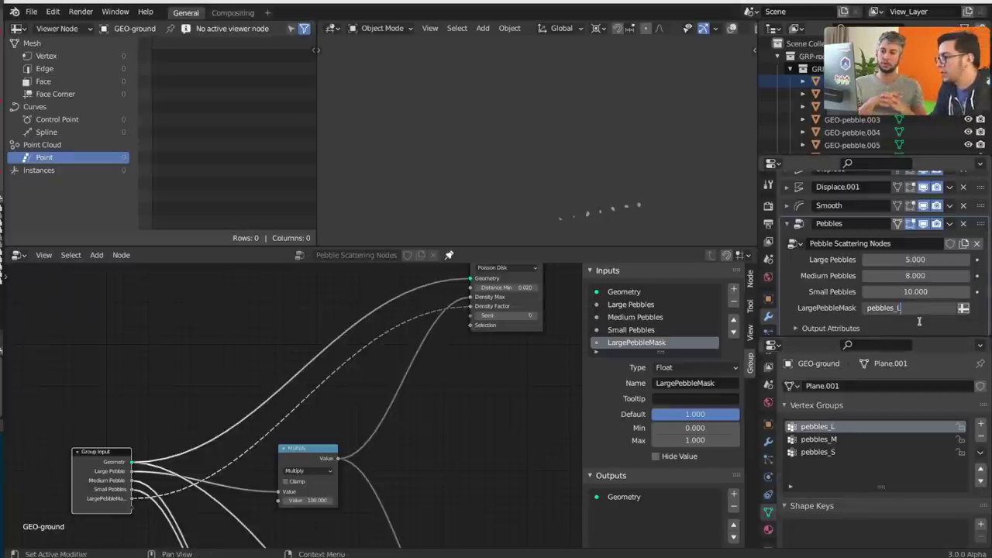
{"action": "key", "text": "Return"}
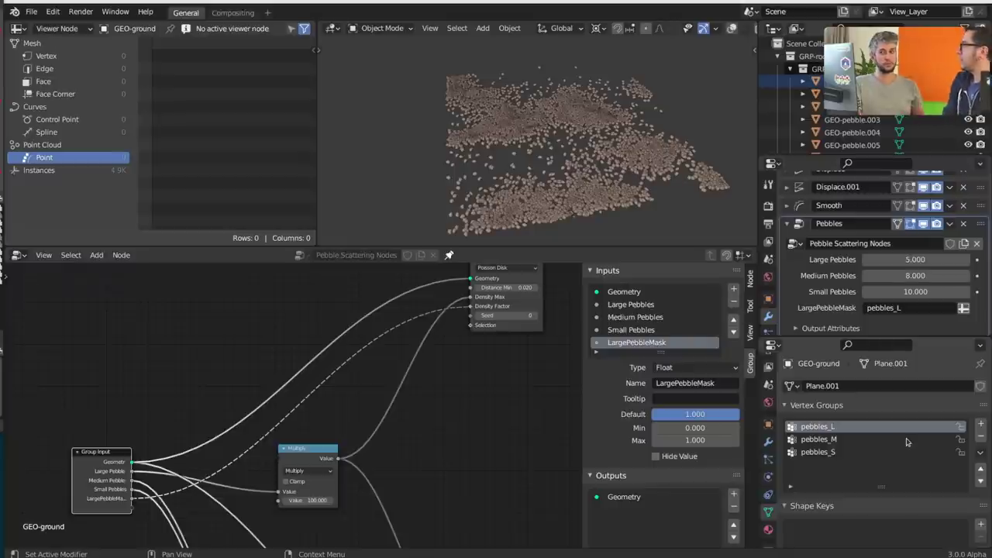
Duplicate the Multiply node and insert the copy on the link between LargePebbleMask and Density Factor
{"action": "scroll", "coordinate": [895, 487], "scroll_direction": "down", "scroll_amount": 3}
{"action": "scroll", "coordinate": [894, 487], "scroll_direction": "up", "scroll_amount": 3}
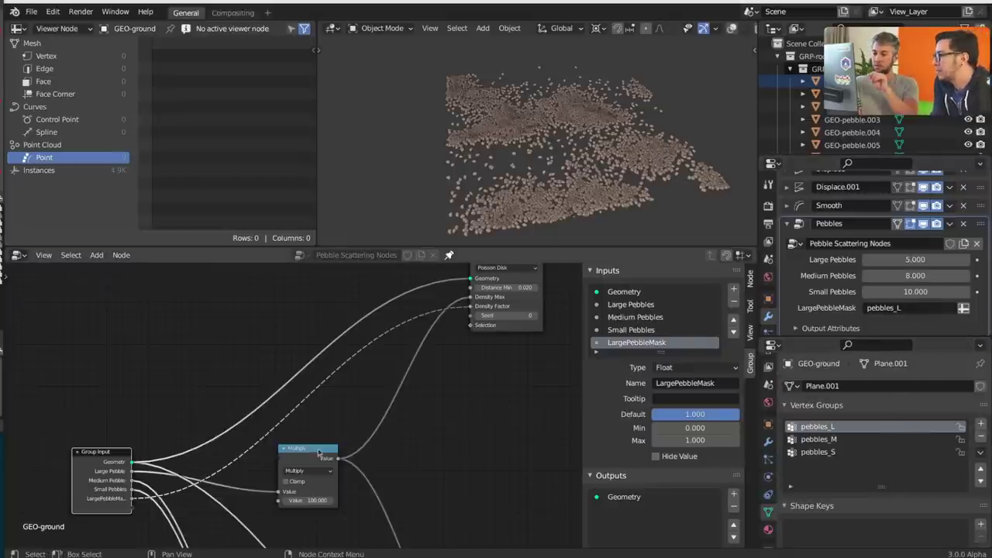
{"action": "scroll", "coordinate": [309, 452], "scroll_direction": "down", "scroll_amount": 2}
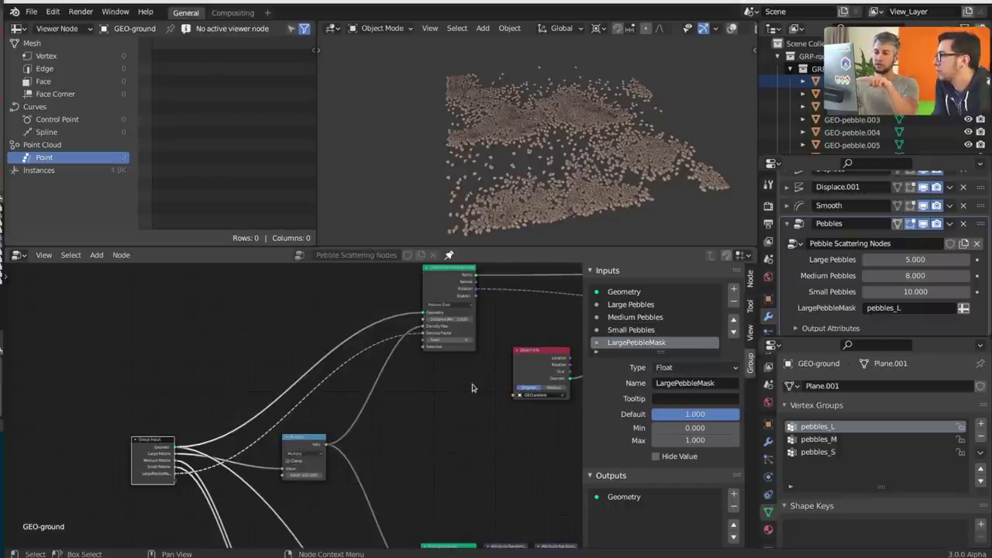
{"action": "middle_click_drag", "start_coordinate": [471, 387], "coordinate": [439, 396]}
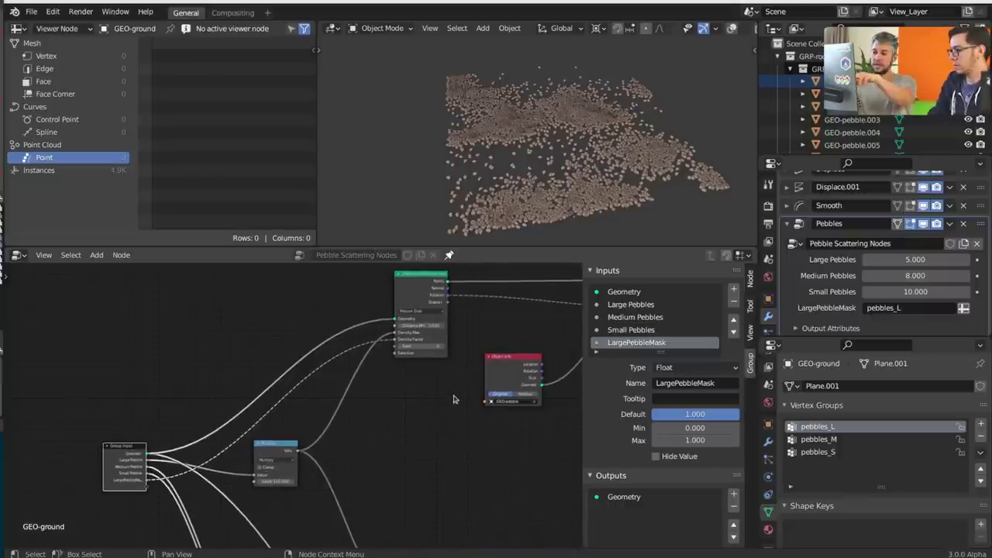
{"action": "key", "text": "n"}
{"action": "scroll", "coordinate": [434, 384], "scroll_direction": "up", "scroll_amount": 3}
{"action": "left_click_drag", "start_coordinate": [344, 483], "coordinate": [357, 430]}
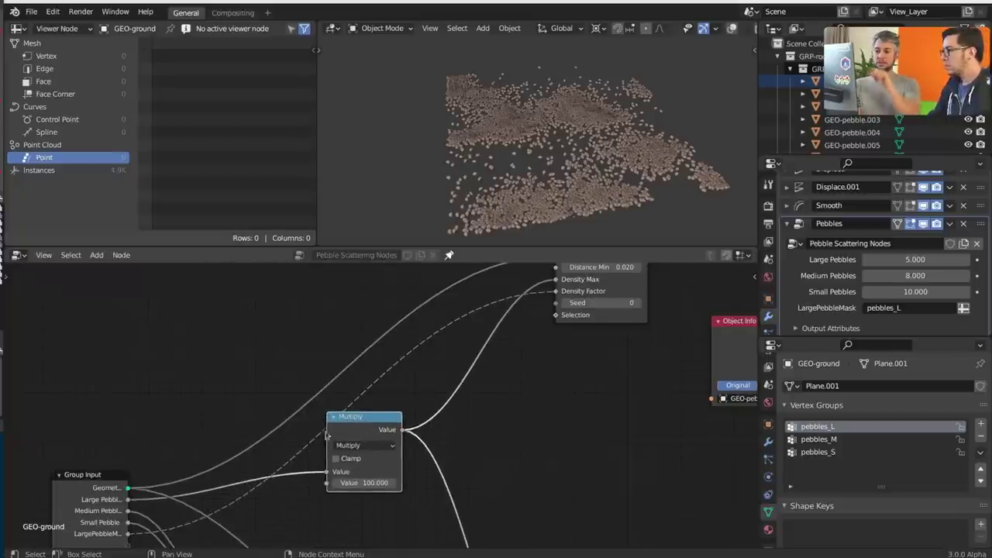
{"action": "middle_click_drag", "start_coordinate": [326, 435], "coordinate": [411, 431]}
{"action": "scroll", "coordinate": [409, 430], "scroll_direction": "down", "scroll_amount": 3}
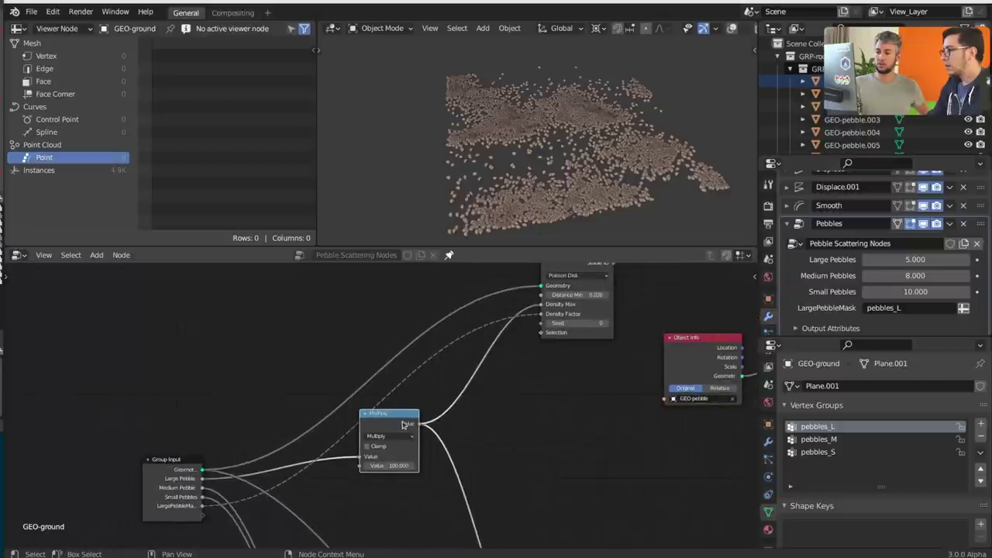
{"action": "left_click_drag", "start_coordinate": [403, 425], "coordinate": [451, 462]}
{"action": "key", "text": "shift+d"}
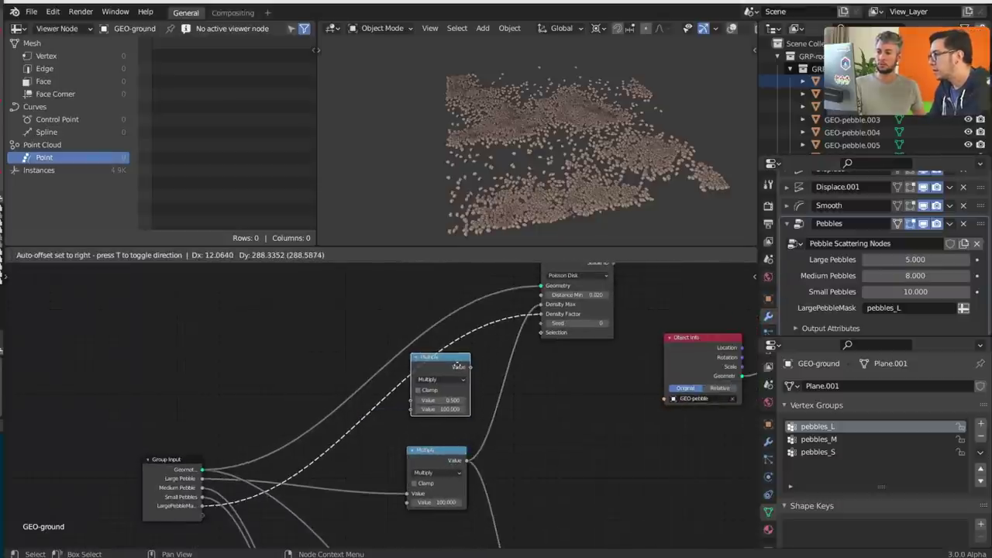
{"action": "left_click", "coordinate": [459, 364]}
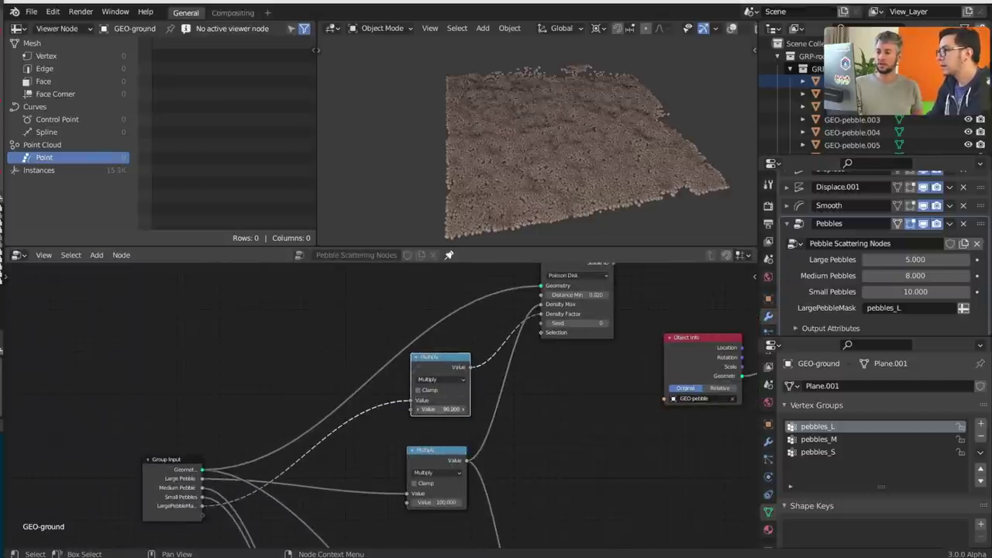
Try different multipliers for LargePebbleMask in the duplicated Multiply node, including 0, and settle on 1.3
{"action": "left_click_drag", "start_coordinate": [440, 409], "coordinate": [364, 409]}
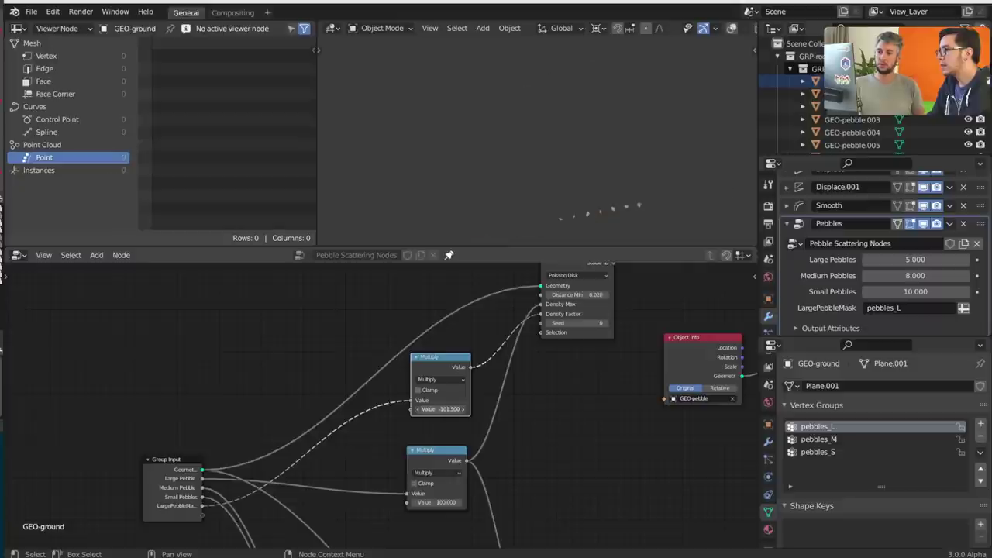
{"action": "left_click", "coordinate": [457, 409]}
{"action": "type", "text": "0"}
{"action": "key", "text": "Return"}
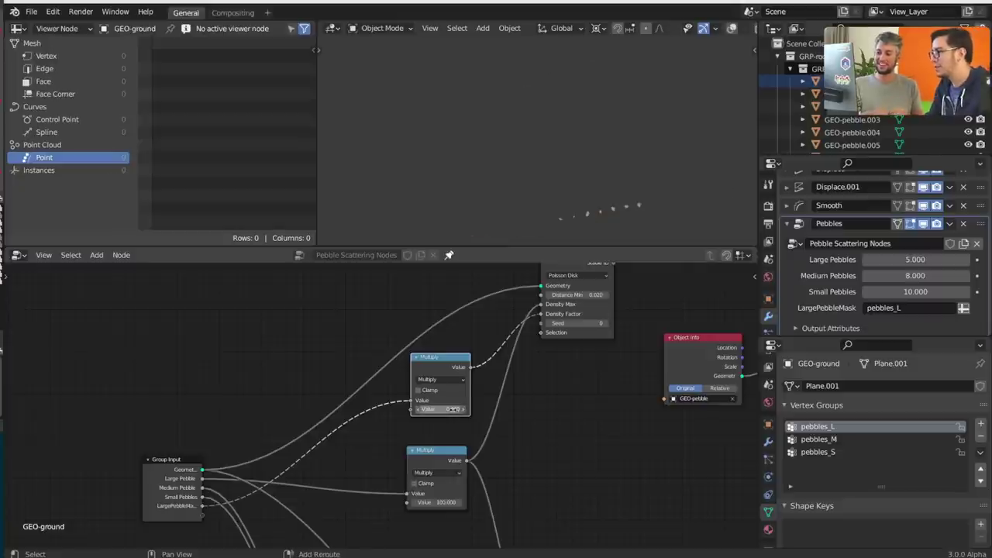
{"action": "left_click_drag", "start_coordinate": [440, 409], "coordinate": [550, 410]}
{"action": "mouse_move", "coordinate": [477, 408]}
{"action": "left_mouse_down"}
{"action": "mouse_move", "coordinate": [439, 408]}
{"action": "mouse_move", "coordinate": [460, 403]}
{"action": "left_mouse_up"}
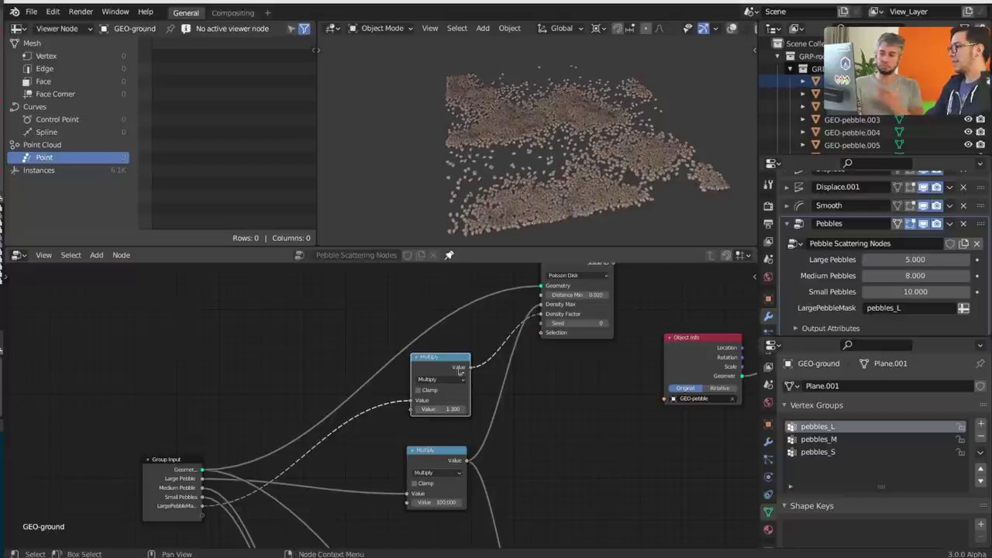
Insert a ColorRamp between the upper Multiply node and Density Factor, and tighten its stops with the black stop at 0.414
{"action": "key", "text": "shift+a"}
{"action": "mouse_move", "coordinate": [581, 401]}
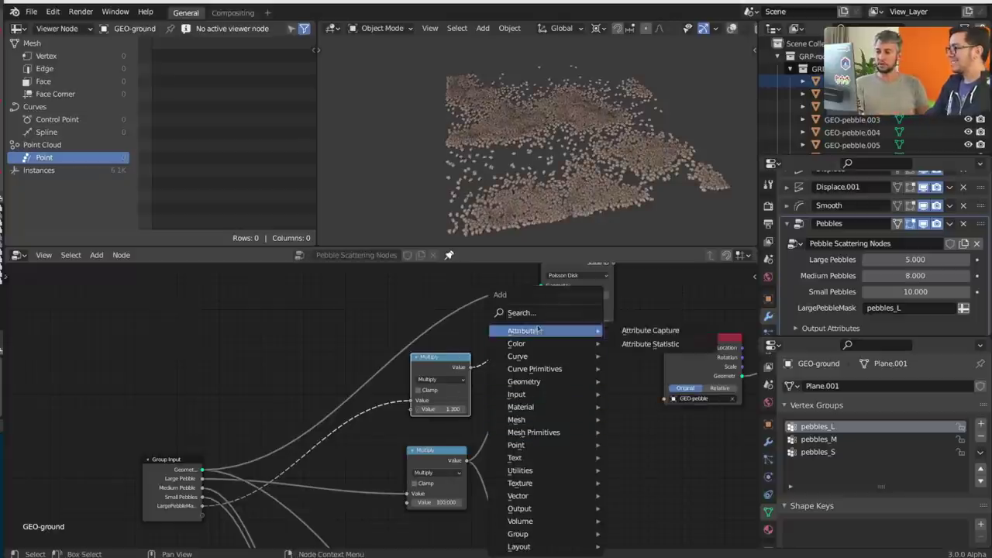
{"action": "mouse_move", "coordinate": [540, 509]}
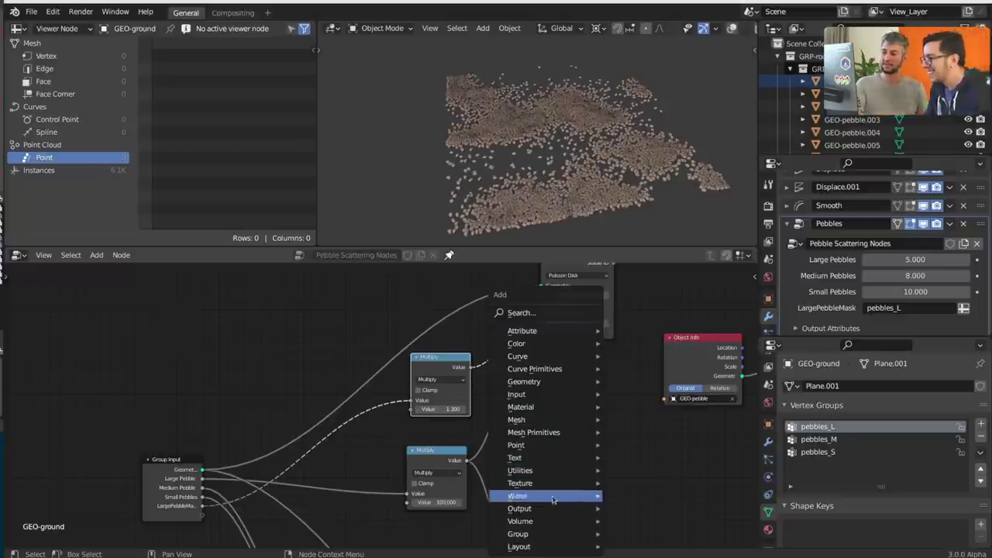
{"action": "mouse_move", "coordinate": [534, 473]}
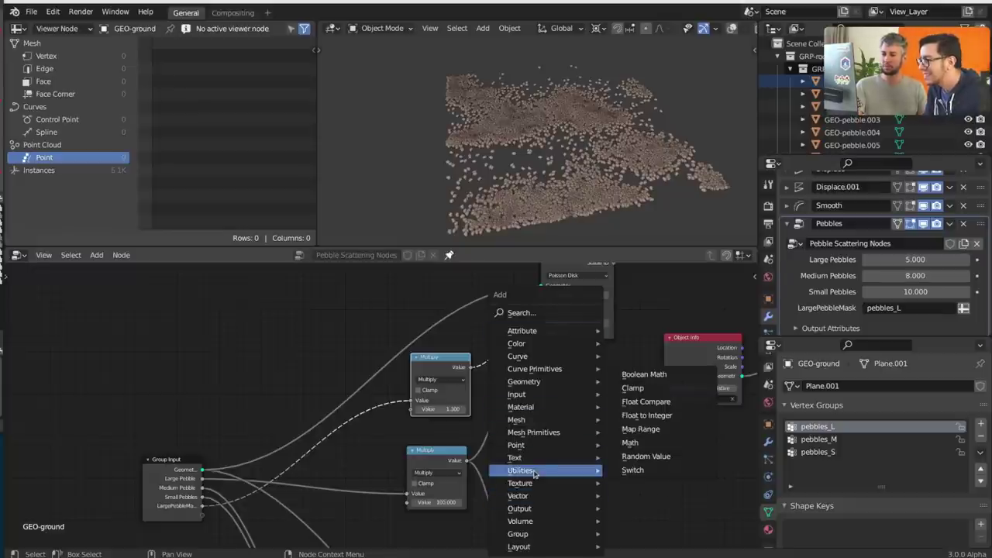
{"action": "left_click", "coordinate": [537, 312]}
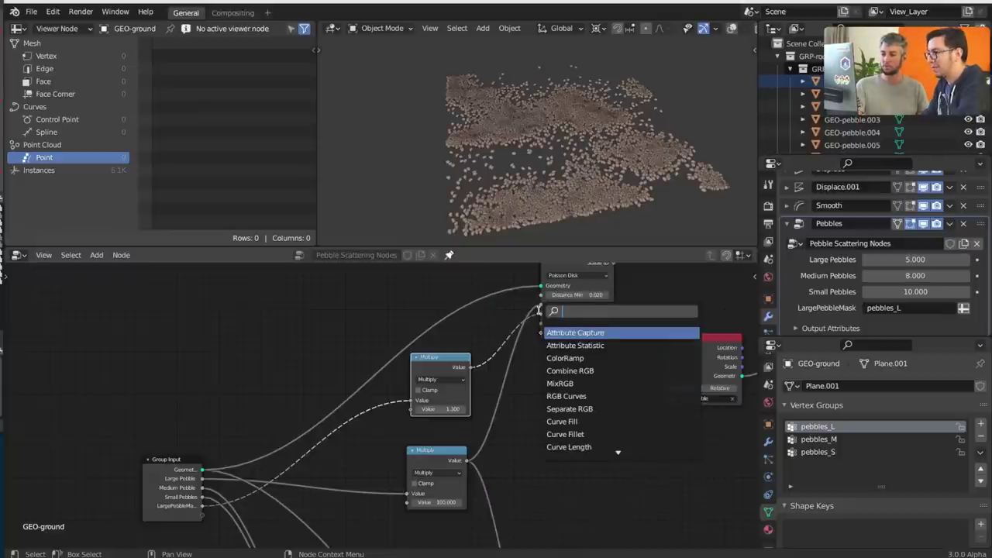
{"action": "type", "text": "ramp"}
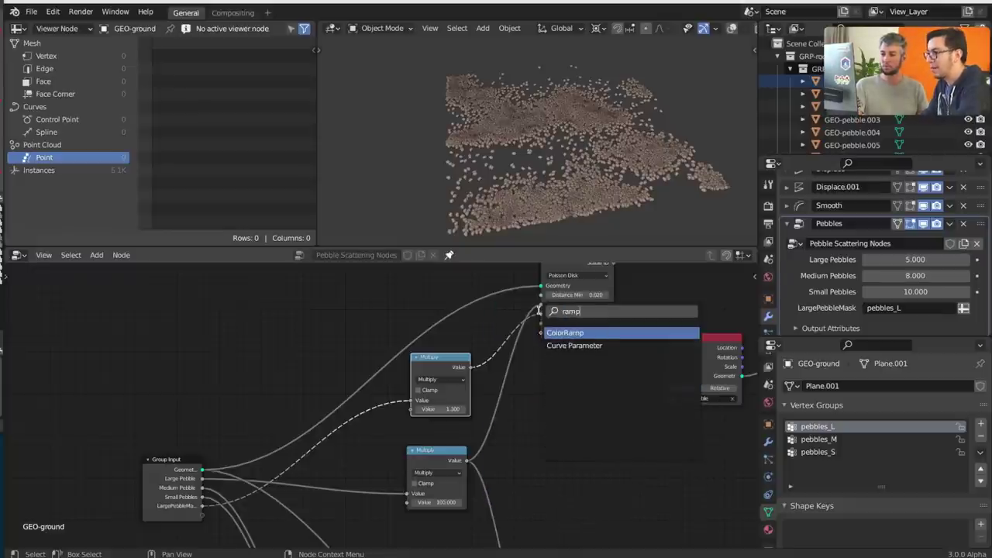
{"action": "left_click", "coordinate": [586, 333]}
{"action": "left_click", "coordinate": [527, 361]}
{"action": "left_click_drag", "start_coordinate": [512, 375], "coordinate": [548, 378]}
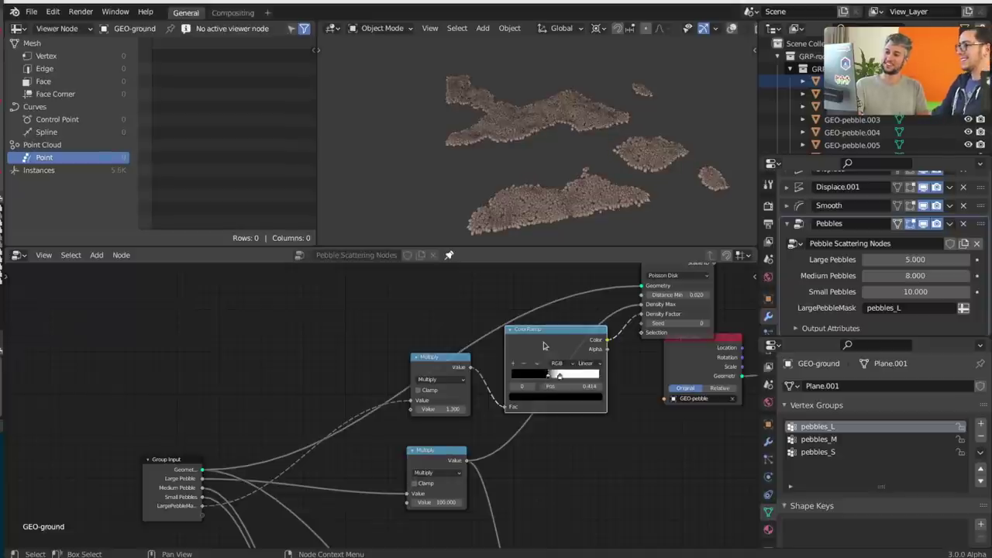
Collapse the ColorRamp node and the Multiply node that feeds it
{"action": "scroll", "coordinate": [474, 375], "scroll_direction": "up", "scroll_amount": 2}
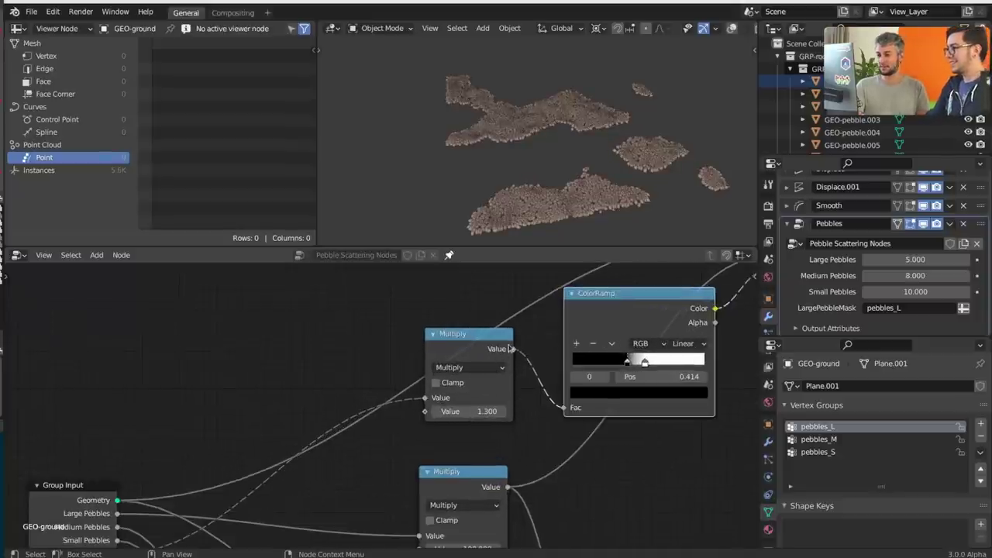
{"action": "middle_click_drag", "start_coordinate": [690, 303], "coordinate": [591, 340]}
{"action": "scroll", "coordinate": [636, 350], "scroll_direction": "up", "scroll_amount": 6}
{"action": "middle_click_drag", "start_coordinate": [682, 339], "coordinate": [556, 361]}
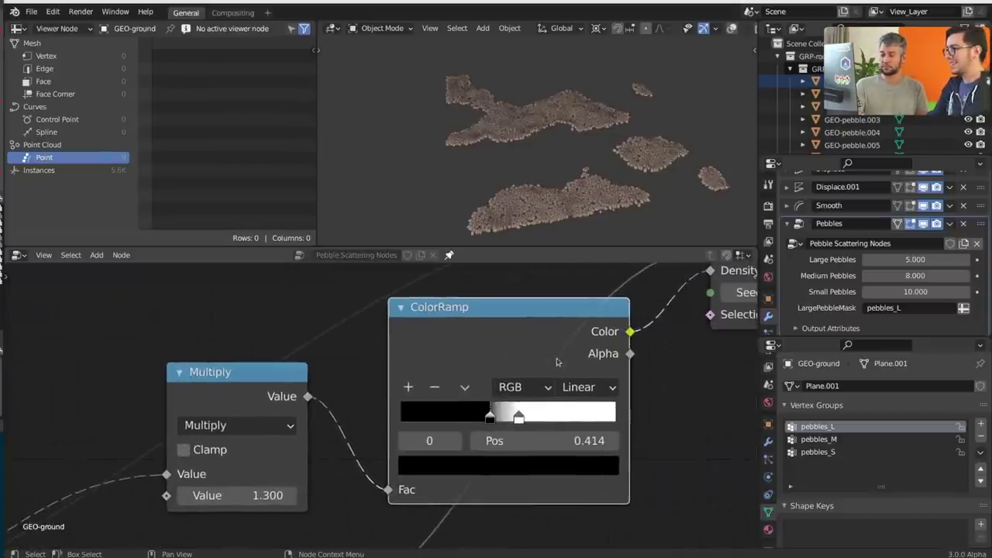
{"action": "scroll", "coordinate": [557, 361], "scroll_direction": "down", "scroll_amount": 6}
{"action": "key", "text": "h"}
{"action": "middle_click_drag", "start_coordinate": [490, 395], "coordinate": [607, 397]}
{"action": "left_click", "coordinate": [410, 396]}
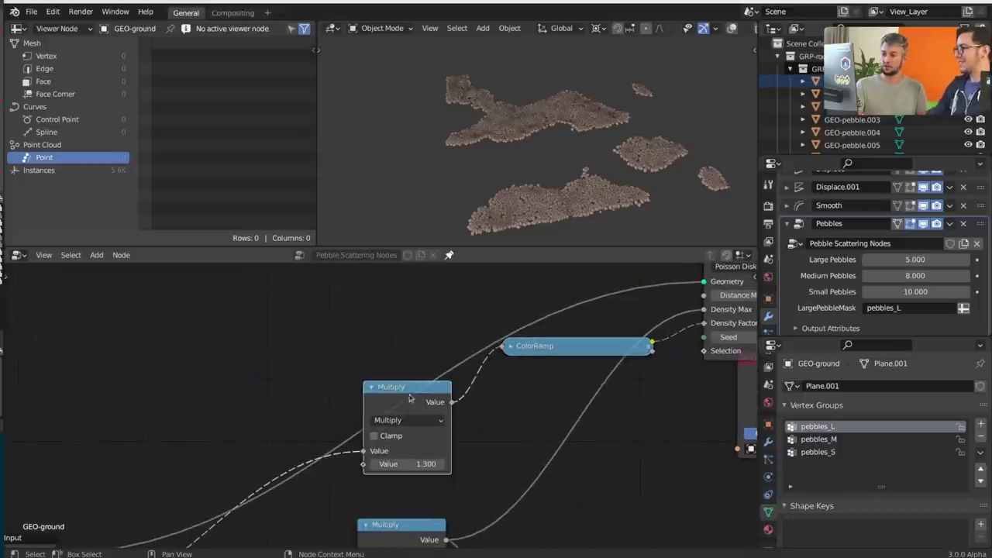
{"action": "key", "text": "h"}
Stack the collapsed Multiply and ColorRamp nodes directly above the expanded Multiply node
{"action": "key", "text": "g"}
{"action": "left_click", "coordinate": [391, 340]}
{"action": "left_click_drag", "start_coordinate": [576, 354], "coordinate": [564, 361]}
{"action": "key", "text": "g"}
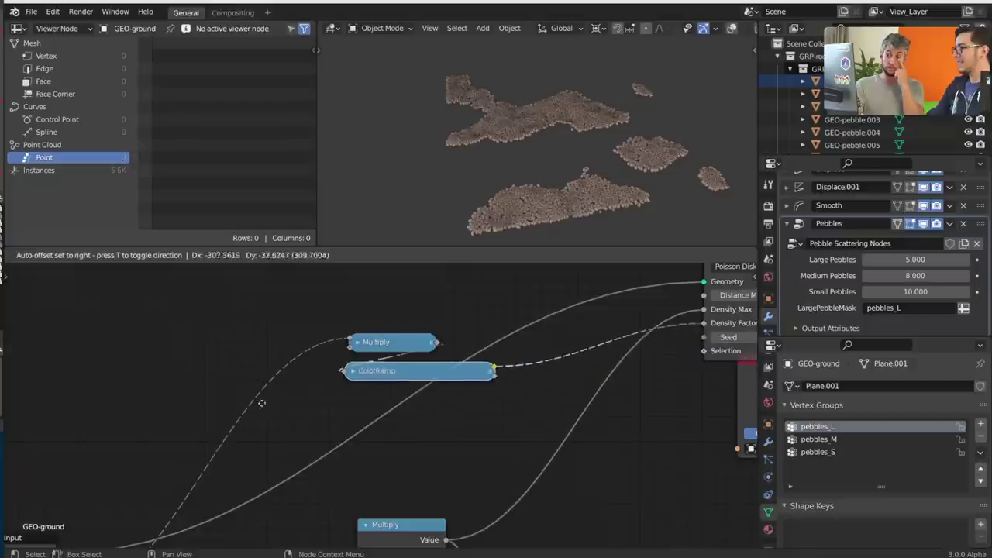
{"action": "left_click", "coordinate": [273, 407]}
{"action": "left_click_drag", "start_coordinate": [497, 378], "coordinate": [430, 429]}
{"action": "left_click", "coordinate": [397, 345], "text": "shift"}
{"action": "scroll", "coordinate": [473, 452], "scroll_direction": "down", "scroll_amount": 4}
{"action": "key", "text": "g"}
{"action": "left_click", "coordinate": [537, 460]}
{"action": "middle_click_drag", "start_coordinate": [531, 470], "coordinate": [543, 416]}
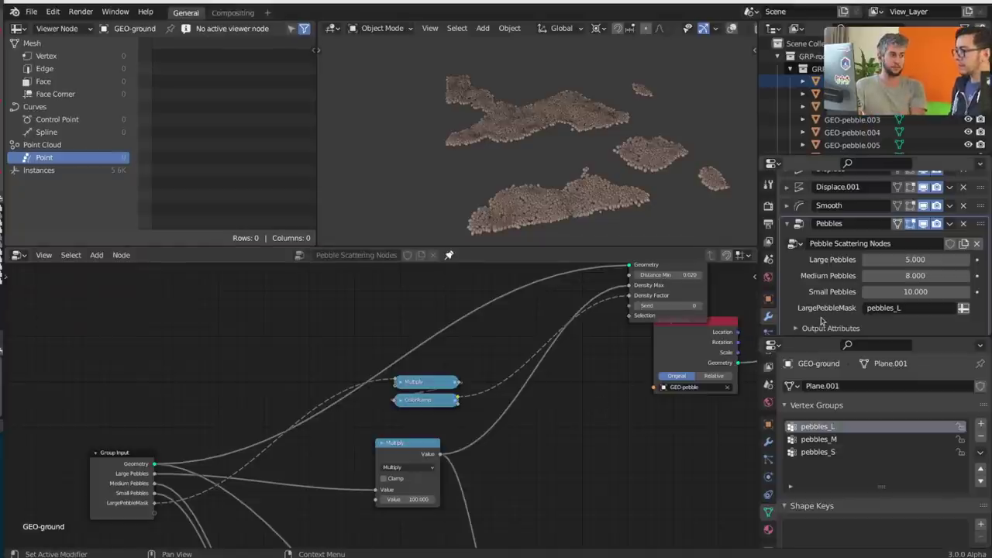
Move the Distribute Points on Faces node up, clear of the Object Info node
{"action": "scroll", "coordinate": [593, 381], "scroll_direction": "up", "scroll_amount": 4}
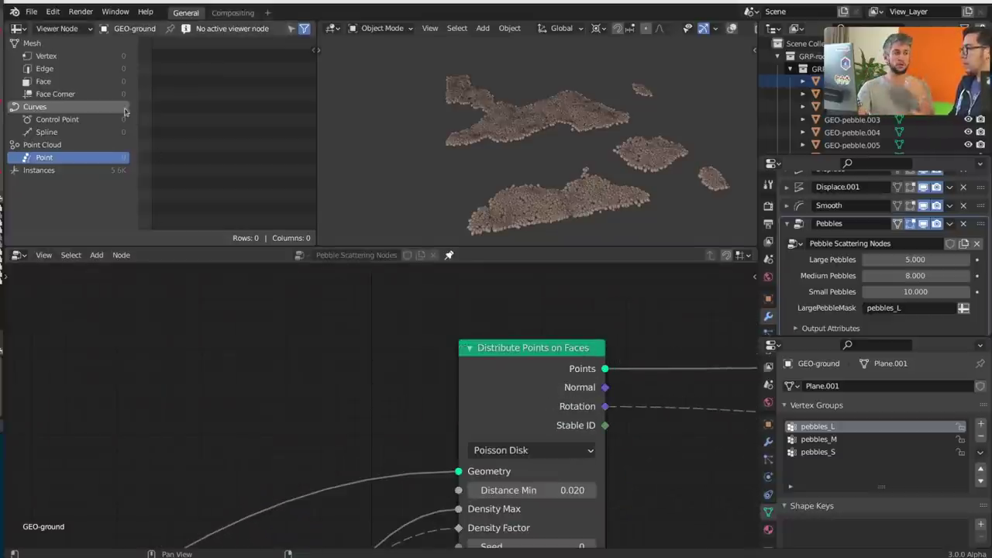
{"action": "scroll", "coordinate": [586, 357], "scroll_direction": "down", "scroll_amount": 1}
{"action": "scroll", "coordinate": [586, 358], "scroll_direction": "down", "scroll_amount": 2}
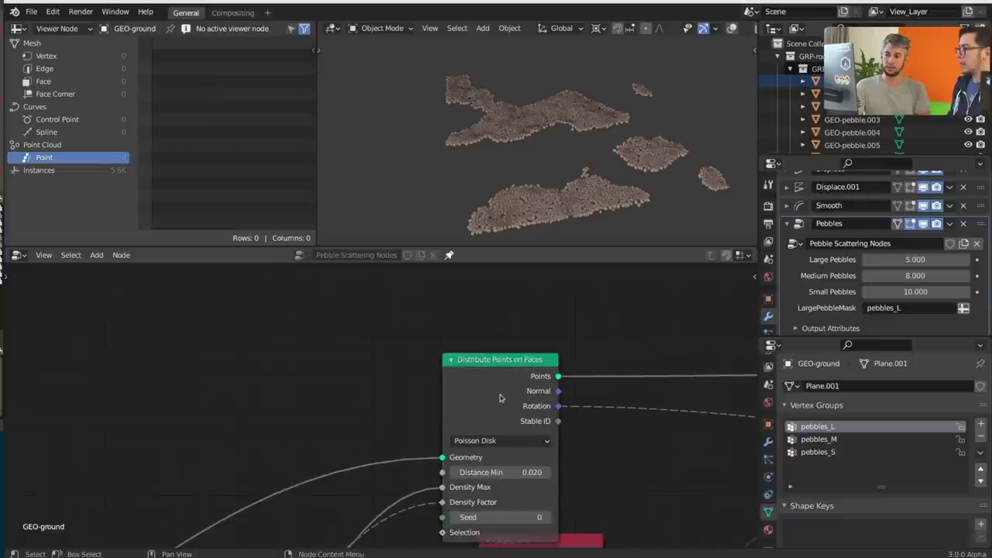
{"action": "left_click_drag", "start_coordinate": [499, 394], "coordinate": [526, 354]}
{"action": "left_click", "coordinate": [378, 351]}
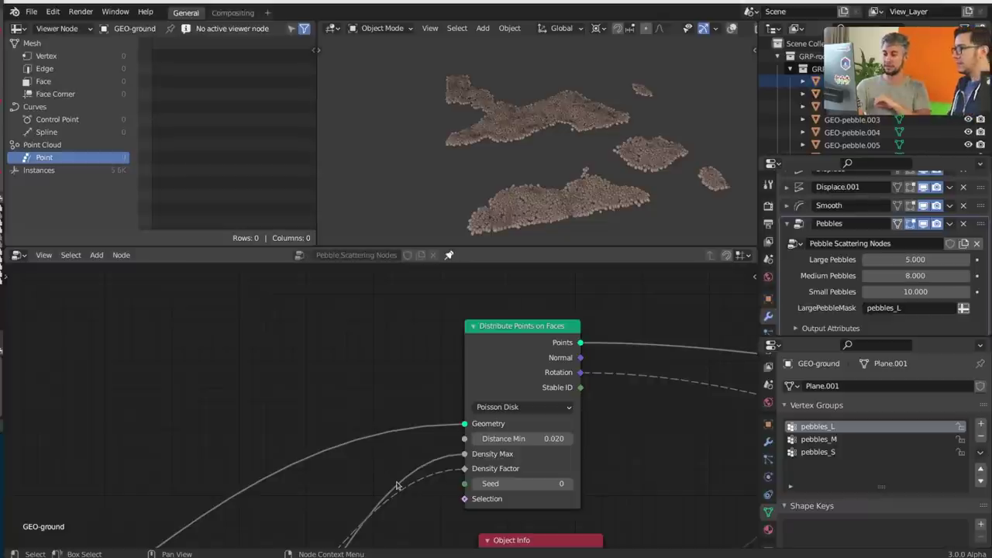
Spread the Object Info and Distribute Points on Faces nodes apart to make room before Instance on Points
{"action": "scroll", "coordinate": [396, 485], "scroll_direction": "down", "scroll_amount": 1}
{"action": "middle_click_drag", "start_coordinate": [398, 480], "coordinate": [379, 335]}
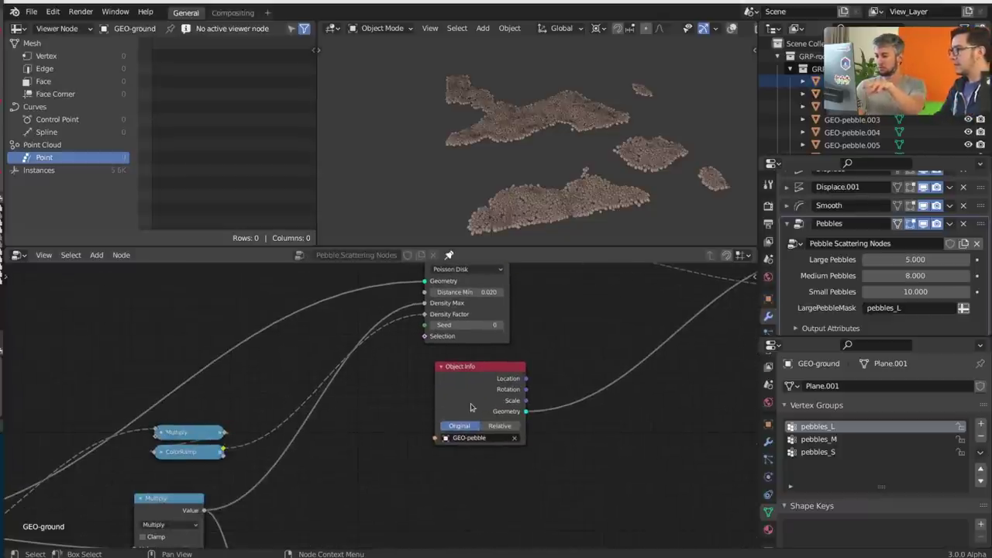
{"action": "scroll", "coordinate": [471, 407], "scroll_direction": "down", "scroll_amount": 3}
{"action": "left_click_drag", "start_coordinate": [471, 407], "coordinate": [619, 370]}
{"action": "left_click", "coordinate": [469, 432]}
{"action": "middle_click_drag", "start_coordinate": [339, 455], "coordinate": [440, 500]}
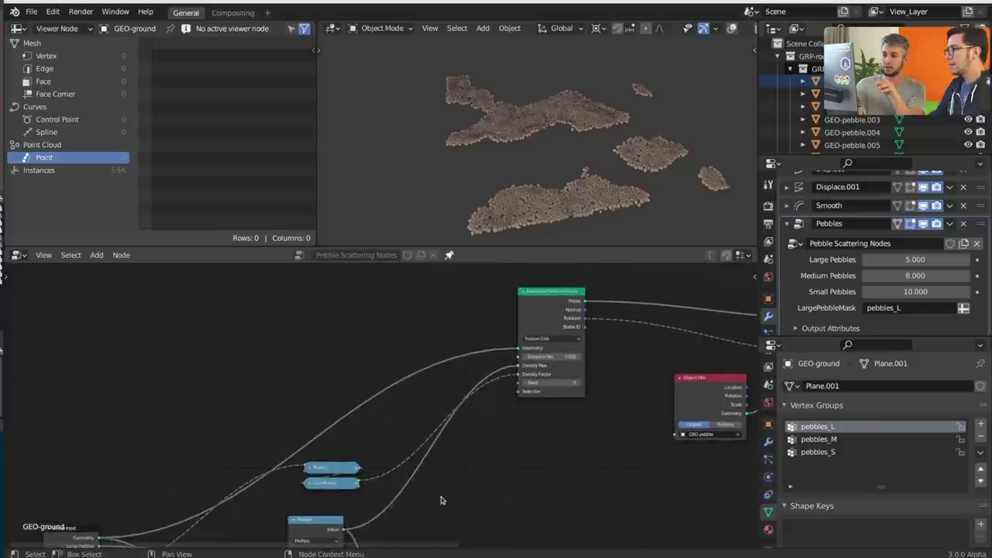
{"action": "left_click", "coordinate": [322, 485]}
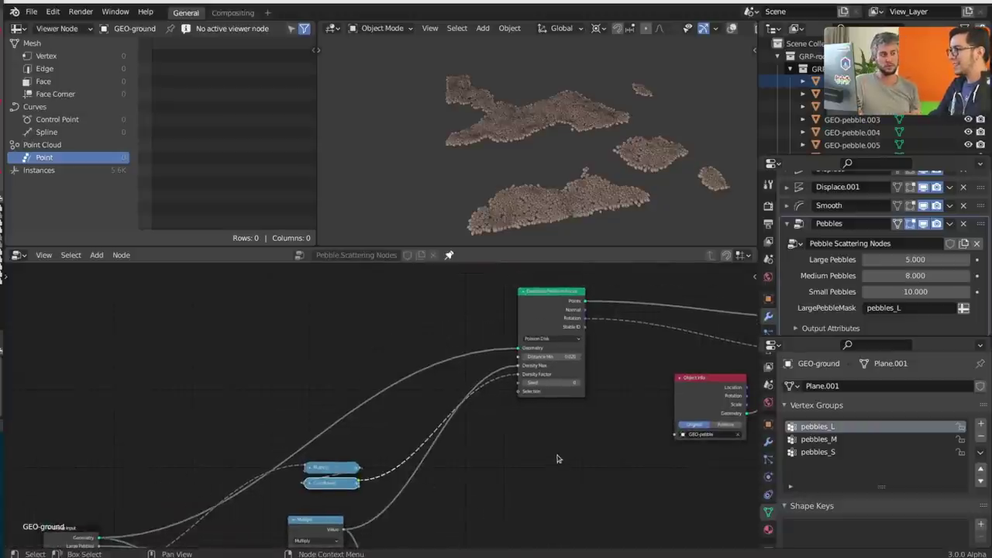
{"action": "middle_click_drag", "start_coordinate": [618, 450], "coordinate": [421, 460]}
{"action": "scroll", "coordinate": [520, 335], "scroll_direction": "up", "scroll_amount": 4}
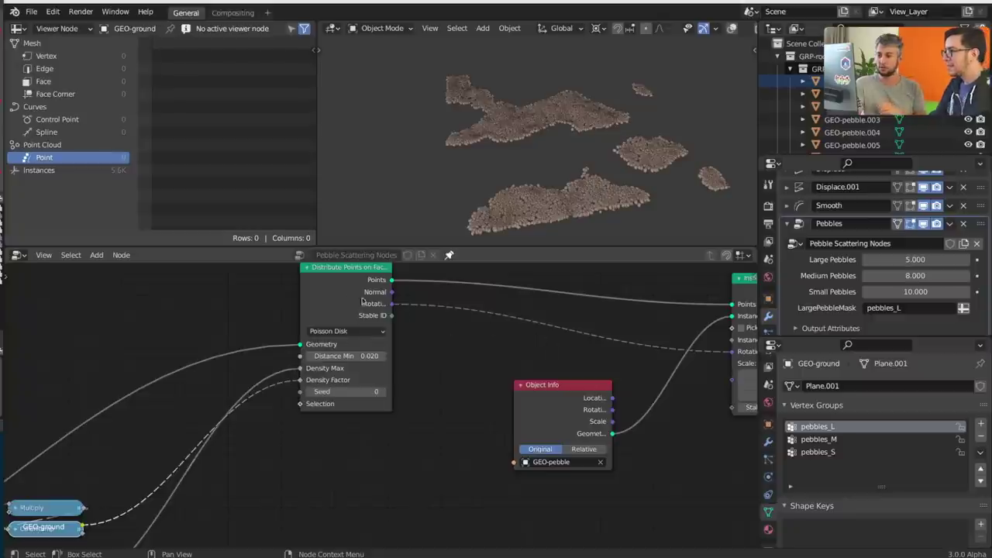
{"action": "left_click_drag", "start_coordinate": [361, 300], "coordinate": [261, 311]}
Add a Random Value node between the Distribute Points on Faces and Object Info nodes
{"action": "key", "text": "shift+a"}
{"action": "mouse_move", "coordinate": [389, 401]}
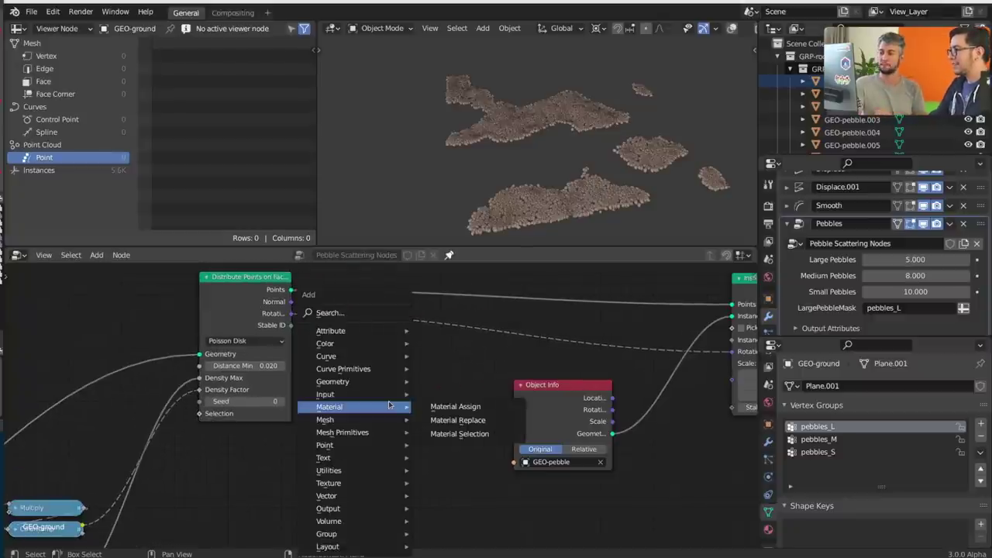
{"action": "key", "text": "Escape"}
{"action": "key", "text": "shift+a"}
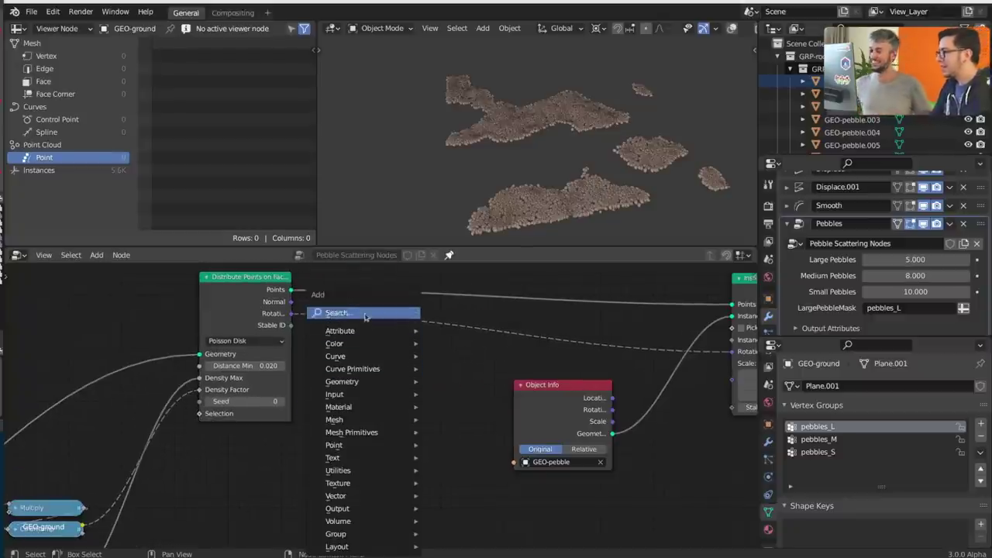
{"action": "left_click", "coordinate": [365, 314]}
{"action": "type", "text": "rand"}
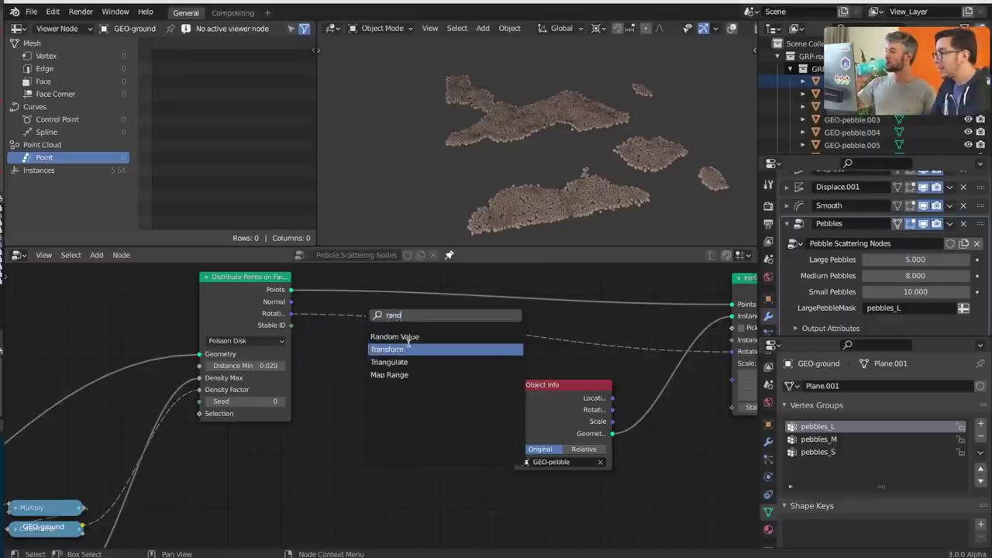
{"action": "left_click", "coordinate": [411, 341]}
{"action": "left_click", "coordinate": [424, 377]}
Move Object Info above the Points link and insert the Random Value node into the Rotation link to Instance on Points
{"action": "left_click_drag", "start_coordinate": [590, 399], "coordinate": [520, 336]}
{"action": "middle_click_drag", "start_coordinate": [623, 400], "coordinate": [599, 514]}
{"action": "key", "text": "g"}
{"action": "left_click", "coordinate": [589, 319]}
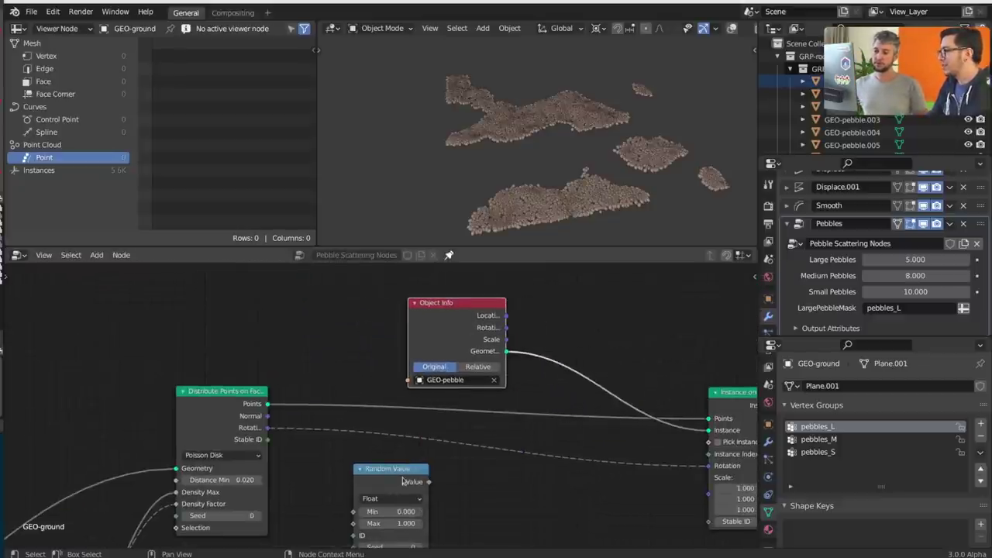
{"action": "left_click_drag", "start_coordinate": [402, 482], "coordinate": [535, 383]}
Try the Vector data type on Random Value with Rotation linked to Min, and return the node to Float
{"action": "left_click", "coordinate": [522, 413]}
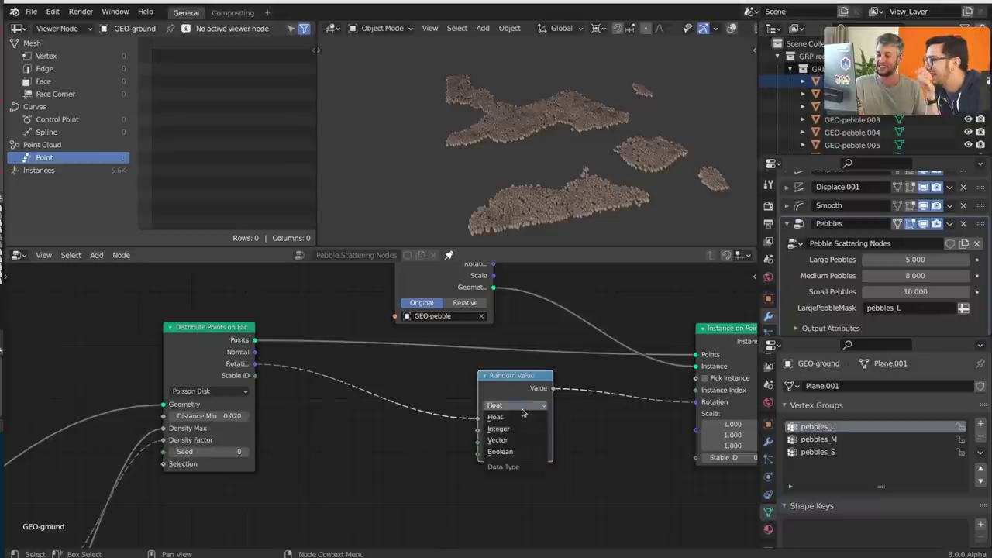
{"action": "left_click", "coordinate": [523, 440]}
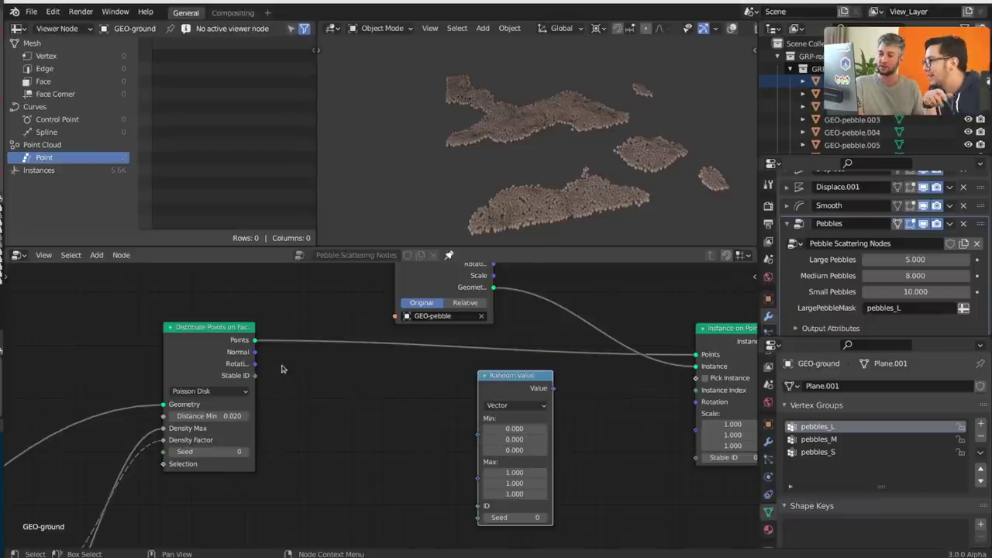
{"action": "left_click_drag", "start_coordinate": [255, 364], "coordinate": [479, 436]}
{"action": "left_click", "coordinate": [516, 405]}
{"action": "left_click", "coordinate": [512, 418]}
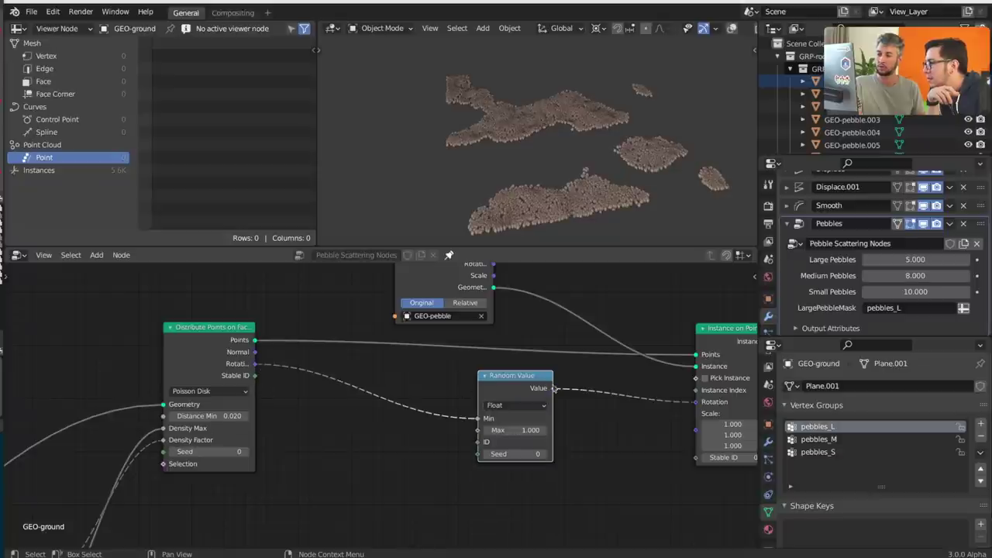
Try the Float Random Value with a Max of -4.3 and other values, checking the pebble rotations up close
{"action": "left_click_drag", "start_coordinate": [521, 383], "coordinate": [505, 384]}
{"action": "left_click", "coordinate": [500, 431]}
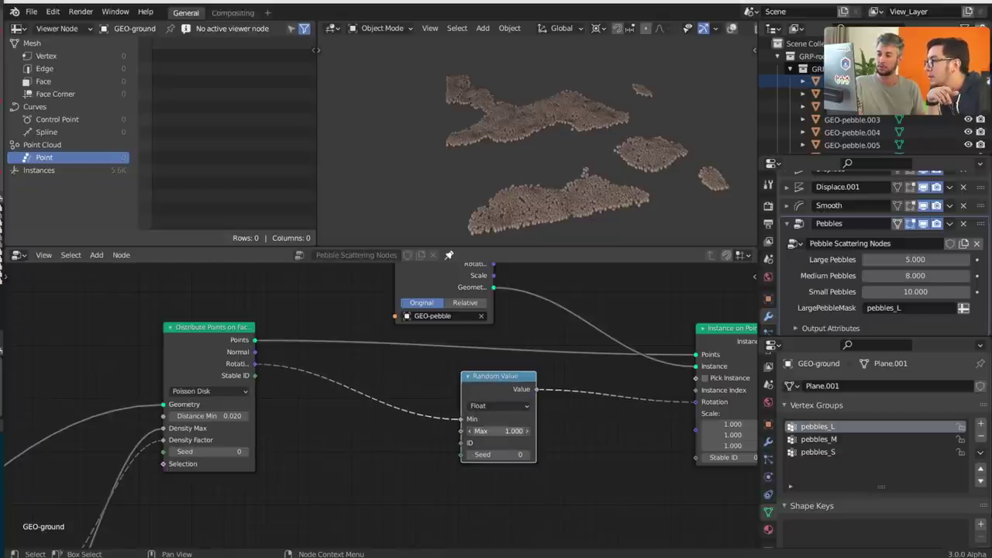
{"action": "type", "text": "-4.3"}
{"action": "key", "text": "Return"}
{"action": "scroll", "coordinate": [622, 197], "scroll_direction": "up", "scroll_amount": 4}
{"action": "middle_click_drag", "start_coordinate": [622, 197], "coordinate": [575, 117], "text": "shift"}
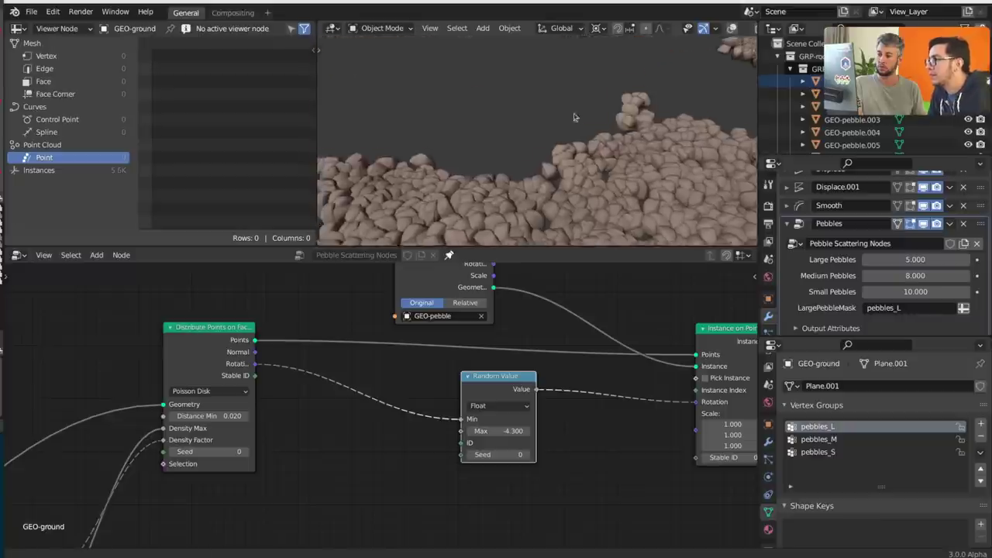
{"action": "scroll", "coordinate": [576, 117], "scroll_direction": "down", "scroll_amount": 2}
{"action": "left_click_drag", "start_coordinate": [498, 431], "coordinate": [548, 431]}
Switch Random Value to Vector, link the distribution's Rotation to its Min and its Value to Instance on Points' Rotation
{"action": "left_click", "coordinate": [500, 405]}
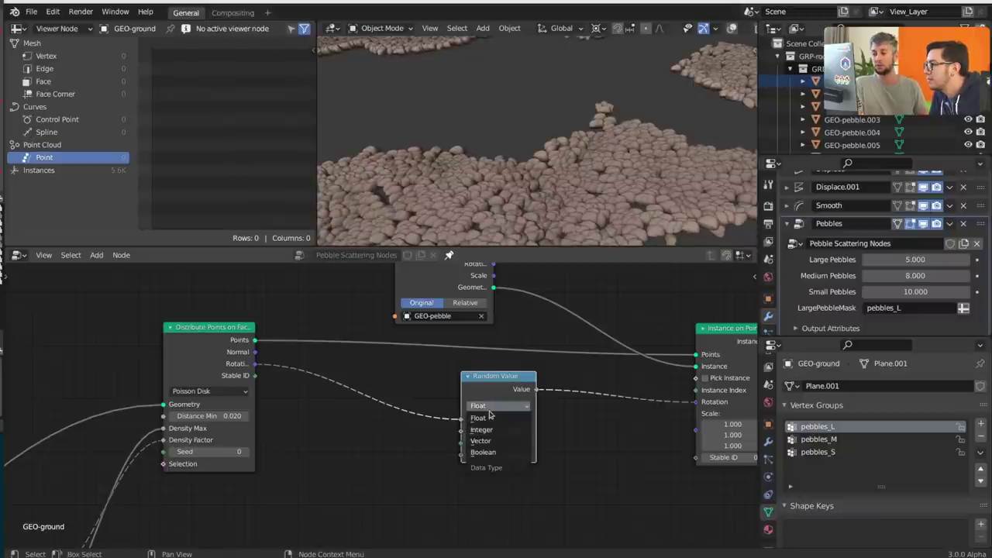
{"action": "left_click", "coordinate": [496, 440]}
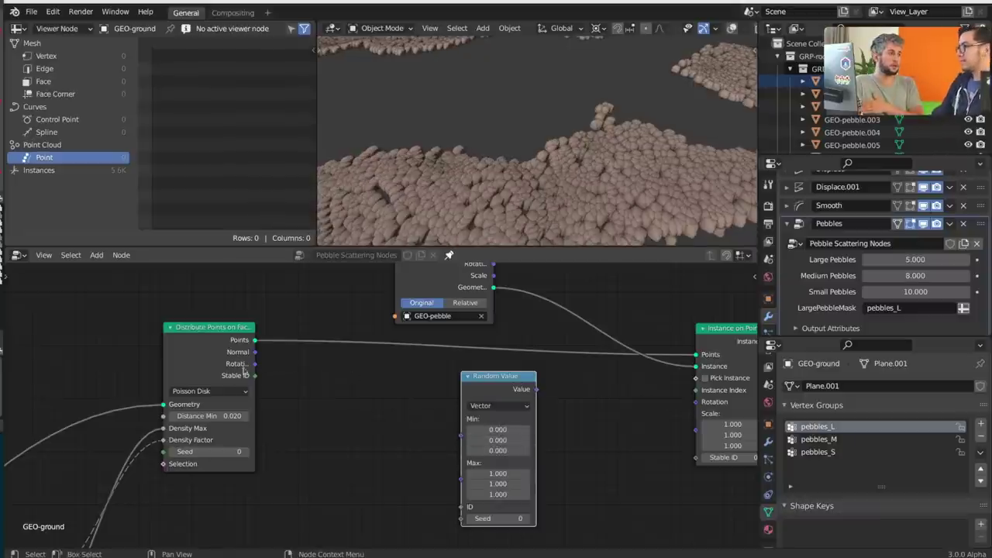
{"action": "left_click_drag", "start_coordinate": [261, 369], "coordinate": [467, 440]}
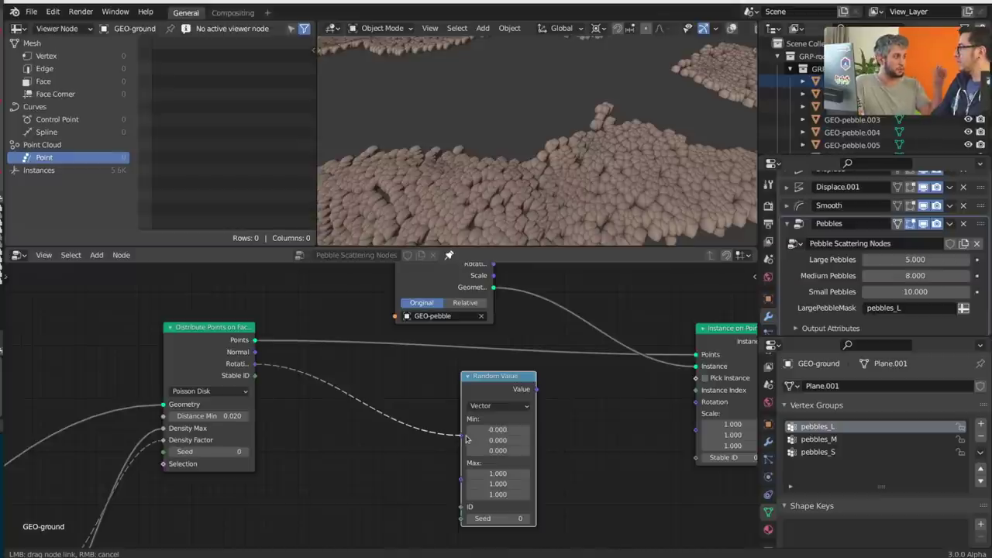
{"action": "left_click_drag", "start_coordinate": [467, 439], "coordinate": [467, 440]}
{"action": "left_click_drag", "start_coordinate": [541, 390], "coordinate": [696, 403]}
{"action": "left_click", "coordinate": [584, 411]}
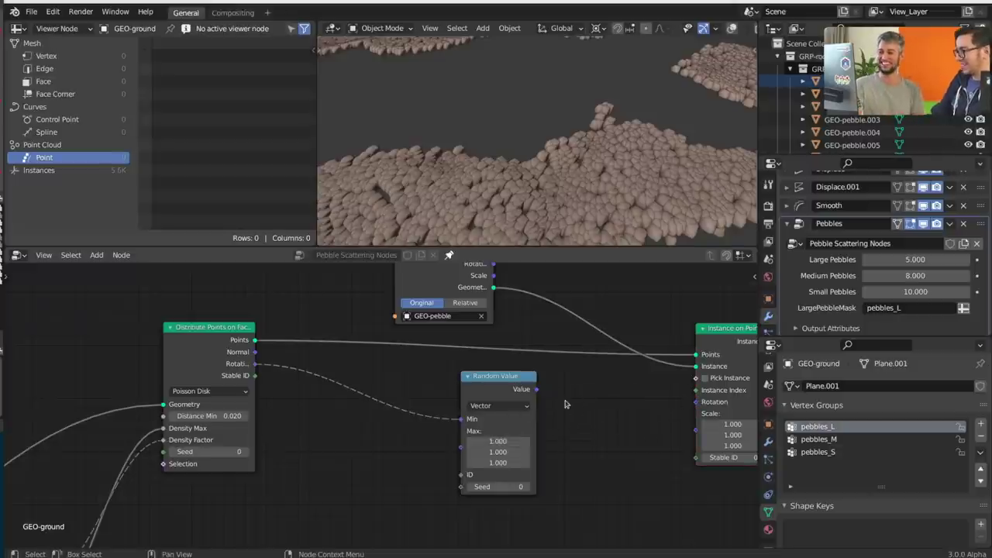
{"action": "left_click", "coordinate": [502, 389]}
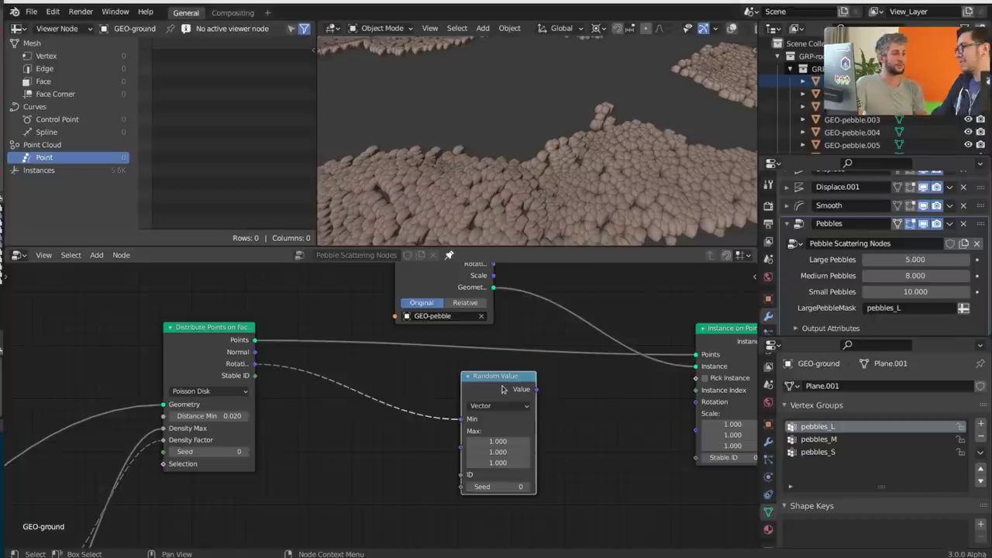
{"action": "left_click_drag", "start_coordinate": [545, 392], "coordinate": [655, 410]}
{"action": "left_click_drag", "start_coordinate": [698, 408], "coordinate": [695, 402]}
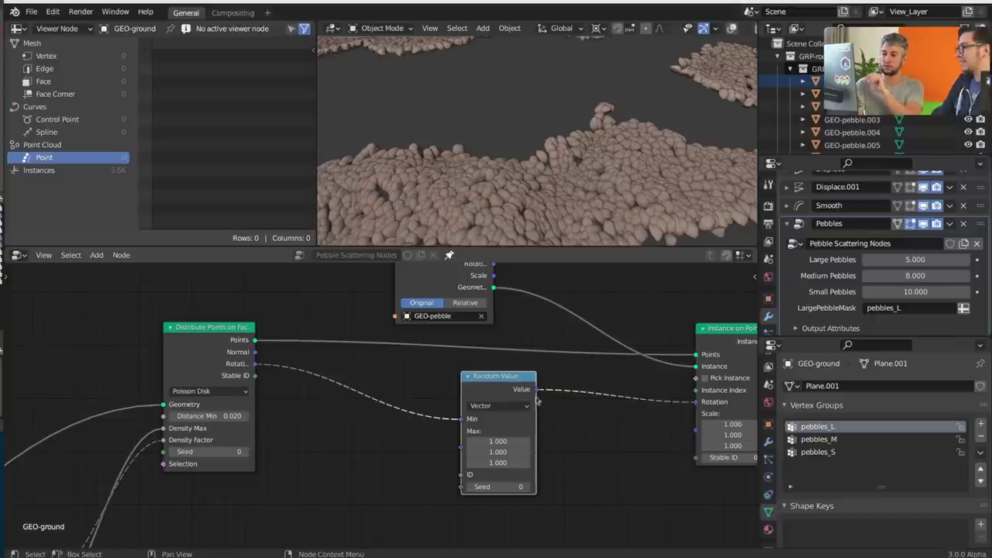
Disconnect the Random Value node's Min input and move the node closer to Distribute Points on Faces
{"action": "left_click_drag", "start_coordinate": [462, 421], "coordinate": [382, 423]}
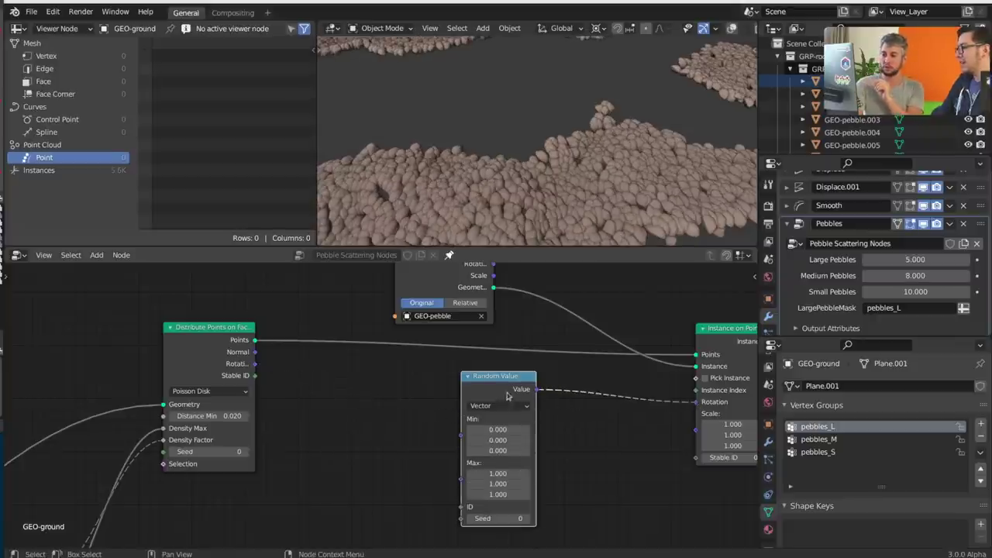
{"action": "left_click_drag", "start_coordinate": [507, 393], "coordinate": [451, 391]}
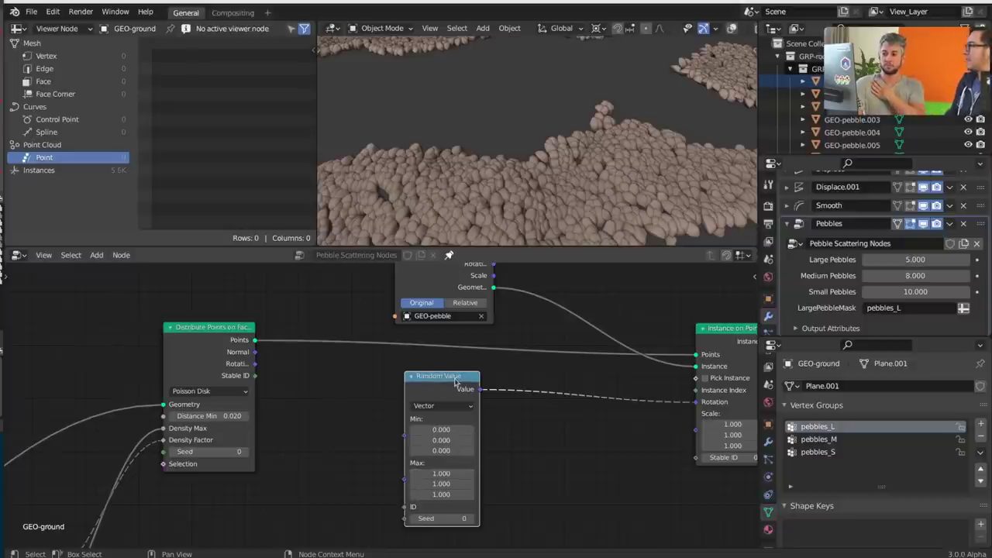
Set all three Max components of the vector Random Value node to pi
{"action": "mouse_move", "coordinate": [440, 474]}
{"action": "left_mouse_down", "text": "alt"}
{"action": "mouse_move", "coordinate": [438, 484]}
{"action": "mouse_move", "coordinate": [364, 483]}
{"action": "mouse_move", "coordinate": [438, 484]}
{"action": "left_mouse_up", "text": "alt"}
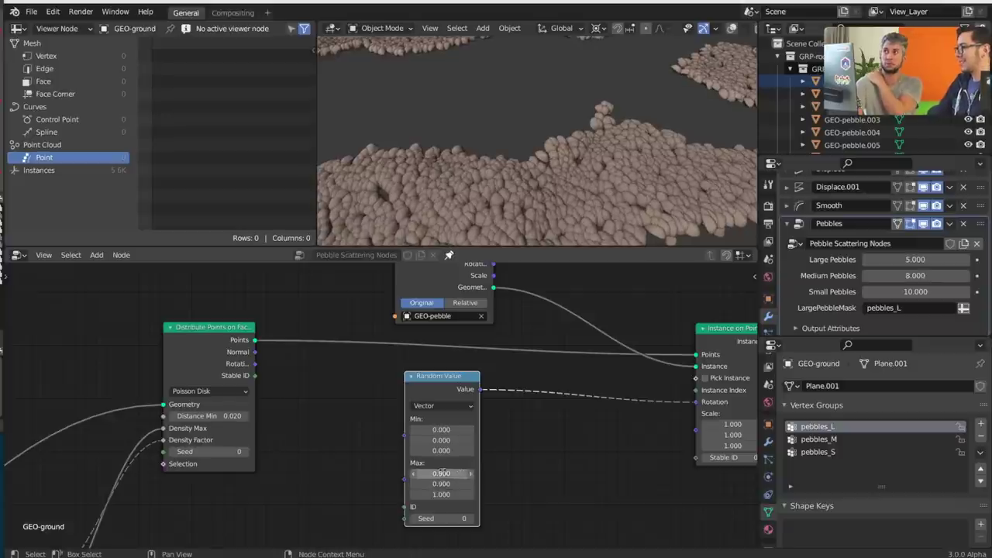
{"action": "key", "text": "ctrl+z"}
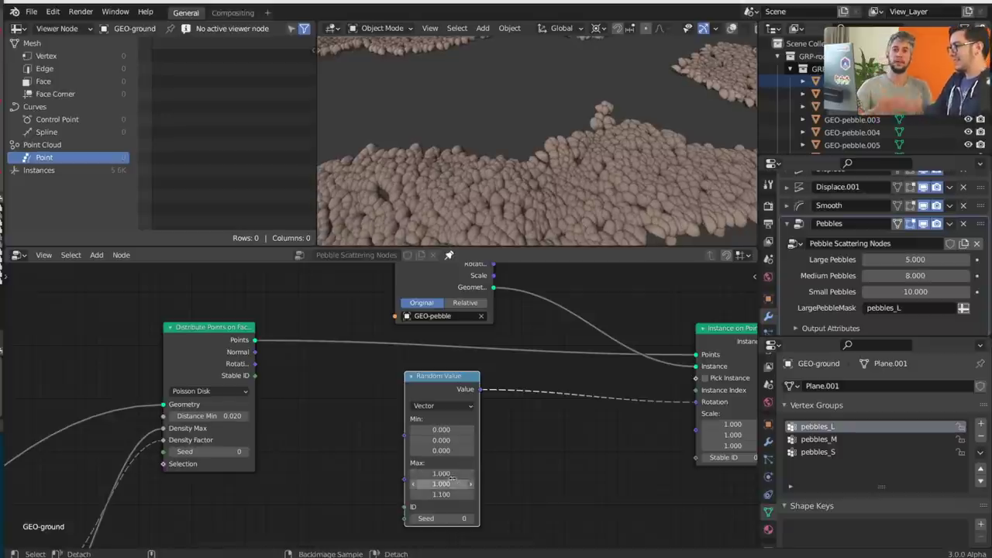
{"action": "left_click_drag", "start_coordinate": [441, 473], "coordinate": [441, 494]}
{"action": "type", "text": "pi"}
{"action": "key", "text": "Return"}
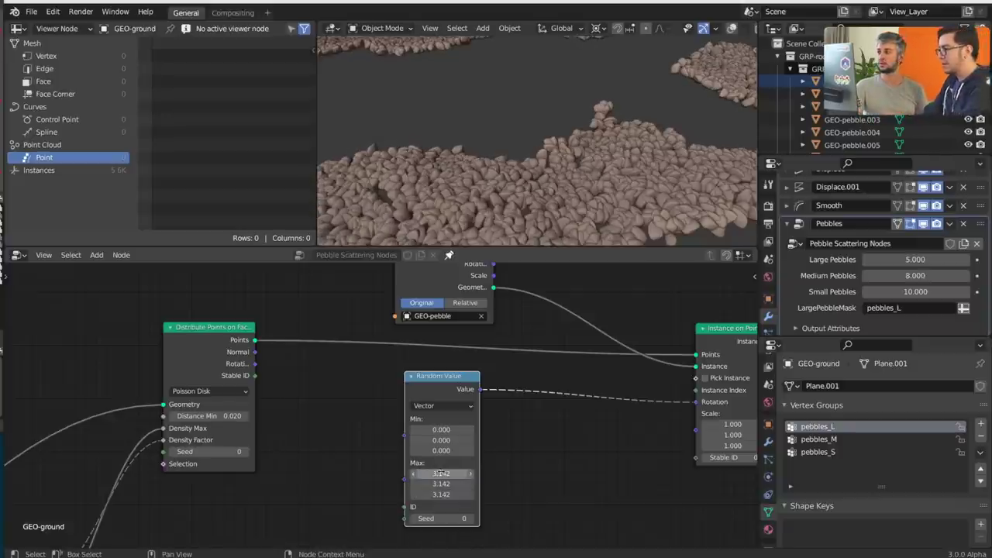
{"action": "scroll", "coordinate": [606, 169], "scroll_direction": "down", "scroll_amount": 2}
{"action": "scroll", "coordinate": [608, 165], "scroll_direction": "up", "scroll_amount": 1}
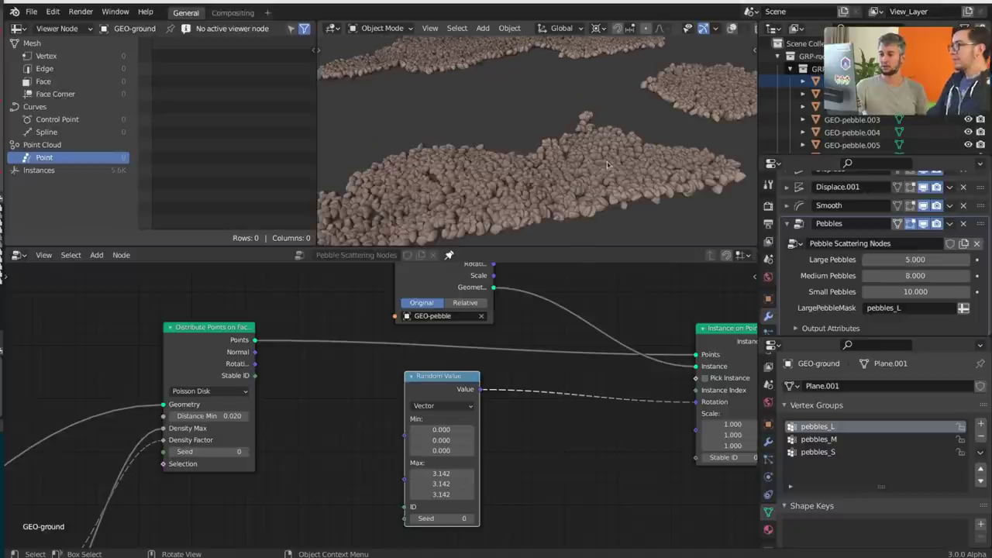
Set all three Min components of the Random Value node to -pi and inspect the pebble rotations up close
{"action": "mouse_move", "coordinate": [441, 430]}
{"action": "left_mouse_down"}
{"action": "mouse_move", "coordinate": [441, 450]}
{"action": "mouse_move", "coordinate": [447, 432]}
{"action": "left_mouse_up"}
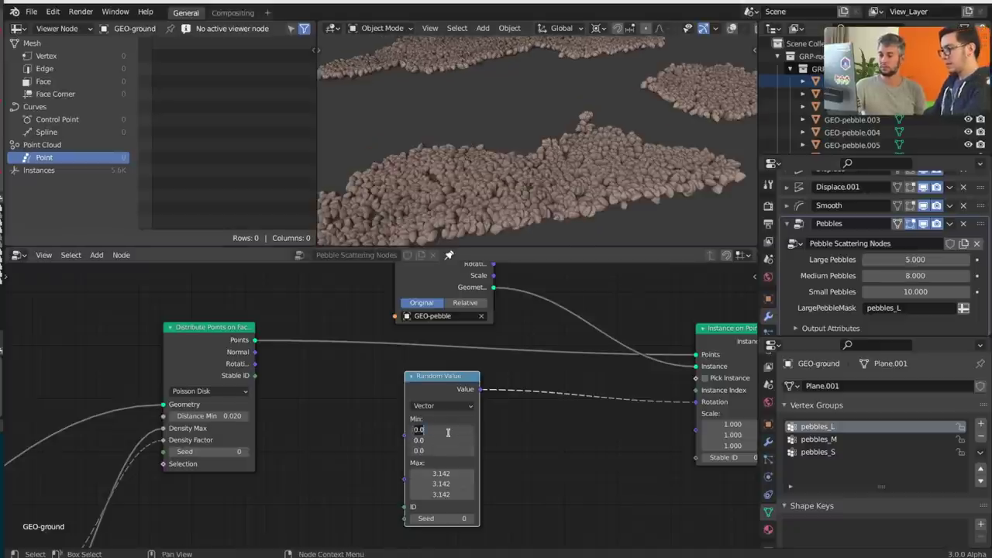
{"action": "type", "text": "-pi"}
{"action": "key", "text": "Return"}
{"action": "scroll", "coordinate": [465, 418], "scroll_direction": "up", "scroll_amount": 3}
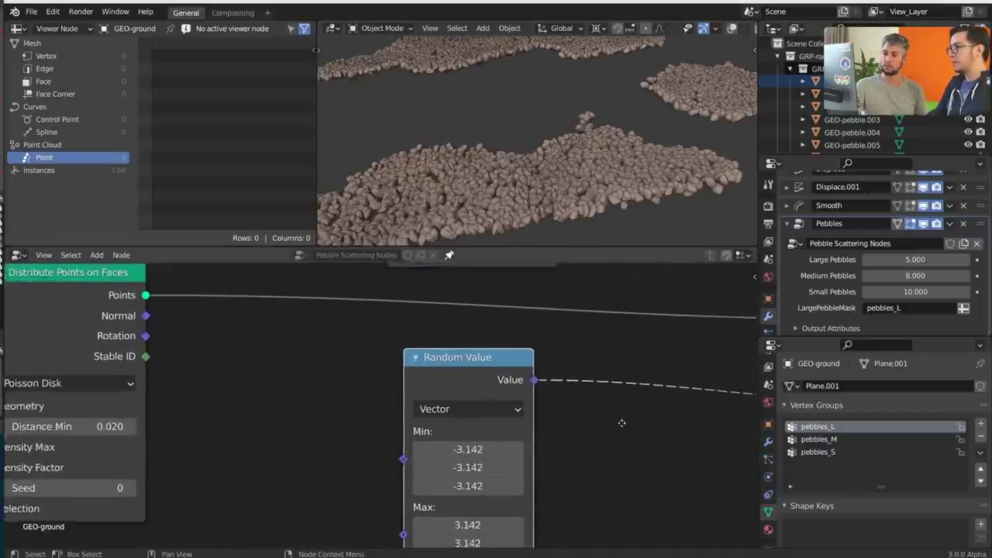
{"action": "scroll", "coordinate": [589, 123], "scroll_direction": "down", "scroll_amount": 2}
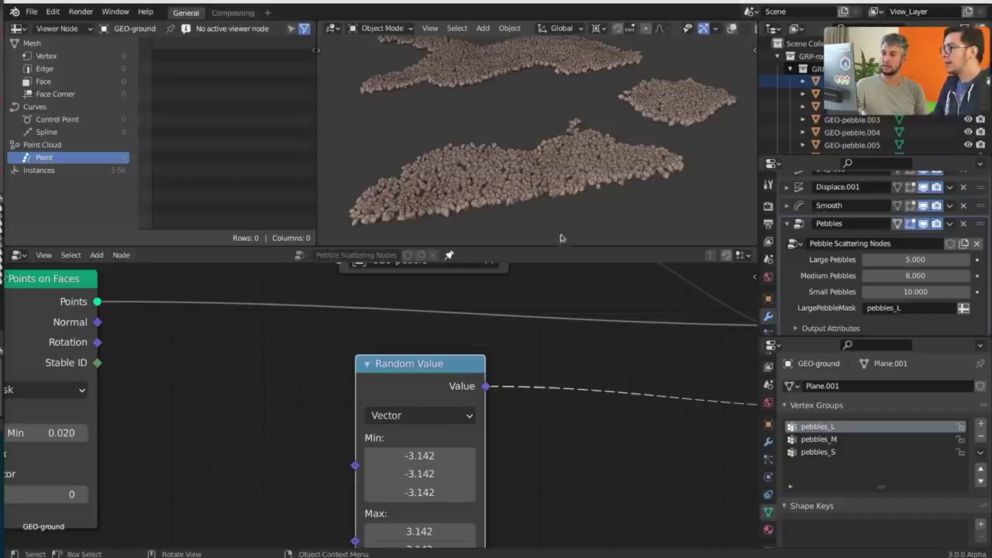
{"action": "scroll", "coordinate": [544, 454], "scroll_direction": "up", "scroll_amount": 1}
{"action": "middle_click_drag", "start_coordinate": [543, 454], "coordinate": [518, 402]}
{"action": "scroll", "coordinate": [518, 393], "scroll_direction": "down", "scroll_amount": 4}
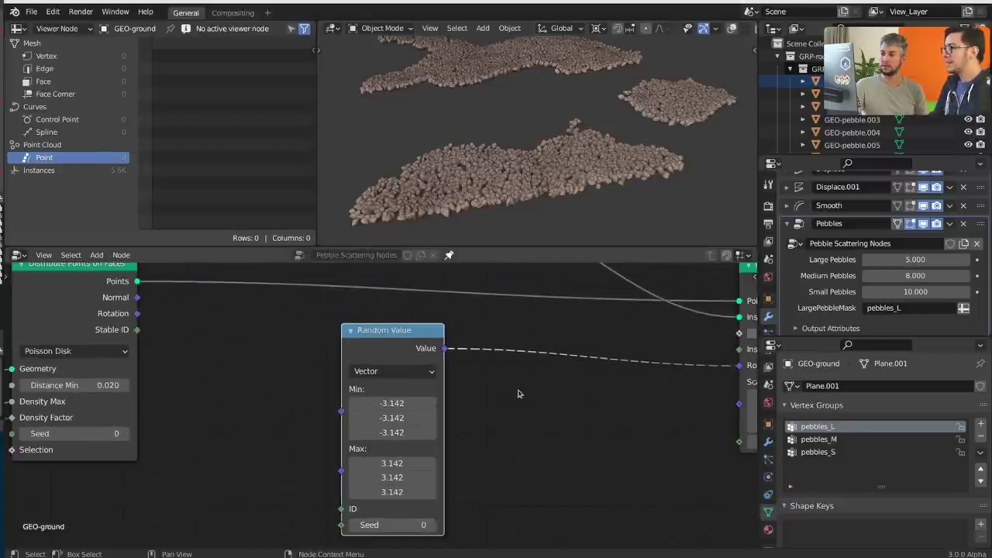
{"action": "scroll", "coordinate": [564, 150], "scroll_direction": "up", "scroll_amount": 6}
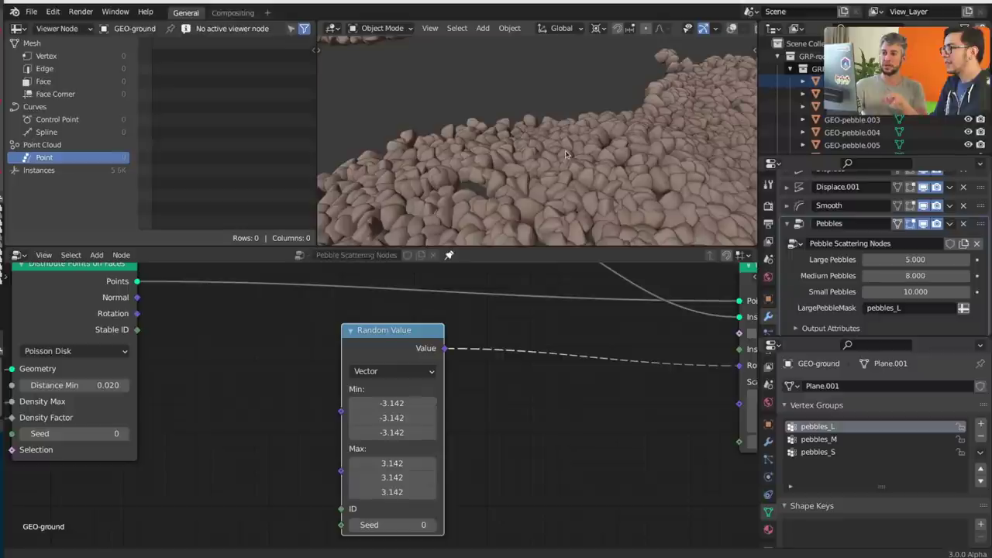
{"action": "scroll", "coordinate": [523, 388], "scroll_direction": "down", "scroll_amount": 2}
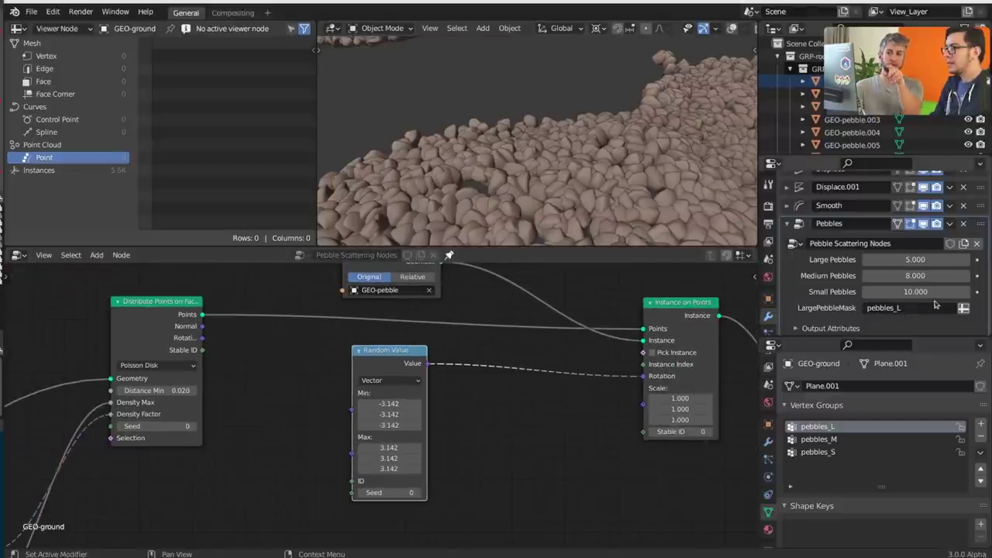
Link the Stable ID output of Distribute Points on Faces to the Random Value node's ID input
{"action": "left_click_drag", "start_coordinate": [932, 260], "coordinate": [932, 260]}
{"action": "left_click_drag", "start_coordinate": [201, 350], "coordinate": [643, 434]}
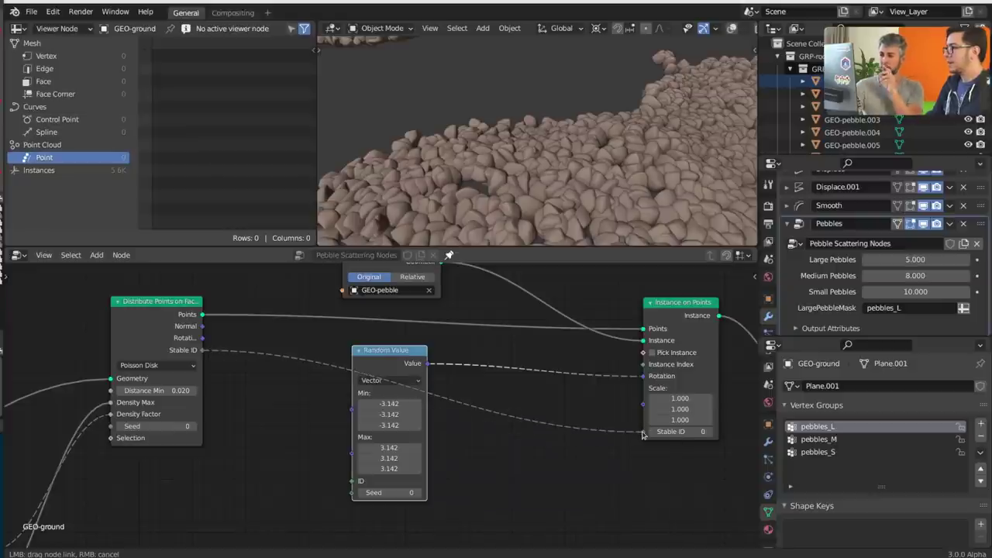
{"action": "left_click_drag", "start_coordinate": [641, 436], "coordinate": [352, 481]}
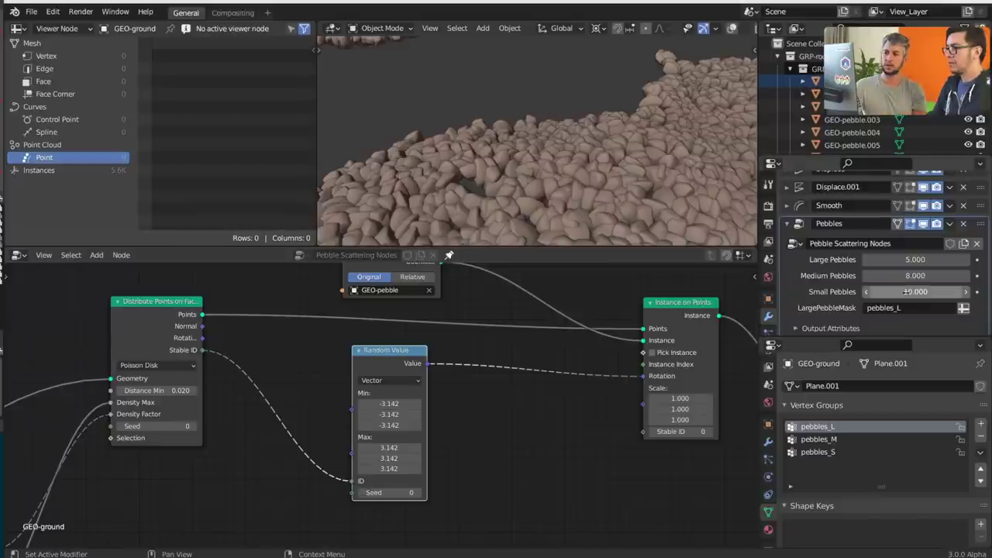
Lower the Pebbles modifier's Large Pebbles value to 3.400 and check the scattered pebbles
{"action": "left_click_drag", "start_coordinate": [922, 259], "coordinate": [864, 259]}
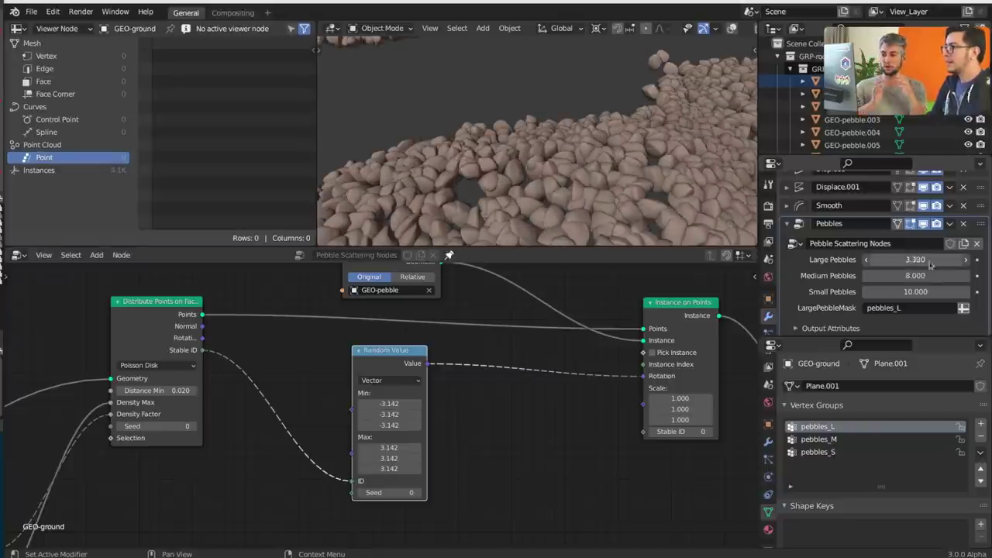
{"action": "scroll", "coordinate": [499, 365], "scroll_direction": "down", "scroll_amount": 1}
{"action": "scroll", "coordinate": [500, 364], "scroll_direction": "down", "scroll_amount": 5}
{"action": "scroll", "coordinate": [566, 159], "scroll_direction": "down", "scroll_amount": 6}
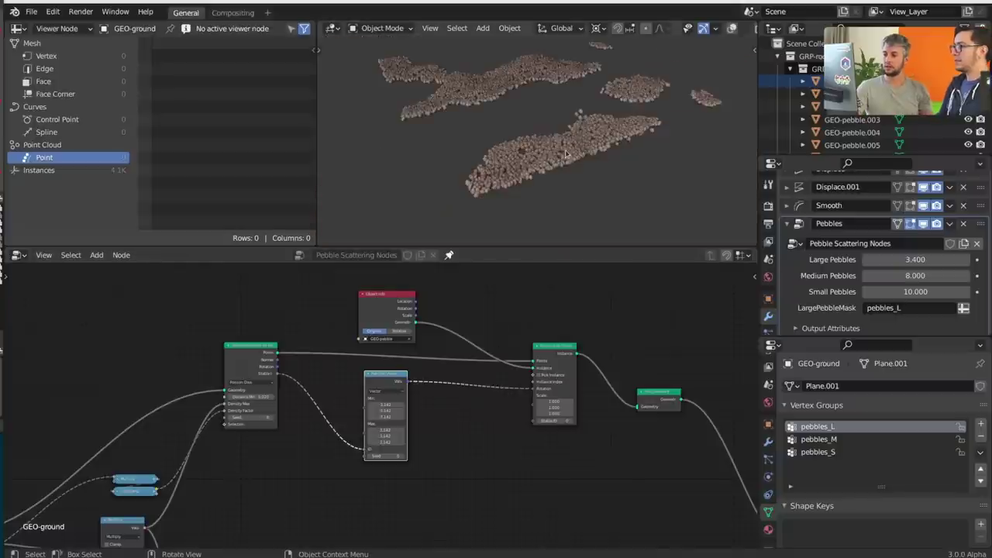
{"action": "scroll", "coordinate": [566, 159], "scroll_direction": "up", "scroll_amount": 2}
{"action": "middle_click_drag", "start_coordinate": [451, 429], "coordinate": [479, 419]}
{"action": "scroll", "coordinate": [534, 368], "scroll_direction": "up", "scroll_amount": 3}
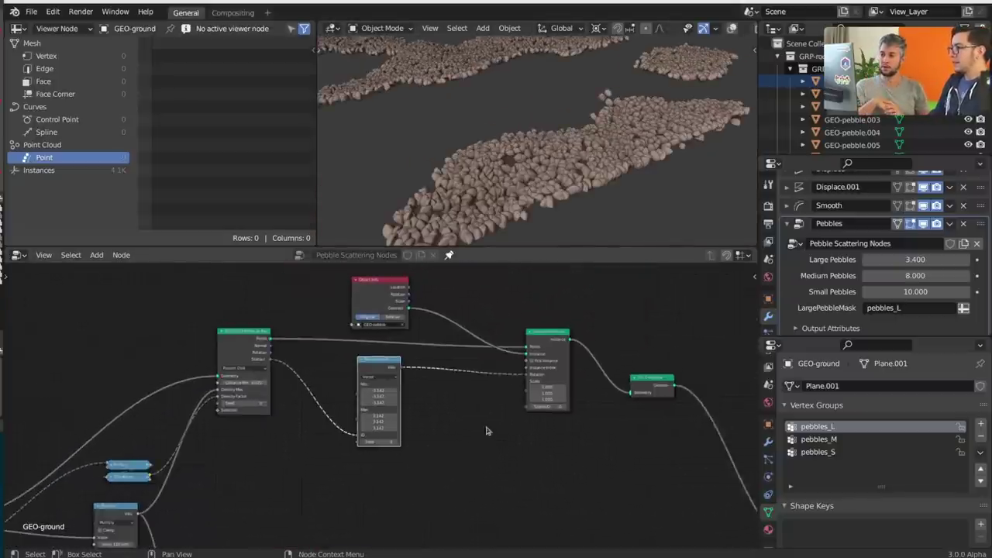
Collapse the Random Value node, then duplicate it below with the distribution's Stable ID linked to the copy
{"action": "key", "text": "h"}
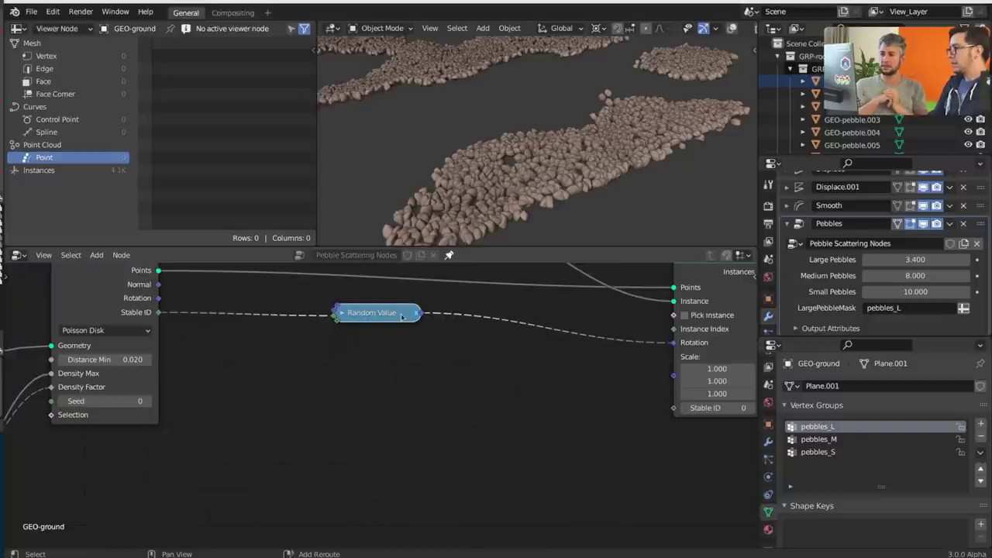
{"action": "key", "text": "shift+d"}
{"action": "left_click", "coordinate": [408, 407]}
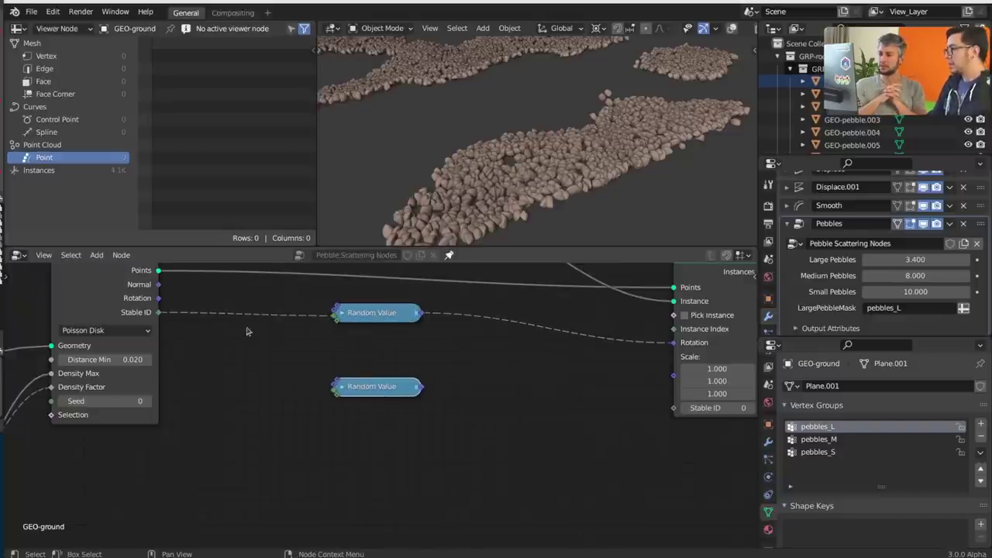
{"action": "left_click_drag", "start_coordinate": [158, 312], "coordinate": [336, 398]}
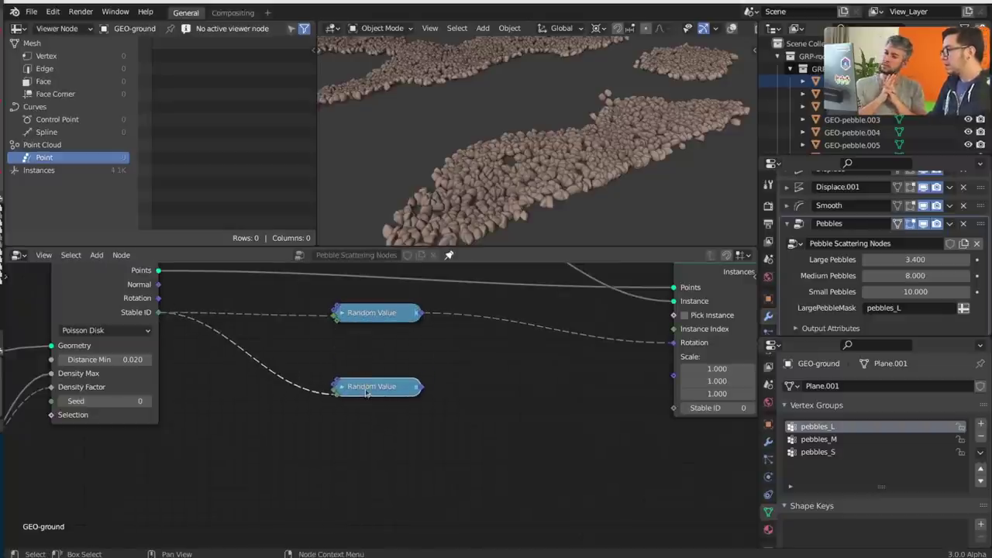
Expand the duplicated Random Value, link its Value to Instance on Points' Scale and switch its data type to Float
{"action": "key", "text": "h"}
{"action": "left_click_drag", "start_coordinate": [422, 402], "coordinate": [673, 375]}
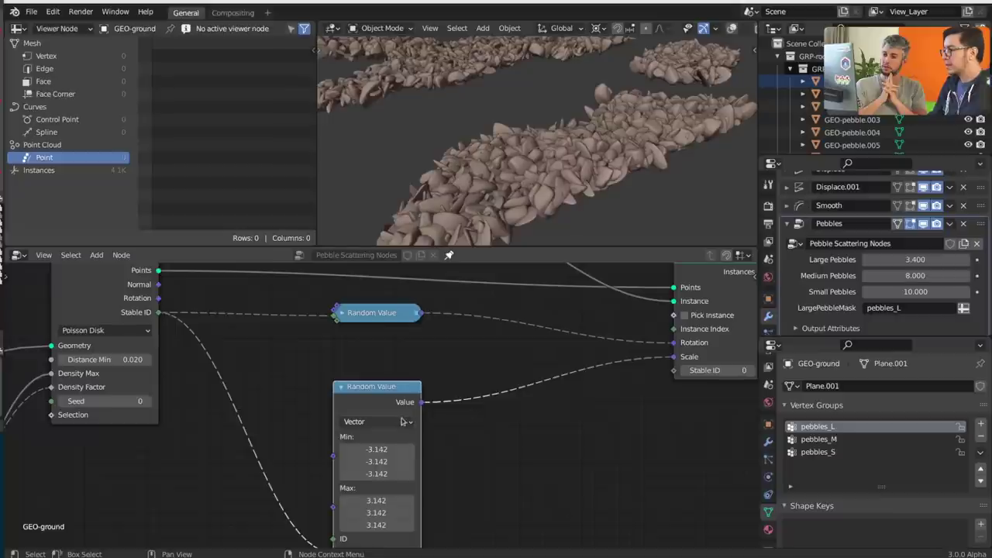
{"action": "left_click", "coordinate": [397, 422]}
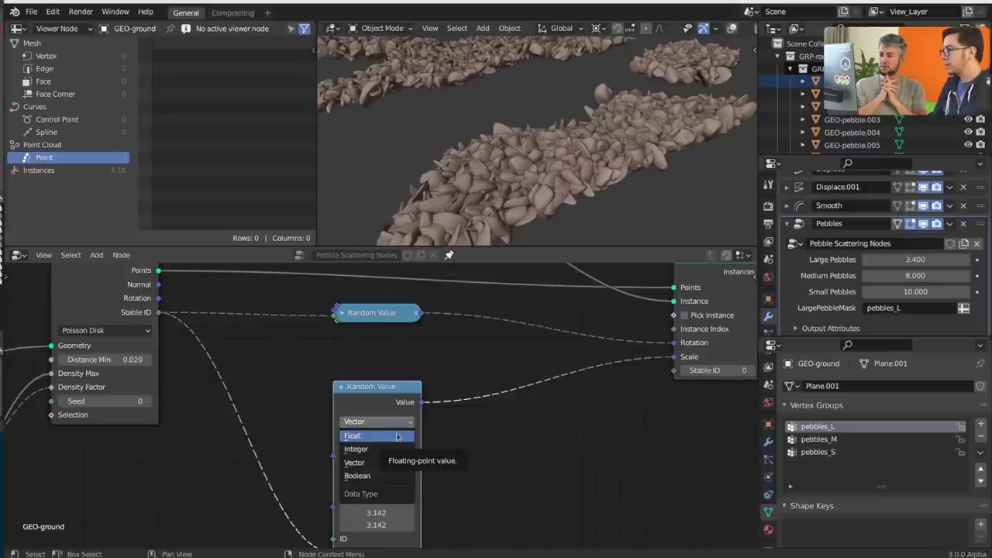
{"action": "left_click", "coordinate": [397, 436]}
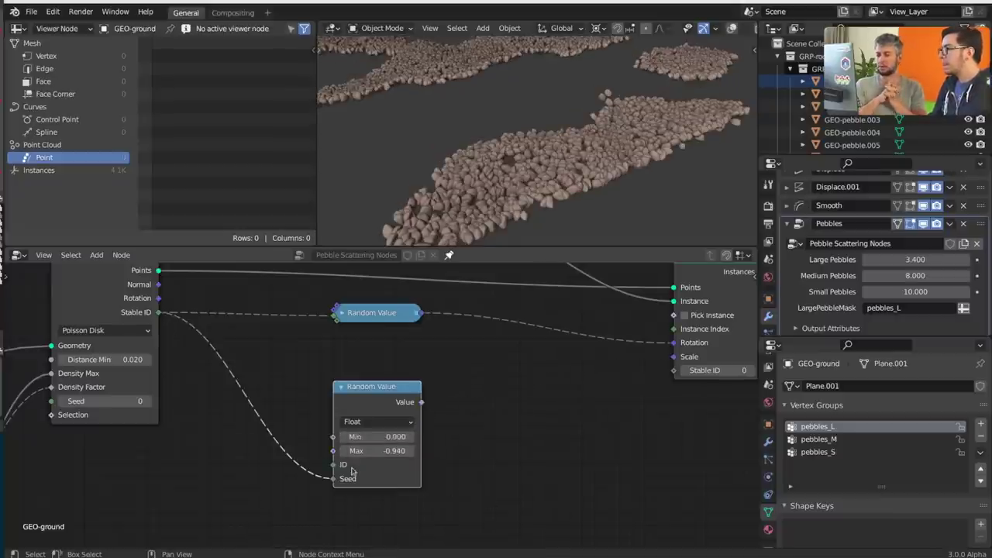
Look up the old Attribute Randomize node's scale range and set the Float Random Value to Min 0.250 and Max 0.600
{"action": "scroll", "coordinate": [368, 487], "scroll_direction": "down", "scroll_amount": 2}
{"action": "middle_click_drag", "start_coordinate": [369, 495], "coordinate": [396, 384]}
{"action": "middle_click_drag", "start_coordinate": [310, 545], "coordinate": [426, 388]}
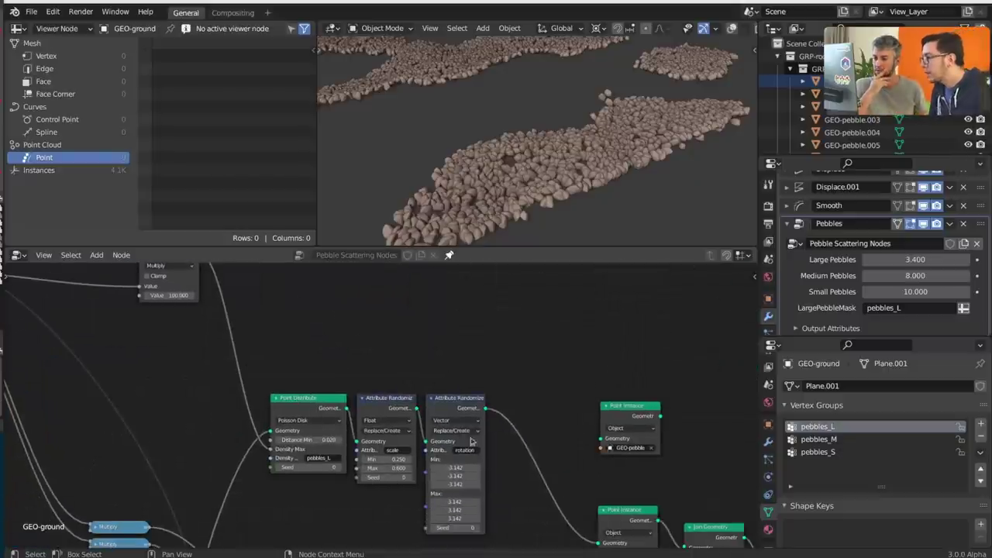
{"action": "scroll", "coordinate": [484, 440], "scroll_direction": "up", "scroll_amount": 2}
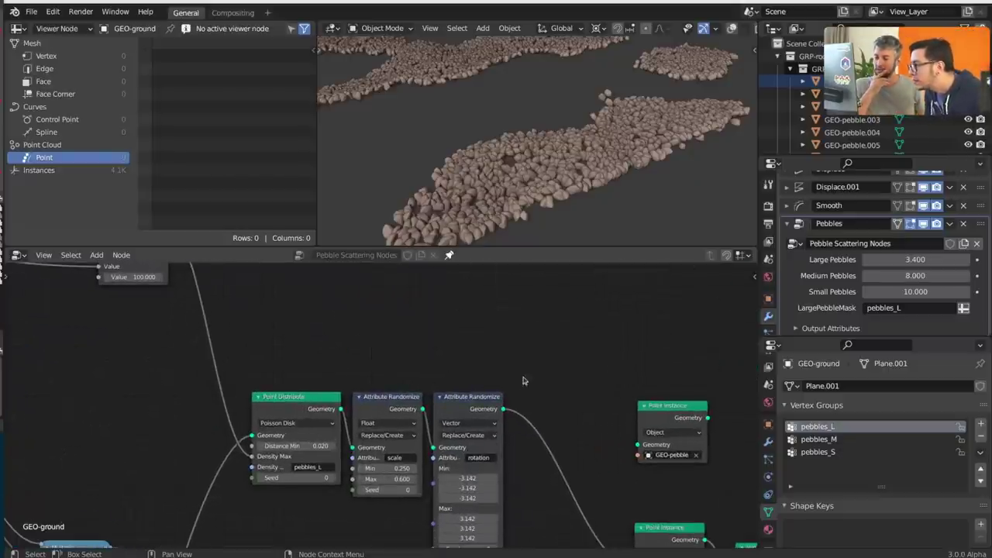
{"action": "middle_click_drag", "start_coordinate": [555, 330], "coordinate": [424, 514]}
{"action": "middle_click_drag", "start_coordinate": [451, 432], "coordinate": [478, 290]}
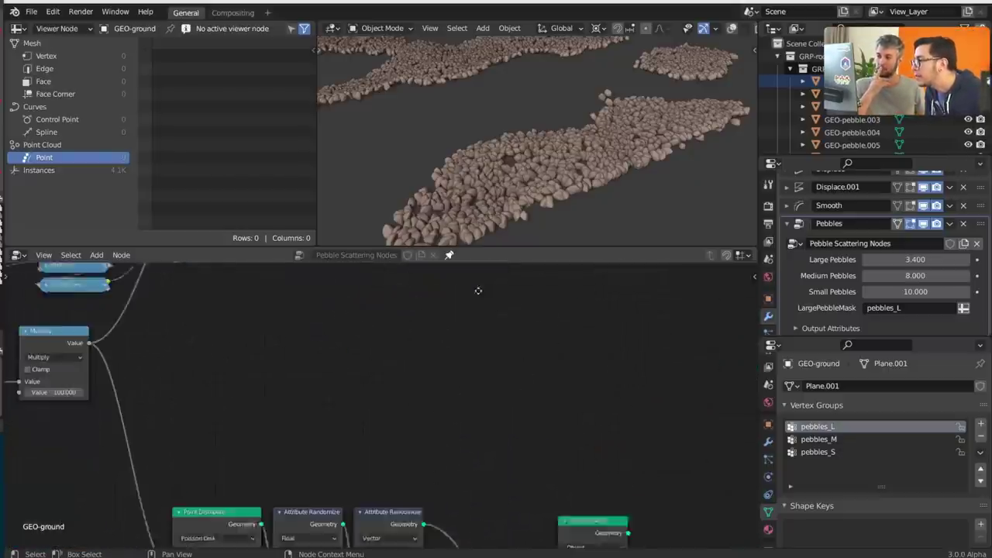
{"action": "middle_click_drag", "start_coordinate": [396, 469], "coordinate": [416, 345]}
{"action": "middle_click_drag", "start_coordinate": [335, 477], "coordinate": [469, 454]}
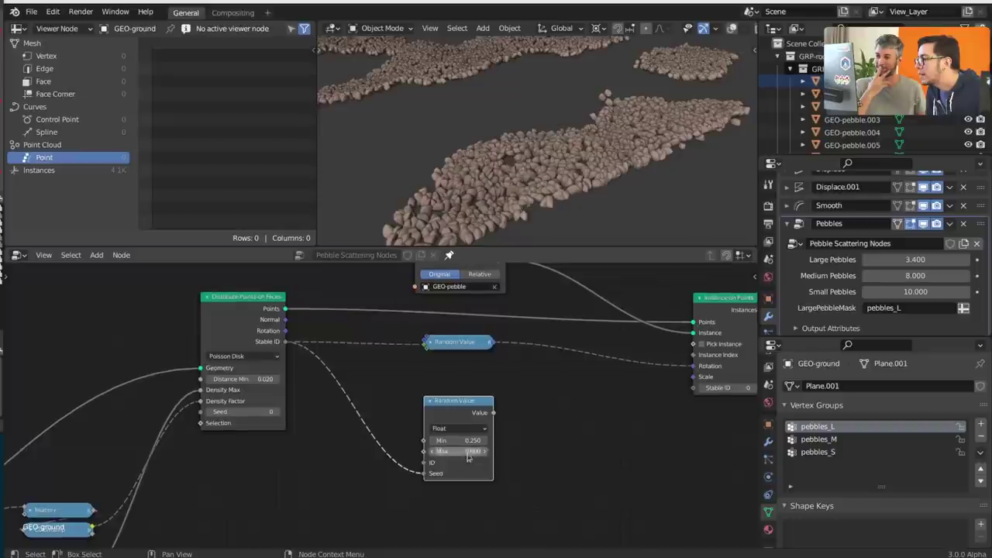
Move the Stable ID link from the Float Random Value's Seed to its ID, and link its Value to Instance on Points' Scale
{"action": "left_click_drag", "start_coordinate": [425, 473], "coordinate": [425, 462]}
{"action": "left_click_drag", "start_coordinate": [493, 412], "coordinate": [694, 378]}
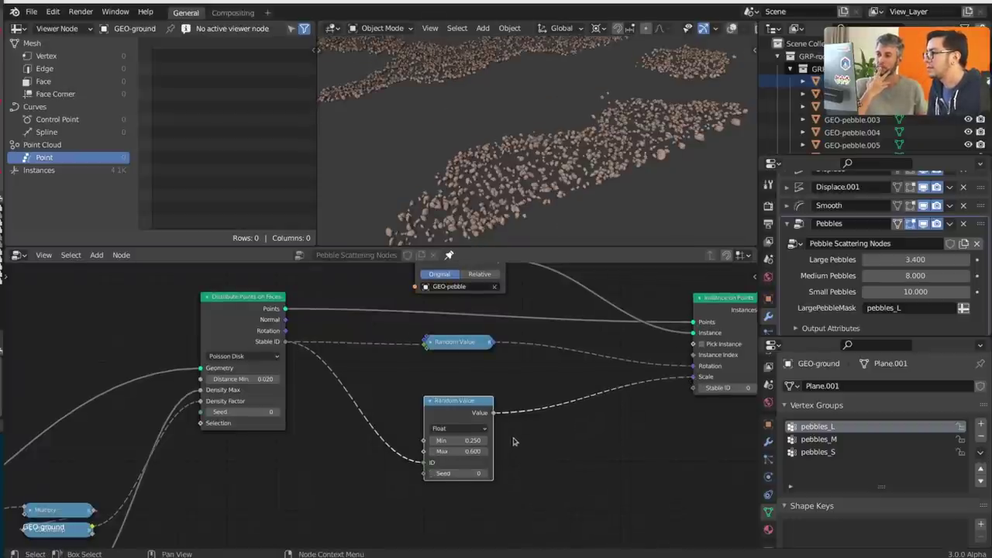
{"action": "scroll", "coordinate": [532, 448], "scroll_direction": "down", "scroll_amount": 2}
Move the green geometry node between Instance on Points and the group output farther down
{"action": "scroll", "coordinate": [505, 489], "scroll_direction": "down", "scroll_amount": 2}
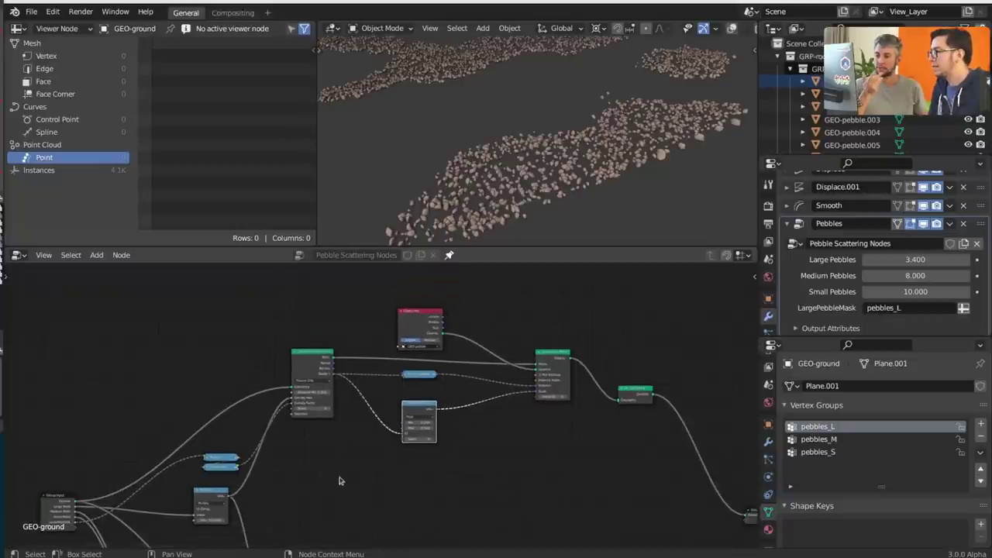
{"action": "middle_click_drag", "start_coordinate": [524, 467], "coordinate": [522, 365]}
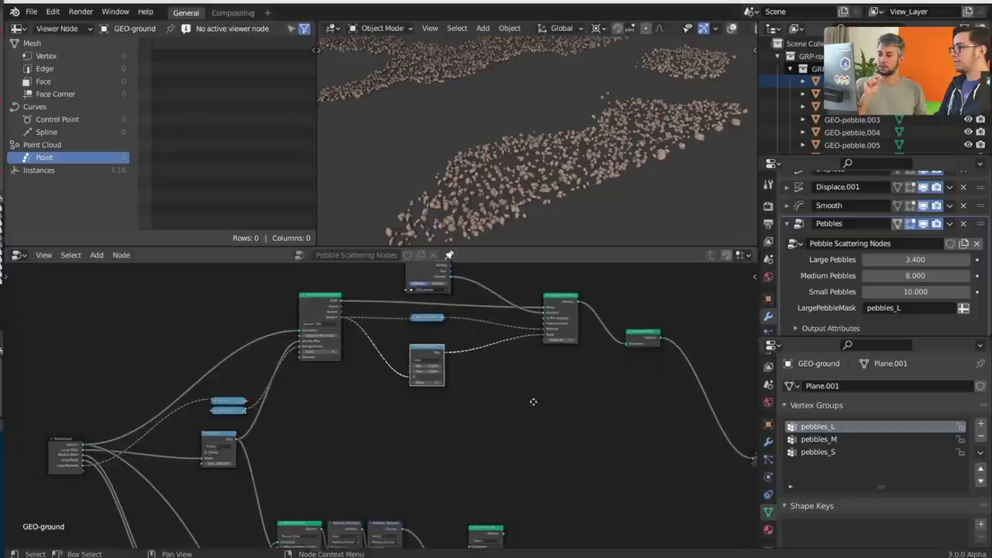
{"action": "left_click_drag", "start_coordinate": [634, 297], "coordinate": [655, 472]}
Examine the old Point Distribute, Attribute Randomize and Point Instance chains for comparison with the new node setup
{"action": "middle_click_drag", "start_coordinate": [529, 485], "coordinate": [593, 365]}
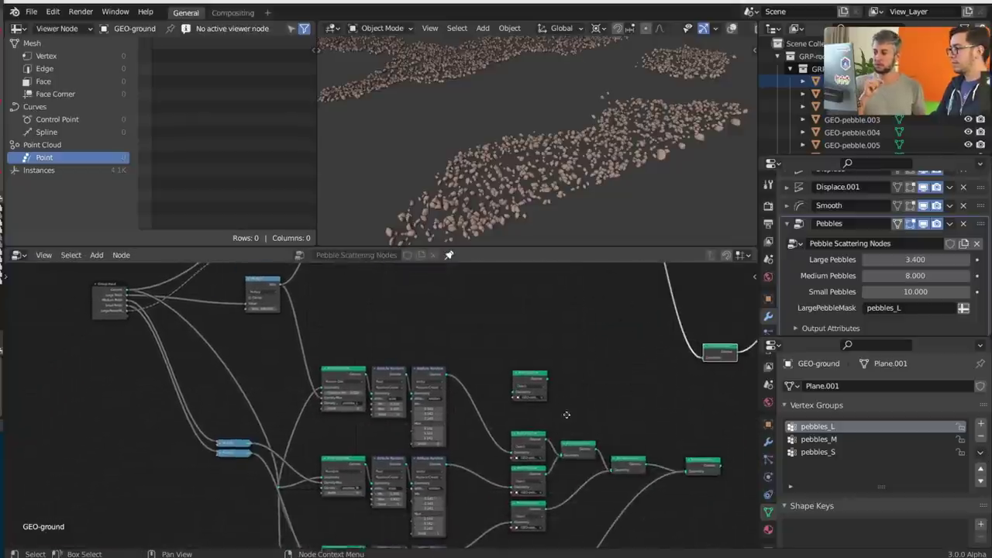
{"action": "middle_click_drag", "start_coordinate": [565, 435], "coordinate": [568, 355]}
{"action": "scroll", "coordinate": [527, 361], "scroll_direction": "up", "scroll_amount": 3}
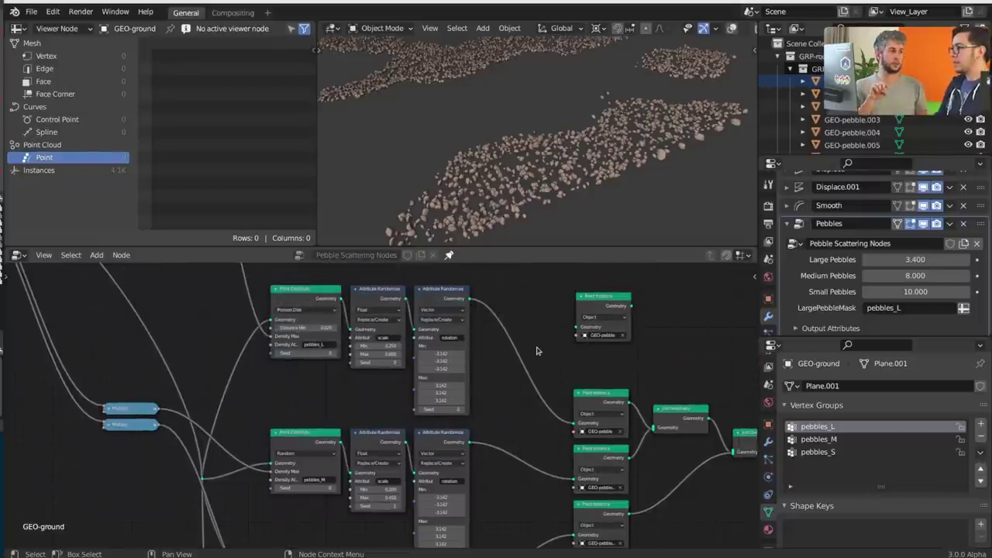
{"action": "scroll", "coordinate": [536, 351], "scroll_direction": "down", "scroll_amount": 2}
{"action": "scroll", "coordinate": [481, 415], "scroll_direction": "up", "scroll_amount": 2}
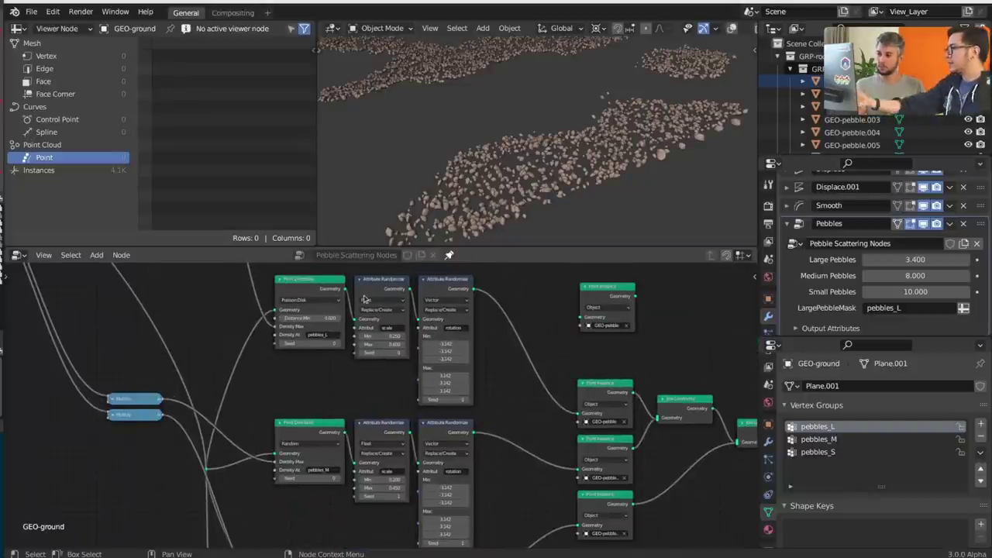
{"action": "middle_click_drag", "start_coordinate": [542, 345], "coordinate": [518, 387]}
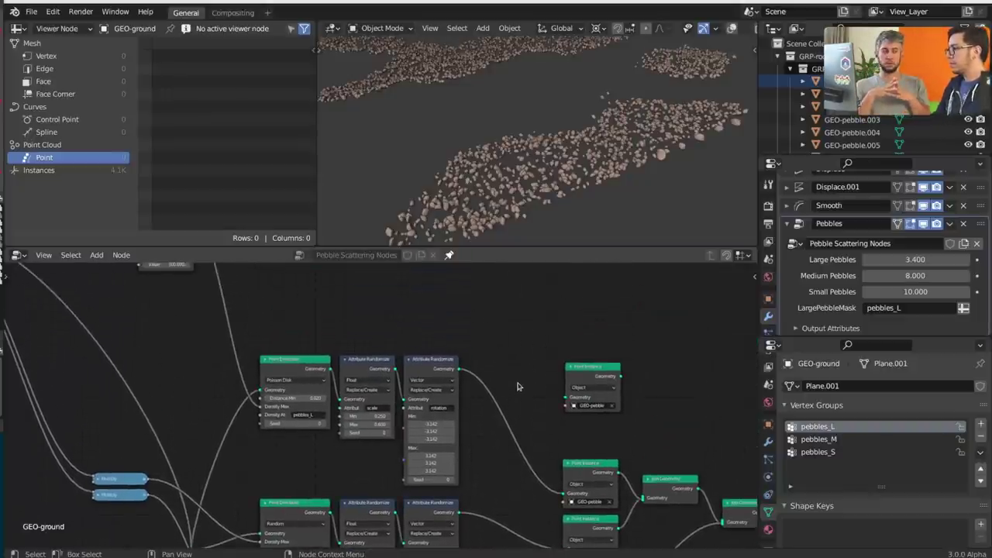
{"action": "scroll", "coordinate": [507, 365], "scroll_direction": "down", "scroll_amount": 5}
{"action": "scroll", "coordinate": [504, 361], "scroll_direction": "up", "scroll_amount": 1}
{"action": "middle_click_drag", "start_coordinate": [499, 307], "coordinate": [511, 359]}
{"action": "middle_click_drag", "start_coordinate": [496, 426], "coordinate": [478, 325]}
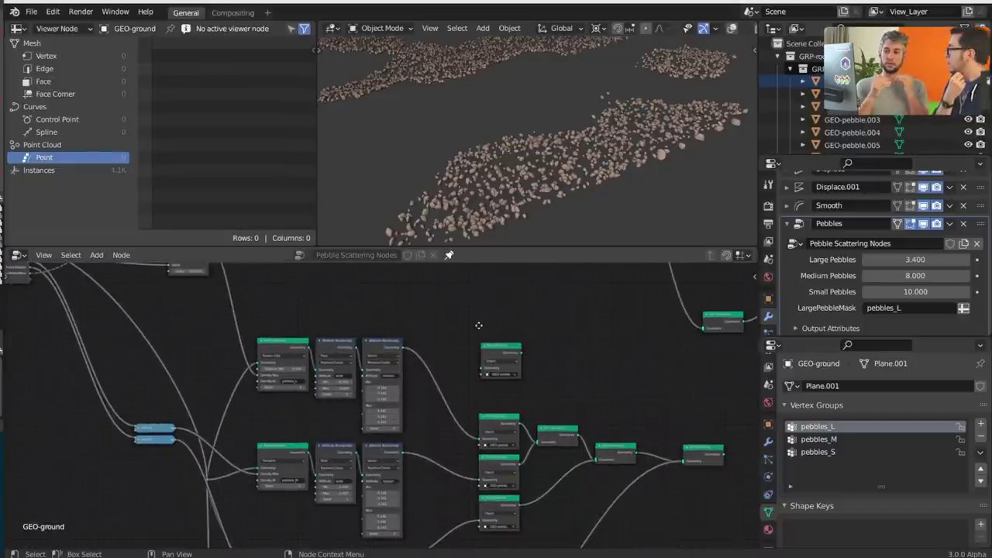
Widen the old Attribute Randomize node that controls rotation in the pebbles_L chain
{"action": "scroll", "coordinate": [438, 349], "scroll_direction": "up", "scroll_amount": 4}
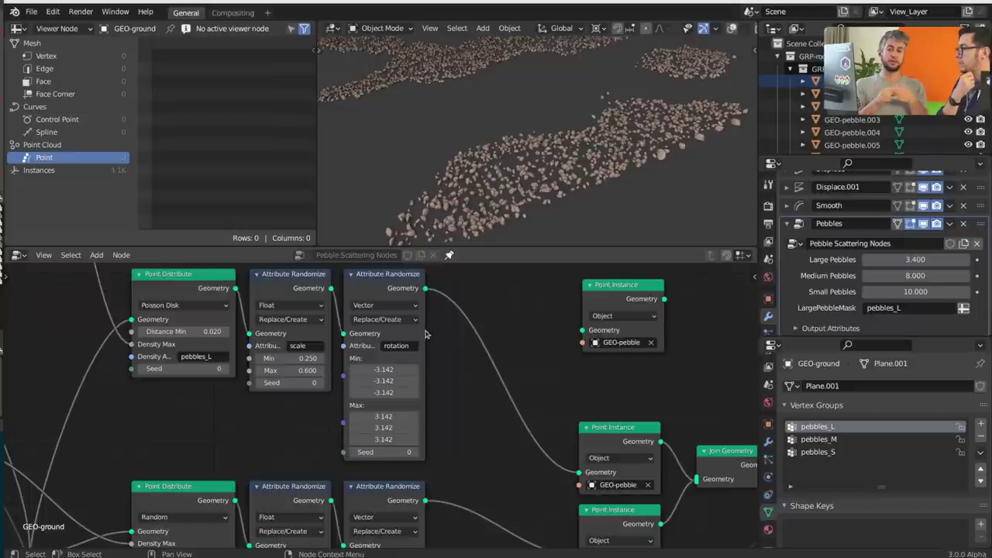
{"action": "left_click_drag", "start_coordinate": [425, 335], "coordinate": [486, 347]}
{"action": "left_click", "coordinate": [496, 349]}
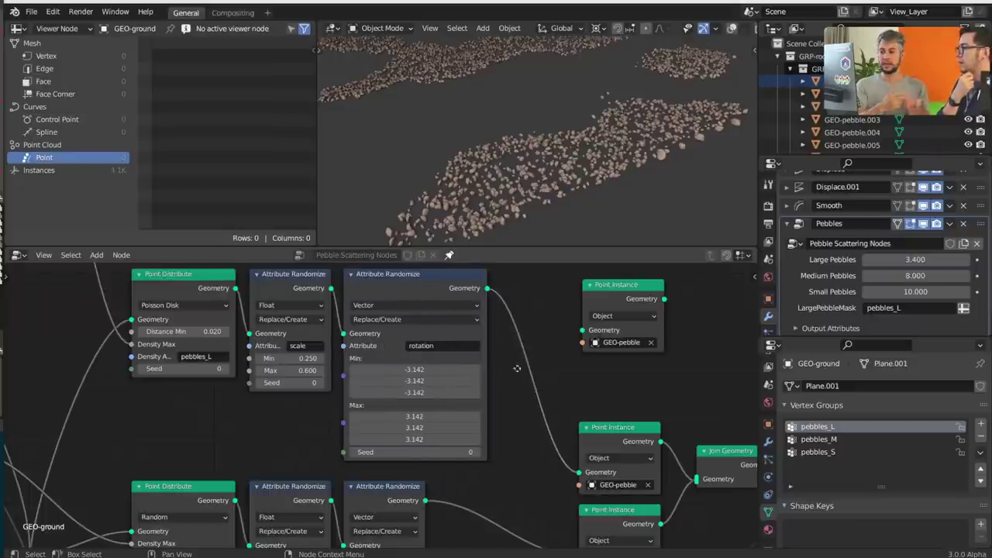
Examine the old large, medium and small pebble chains and their Point Instance connections against the new field-based setup
{"action": "middle_click_drag", "start_coordinate": [513, 317], "coordinate": [510, 441]}
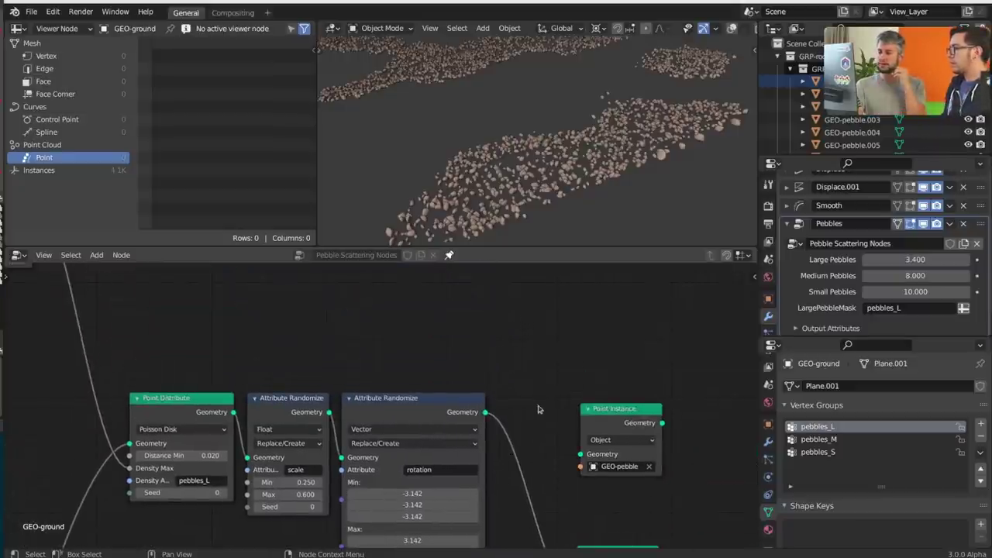
{"action": "scroll", "coordinate": [540, 409], "scroll_direction": "down", "scroll_amount": 3}
{"action": "middle_click_drag", "start_coordinate": [509, 496], "coordinate": [547, 391]}
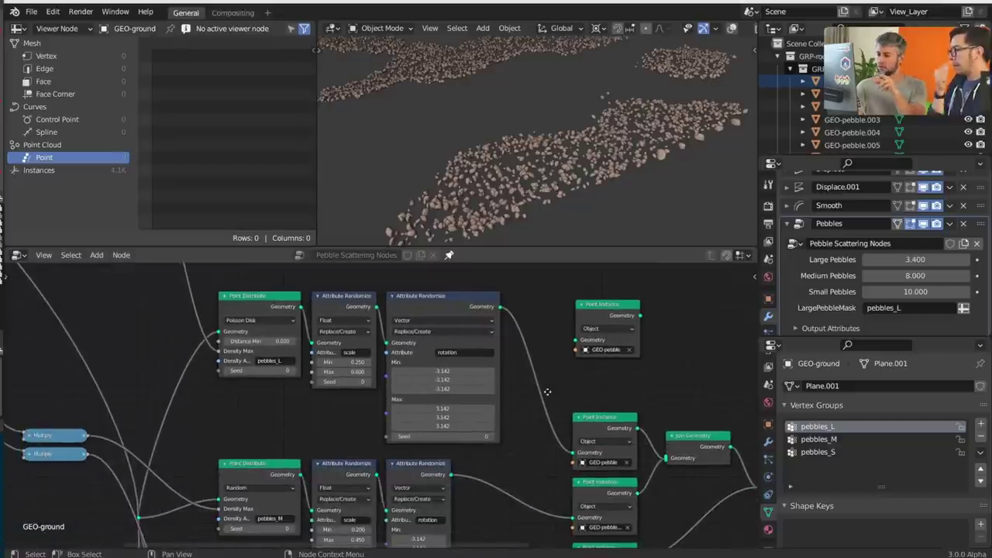
{"action": "scroll", "coordinate": [547, 391], "scroll_direction": "down", "scroll_amount": 5, "text": "shift"}
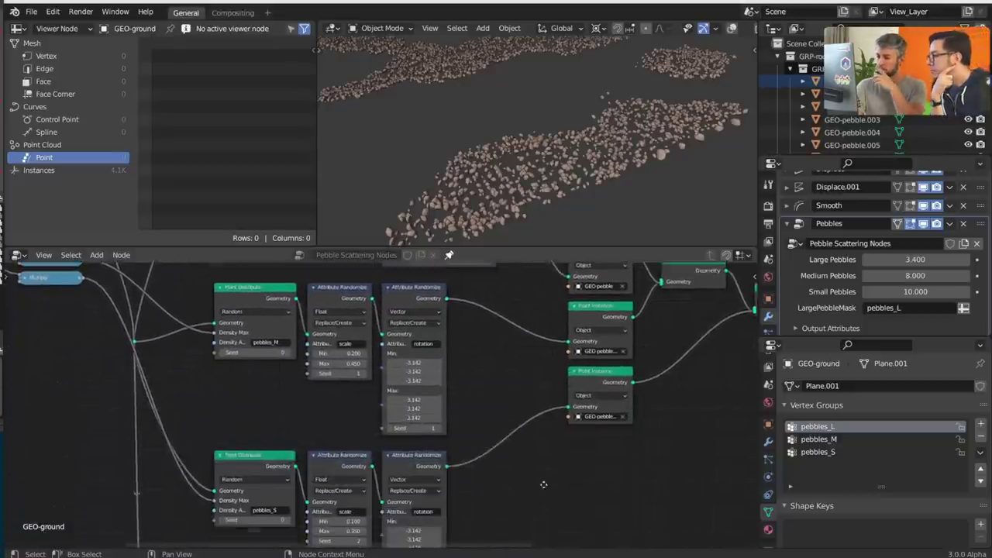
{"action": "middle_click_drag", "start_coordinate": [543, 454], "coordinate": [521, 543]}
{"action": "scroll", "coordinate": [561, 371], "scroll_direction": "up", "scroll_amount": 6, "text": "shift"}
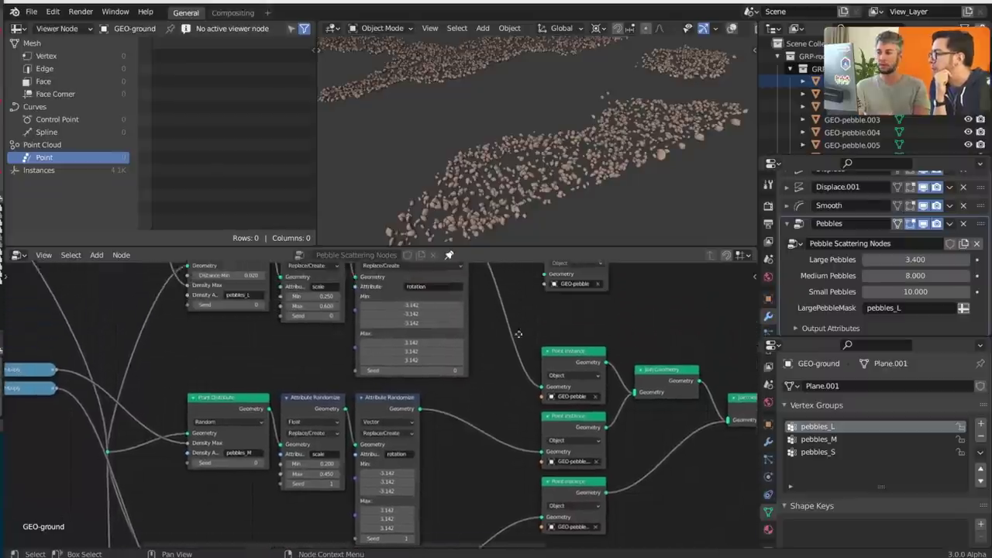
{"action": "middle_click_drag", "start_coordinate": [561, 371], "coordinate": [553, 525]}
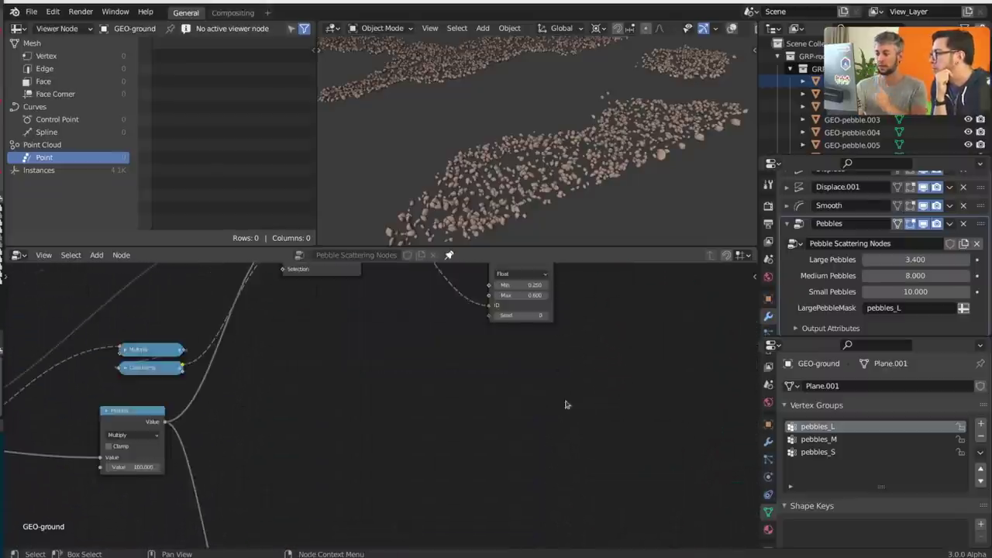
{"action": "middle_click_drag", "start_coordinate": [581, 387], "coordinate": [515, 468]}
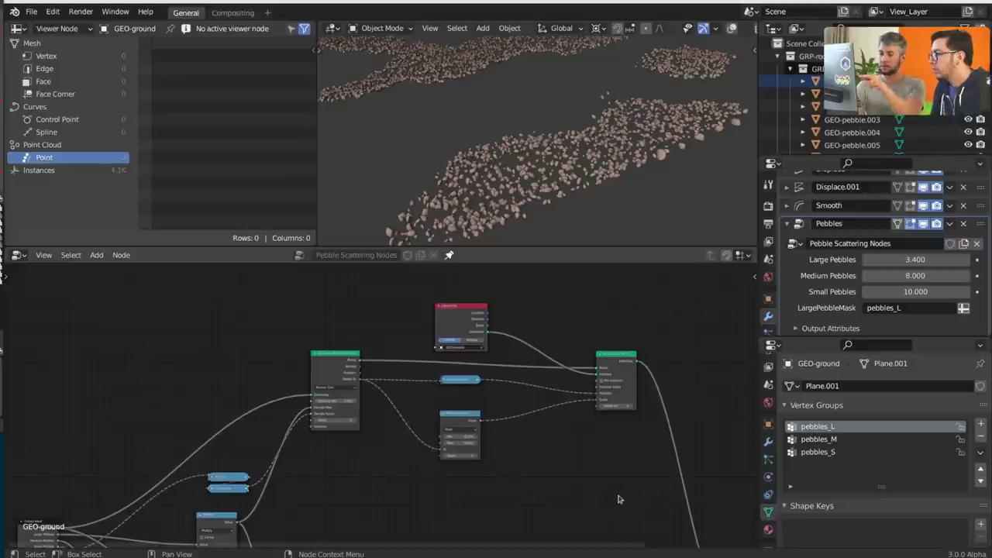
Duplicate the new Distribute Points on Faces, Object Info, Random Value and Instance on Points nodes, placing the copy directly below the original chain
{"action": "left_click_drag", "start_coordinate": [642, 482], "coordinate": [294, 329]}
{"action": "middle_click_drag", "start_coordinate": [469, 397], "coordinate": [473, 336]}
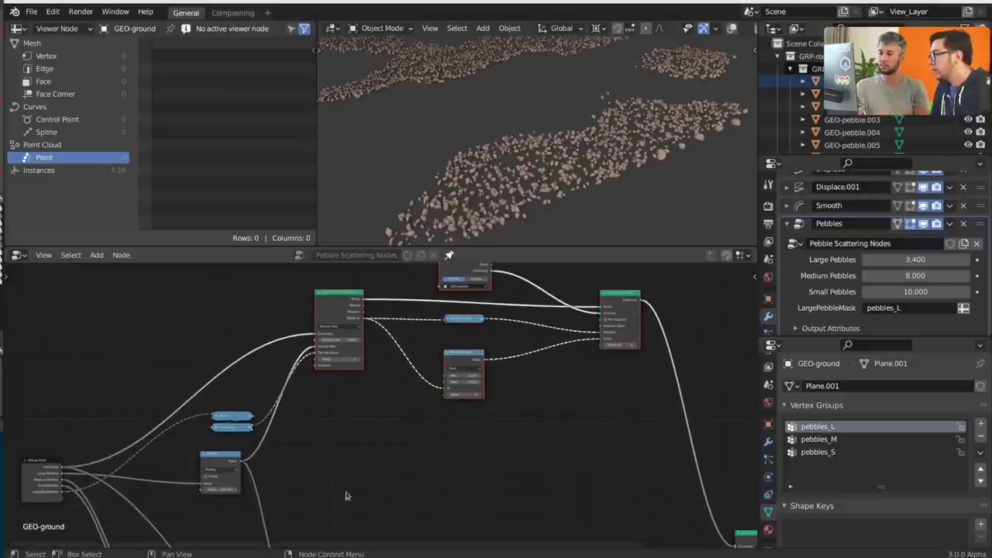
{"action": "key", "text": "b"}
{"action": "left_click_drag", "start_coordinate": [294, 429], "coordinate": [208, 335]}
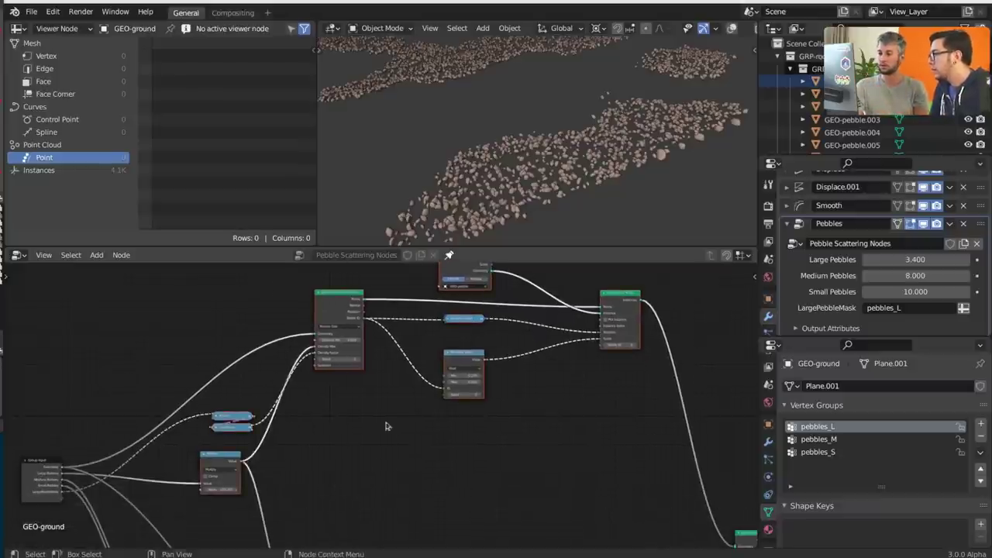
{"action": "middle_click_drag", "start_coordinate": [414, 443], "coordinate": [421, 339]}
{"action": "scroll", "coordinate": [423, 356], "scroll_direction": "down", "scroll_amount": 2}
{"action": "key", "text": "b"}
{"action": "left_click_drag", "start_coordinate": [265, 396], "coordinate": [232, 352]}
{"action": "middle_click_drag", "start_coordinate": [232, 352], "coordinate": [231, 350]}
{"action": "middle_click_drag", "start_coordinate": [418, 358], "coordinate": [416, 413]}
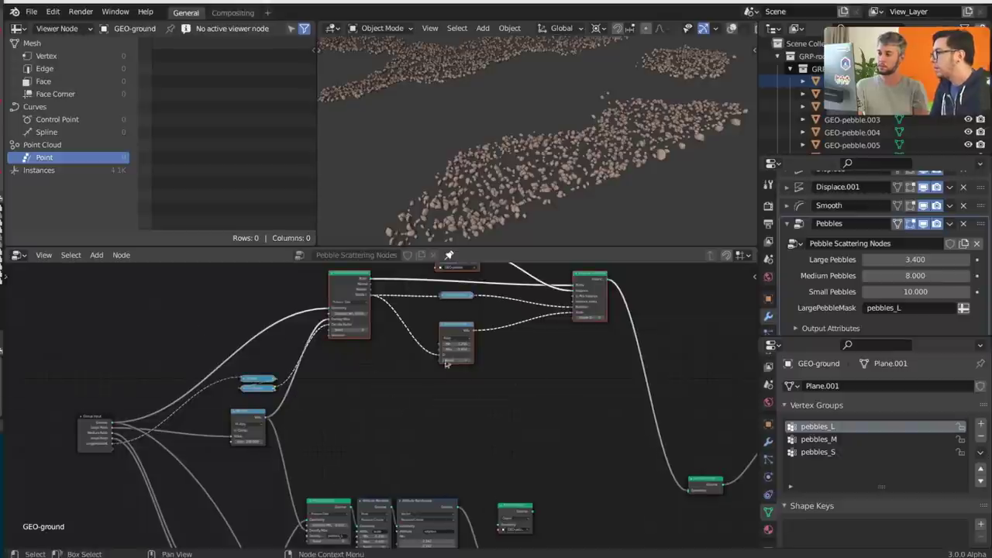
{"action": "key", "text": "shift+d"}
{"action": "key", "text": "y"}
{"action": "left_click", "coordinate": [523, 488]}
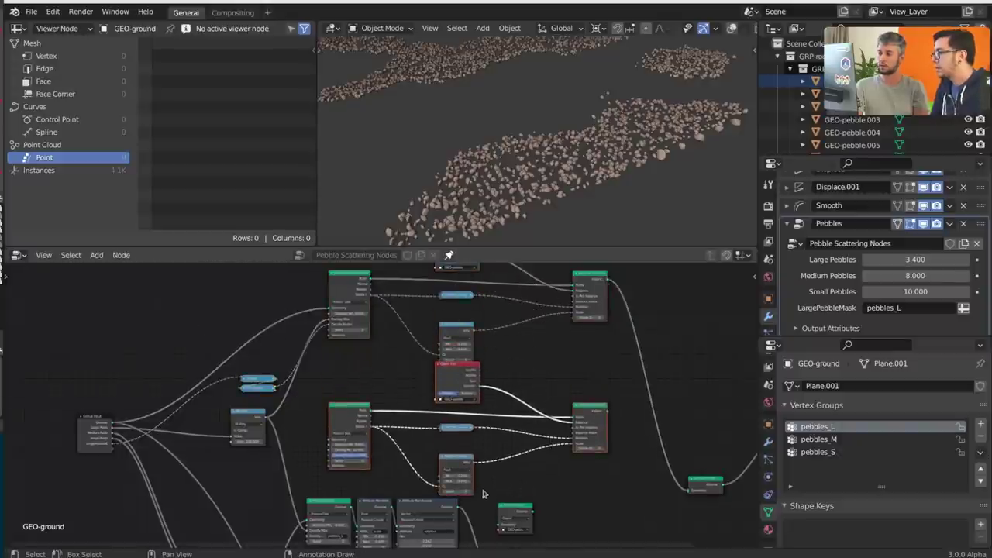
Compress the duplicated node set vertically and reposition it between the original chain and the old Point Distribute nodes
{"action": "key", "text": "s"}
{"action": "key", "text": "y"}
{"action": "left_click", "coordinate": [528, 449]}
{"action": "key", "text": "g"}
{"action": "key", "text": "y"}
{"action": "left_click", "coordinate": [544, 414]}
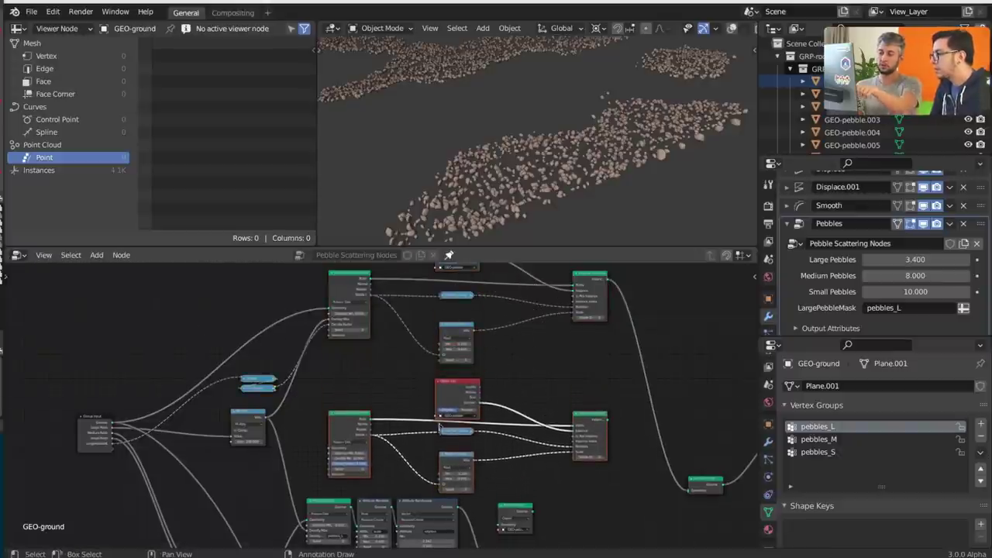
Link Group Input's Geometry to the duplicated Distribute Points on Faces, and link the duplicated Instance on Points' Instances to Join Geometry
{"action": "scroll", "coordinate": [579, 466], "scroll_direction": "up", "scroll_amount": 2}
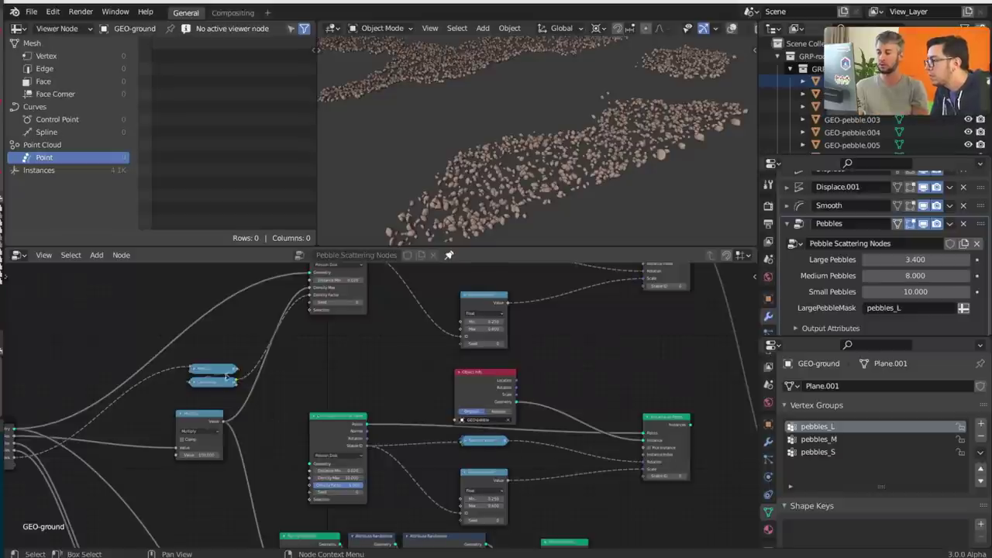
{"action": "middle_click_drag", "start_coordinate": [247, 342], "coordinate": [328, 329]}
{"action": "left_click_drag", "start_coordinate": [96, 415], "coordinate": [418, 453]}
{"action": "middle_click_drag", "start_coordinate": [743, 431], "coordinate": [415, 423]}
{"action": "left_click_drag", "start_coordinate": [442, 400], "coordinate": [555, 498]}
{"action": "middle_click_drag", "start_coordinate": [222, 422], "coordinate": [393, 408]}
{"action": "scroll", "coordinate": [393, 408], "scroll_direction": "up", "scroll_amount": 2}
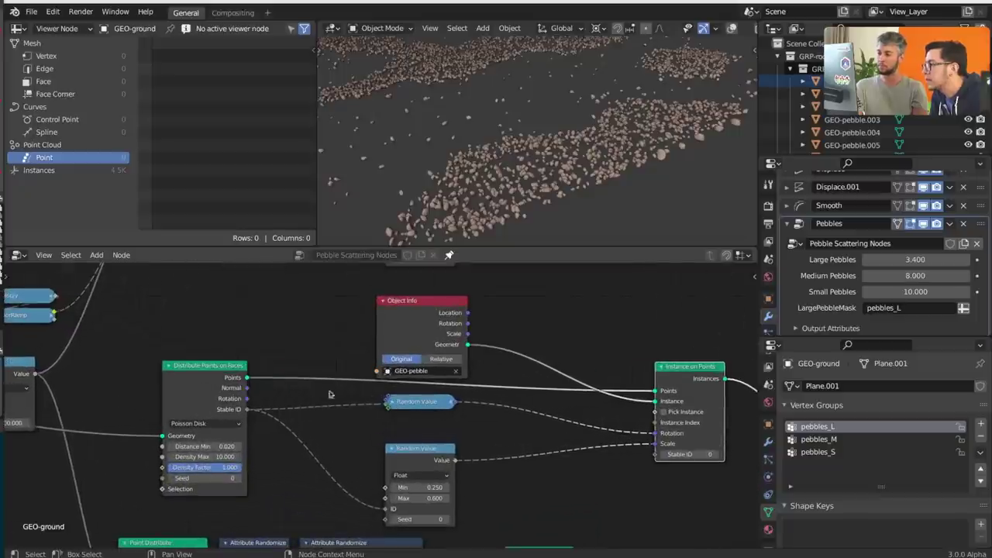
Widen the old large and medium Point Instance nodes, and set the raised duplicate Object Info node's object to GEO-pebble.004
{"action": "left_click_drag", "start_coordinate": [438, 323], "coordinate": [436, 312]}
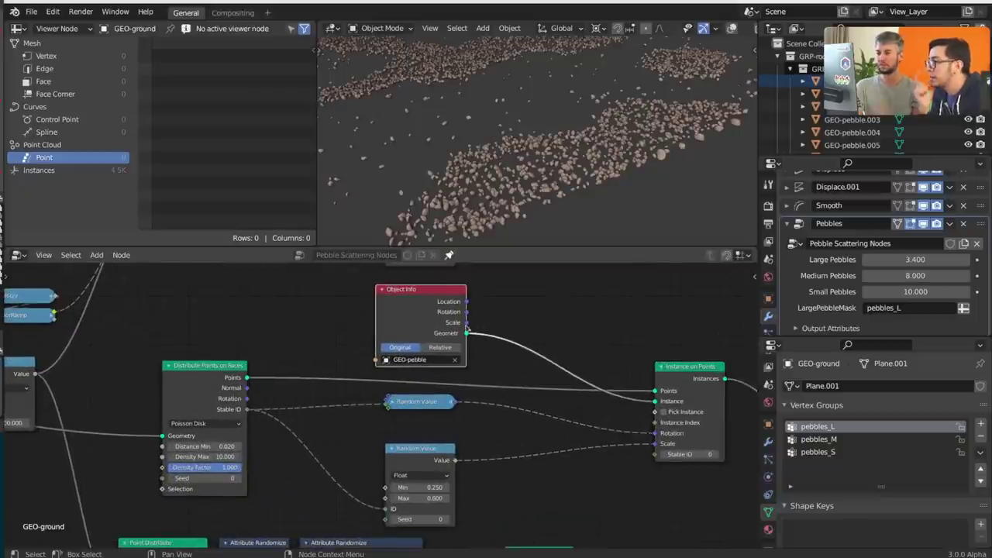
{"action": "scroll", "coordinate": [553, 388], "scroll_direction": "down", "scroll_amount": 3}
{"action": "scroll", "coordinate": [611, 478], "scroll_direction": "up", "scroll_amount": 1}
{"action": "middle_click_drag", "start_coordinate": [620, 542], "coordinate": [489, 365]}
{"action": "left_click_drag", "start_coordinate": [404, 461], "coordinate": [431, 460]}
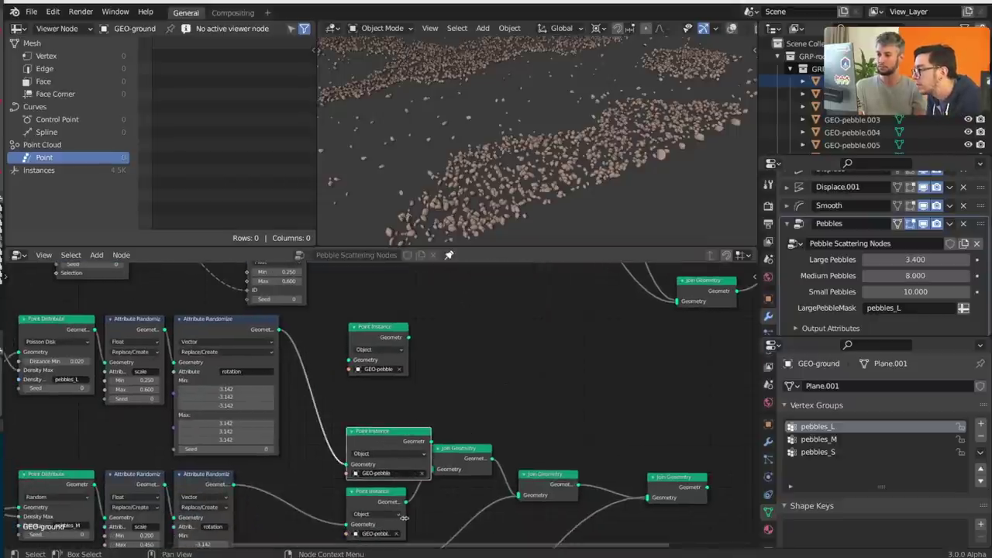
{"action": "left_click_drag", "start_coordinate": [403, 518], "coordinate": [448, 531]}
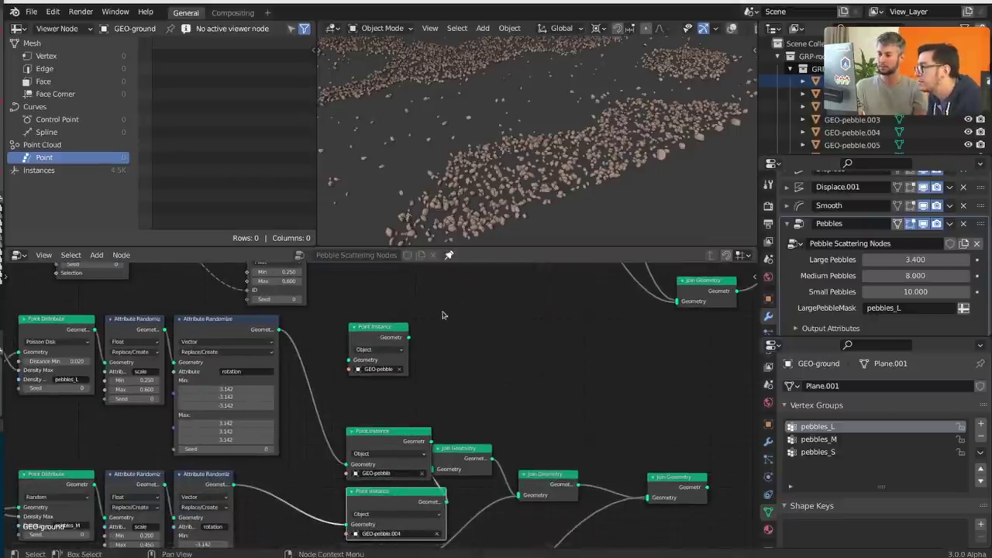
{"action": "middle_click_drag", "start_coordinate": [442, 315], "coordinate": [504, 467]}
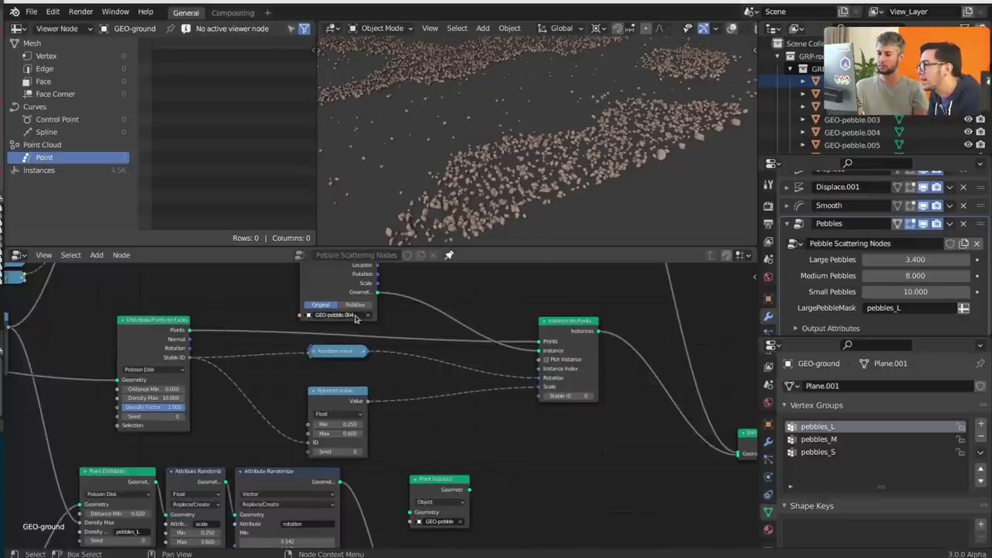
{"action": "middle_click_drag", "start_coordinate": [418, 326], "coordinate": [431, 411]}
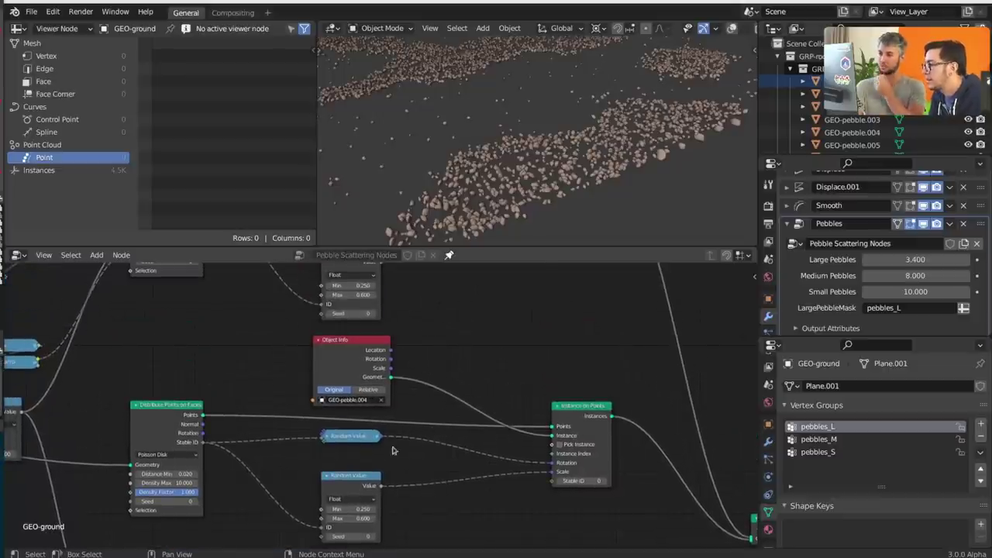
Switch the duplicated Distribute Points on Faces node to Random and set its Density to 146.700
{"action": "middle_click_drag", "start_coordinate": [392, 450], "coordinate": [419, 278]}
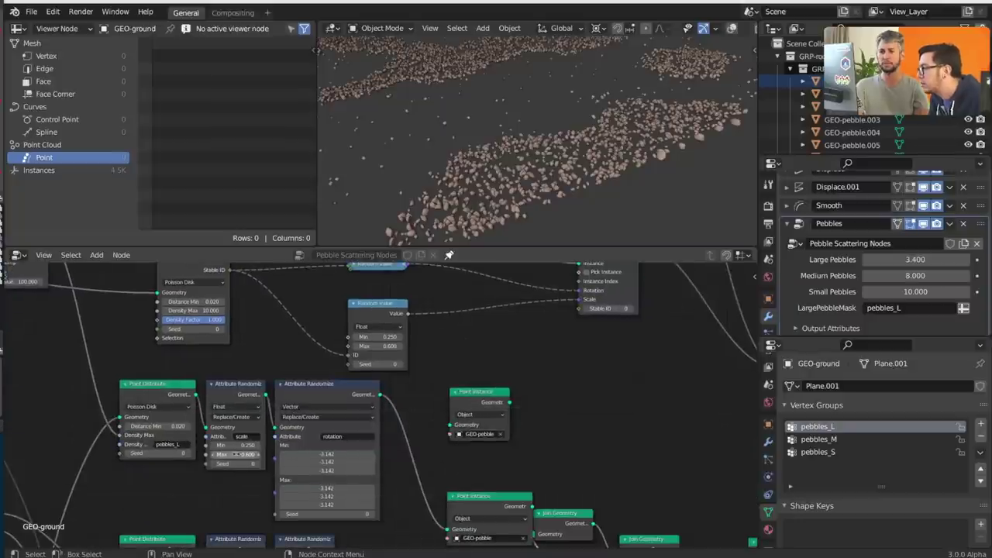
{"action": "middle_click_drag", "start_coordinate": [241, 452], "coordinate": [252, 339]}
{"action": "middle_click_drag", "start_coordinate": [297, 387], "coordinate": [304, 426]}
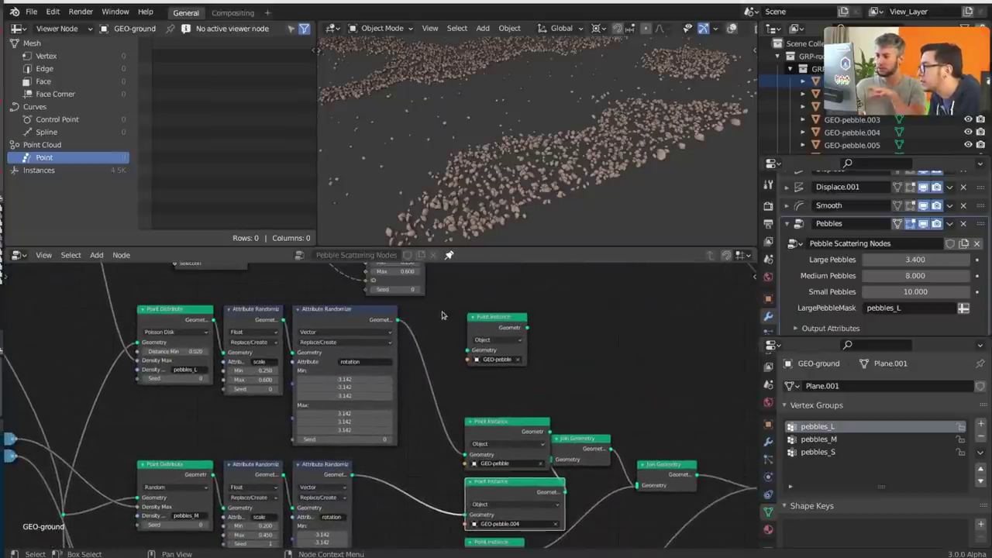
{"action": "middle_click_drag", "start_coordinate": [482, 323], "coordinate": [466, 468]}
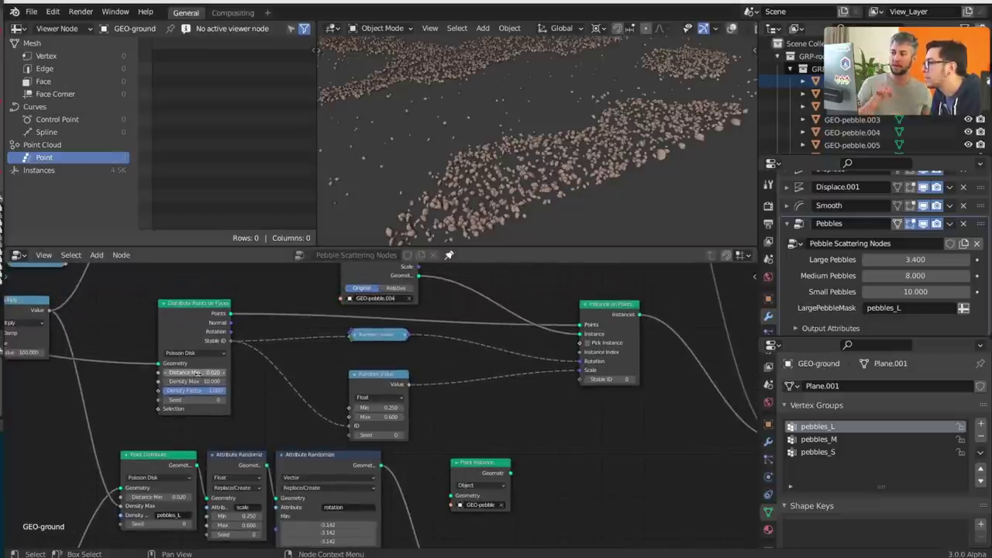
{"action": "left_click", "coordinate": [194, 354]}
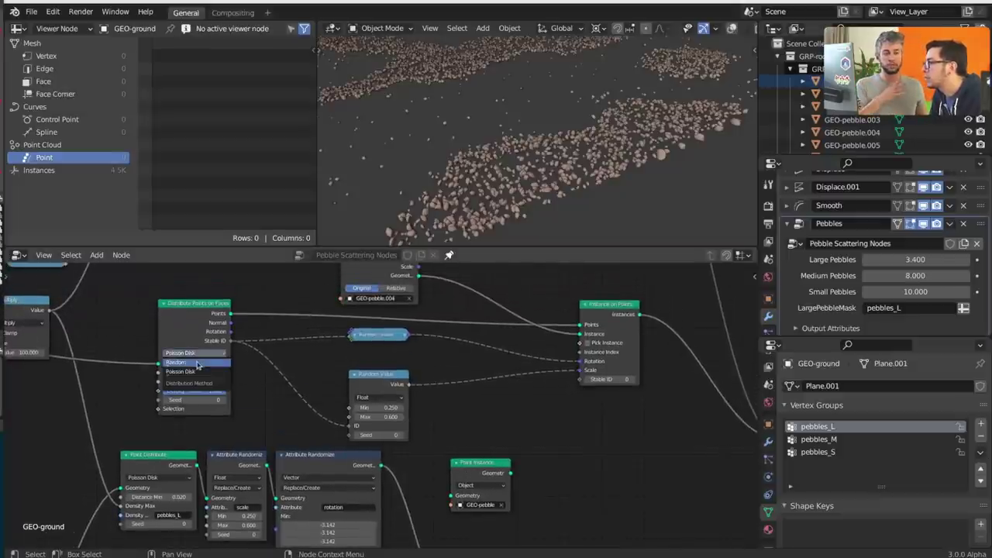
{"action": "left_click", "coordinate": [196, 363]}
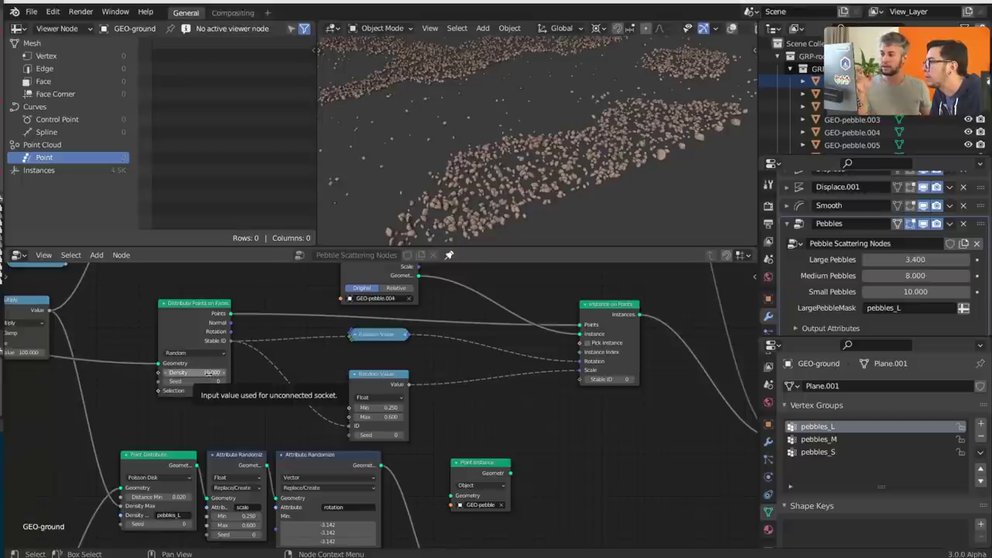
{"action": "left_click", "coordinate": [209, 373]}
{"action": "left_click_drag", "start_coordinate": [208, 373], "coordinate": [208, 373]}
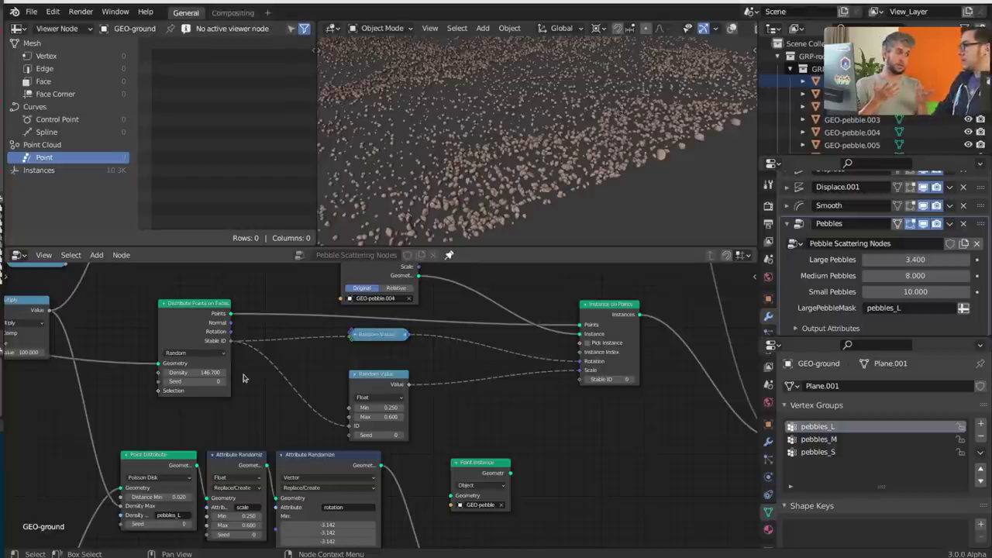
Expose the duplicated Distribute Points on Faces node's Density as a new Group Input socket
{"action": "middle_click_drag", "start_coordinate": [226, 375], "coordinate": [558, 362]}
{"action": "scroll", "coordinate": [594, 401], "scroll_direction": "up", "scroll_amount": 1}
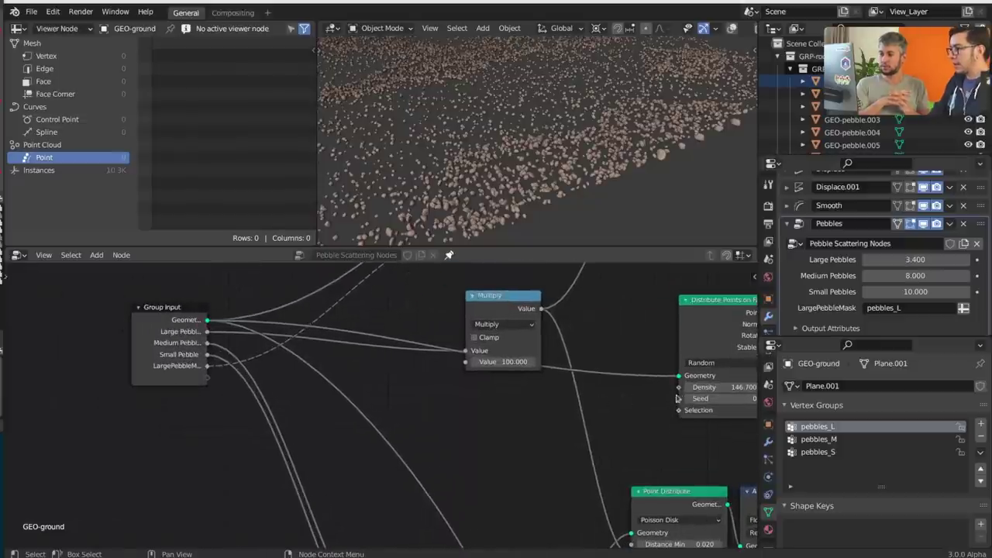
{"action": "left_click_drag", "start_coordinate": [680, 393], "coordinate": [207, 378]}
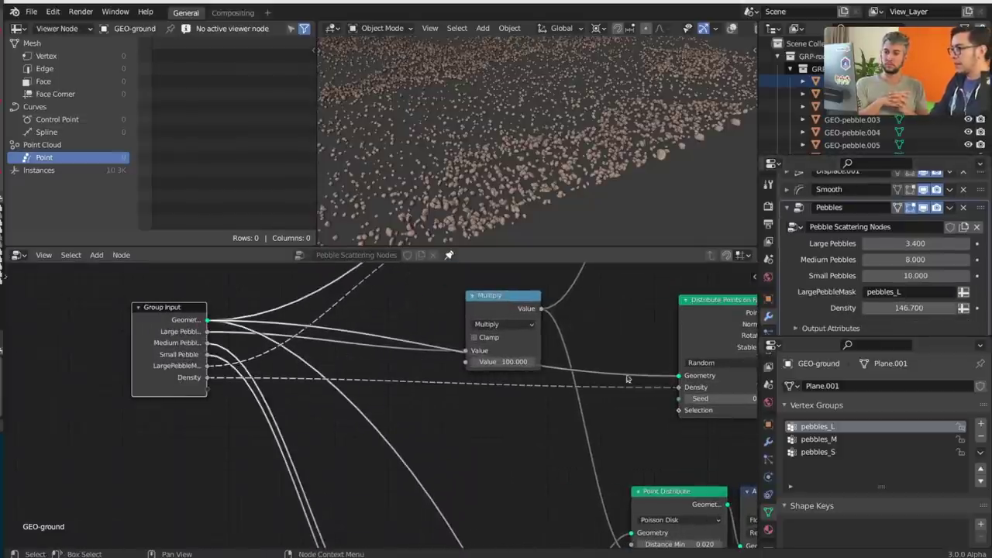
Rename the exposed Density group input to MiddlePebbleMask
{"action": "key", "text": "n"}
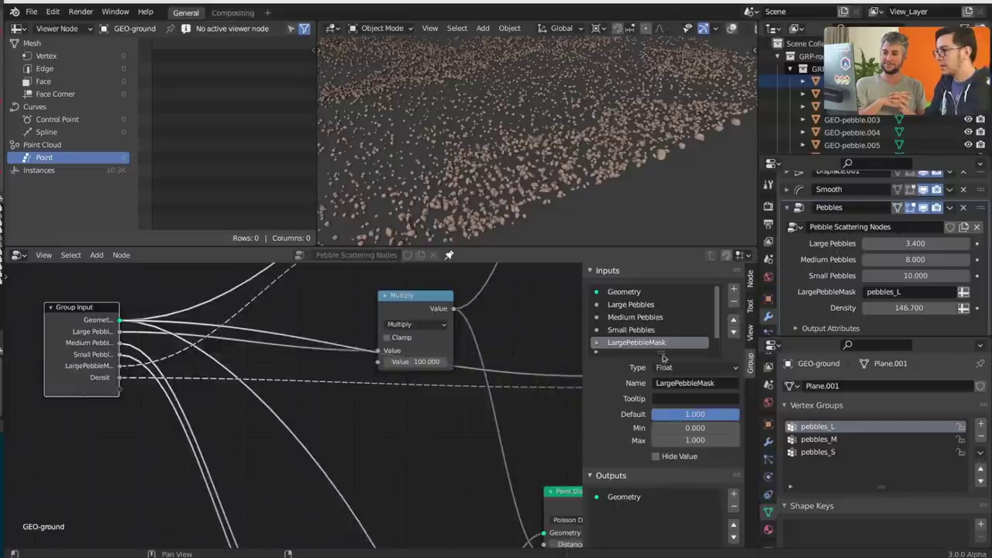
{"action": "scroll", "coordinate": [650, 326], "scroll_direction": "down", "scroll_amount": 1}
{"action": "left_click", "coordinate": [651, 341]}
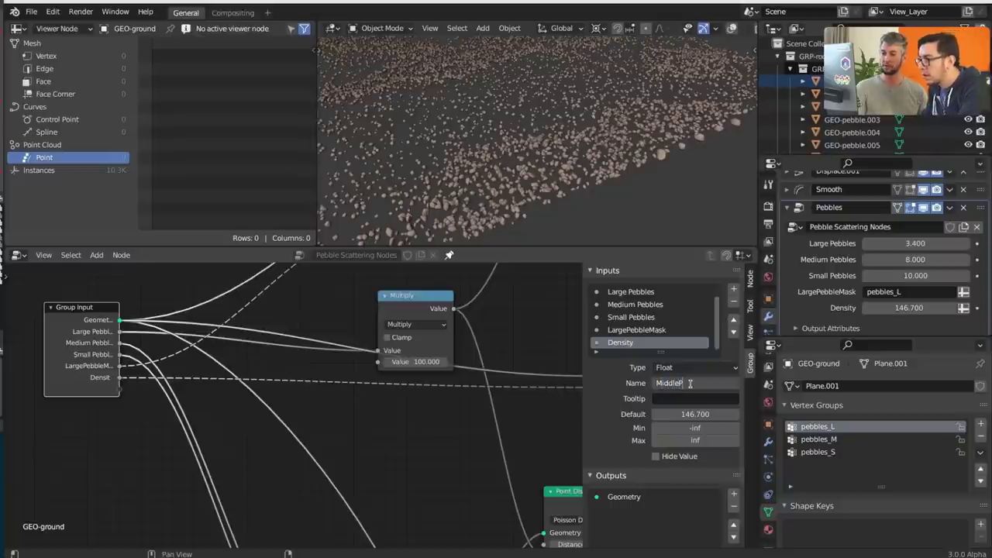
{"action": "left_click", "coordinate": [689, 384]}
{"action": "type", "text": "MiddlePebbleM"}
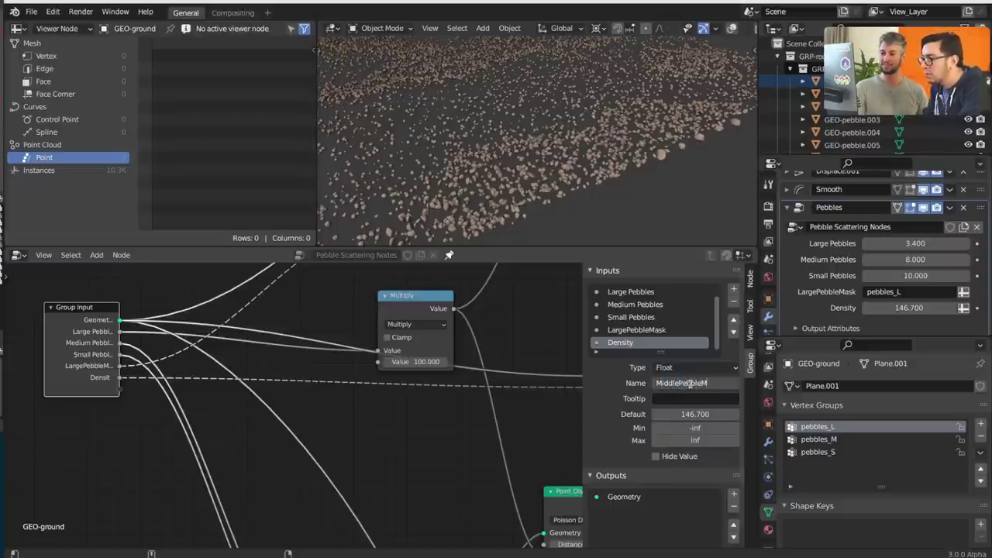
{"action": "type", "text": "ask"}
{"action": "key", "text": "Return"}
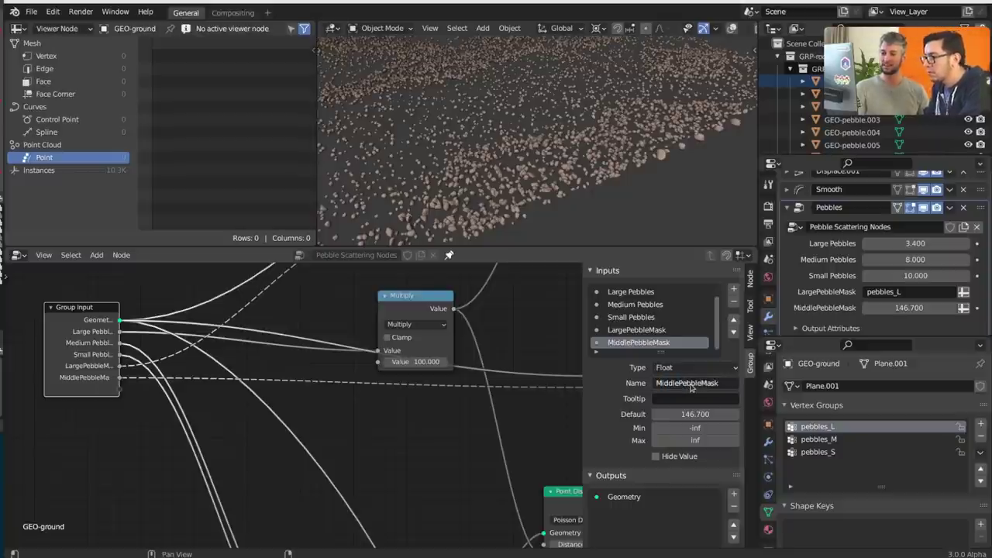
Make the modifier's MiddlePebbleMask input read an attribute and assign it the pebbles_M vertex group
{"action": "left_click", "coordinate": [963, 308]}
{"action": "left_click_drag", "start_coordinate": [850, 442], "coordinate": [915, 324]}
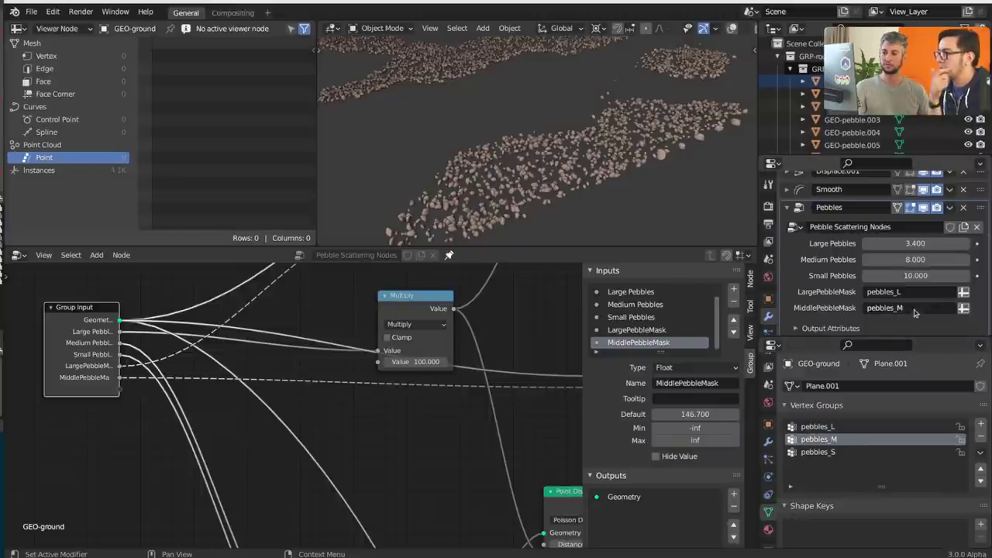
{"action": "scroll", "coordinate": [445, 443], "scroll_direction": "down", "scroll_amount": 3}
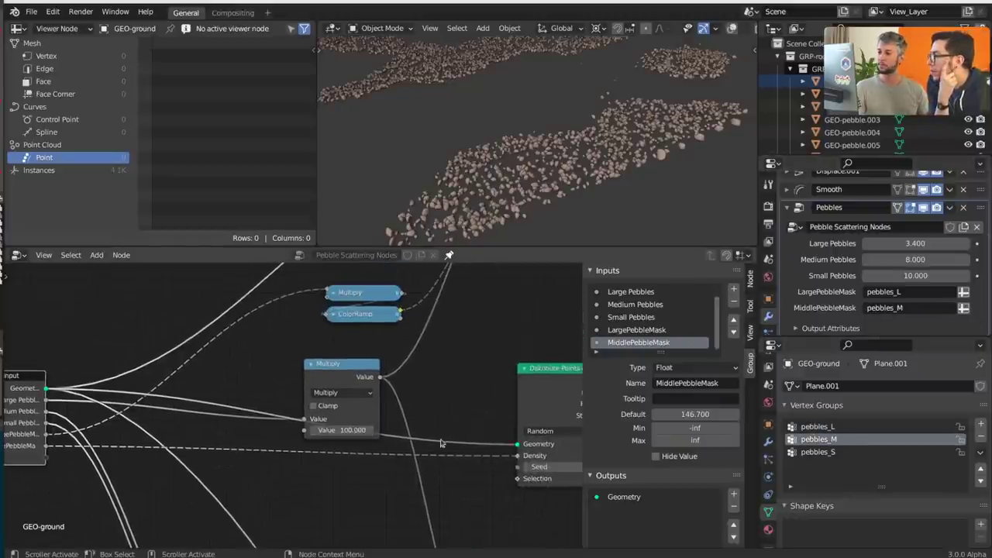
Nudge the Multiply node beside Group Input up and the duplicated Distribute Points on Faces node slightly down
{"action": "left_click_drag", "start_coordinate": [349, 391], "coordinate": [357, 377]}
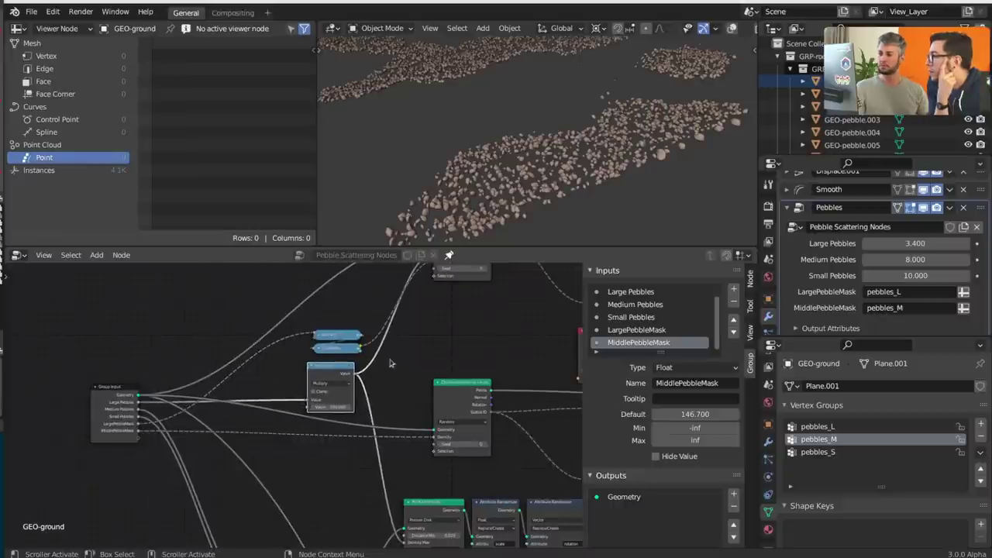
{"action": "middle_click_drag", "start_coordinate": [564, 446], "coordinate": [534, 425]}
{"action": "scroll", "coordinate": [534, 425], "scroll_direction": "up", "scroll_amount": 4}
{"action": "left_click_drag", "start_coordinate": [489, 362], "coordinate": [489, 370]}
{"action": "scroll", "coordinate": [494, 334], "scroll_direction": "down", "scroll_amount": 4}
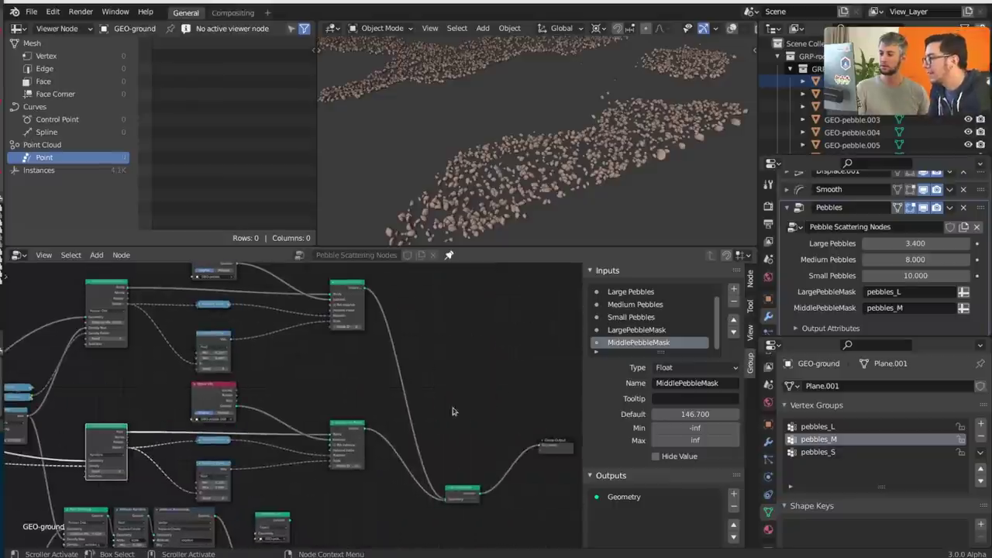
{"action": "scroll", "coordinate": [453, 411], "scroll_direction": "up", "scroll_amount": 2}
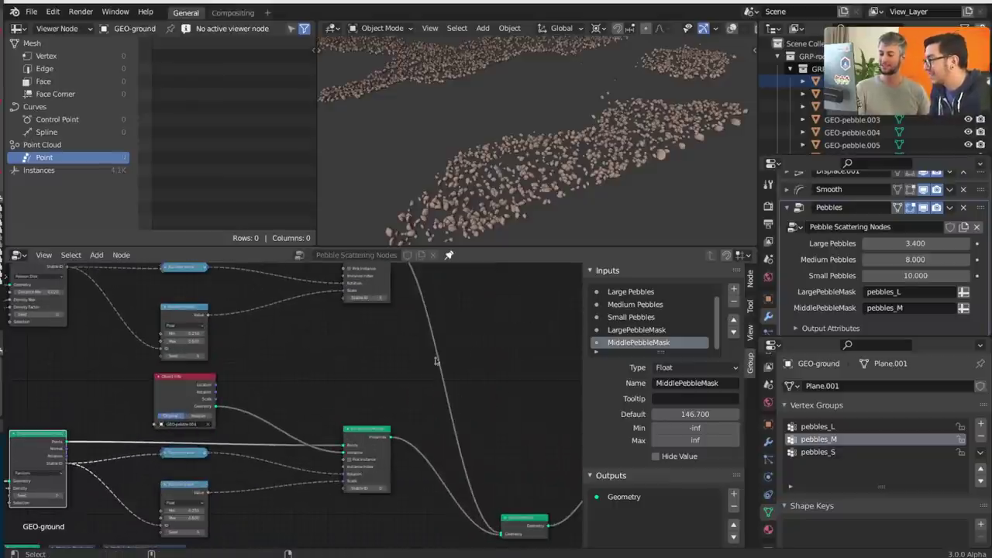
Mute the large-pebble link into Join Geometry and wire the medium Instance on Points node directly to Group Output
{"action": "right_click_drag", "start_coordinate": [421, 380], "coordinate": [455, 359], "text": "ctrl+alt"}
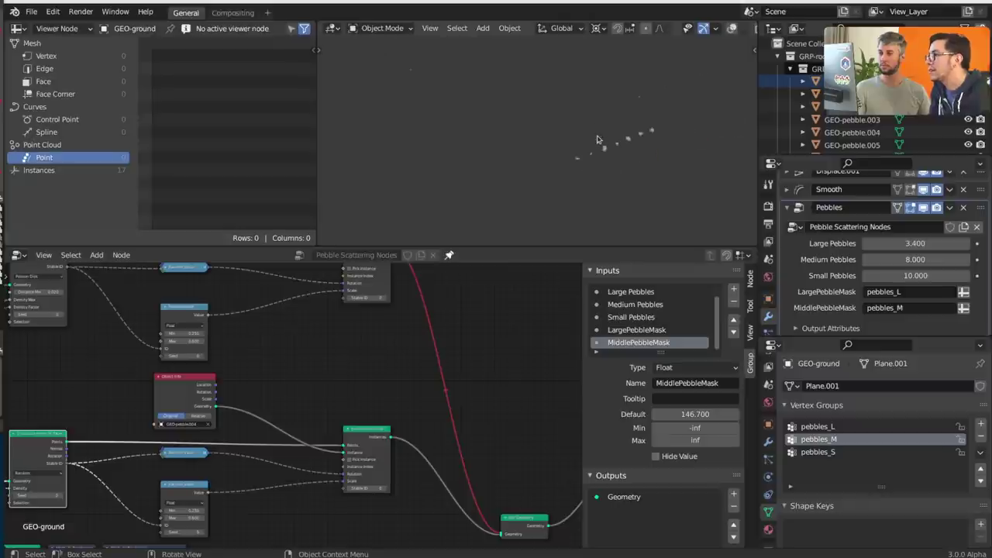
{"action": "middle_click_drag", "start_coordinate": [391, 443], "coordinate": [310, 422]}
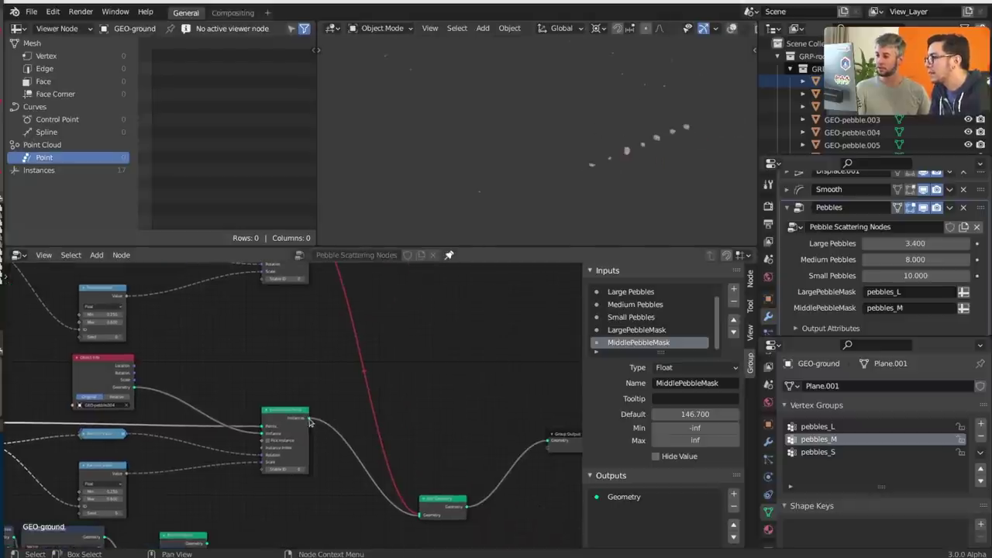
{"action": "left_click_drag", "start_coordinate": [309, 420], "coordinate": [547, 441]}
Set the Seed of the medium-pebble Distribute Points on Faces node to 3
{"action": "middle_click_drag", "start_coordinate": [277, 440], "coordinate": [482, 430]}
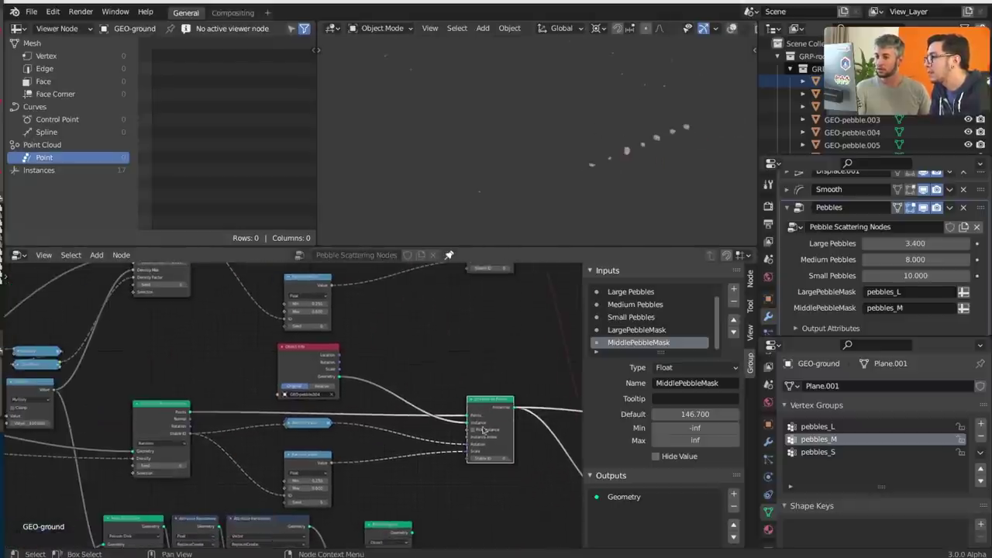
{"action": "scroll", "coordinate": [245, 440], "scroll_direction": "up", "scroll_amount": 2}
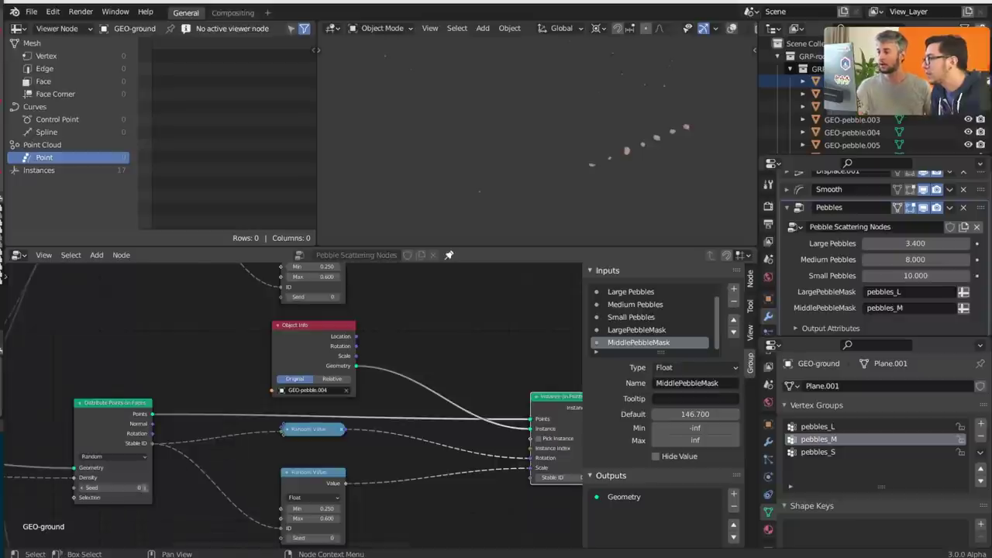
{"action": "left_click", "coordinate": [144, 487]}
{"action": "left_click", "coordinate": [144, 487]}
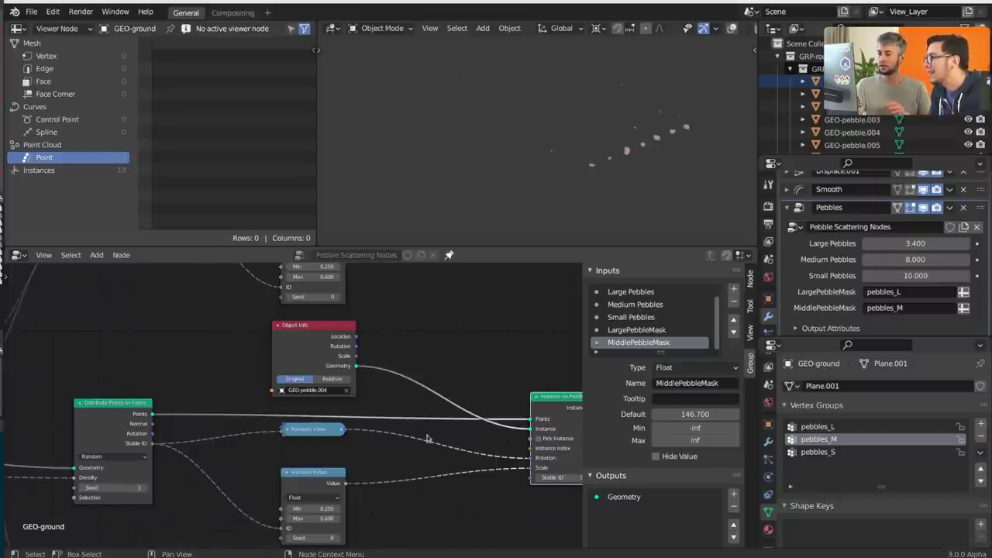
Set the medium pebbles' scale Random Value node to Min 2.450 and Max 7.700
{"action": "middle_click_drag", "start_coordinate": [382, 505], "coordinate": [380, 445]}
{"action": "left_click_drag", "start_coordinate": [324, 458], "coordinate": [350, 448]}
{"action": "scroll", "coordinate": [585, 146], "scroll_direction": "down", "scroll_amount": 6}
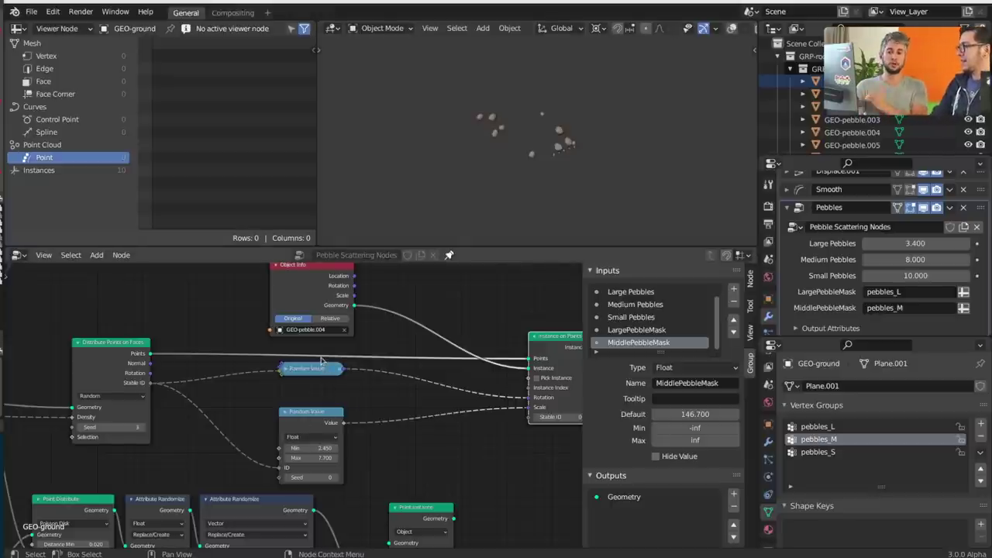
{"action": "left_click_drag", "start_coordinate": [914, 260], "coordinate": [915, 259]}
{"action": "right_click", "coordinate": [915, 260]}
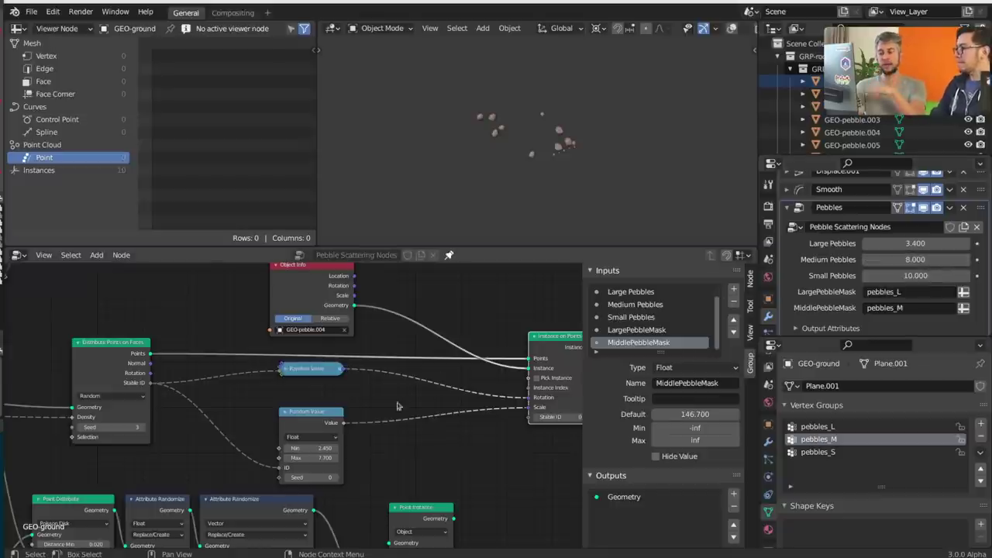
Delete the Multiply node with value 100.000 beside Group Input
{"action": "middle_click_drag", "start_coordinate": [129, 426], "coordinate": [493, 418]}
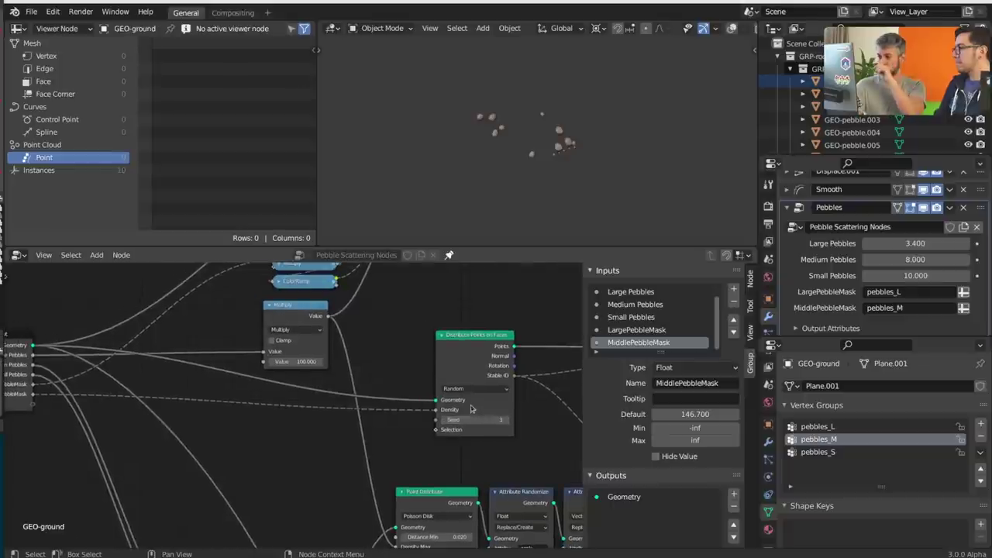
{"action": "left_click", "coordinate": [314, 320]}
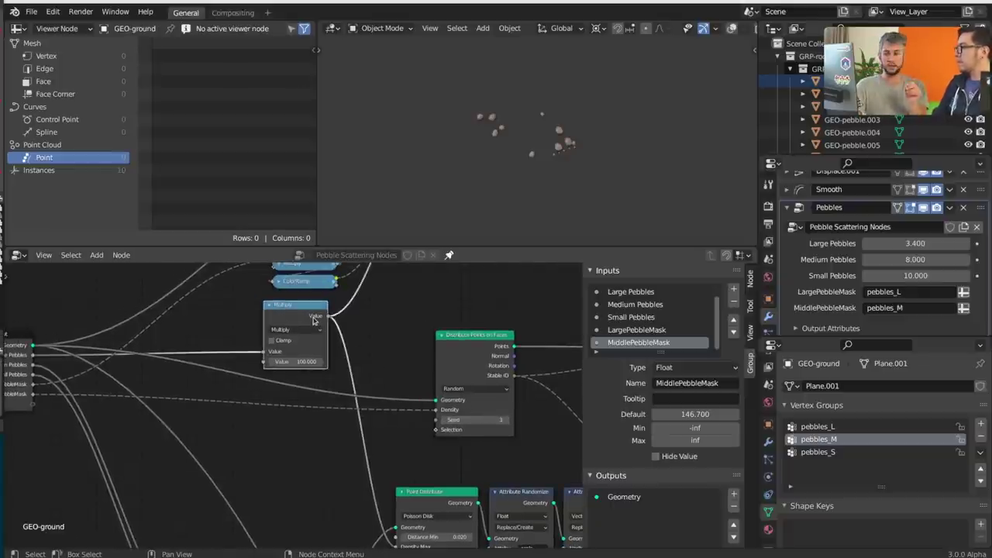
{"action": "key", "text": "x"}
Duplicate the collapsed Multiply node above ColorRamp, expand the copy and place it before the medium Distribute Points on Faces node
{"action": "middle_click_drag", "start_coordinate": [314, 321], "coordinate": [323, 360]}
{"action": "left_click", "coordinate": [317, 307]}
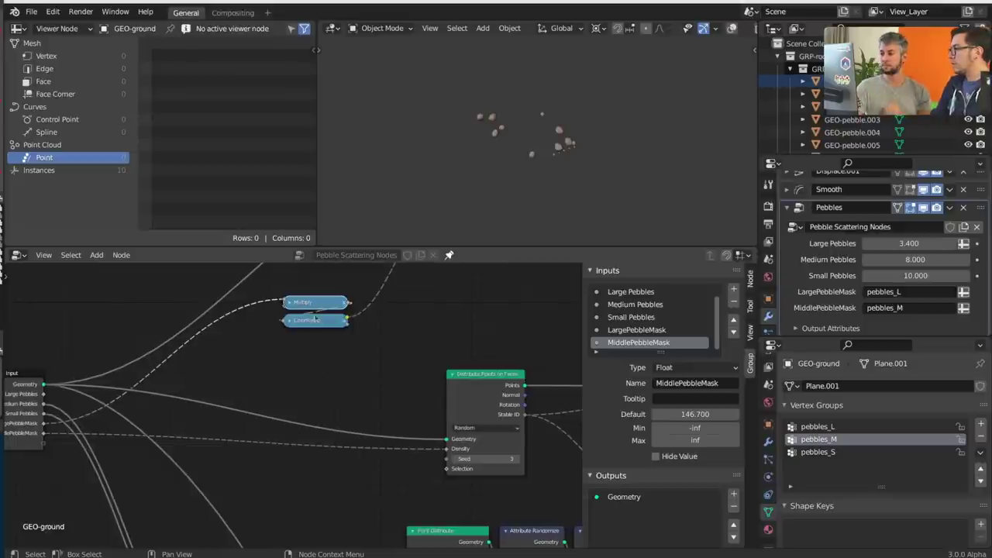
{"action": "key", "text": "shift+d"}
{"action": "left_click", "coordinate": [330, 394]}
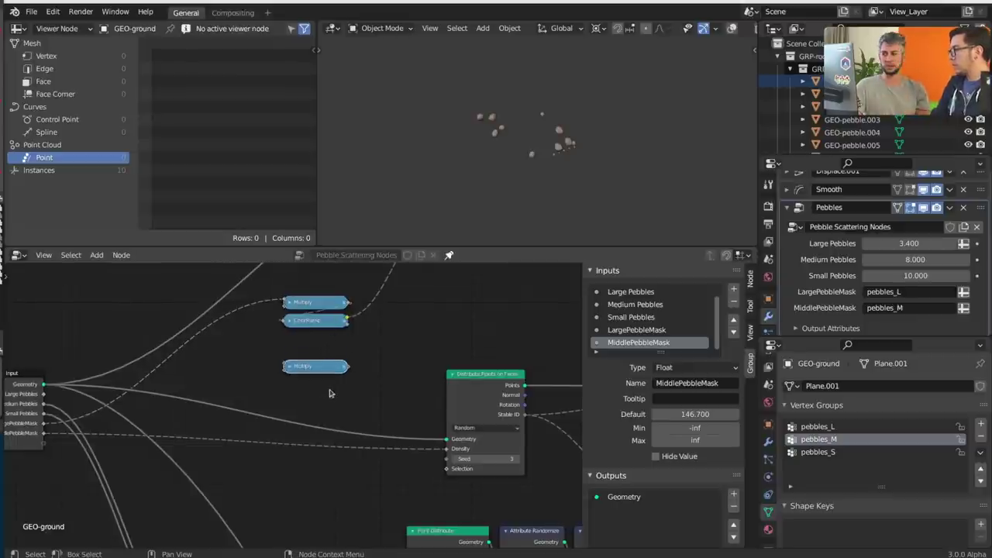
{"action": "key", "text": "h"}
{"action": "key", "text": "g"}
{"action": "left_click", "coordinate": [366, 380]}
{"action": "middle_click_drag", "start_coordinate": [366, 381], "coordinate": [460, 368]}
{"action": "scroll", "coordinate": [81, 442], "scroll_direction": "up", "scroll_amount": 4}
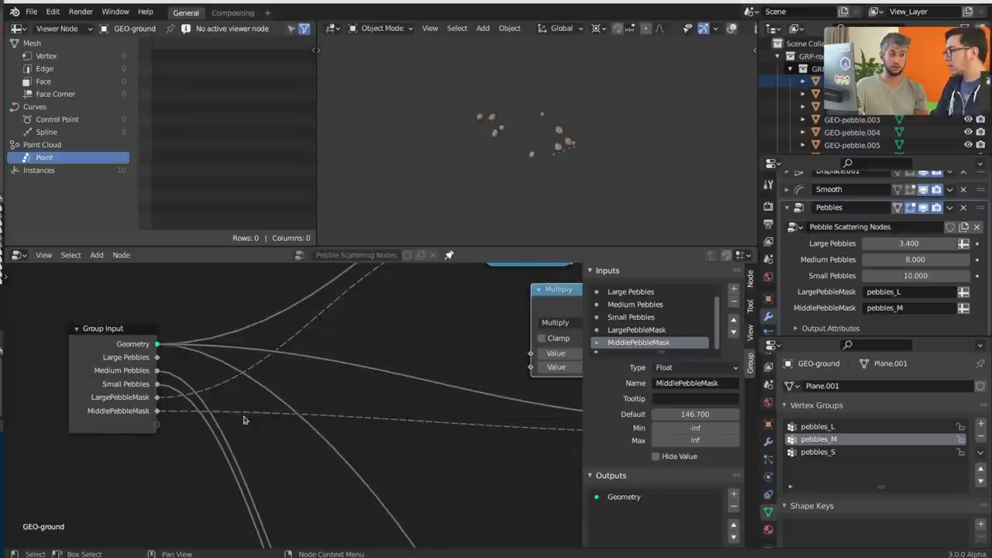
{"action": "middle_click_drag", "start_coordinate": [244, 414], "coordinate": [173, 437]}
{"action": "left_click_drag", "start_coordinate": [88, 434], "coordinate": [465, 377]}
{"action": "middle_click_drag", "start_coordinate": [512, 376], "coordinate": [347, 394]}
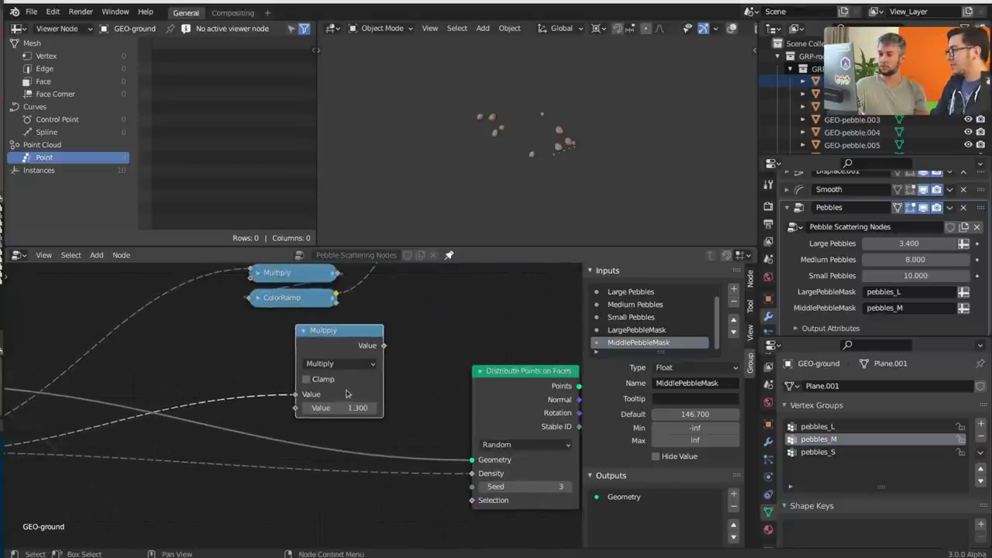
{"action": "left_click_drag", "start_coordinate": [357, 404], "coordinate": [401, 423]}
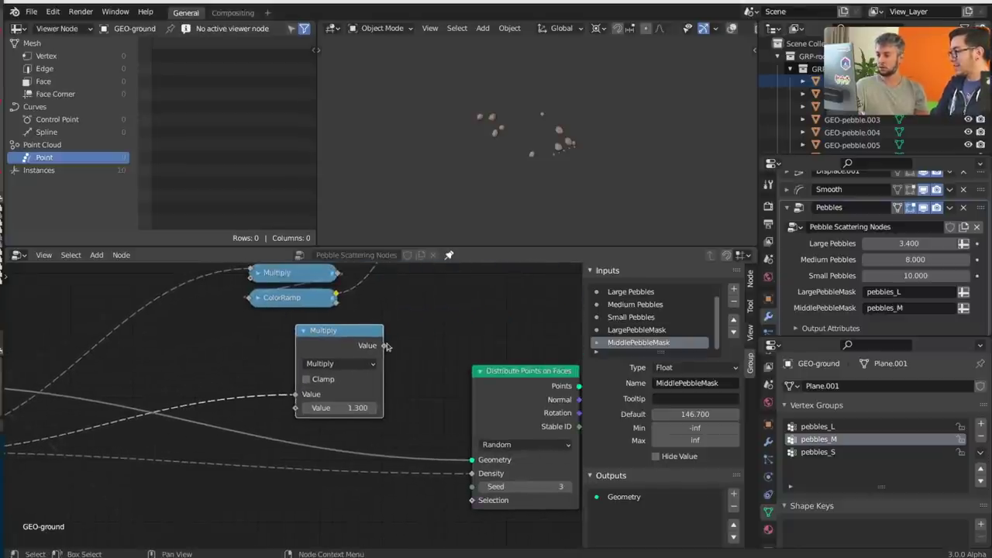
{"action": "middle_click_drag", "start_coordinate": [351, 375], "coordinate": [411, 359]}
{"action": "right_click_drag", "start_coordinate": [321, 358], "coordinate": [327, 380], "text": "ctrl"}
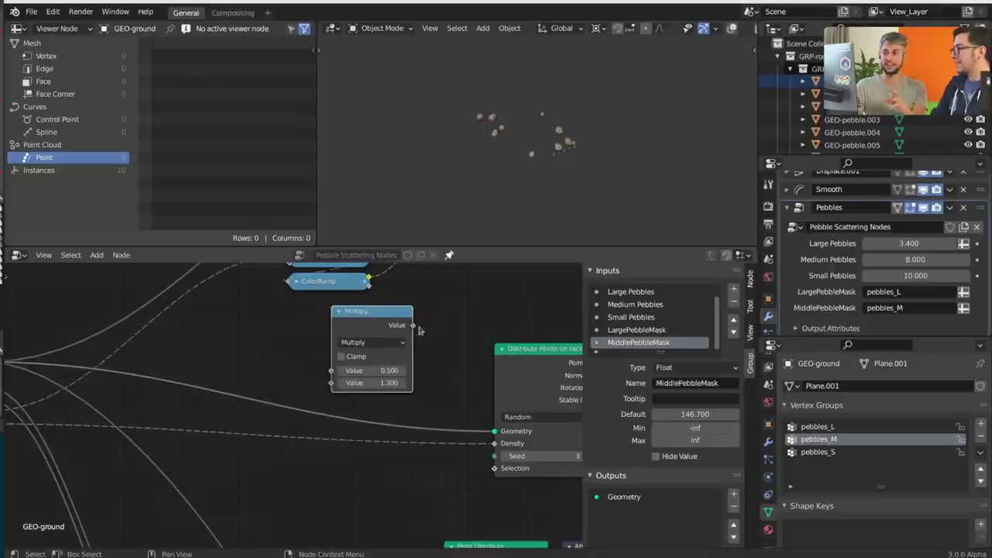
Feed the duplicated Multiply node into the medium Distribute Points on Faces node's Density and set its second Value to 12.300
{"action": "left_click_drag", "start_coordinate": [412, 324], "coordinate": [495, 443]}
{"action": "scroll", "coordinate": [321, 434], "scroll_direction": "left", "scroll_amount": 4}
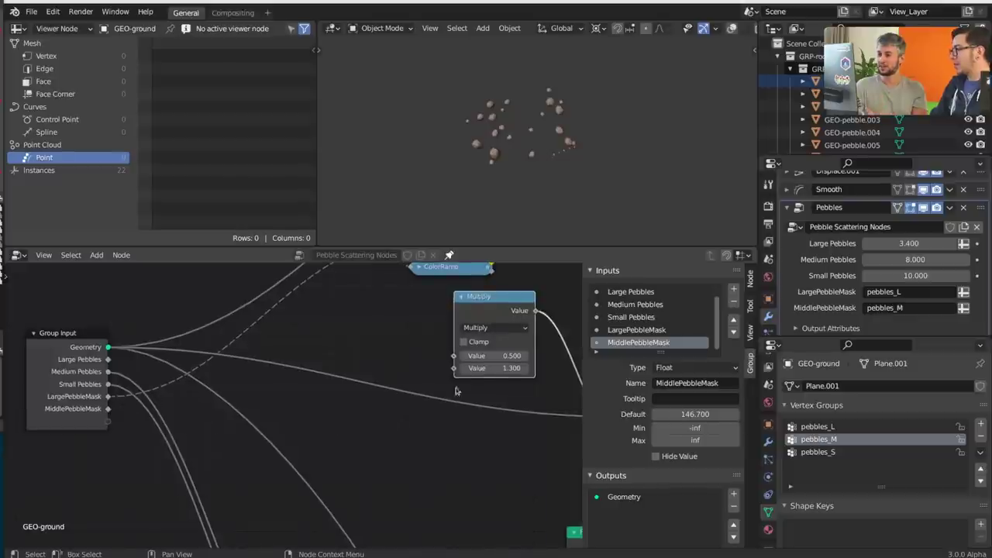
{"action": "left_click", "coordinate": [496, 368]}
{"action": "type", "text": "14"}
{"action": "key", "text": "Return"}
{"action": "mouse_move", "coordinate": [496, 368]}
{"action": "left_mouse_down"}
{"action": "mouse_move", "coordinate": [471, 368]}
{"action": "mouse_move", "coordinate": [482, 368]}
{"action": "left_mouse_up"}
Connect MiddlePebbleMask to the Multiply node's first Value and raise its second Value to 23.500
{"action": "left_click_drag", "start_coordinate": [108, 408], "coordinate": [453, 356]}
{"action": "middle_click_drag", "start_coordinate": [485, 381], "coordinate": [413, 392]}
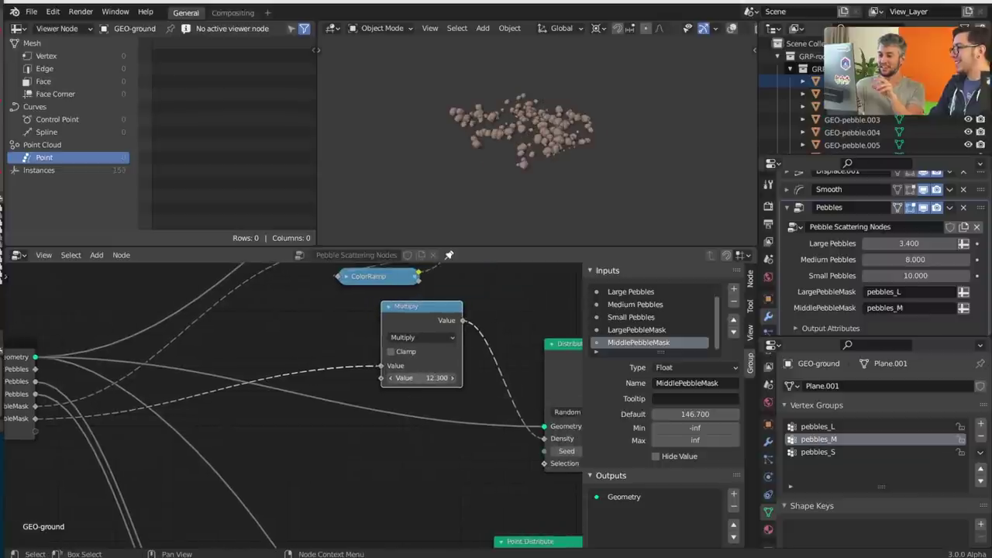
{"action": "left_click_drag", "start_coordinate": [418, 378], "coordinate": [465, 378]}
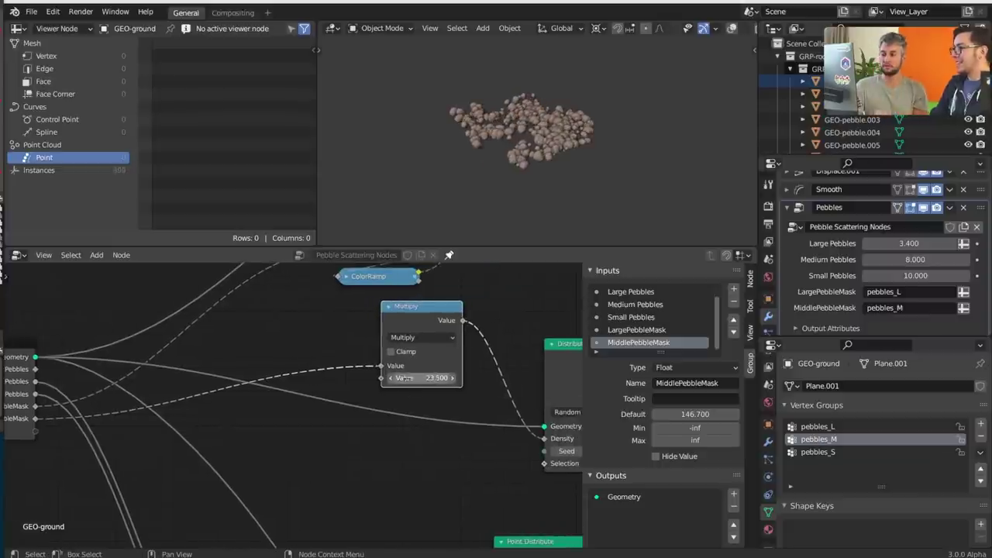
Feed the Medium Pebbles group input into the Multiply node's second Value and set the modifier's Medium Pebbles to 12.700
{"action": "middle_click_drag", "start_coordinate": [116, 400], "coordinate": [169, 395]}
{"action": "left_click_drag", "start_coordinate": [95, 378], "coordinate": [436, 374]}
{"action": "middle_click_drag", "start_coordinate": [475, 393], "coordinate": [342, 428]}
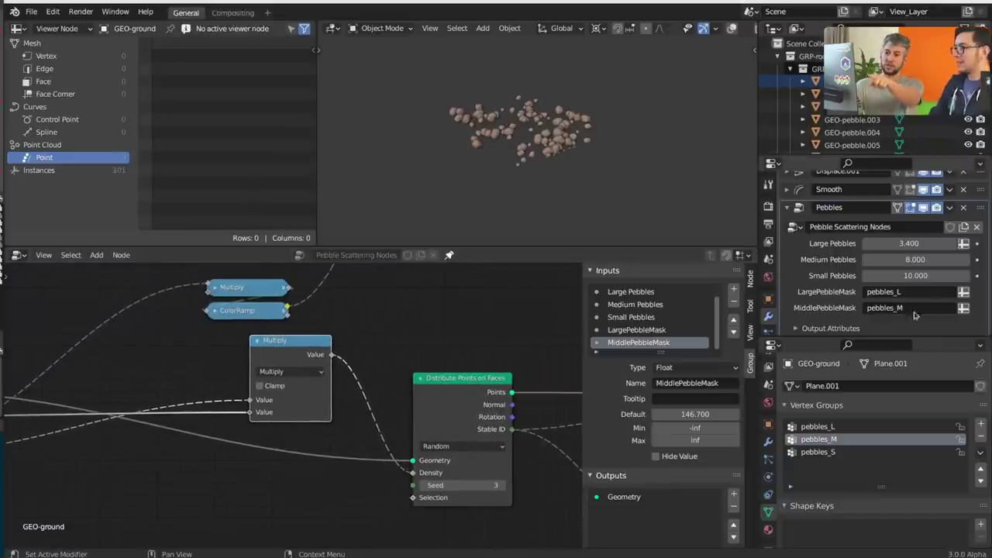
{"action": "mouse_move", "coordinate": [914, 259]}
{"action": "left_mouse_down"}
{"action": "mouse_move", "coordinate": [942, 259]}
{"action": "mouse_move", "coordinate": [891, 260]}
{"action": "mouse_move", "coordinate": [961, 259]}
{"action": "mouse_move", "coordinate": [891, 260]}
{"action": "mouse_move", "coordinate": [919, 259]}
{"action": "left_mouse_up"}
Move the medium-mask Multiply node closer to Group Input, leaving space before the Distribute Points on Faces node
{"action": "left_click_drag", "start_coordinate": [294, 362], "coordinate": [130, 414]}
{"action": "middle_click_drag", "start_coordinate": [292, 358], "coordinate": [308, 292]}
{"action": "scroll", "coordinate": [308, 292], "scroll_direction": "down", "scroll_amount": 4}
{"action": "scroll", "coordinate": [323, 394], "scroll_direction": "down", "scroll_amount": 1}
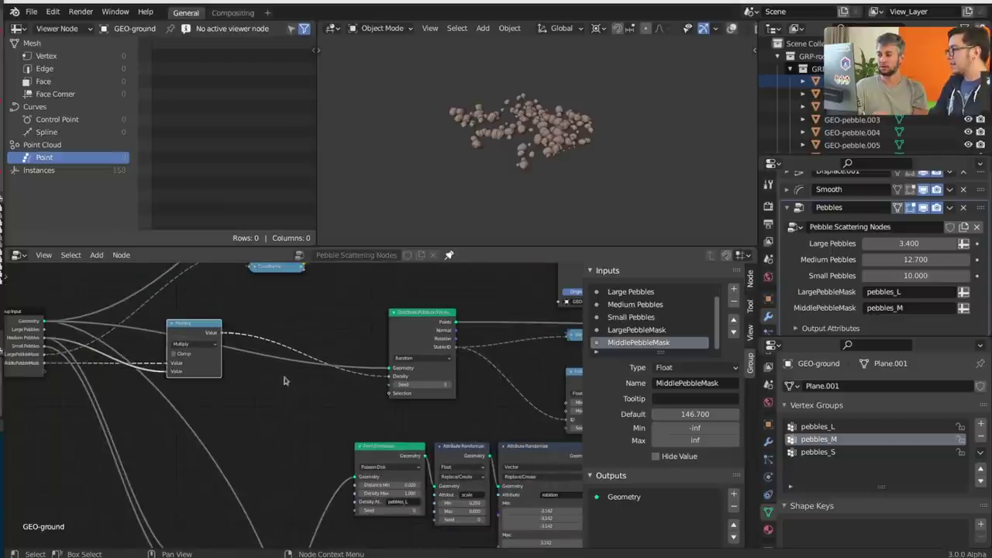
{"action": "middle_click_drag", "start_coordinate": [303, 328], "coordinate": [328, 380]}
{"action": "scroll", "coordinate": [294, 389], "scroll_direction": "up", "scroll_amount": 6}
Duplicate the Multiply node and chain the copy between the first Multiply and the medium Distribute Points on Faces node's Density
{"action": "key", "text": "shift+d"}
{"action": "left_click", "coordinate": [381, 329]}
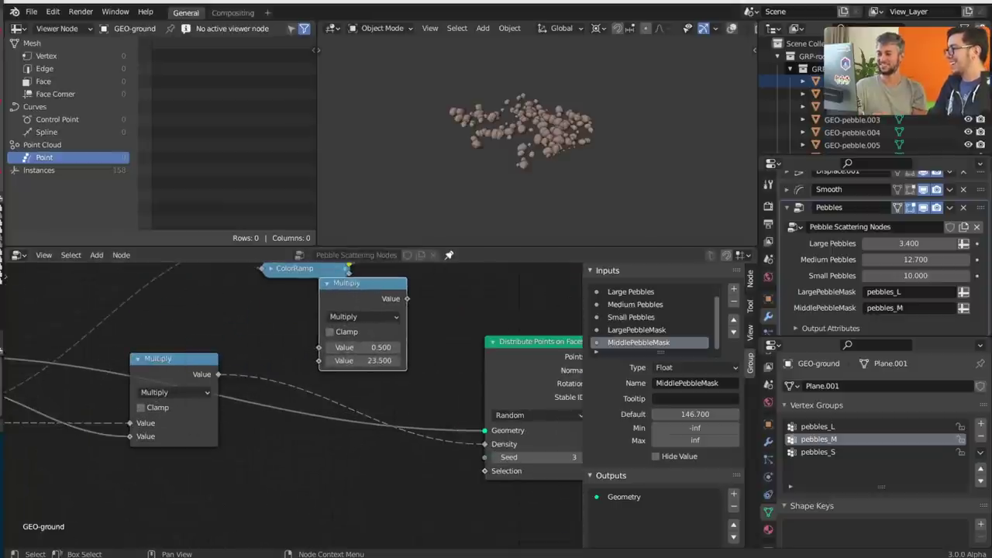
{"action": "left_click_drag", "start_coordinate": [218, 374], "coordinate": [319, 348]}
{"action": "left_click_drag", "start_coordinate": [407, 299], "coordinate": [481, 447]}
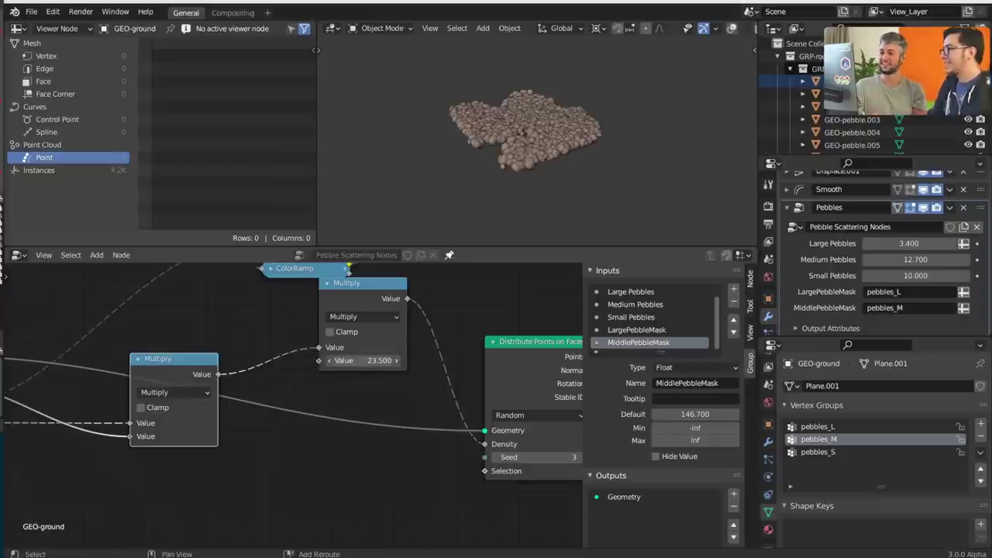
Set the second Multiply node's value to 5.700 and the modifier's Medium Pebbles to 5.440
{"action": "left_click_drag", "start_coordinate": [363, 360], "coordinate": [304, 360]}
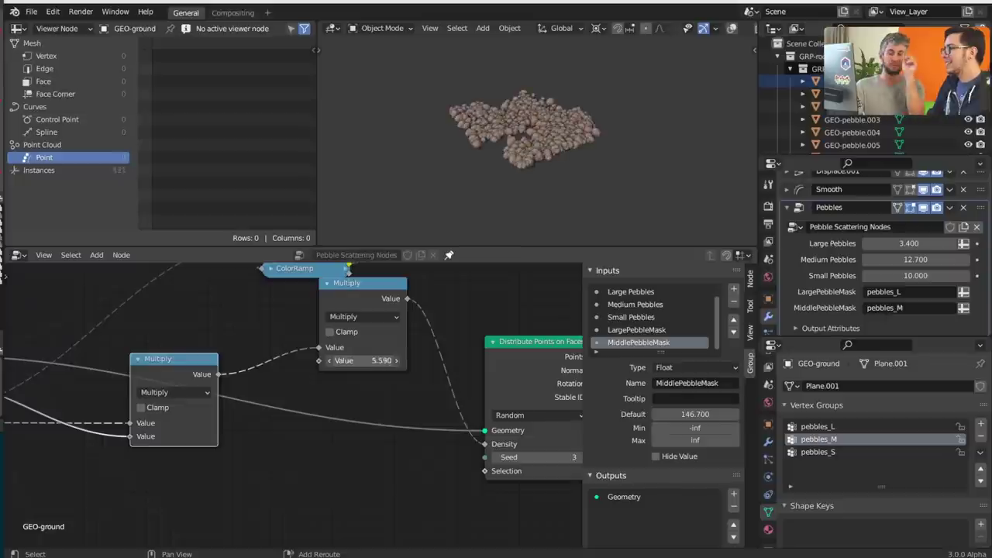
{"action": "left_click_drag", "start_coordinate": [914, 260], "coordinate": [852, 259]}
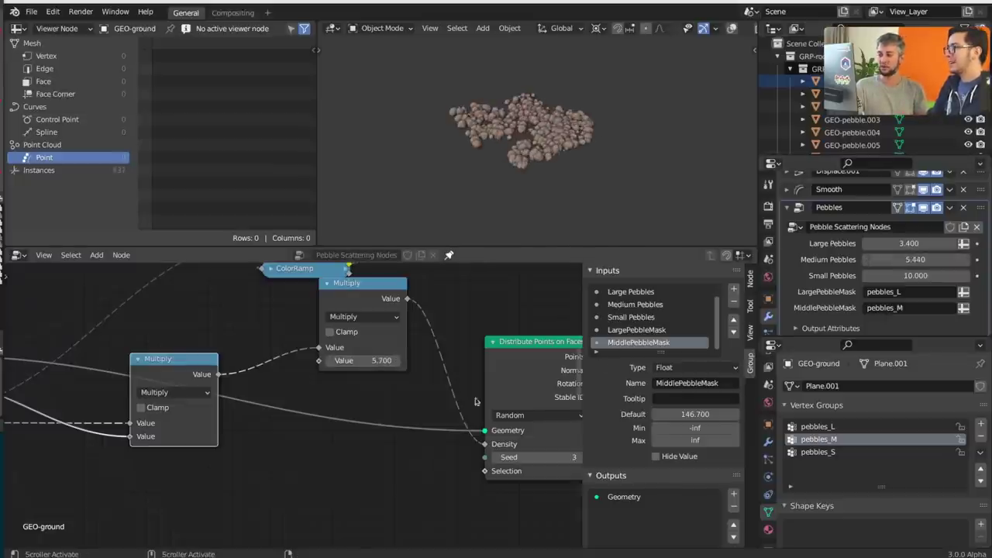
{"action": "scroll", "coordinate": [416, 418], "scroll_direction": "down", "scroll_amount": 2}
{"action": "scroll", "coordinate": [427, 402], "scroll_direction": "up", "scroll_amount": 2}
Lower the Min of the medium pebbles' scale Random Value node to 1.350
{"action": "middle_click_drag", "start_coordinate": [490, 417], "coordinate": [220, 363]}
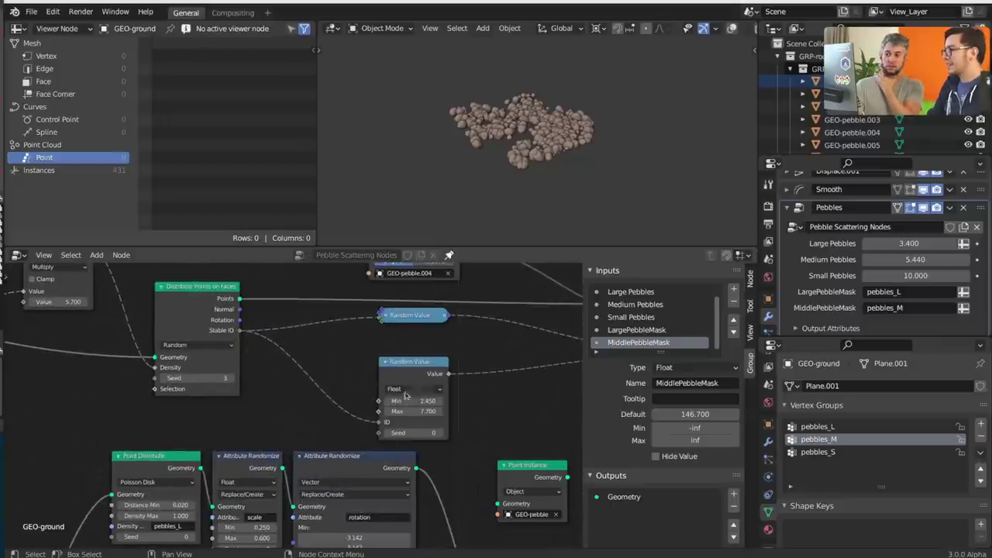
{"action": "scroll", "coordinate": [407, 394], "scroll_direction": "up", "scroll_amount": 2}
{"action": "left_click_drag", "start_coordinate": [418, 399], "coordinate": [496, 399]}
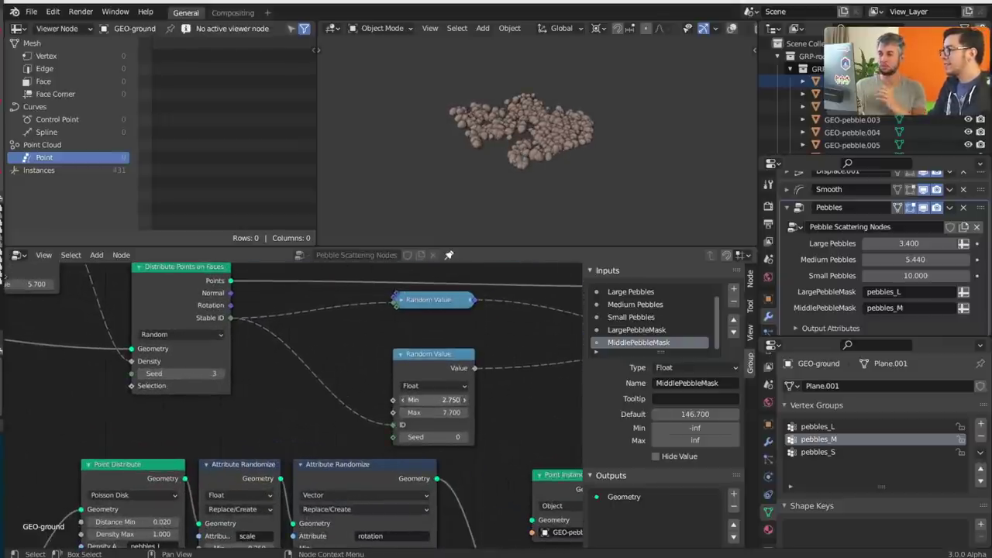
Connect Join Geometry to Group Output again and move the Join Geometry node up beside it
{"action": "scroll", "coordinate": [446, 400], "scroll_direction": "down", "scroll_amount": 2}
{"action": "middle_click_drag", "start_coordinate": [472, 403], "coordinate": [180, 409]}
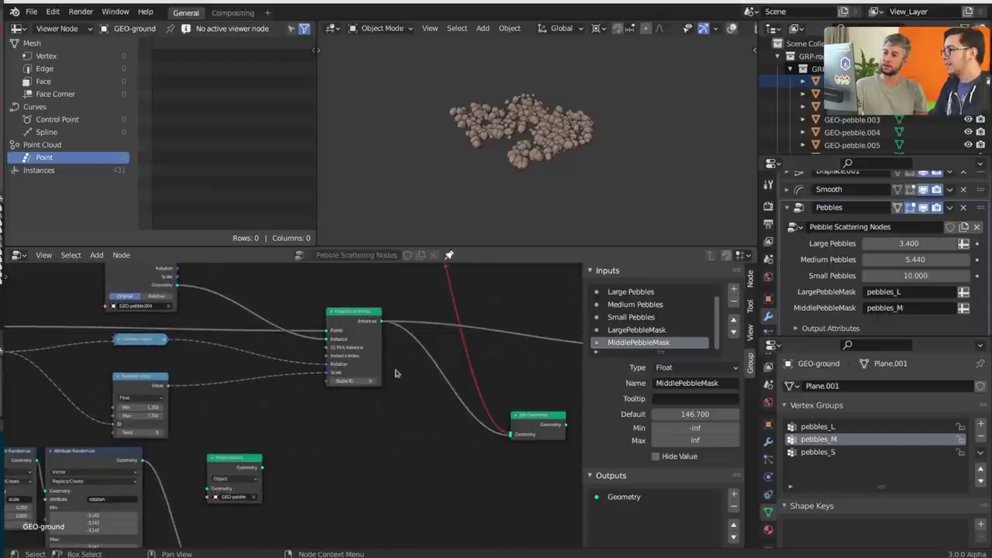
{"action": "middle_click_drag", "start_coordinate": [434, 374], "coordinate": [300, 400]}
{"action": "left_click_drag", "start_coordinate": [429, 451], "coordinate": [525, 373]}
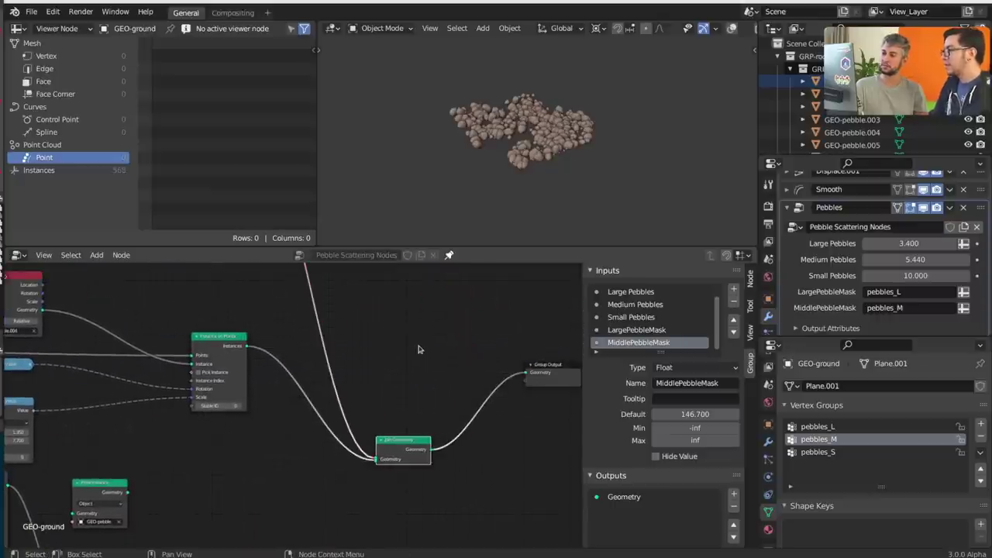
{"action": "scroll", "coordinate": [455, 390], "scroll_direction": "up", "scroll_amount": 2}
{"action": "left_click_drag", "start_coordinate": [443, 478], "coordinate": [458, 372]}
Open the file pebble_scattering_fields.blend
{"action": "middle_click_drag", "start_coordinate": [227, 435], "coordinate": [485, 427]}
{"action": "middle_click_drag", "start_coordinate": [341, 404], "coordinate": [426, 398]}
{"action": "middle_click_drag", "start_coordinate": [304, 434], "coordinate": [413, 424]}
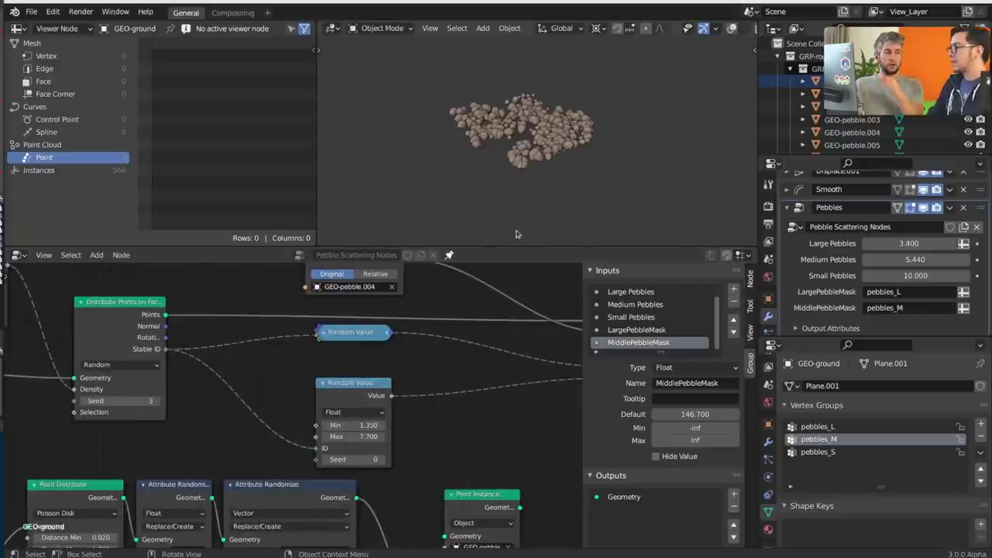
{"action": "key", "text": "ctrl+shift+o"}
{"action": "key", "text": "Escape"}
{"action": "key", "text": "F4"}
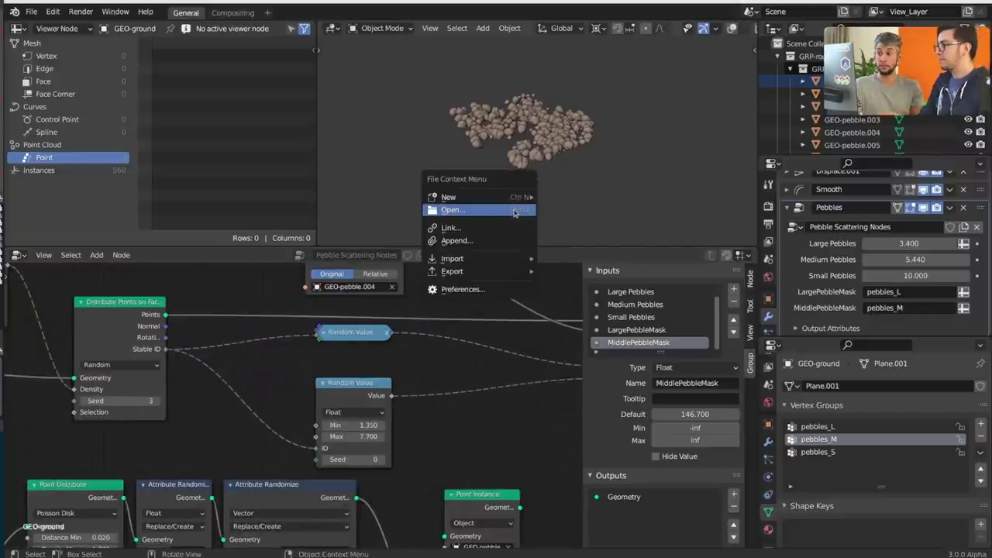
{"action": "left_click", "coordinate": [500, 210]}
{"action": "key", "text": "Return"}
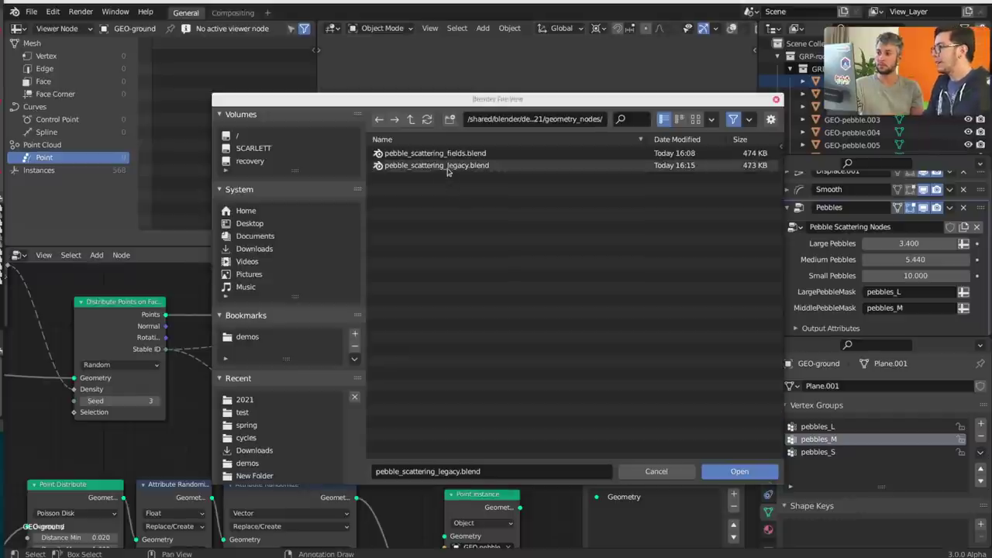
{"action": "left_click", "coordinate": [451, 155]}
{"action": "left_click", "coordinate": [739, 471]}
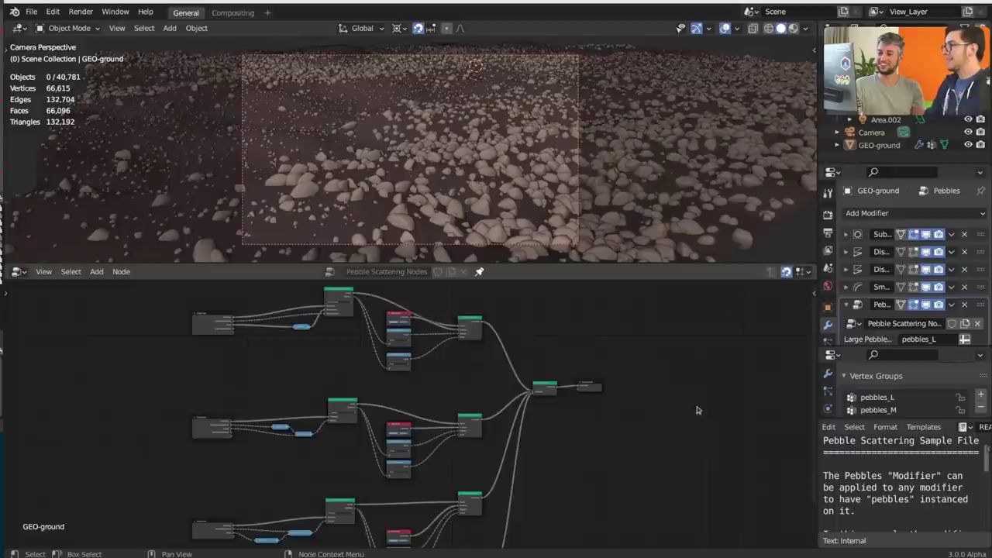
Examine the large-pebble branch of the finished node tree, from Distribute Points on Faces to Instance on Points
{"action": "scroll", "coordinate": [422, 361], "scroll_direction": "up", "scroll_amount": 5}
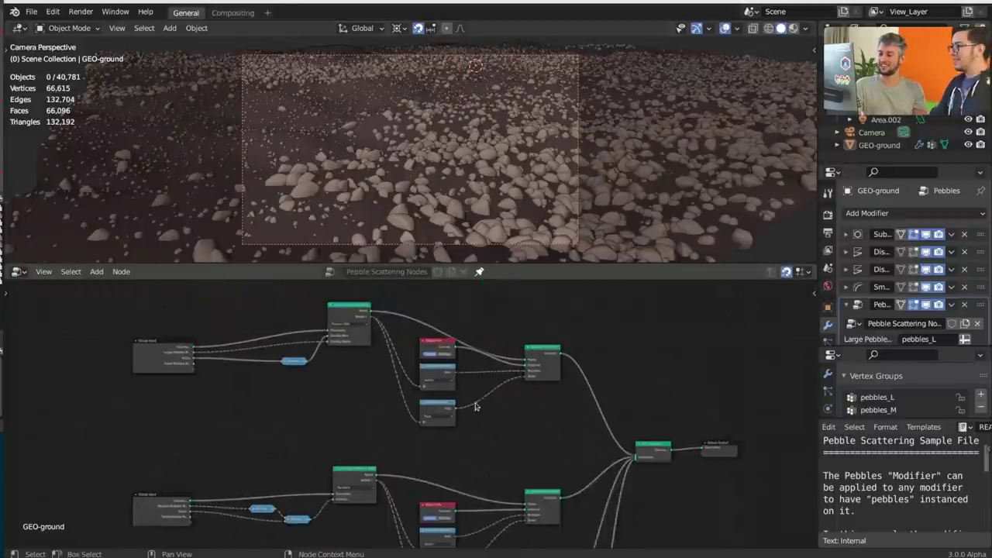
{"action": "scroll", "coordinate": [573, 405], "scroll_direction": "up", "scroll_amount": 3}
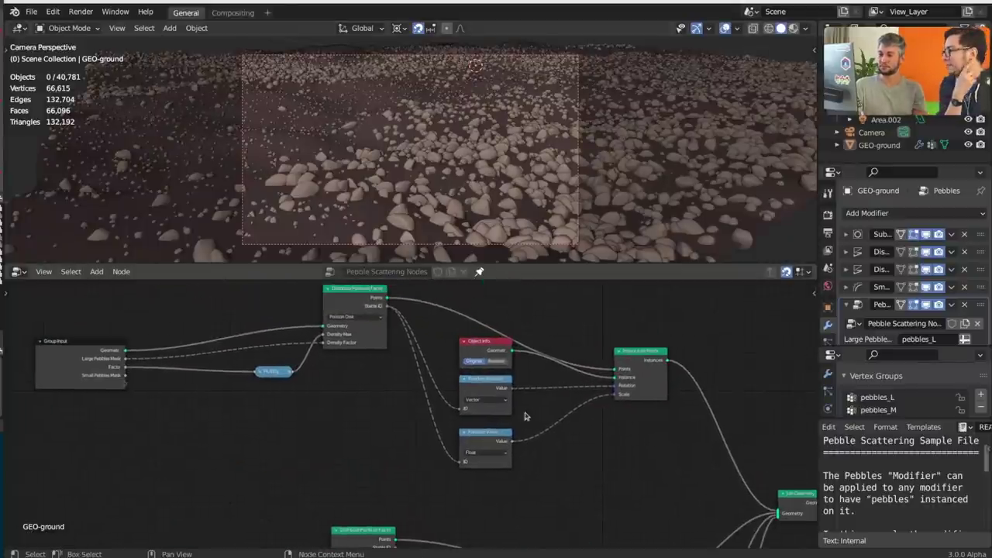
{"action": "left_click_drag", "start_coordinate": [674, 372], "coordinate": [707, 322]}
{"action": "left_click_drag", "start_coordinate": [492, 353], "coordinate": [490, 345]}
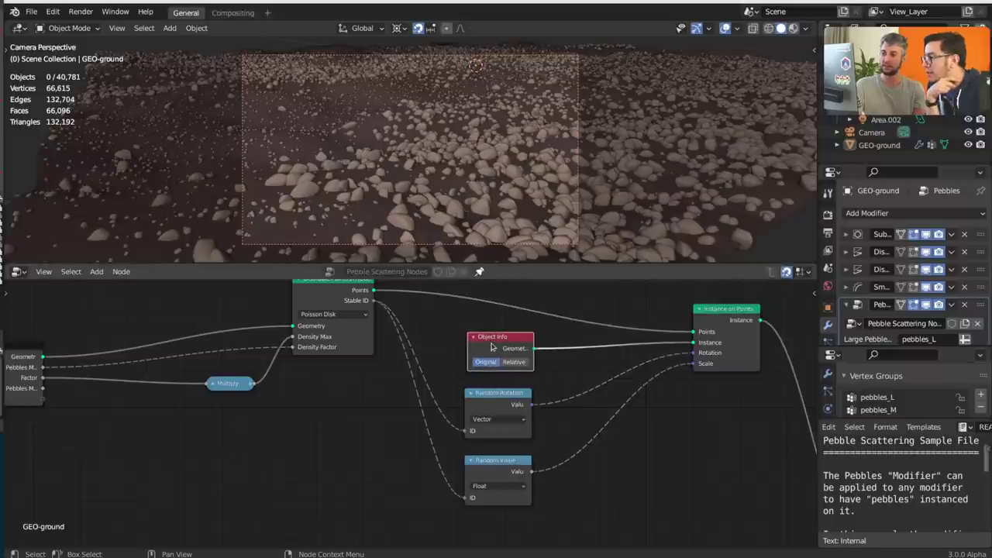
Reveal the hidden sockets of the large-pebble Object Info node and move it up clear of the Random Rotation node
{"action": "scroll", "coordinate": [528, 348], "scroll_direction": "up", "scroll_amount": 1}
{"action": "key", "text": "ctrl+h"}
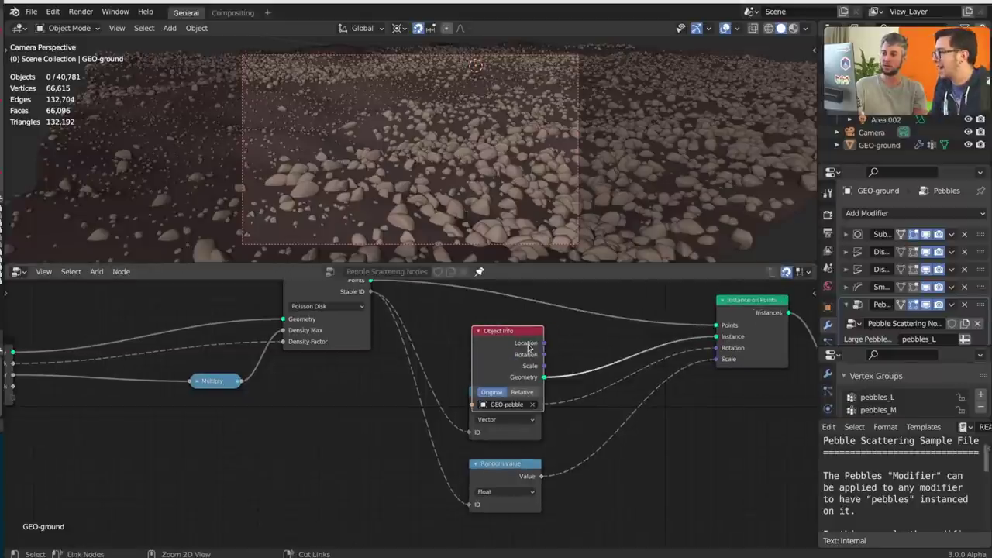
{"action": "middle_click_drag", "start_coordinate": [645, 379], "coordinate": [659, 434]}
{"action": "key", "text": "g"}
{"action": "key", "text": "y"}
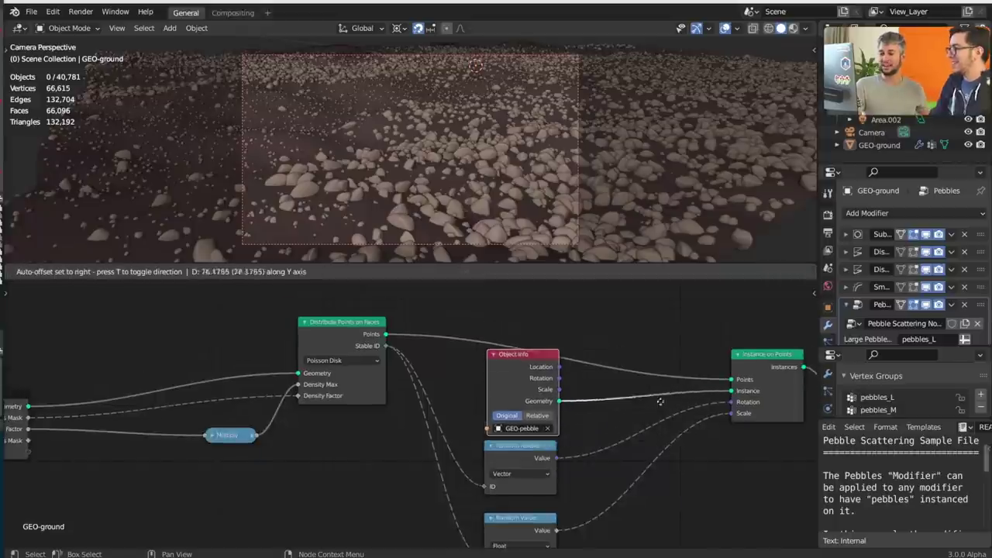
{"action": "left_click", "coordinate": [660, 383]}
{"action": "right_click", "coordinate": [518, 366]}
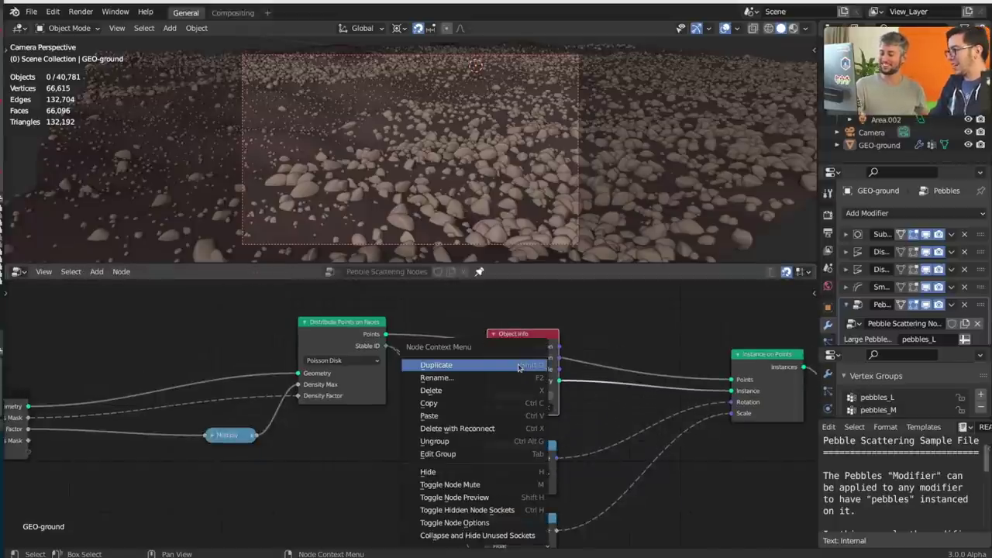
{"action": "left_click", "coordinate": [473, 522]}
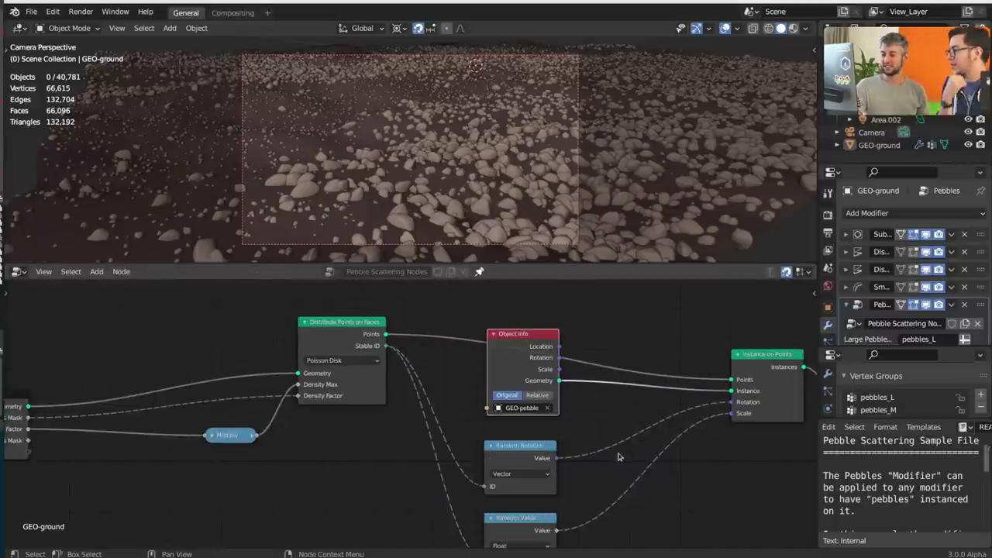
{"action": "middle_click_drag", "start_coordinate": [618, 458], "coordinate": [612, 431]}
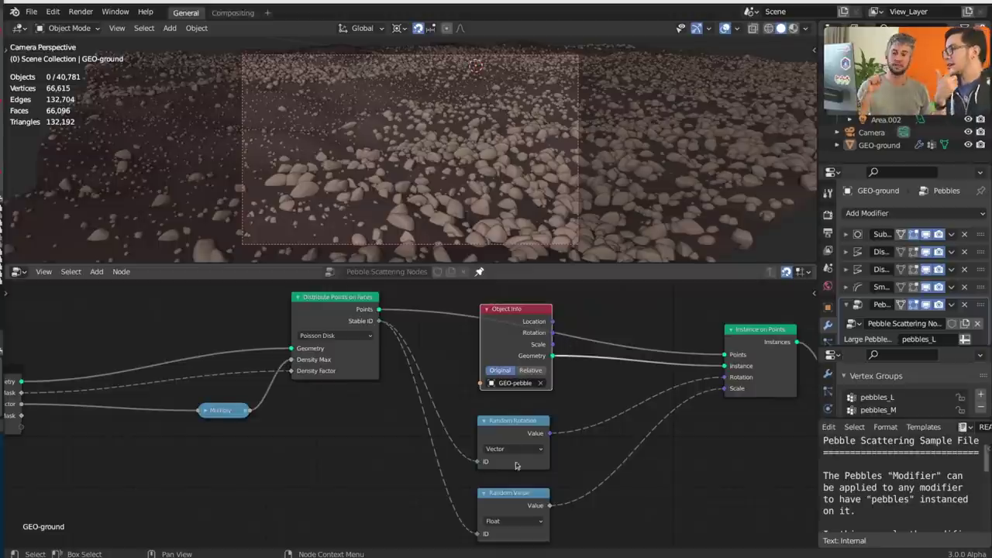
Reveal the hidden sockets of all nodes in the tree and move the large-pebble Multiply node down off the links
{"action": "scroll", "coordinate": [587, 439], "scroll_direction": "down", "scroll_amount": 3}
{"action": "key", "text": "ctrl+h"}
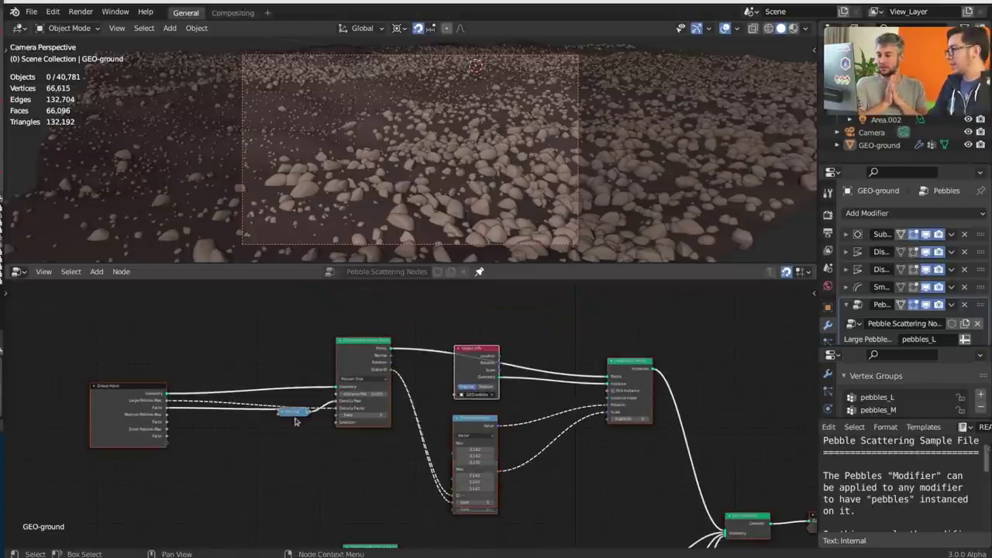
{"action": "left_click_drag", "start_coordinate": [294, 413], "coordinate": [290, 451]}
Space out the large-pebble branch by moving its Object Info and Random Rotation nodes up above the Random Value node
{"action": "scroll", "coordinate": [266, 513], "scroll_direction": "down", "scroll_amount": 1}
{"action": "middle_click_drag", "start_coordinate": [236, 540], "coordinate": [286, 405]}
{"action": "middle_click_drag", "start_coordinate": [255, 470], "coordinate": [270, 398]}
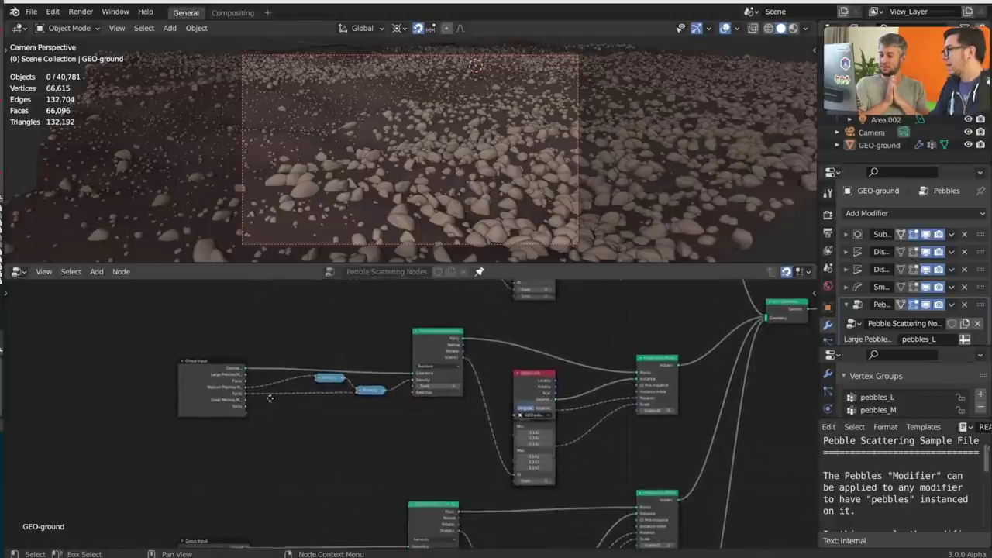
{"action": "scroll", "coordinate": [250, 471], "scroll_direction": "up", "scroll_amount": 2}
{"action": "middle_click_drag", "start_coordinate": [263, 446], "coordinate": [334, 320]}
{"action": "middle_click_drag", "start_coordinate": [325, 358], "coordinate": [292, 547]}
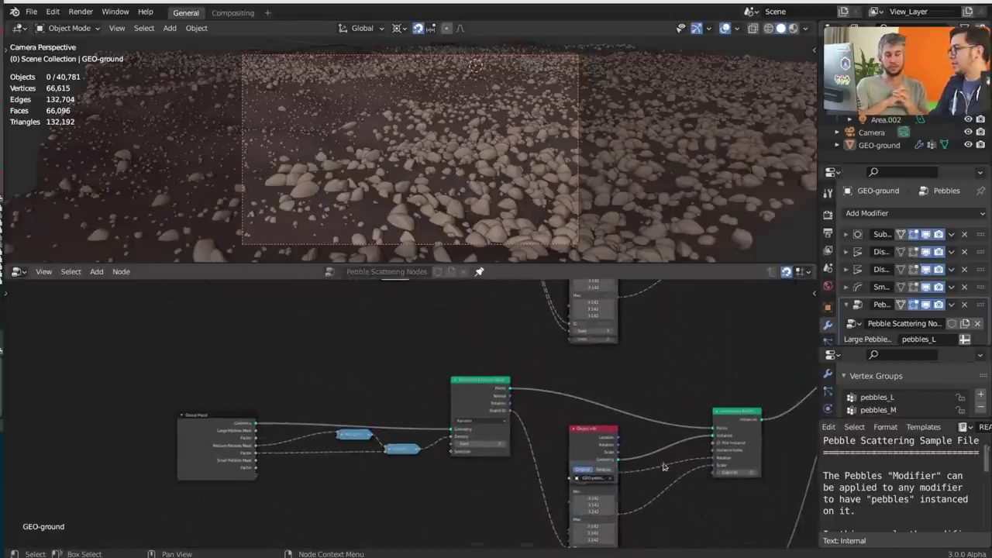
{"action": "middle_click_drag", "start_coordinate": [663, 465], "coordinate": [591, 467]}
{"action": "left_click", "coordinate": [503, 394]}
{"action": "middle_click_drag", "start_coordinate": [601, 390], "coordinate": [577, 453]}
{"action": "left_click", "coordinate": [493, 385]}
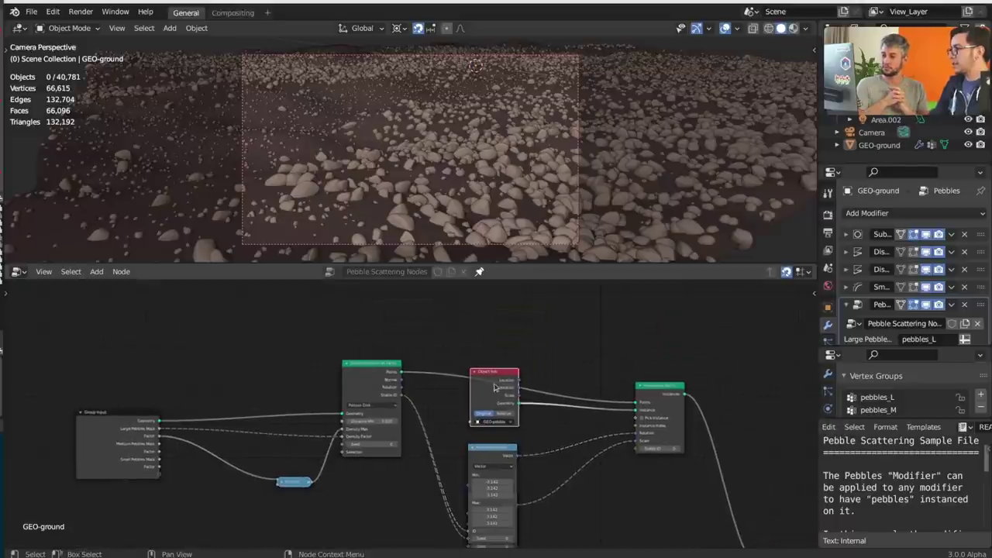
{"action": "left_click_drag", "start_coordinate": [494, 387], "coordinate": [495, 298]}
{"action": "left_click_drag", "start_coordinate": [486, 459], "coordinate": [486, 370]}
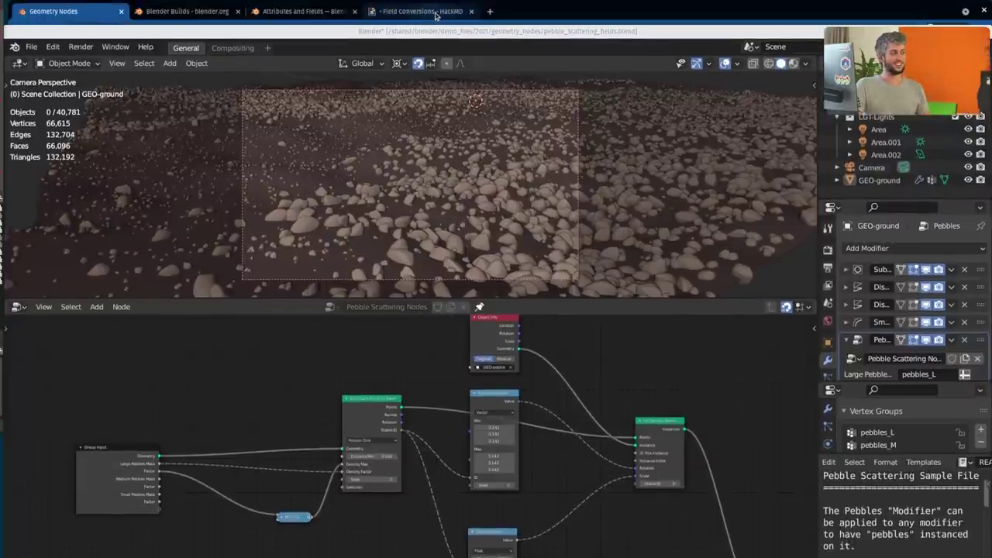
Switch to the browser and review the Field Conversions note on HackMD, from Changes necessary through Completely Removed
{"action": "left_click", "coordinate": [436, 13]}
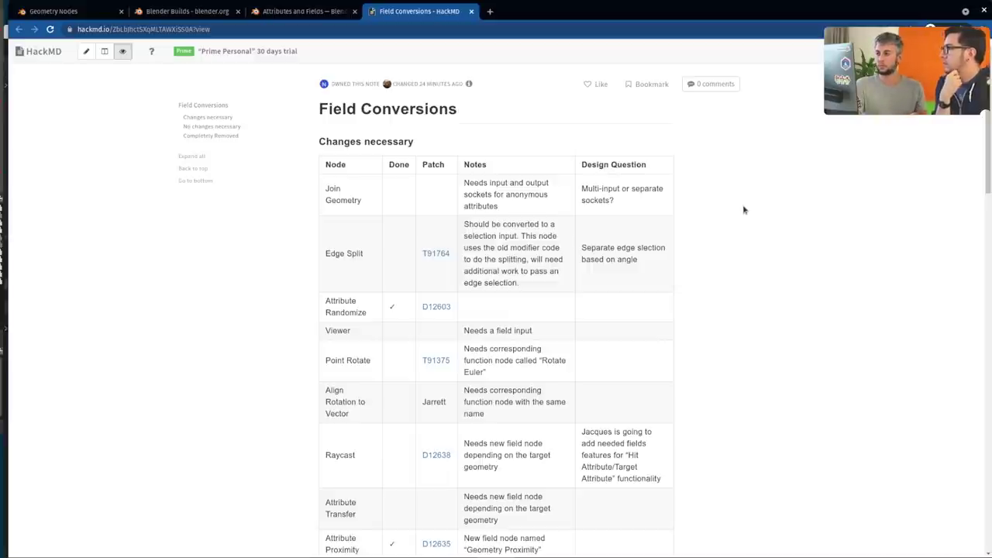
{"action": "scroll", "coordinate": [743, 209], "scroll_direction": "down", "scroll_amount": 5}
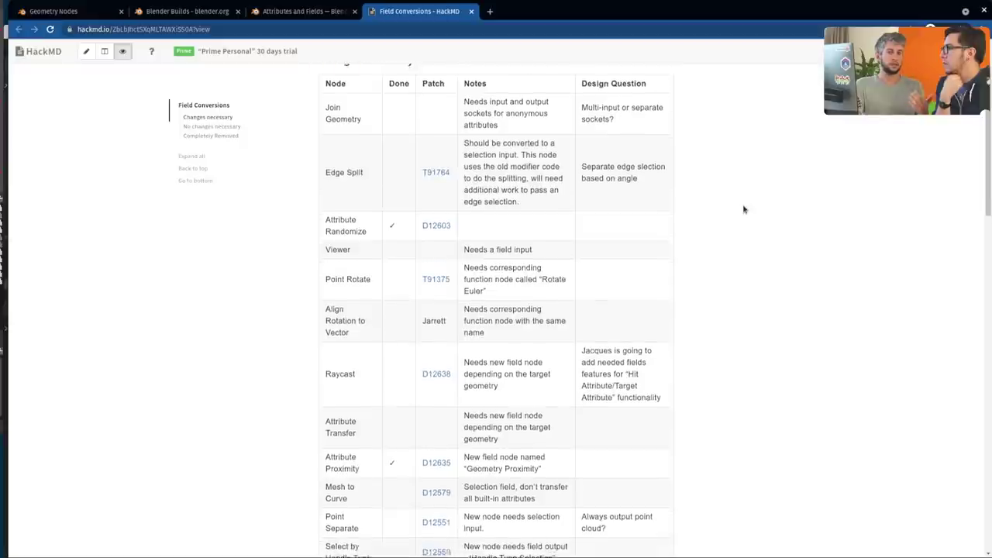
{"action": "scroll", "coordinate": [743, 209], "scroll_direction": "down", "scroll_amount": 3}
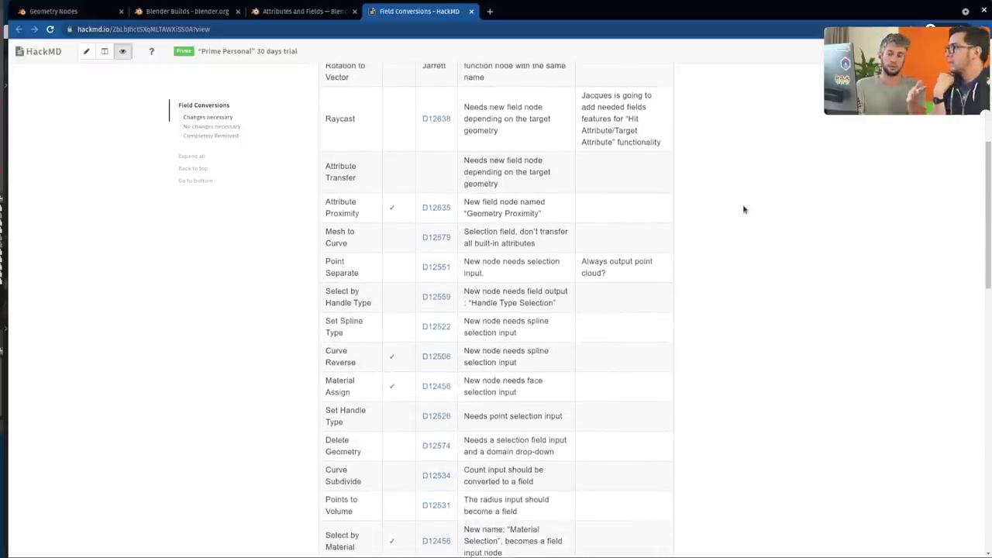
{"action": "scroll", "coordinate": [743, 209], "scroll_direction": "down", "scroll_amount": 4}
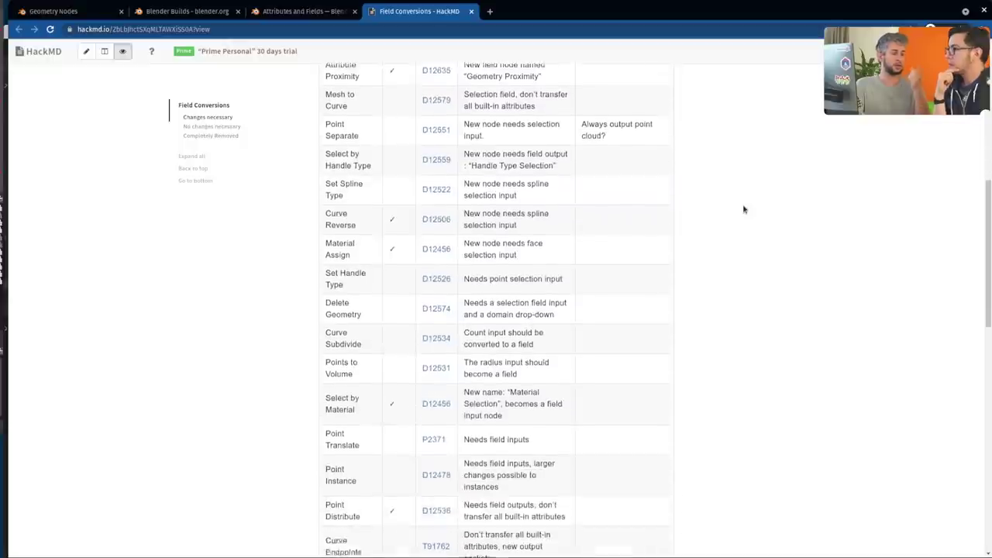
{"action": "left_click_drag", "start_coordinate": [987, 221], "coordinate": [989, 250]}
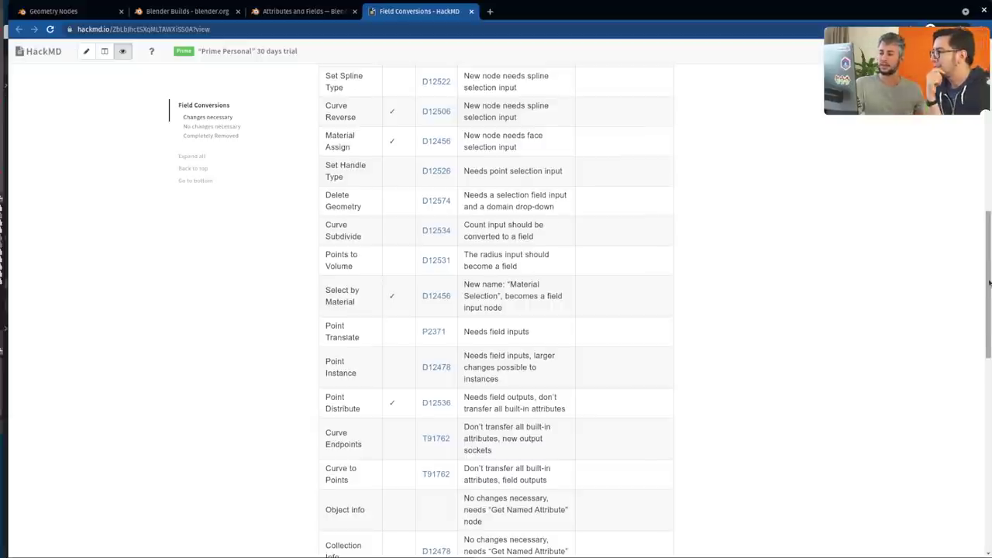
{"action": "left_click_drag", "start_coordinate": [988, 242], "coordinate": [988, 377]}
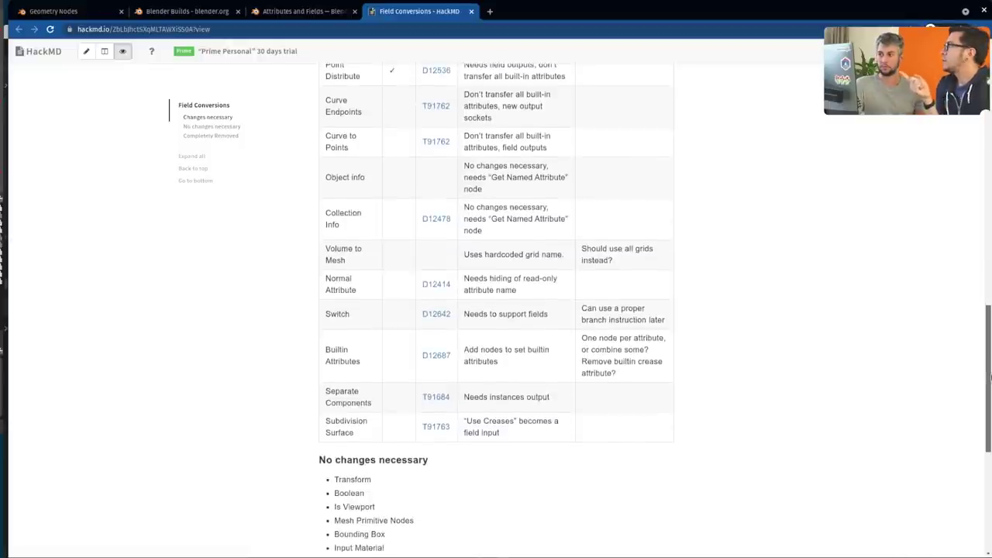
{"action": "left_click_drag", "start_coordinate": [989, 377], "coordinate": [989, 475]}
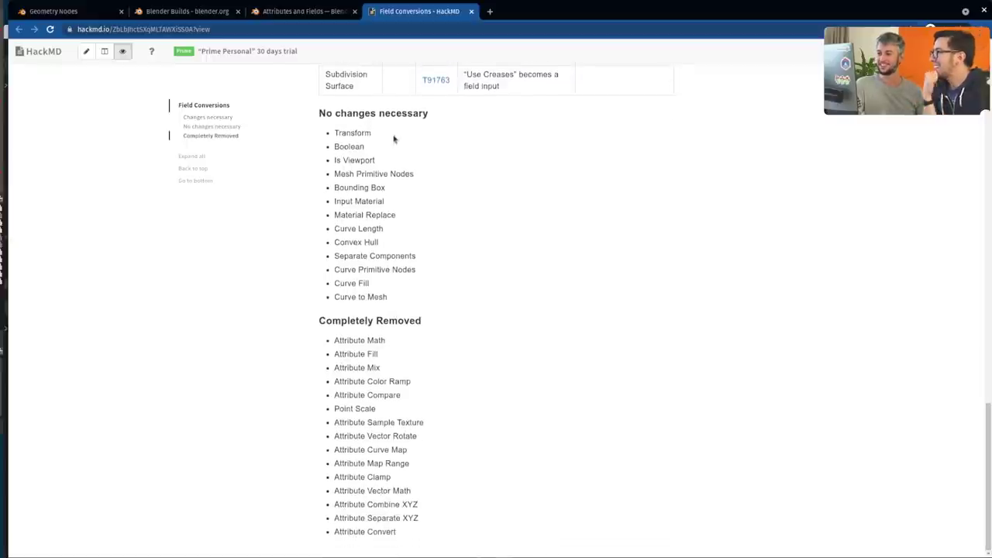
{"action": "scroll", "coordinate": [655, 299], "scroll_direction": "up", "scroll_amount": 6}
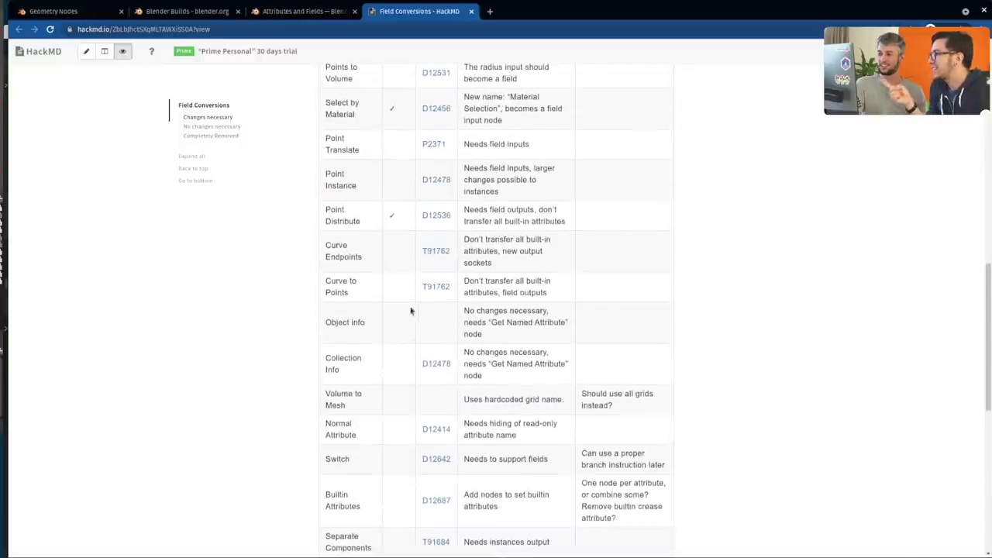
{"action": "scroll", "coordinate": [408, 256], "scroll_direction": "up", "scroll_amount": 4}
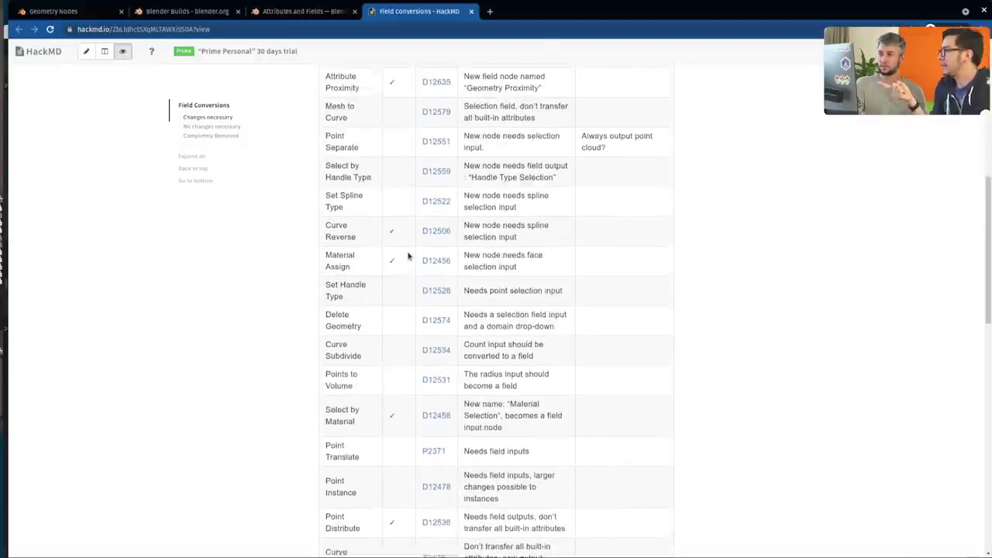
{"action": "scroll", "coordinate": [405, 224], "scroll_direction": "up", "scroll_amount": 4}
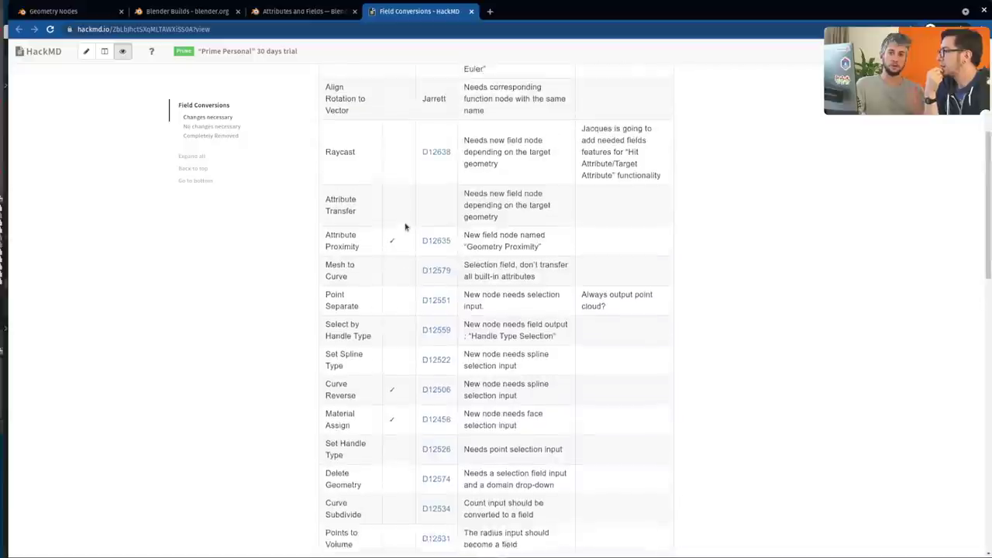
{"action": "scroll", "coordinate": [405, 226], "scroll_direction": "up", "scroll_amount": 2}
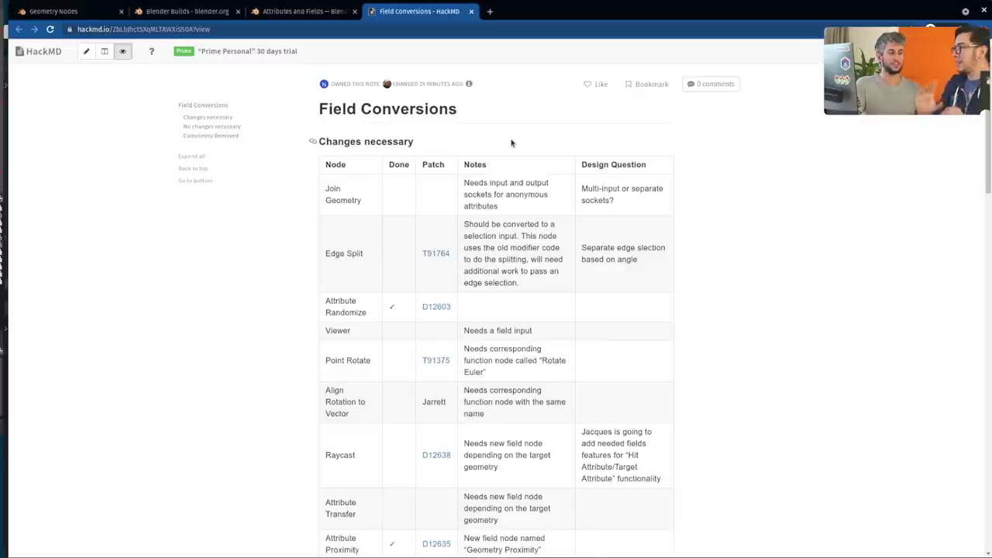
Look at the Blender 3.0.0 Alpha entry among the daily builds and the Sample Files on the Geometry Nodes project page
{"action": "left_click", "coordinate": [88, 12]}
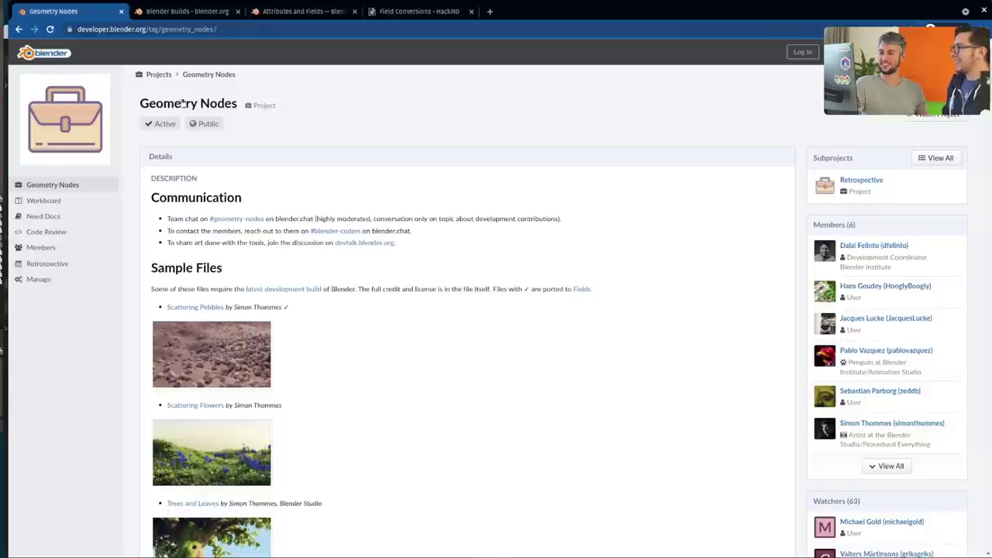
{"action": "left_click", "coordinate": [185, 12]}
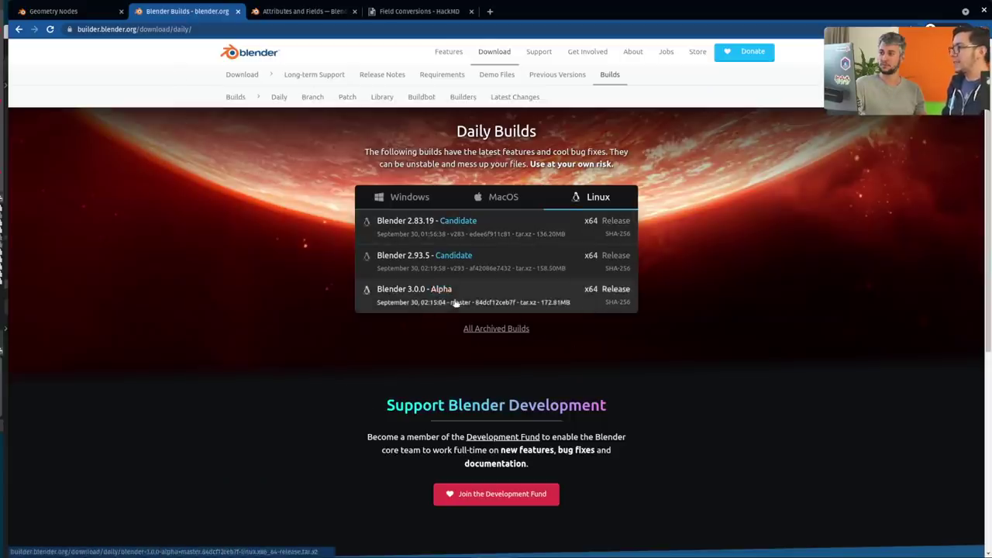
{"action": "left_click", "coordinate": [108, 12]}
{"action": "scroll", "coordinate": [471, 281], "scroll_direction": "down", "scroll_amount": 2}
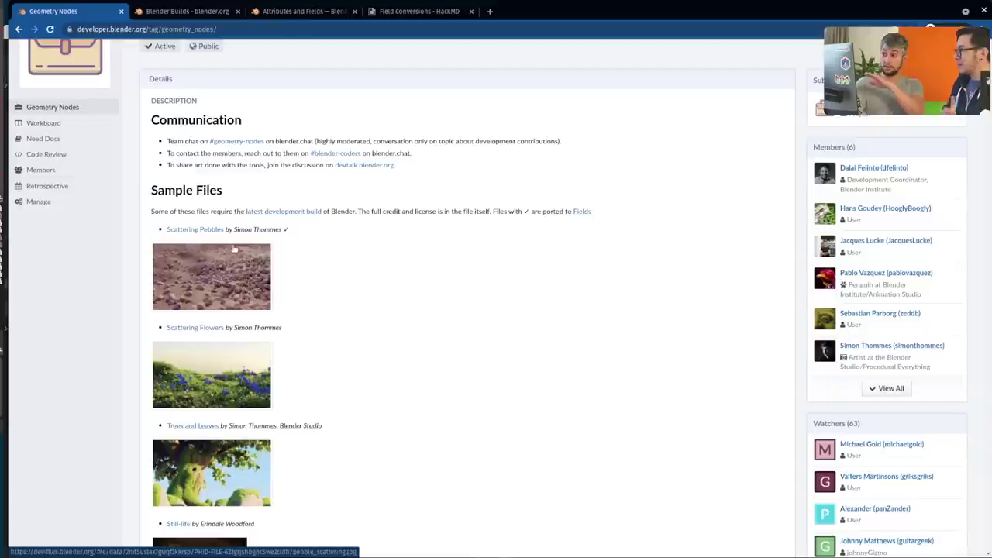
{"action": "scroll", "coordinate": [258, 272], "scroll_direction": "down", "scroll_amount": 3}
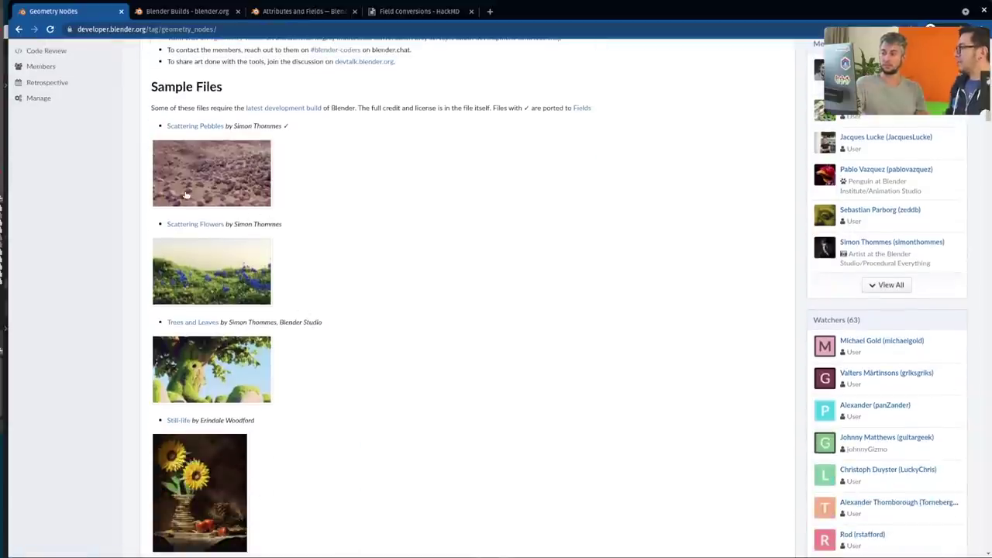
{"action": "scroll", "coordinate": [366, 207], "scroll_direction": "up", "scroll_amount": 4}
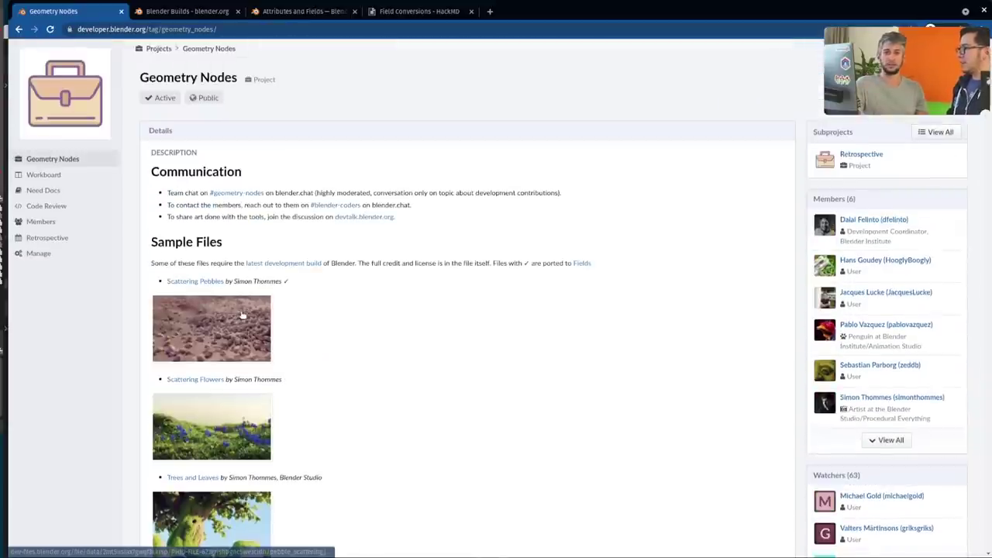
Switch back to Blender and enlarge the node editor to show the large-pebble branch from Distribute Points on Faces to Instance on Points
{"action": "key", "text": "alt+Tab"}
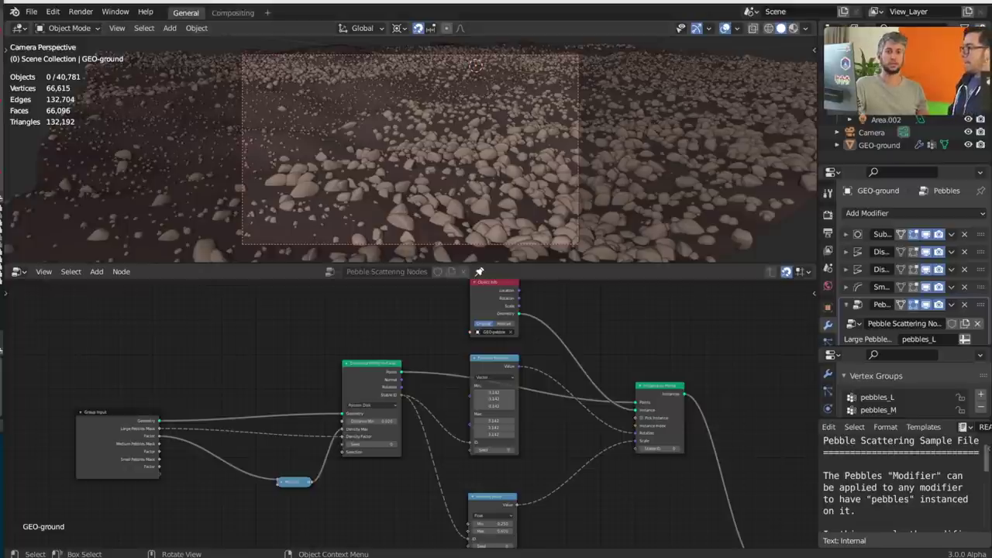
{"action": "left_click_drag", "start_coordinate": [664, 264], "coordinate": [662, 168]}
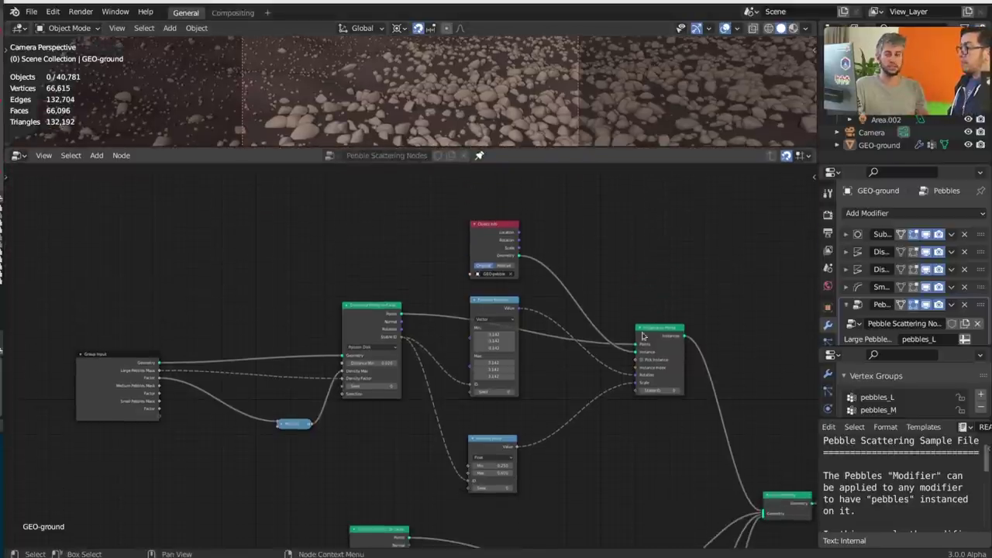
{"action": "scroll", "coordinate": [654, 317], "scroll_direction": "up", "scroll_amount": 4}
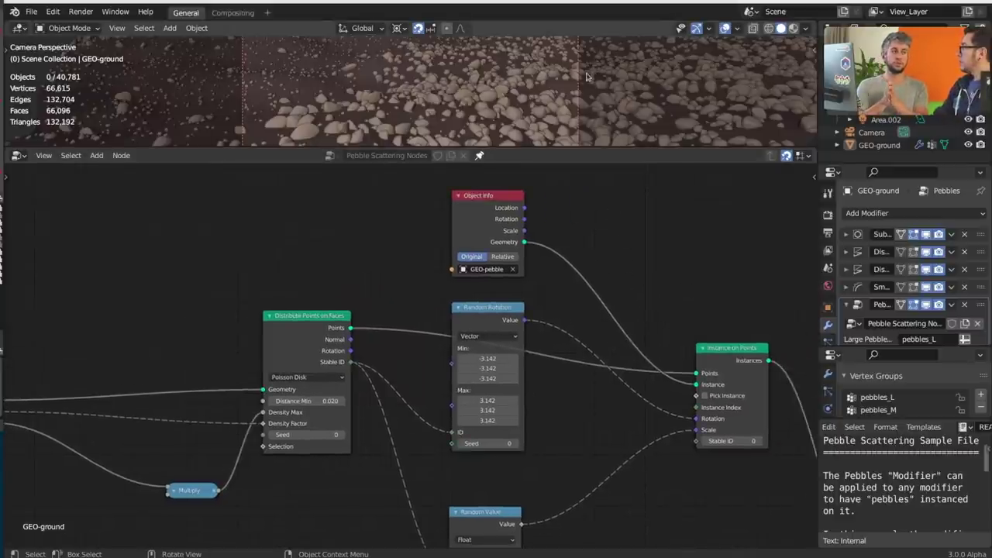
Switch to the browser, look through the Geometry Nodes section of Blender's Demo Files page, and return to the Geometry Nodes project page
{"action": "left_click_drag", "start_coordinate": [582, 63], "coordinate": [580, 135], "text": "super"}
{"action": "left_click", "coordinate": [186, 11]}
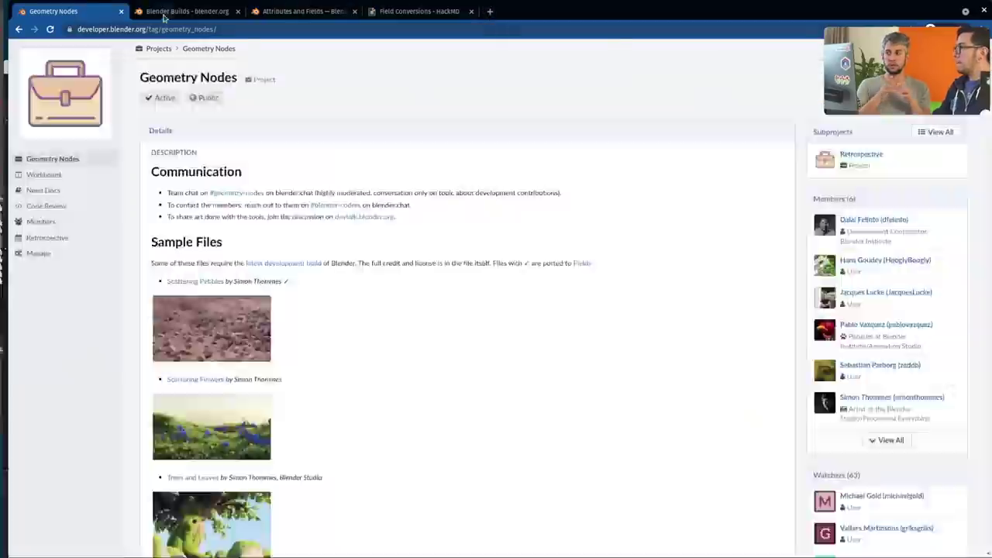
{"action": "left_click", "coordinate": [492, 75]}
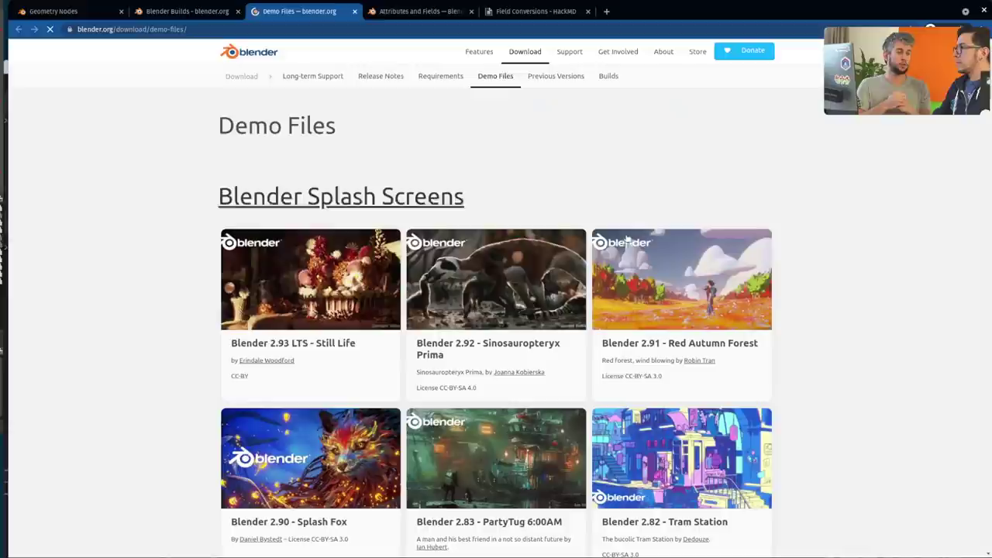
{"action": "scroll", "coordinate": [896, 312], "scroll_direction": "down", "scroll_amount": 3}
{"action": "scroll", "coordinate": [891, 314], "scroll_direction": "down", "scroll_amount": 10}
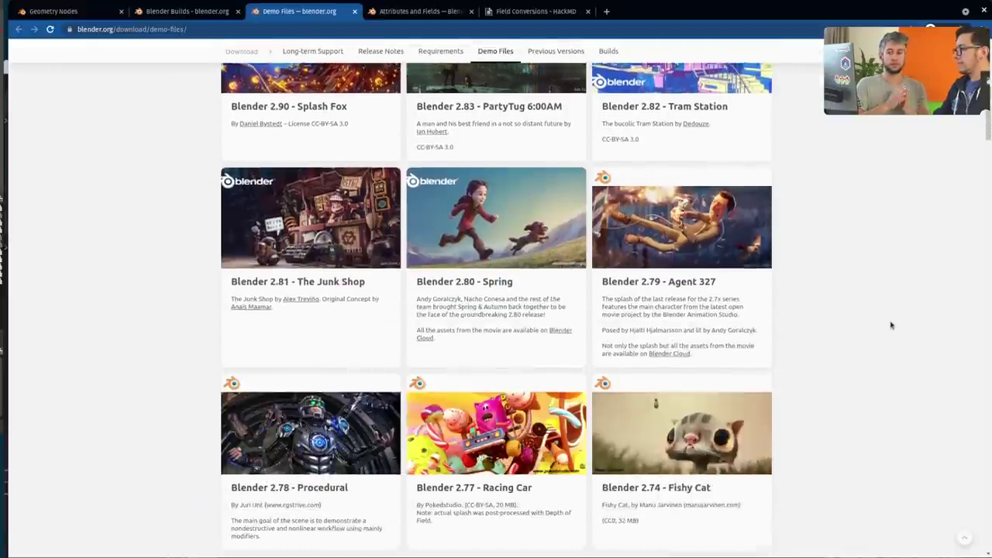
{"action": "scroll", "coordinate": [891, 326], "scroll_direction": "down", "scroll_amount": 15}
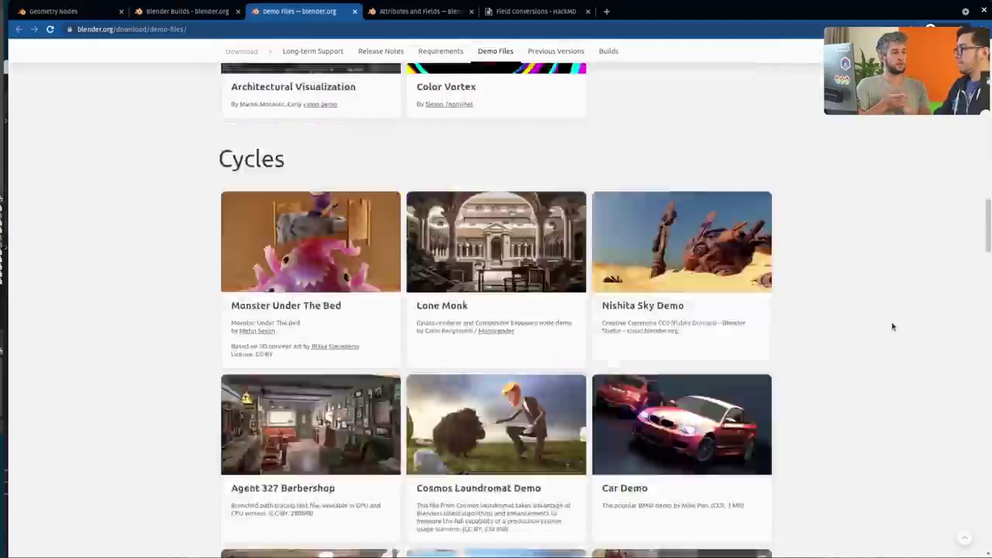
{"action": "scroll", "coordinate": [892, 327], "scroll_direction": "down", "scroll_amount": 2}
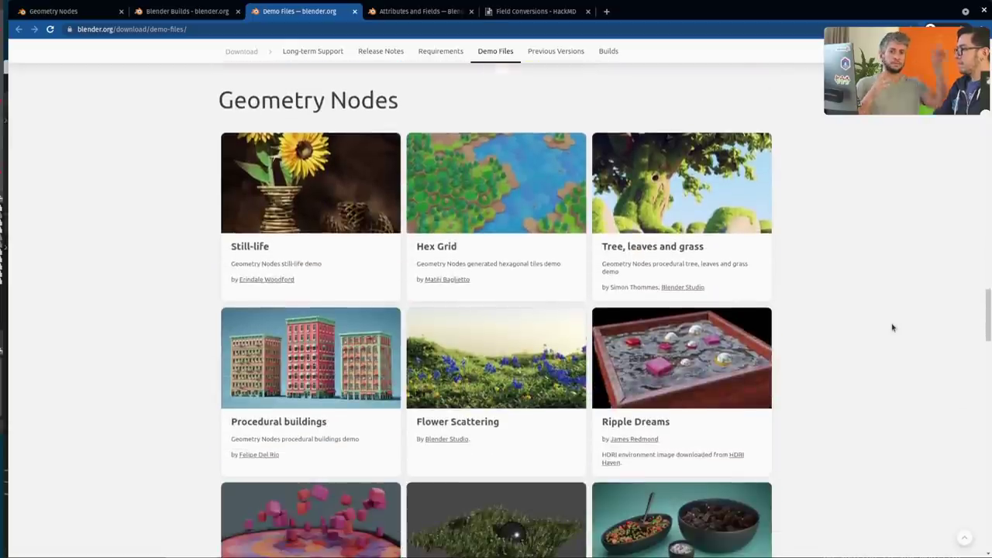
{"action": "scroll", "coordinate": [892, 327], "scroll_direction": "down", "scroll_amount": 1}
{"action": "scroll", "coordinate": [891, 325], "scroll_direction": "up", "scroll_amount": 2}
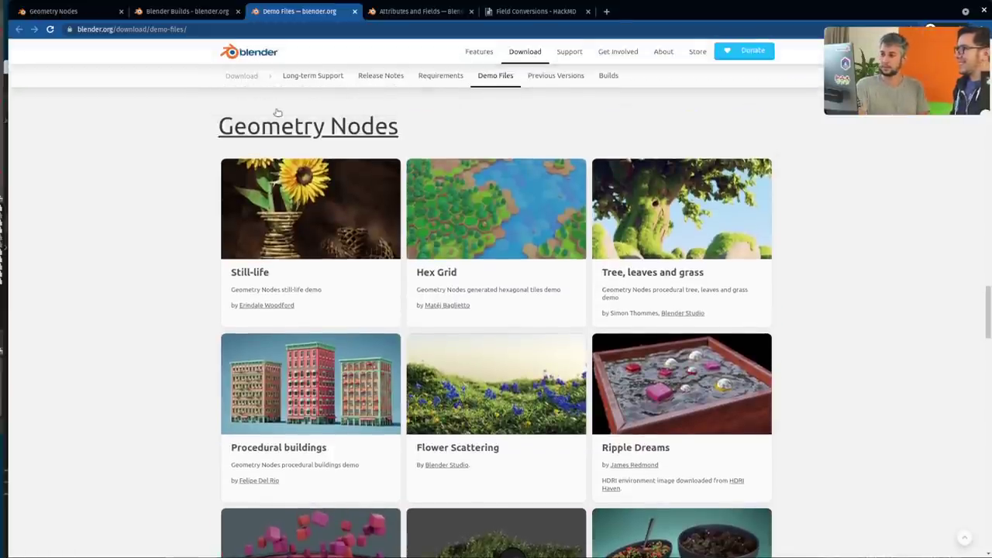
{"action": "left_click", "coordinate": [172, 10]}
{"action": "left_click", "coordinate": [74, 11]}
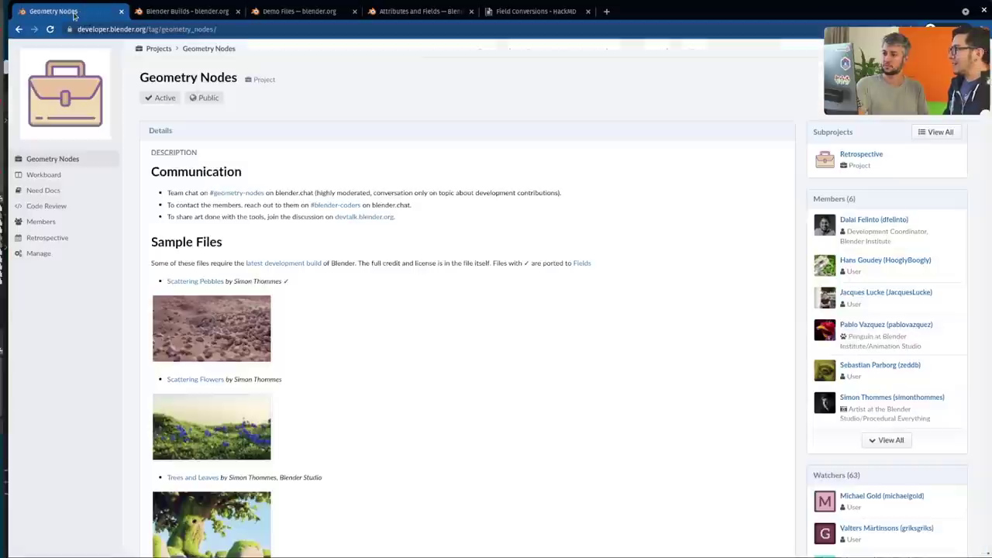